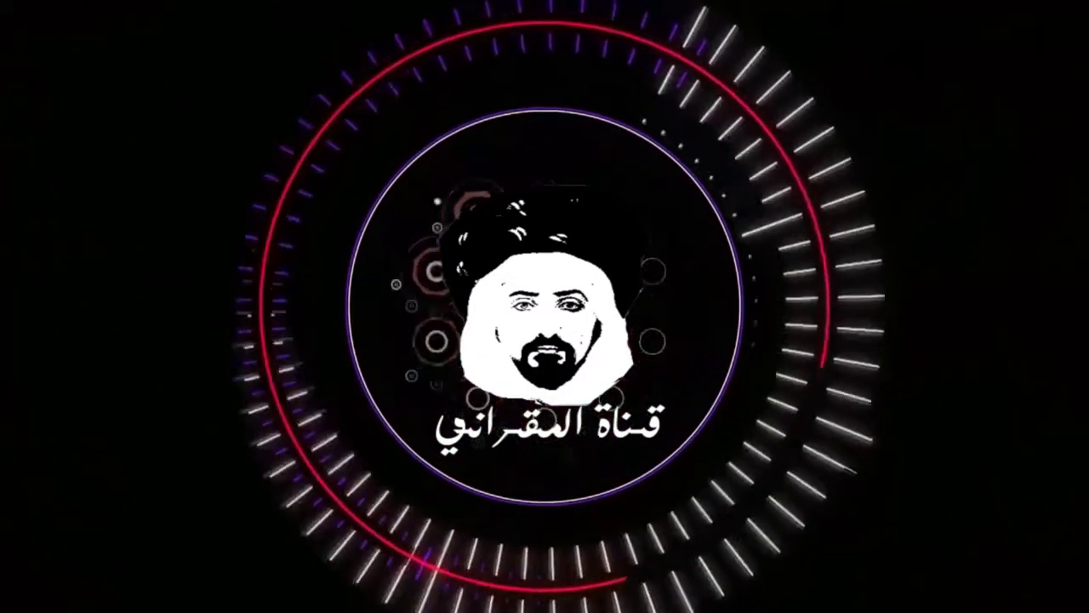
- Type the Arabic greeting line that introduces the first Excel lesson under the title
text(ليكم سنقدم اليوم)
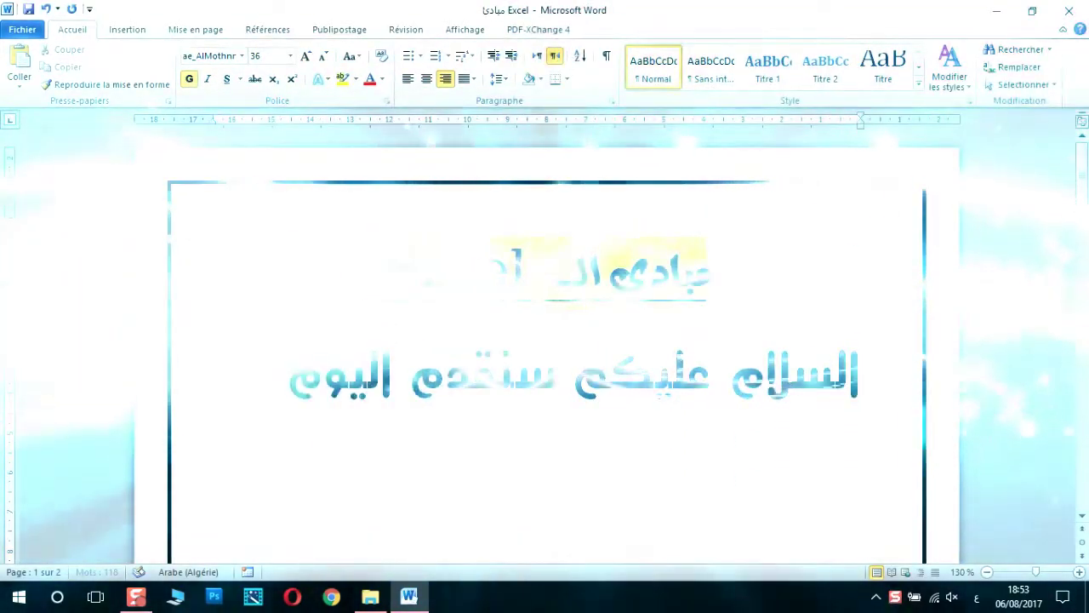
text( أول درس تعليمي في)
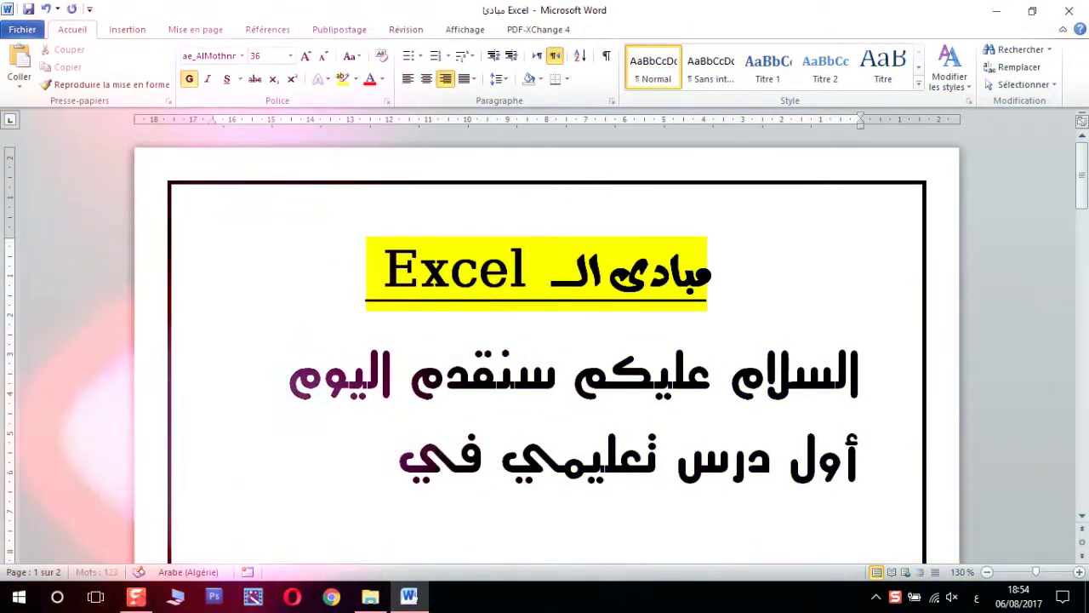
- Insert the word 'Excel' into the Arabic intro using the French keyboard layout
key(alt+shift)
text(e)
key(BackSpace)
text(E)
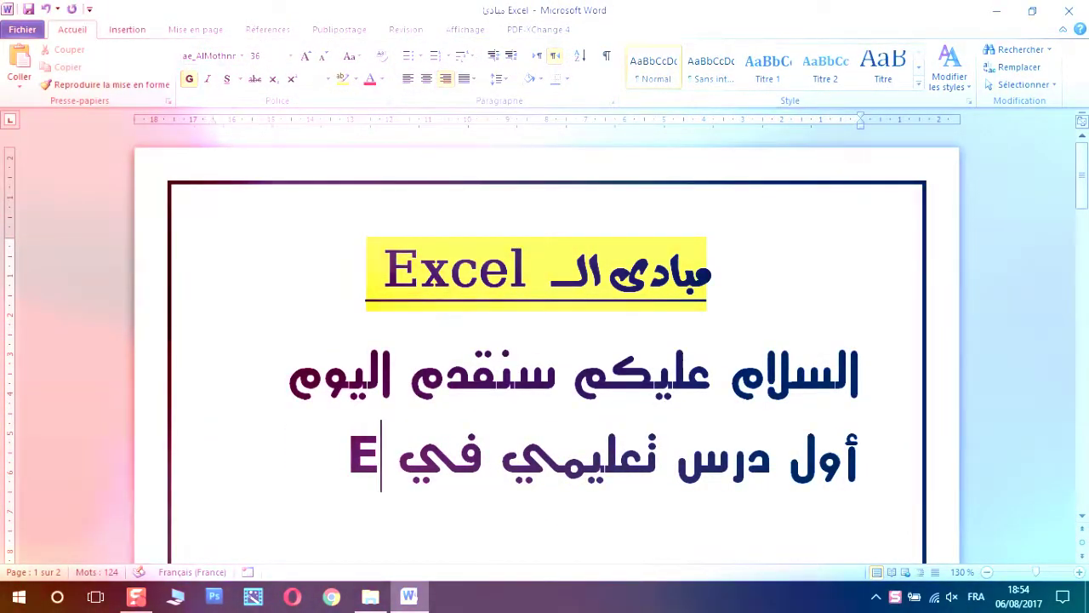
text(xcel)
key(alt+shift)
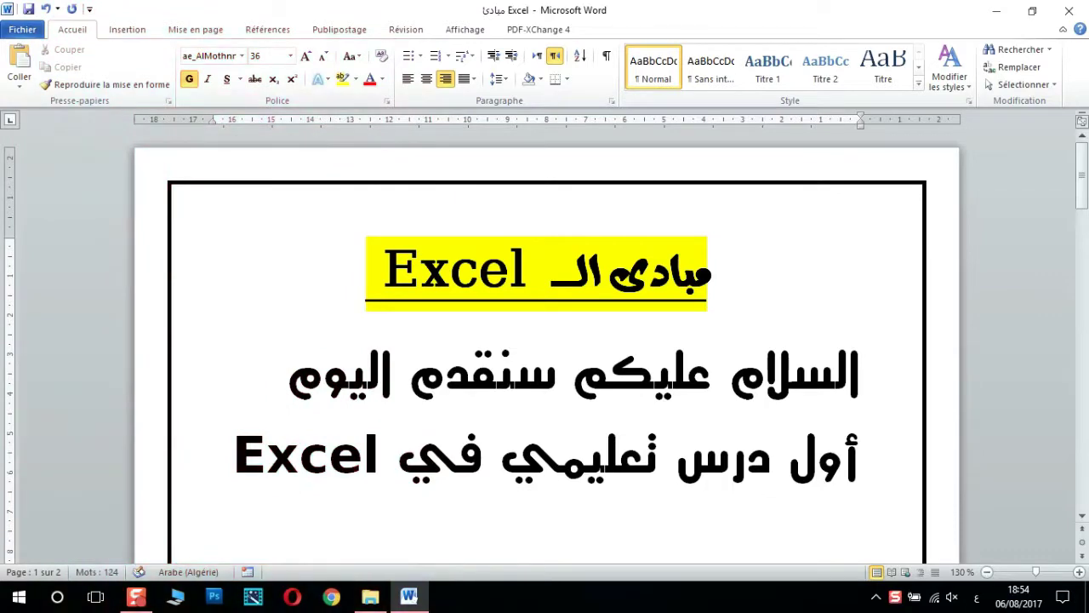
- Add a new line 'سنرى بإذن الله أهم مبادئ العمل على برنامج المجدول تابعوا معي'
key(Return)
text(س)
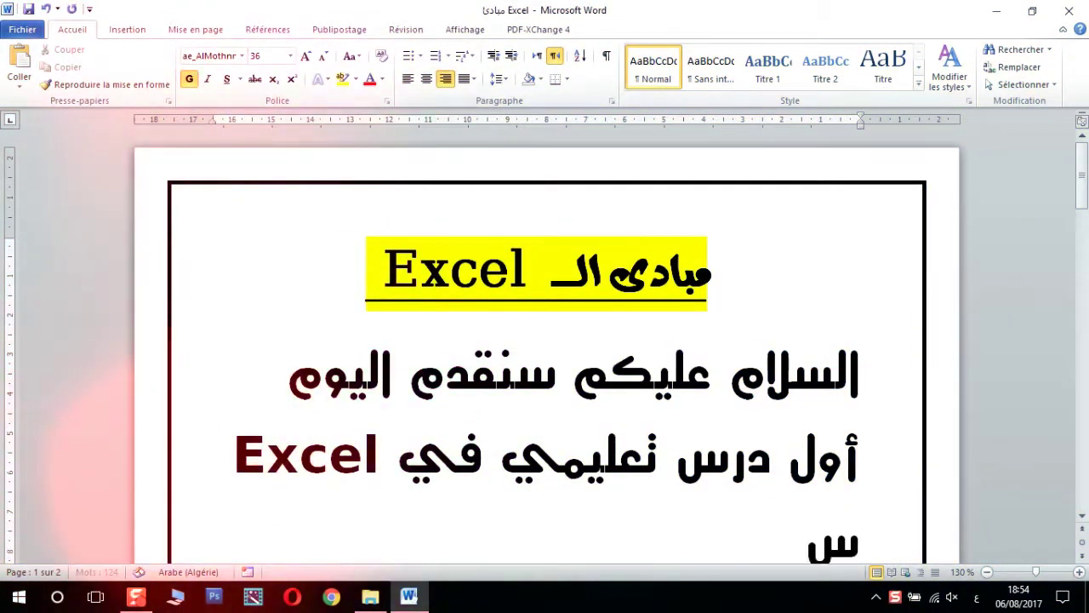
text(نرى)
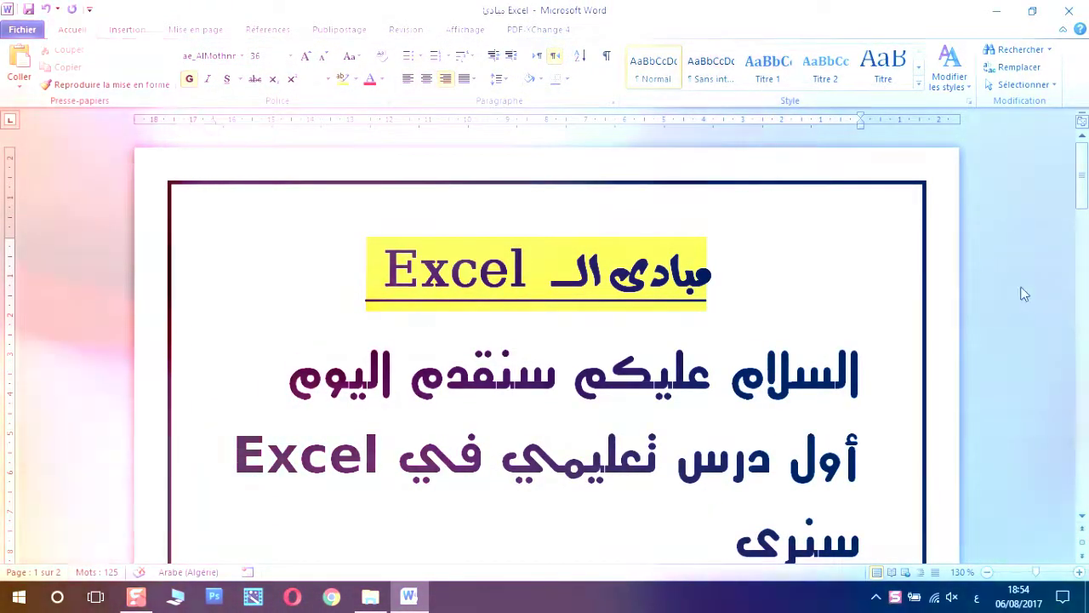
scroll(545, 341, down, 3)
text(بإذن الله أهم)
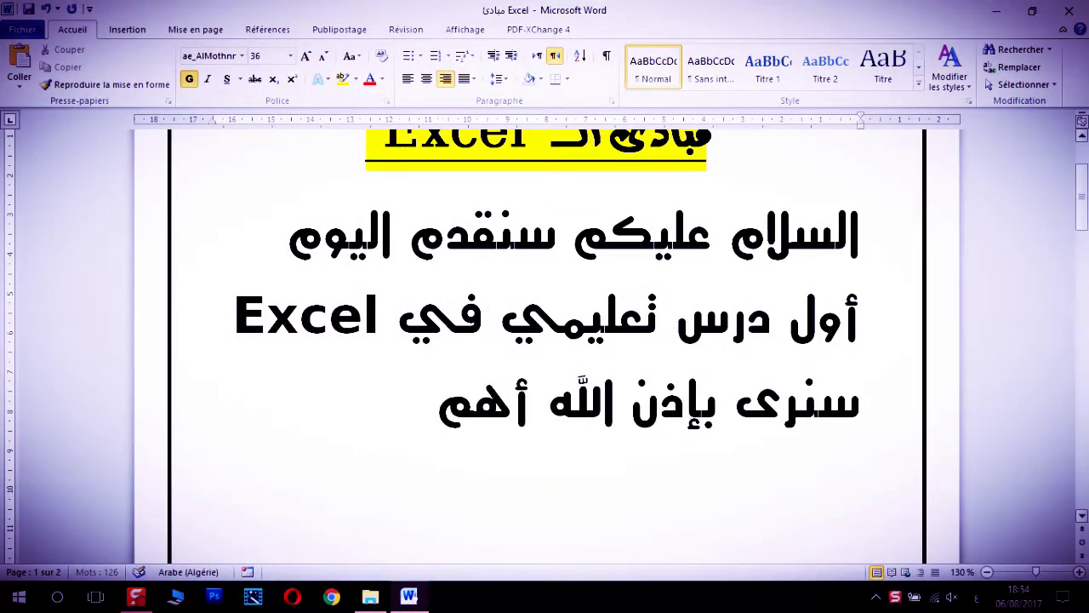
text( مباد)
text(ئ ال)
text(عمل عل)
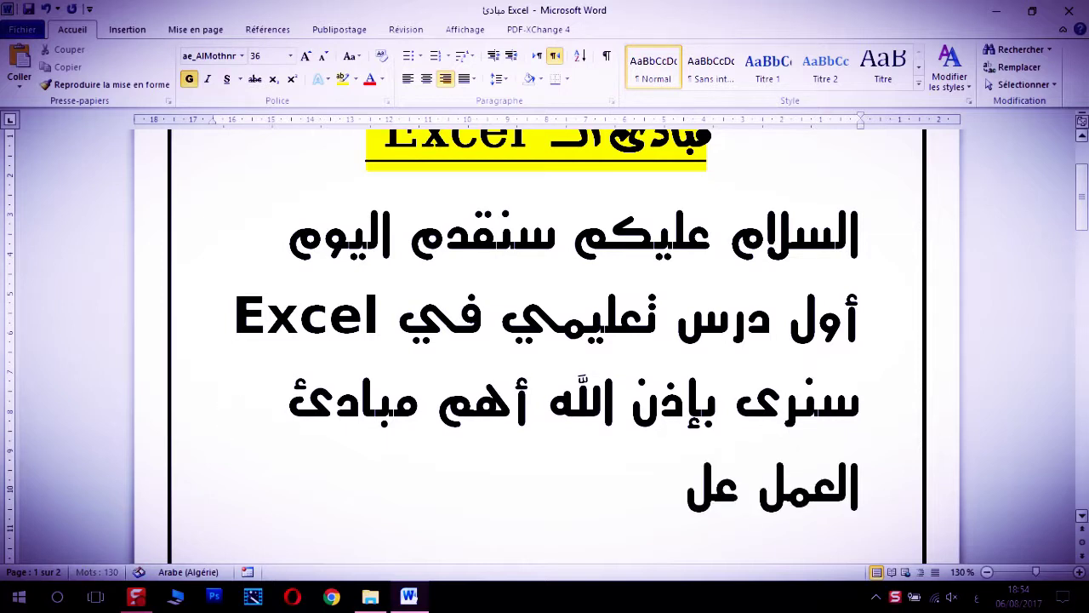
text(ى برنامج المجد)
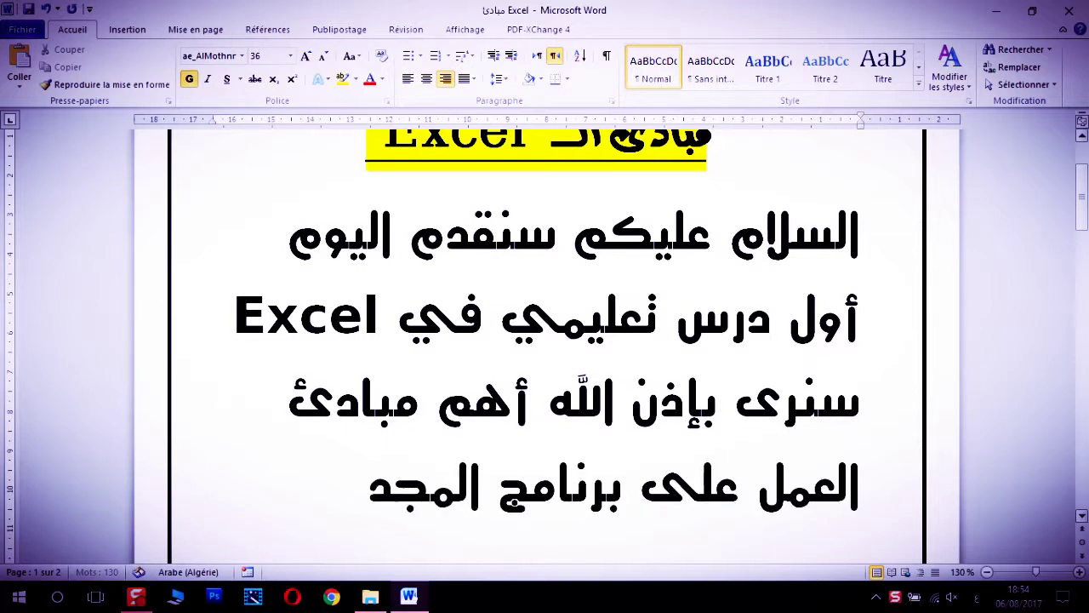
text(ول تابعو)
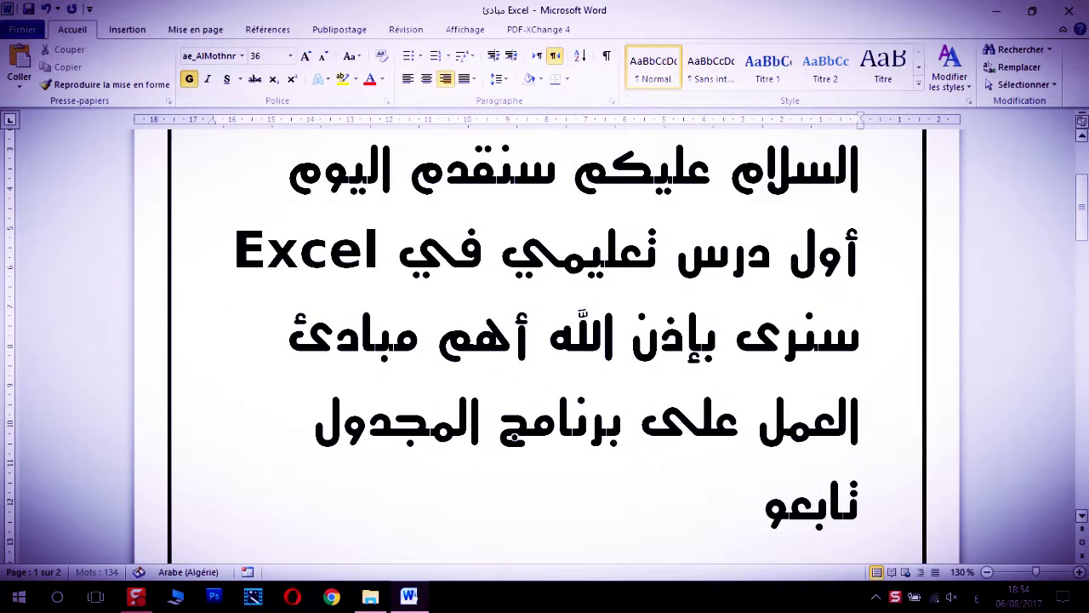
text(ا معي ...)
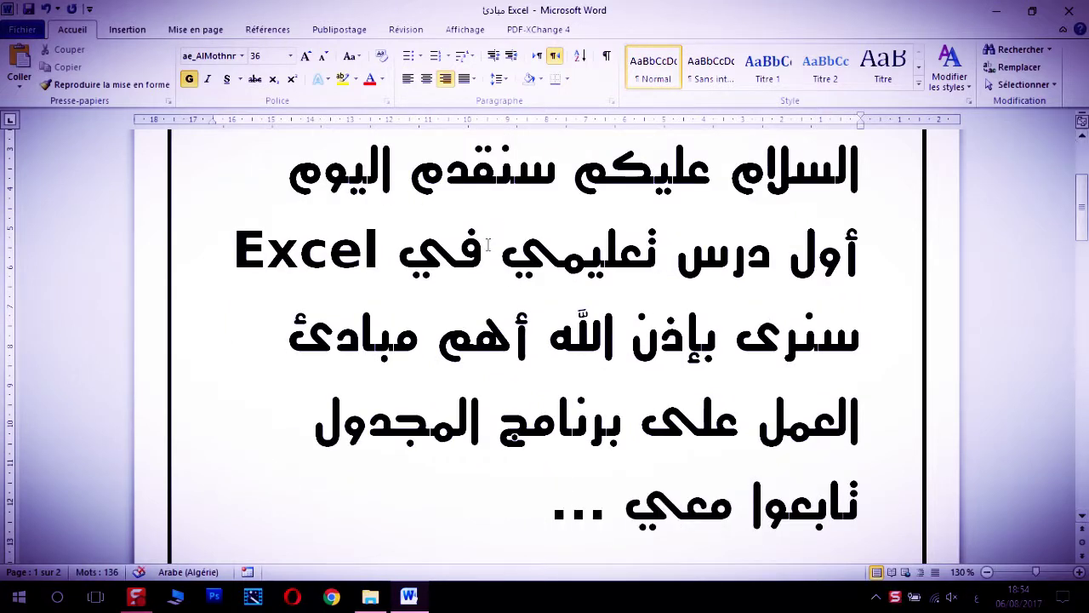
click(18, 596)
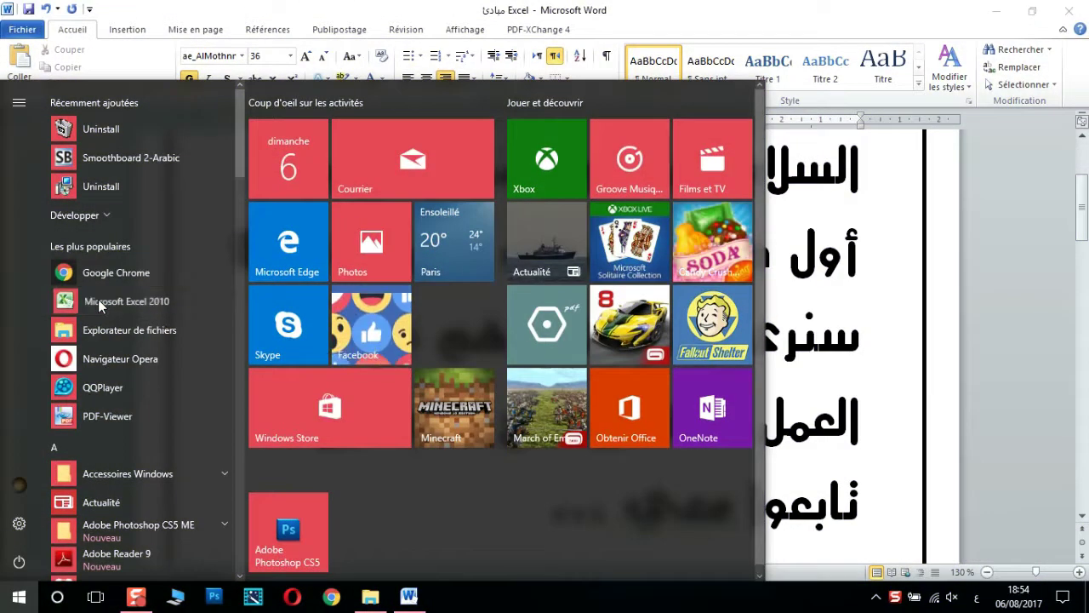
- Launch Excel 2010 with a new workbook, maximize it and zoom the sheet to 140 %
click(98, 305)
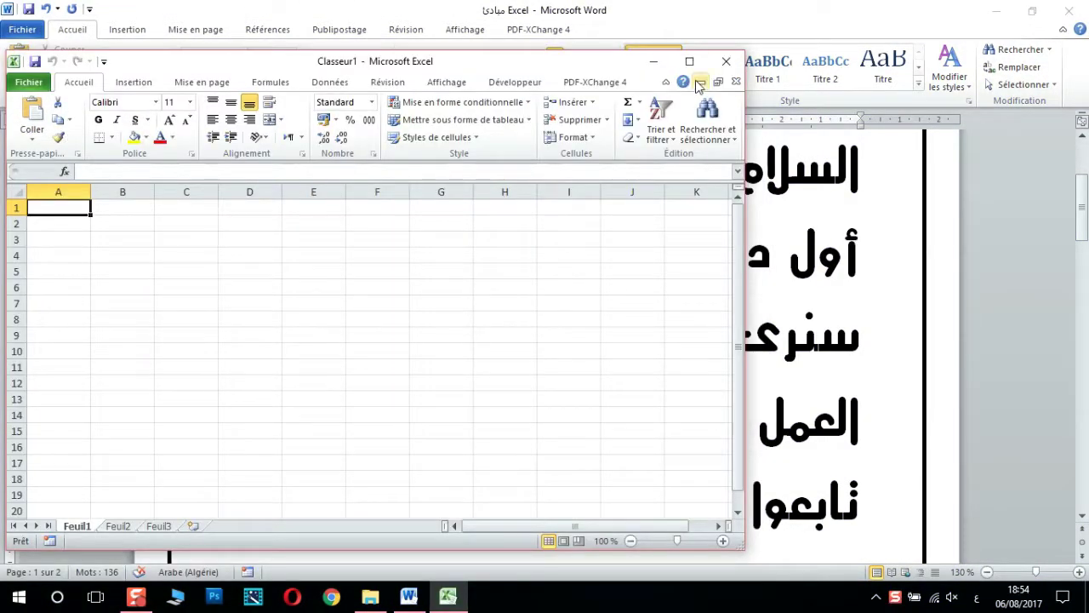
click(689, 61)
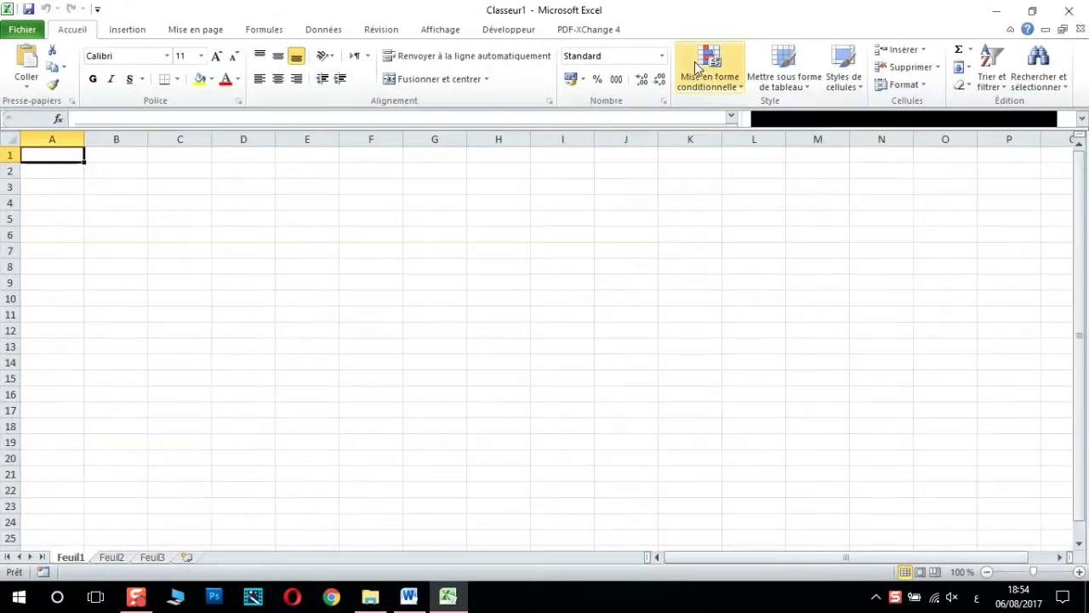
click(1078, 574)
click(1078, 571)
click(1077, 571)
click(1077, 571)
- Bring the Word lesson document back in front of the Excel workbook
click(967, 236)
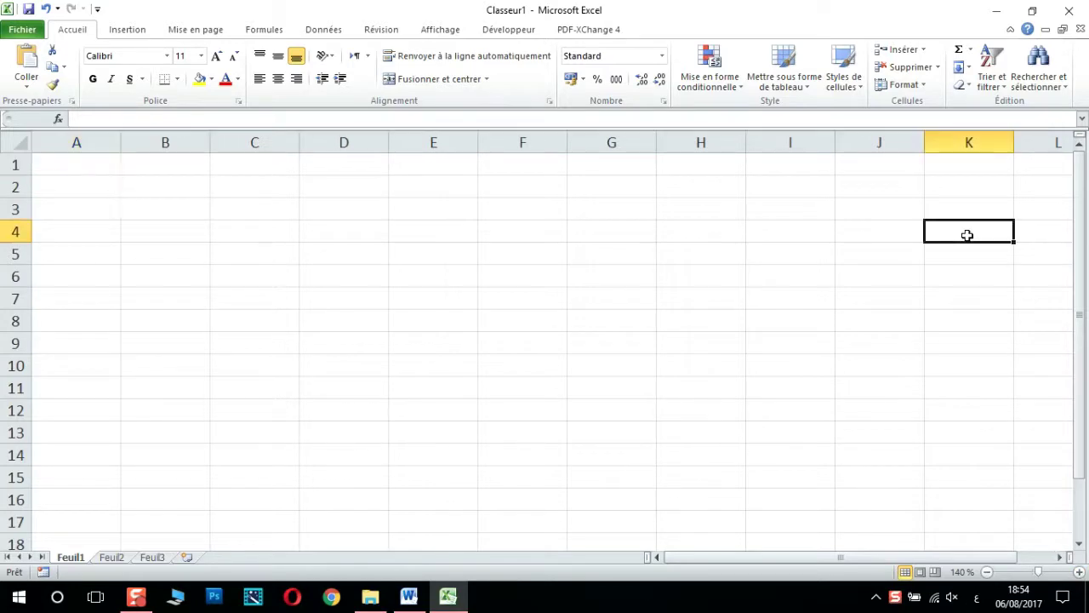
click(1016, 172)
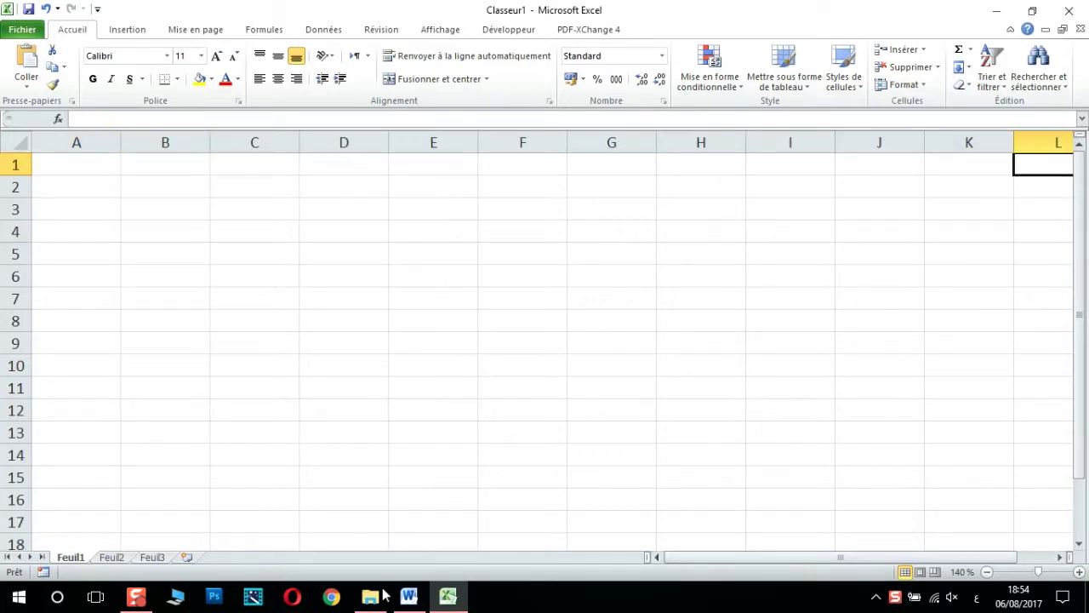
click(409, 596)
drag(1082, 206, 1082, 285)
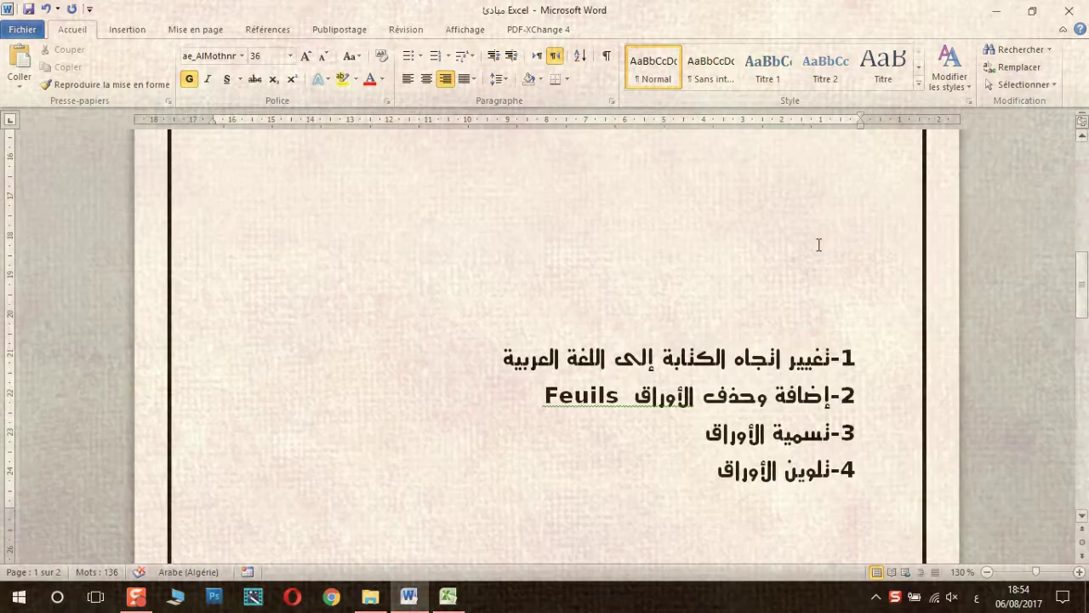
- Delete the blank lines above the numbered lesson list in Word, then switch back to Excel
click(818, 246)
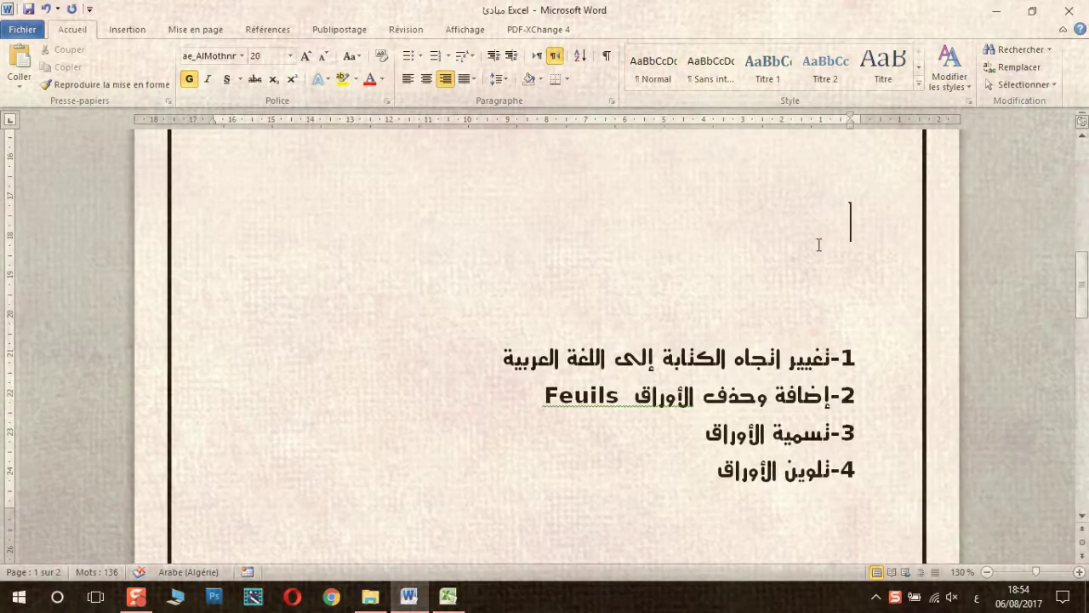
key(Delete)
key(Delete)
drag(1082, 290, 1083, 255)
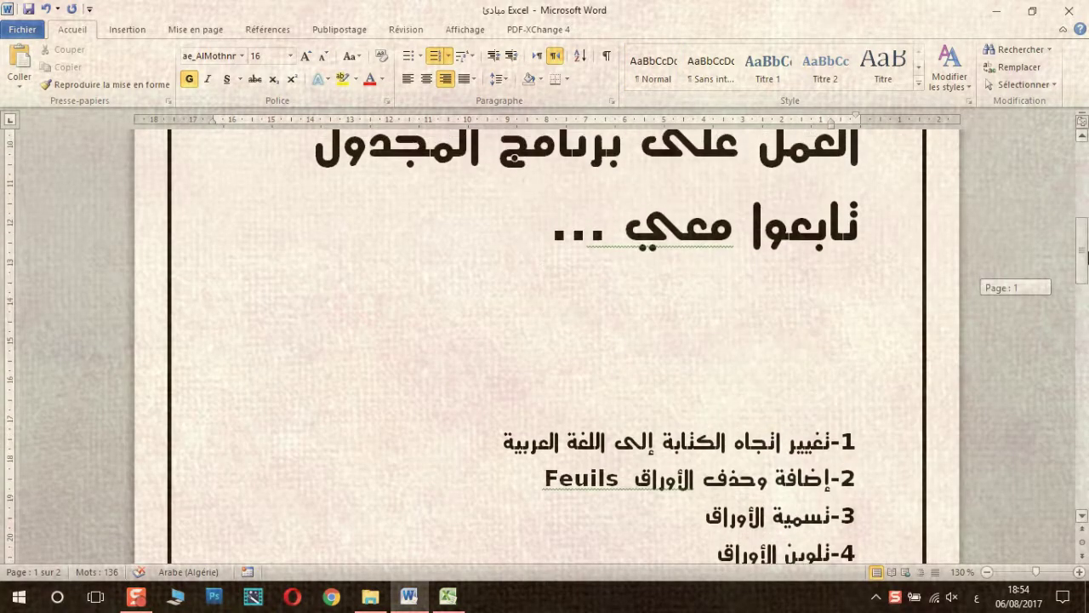
click(793, 322)
key(Delete)
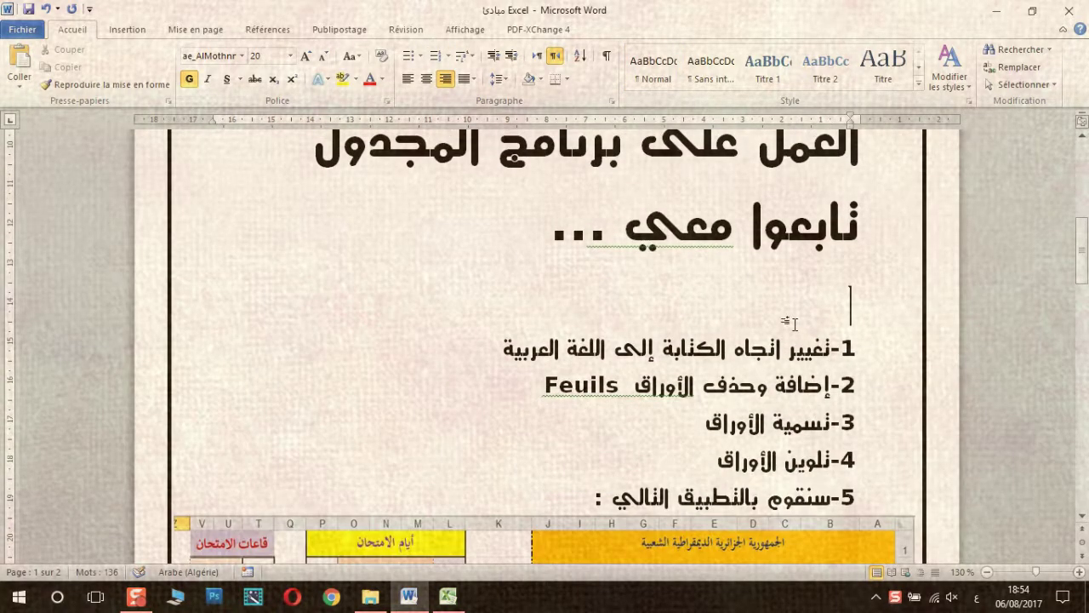
key(Delete)
drag(499, 307, 838, 339)
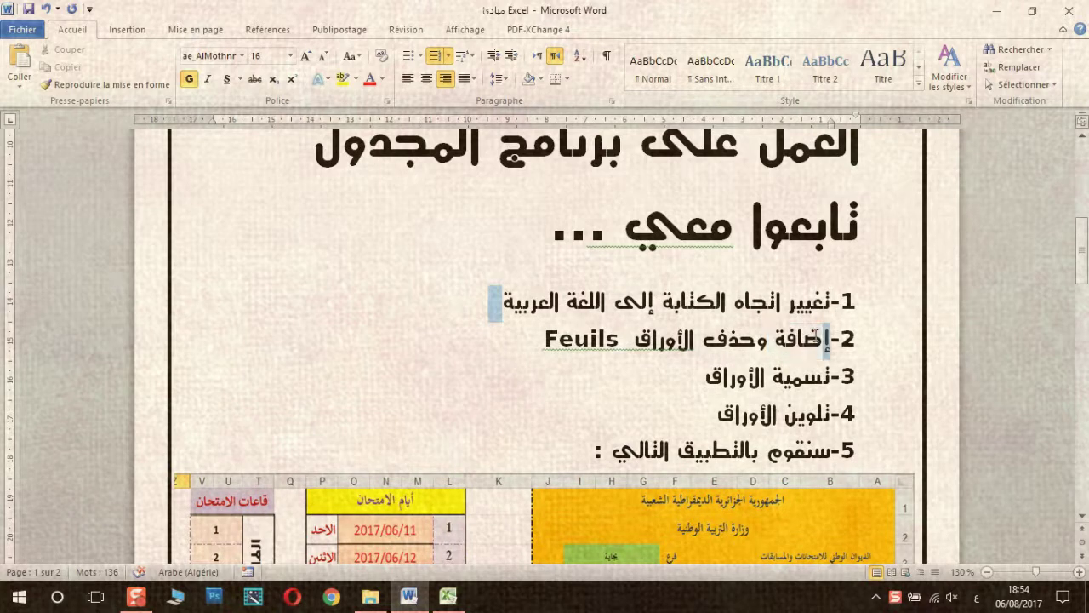
key(alt+Tab)
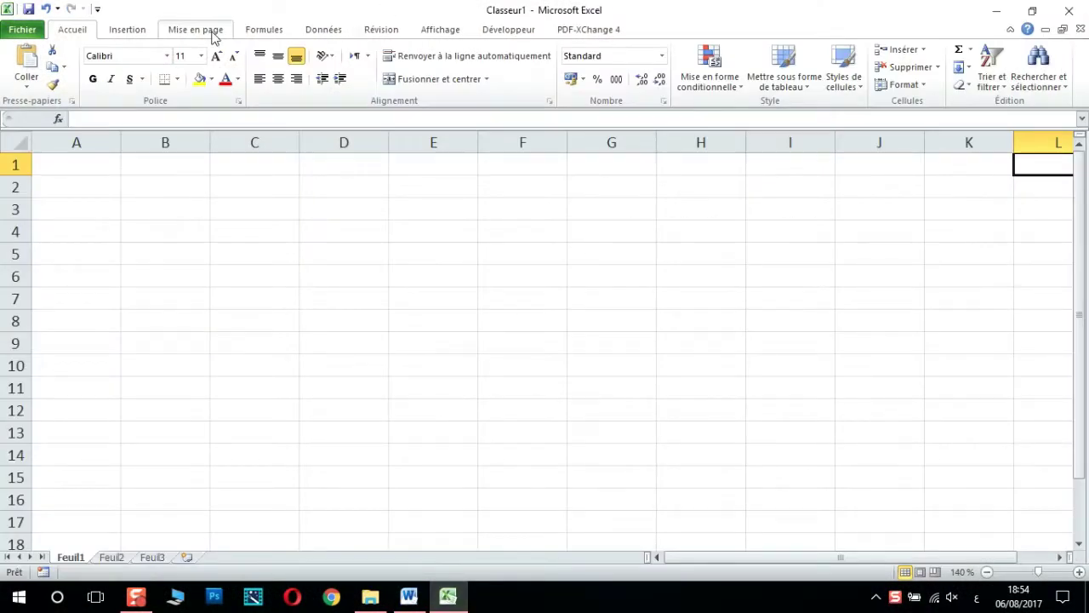
- Apply Feuille de Droite à Gauche to Feuil1, Feuil2 and Feuil3, ending on Feuil1 cell A1
click(196, 35)
click(580, 58)
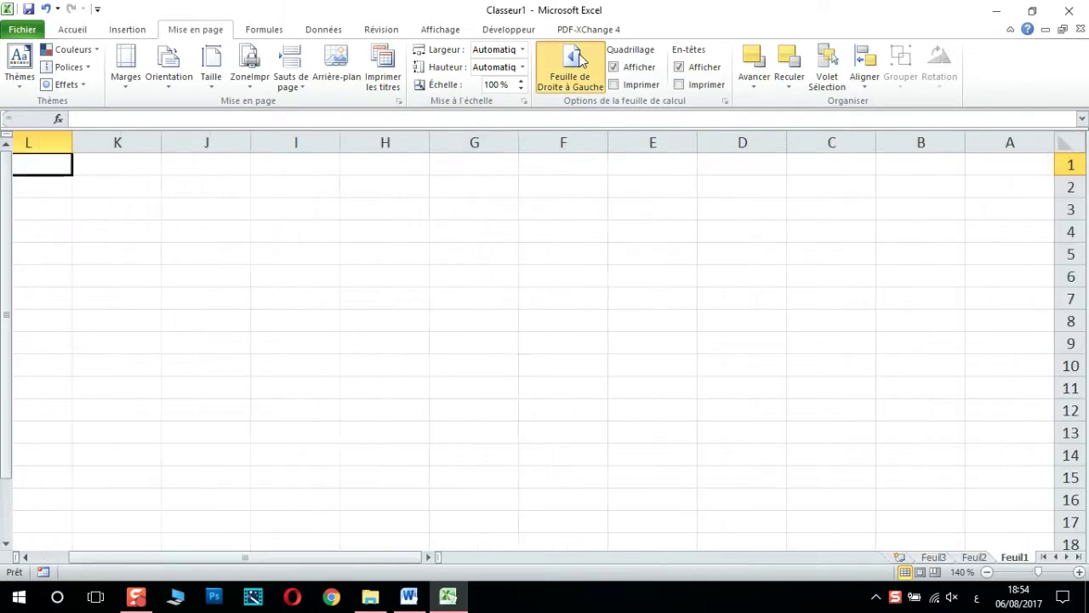
click(979, 557)
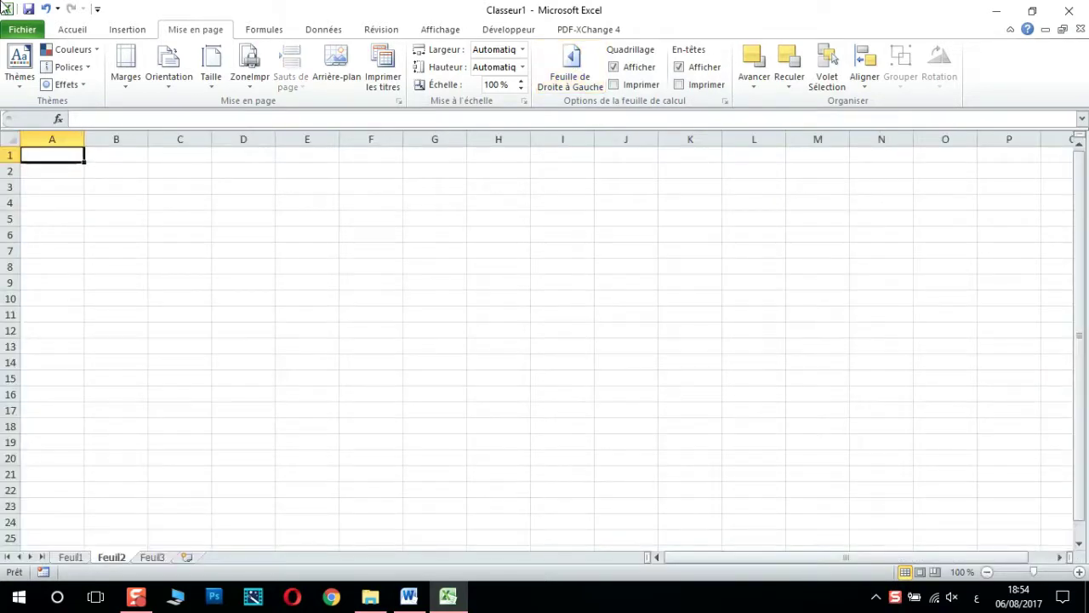
click(566, 68)
click(934, 555)
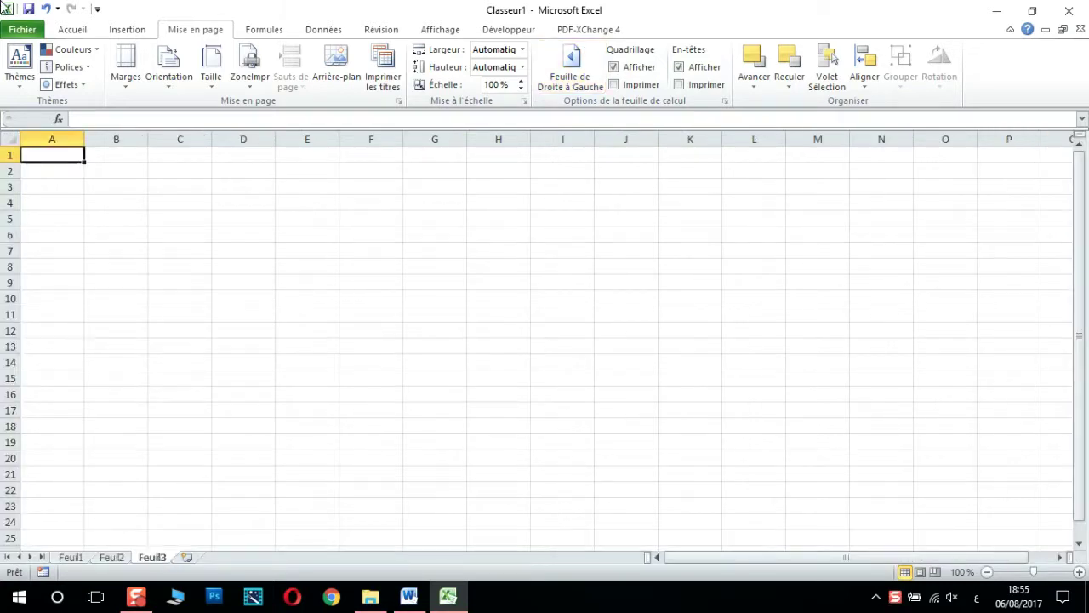
click(570, 68)
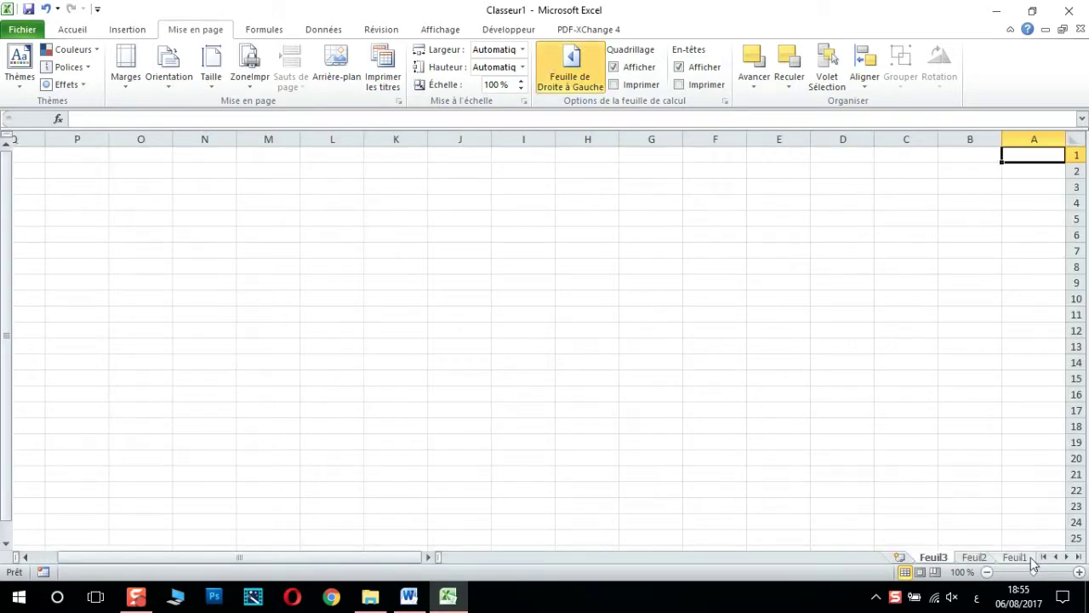
click(1015, 558)
click(989, 181)
click(1006, 158)
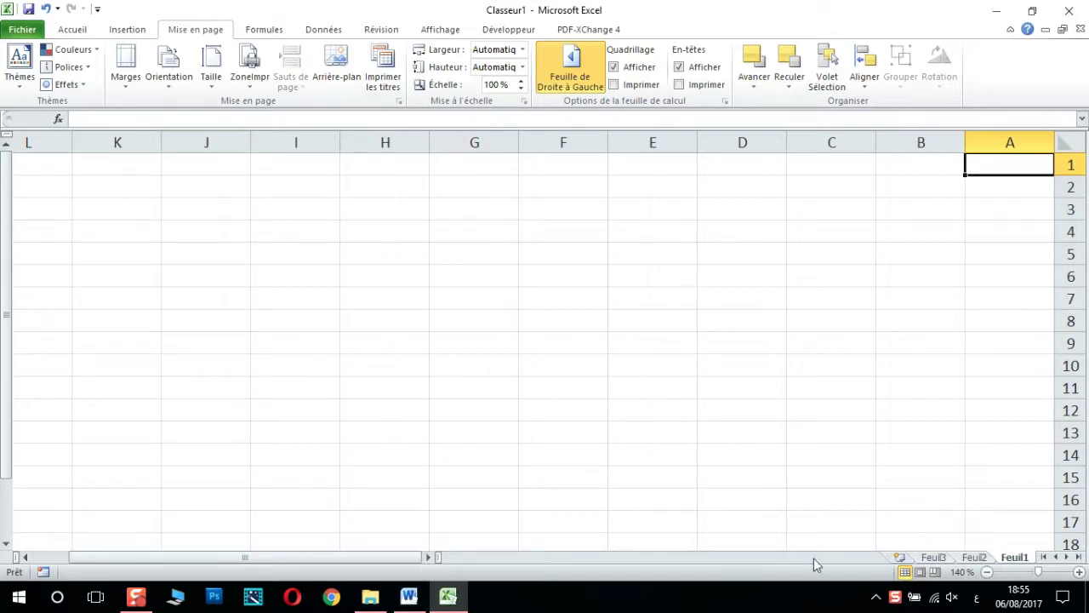
- Rename Feuil1, Feuil2 and Feuil3 to ورقة عمل 1, ورقة عمل 2 and ورقة عمل3
double_click(1017, 558)
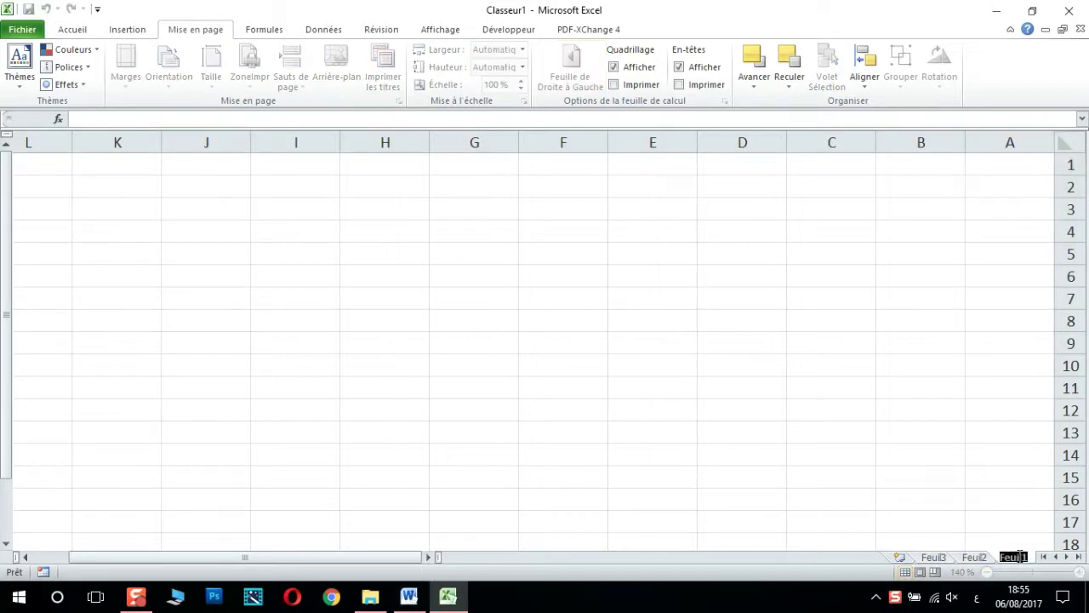
text(ورقة)
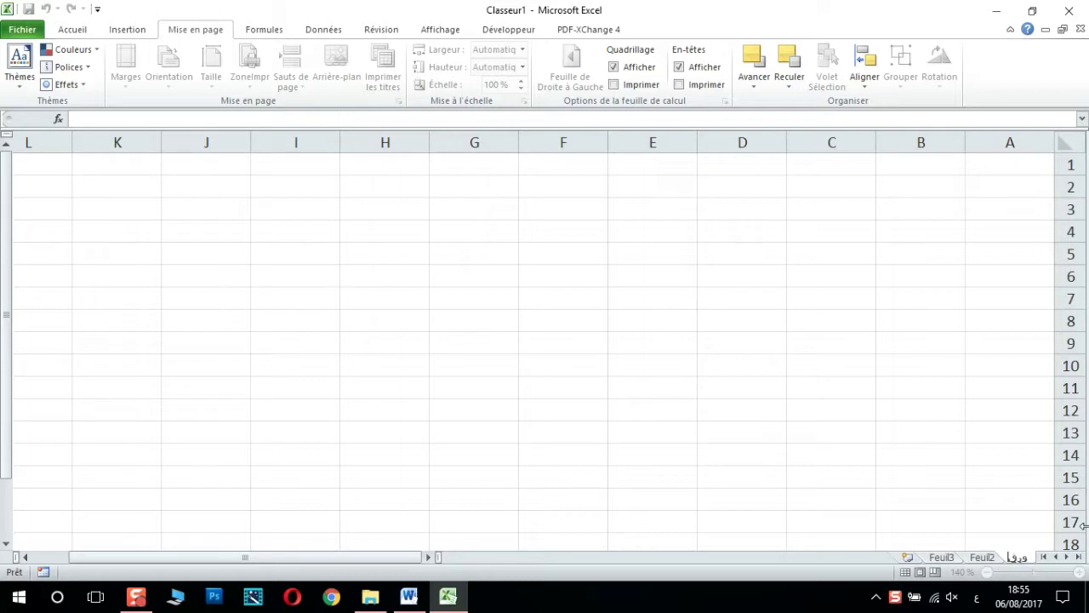
text( عمل 1)
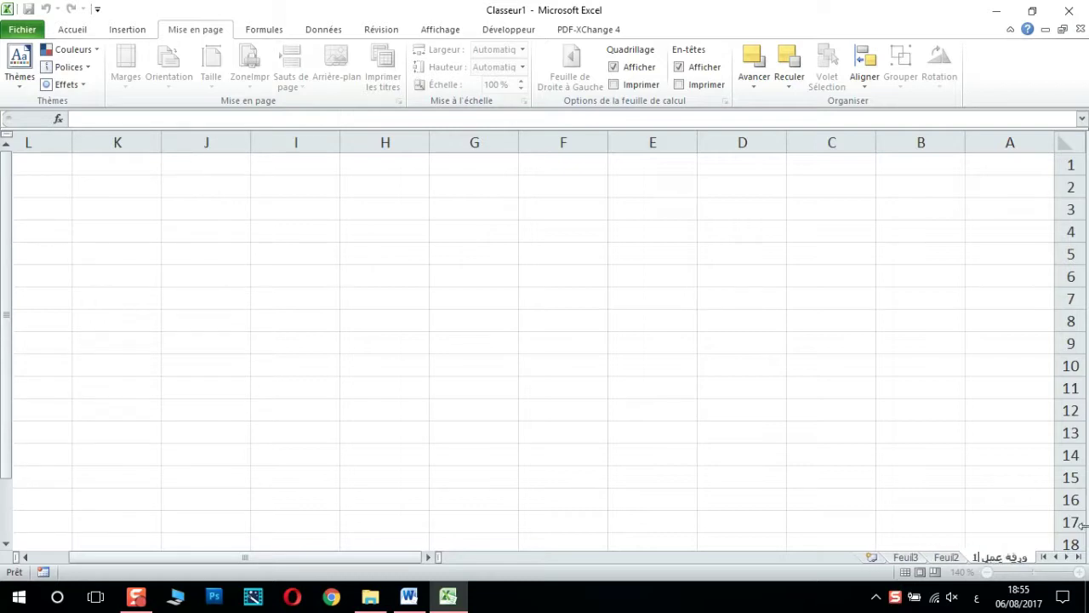
click(951, 558)
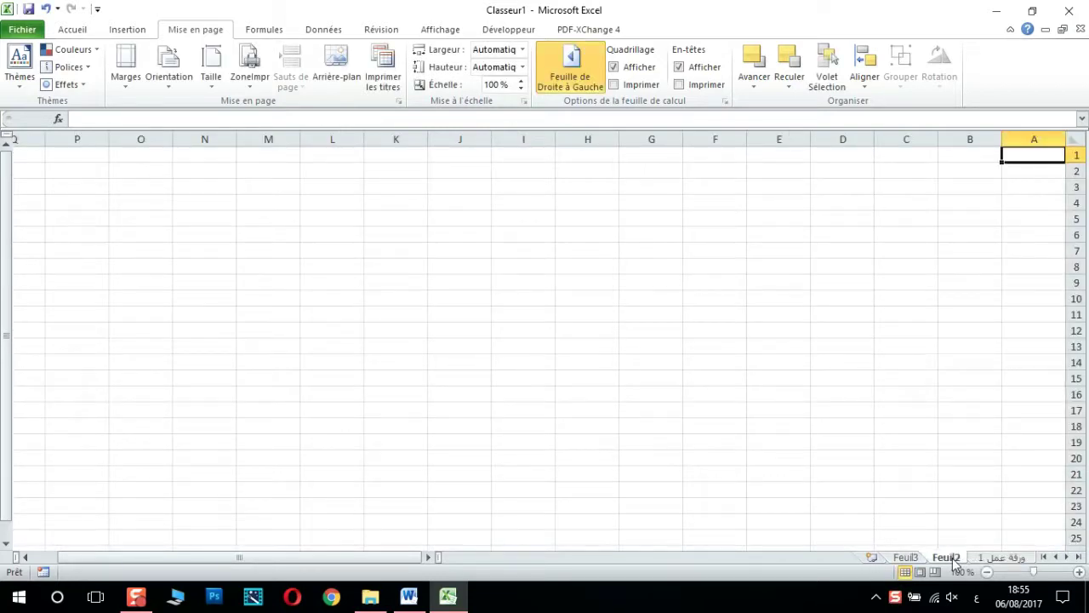
right_click(953, 560)
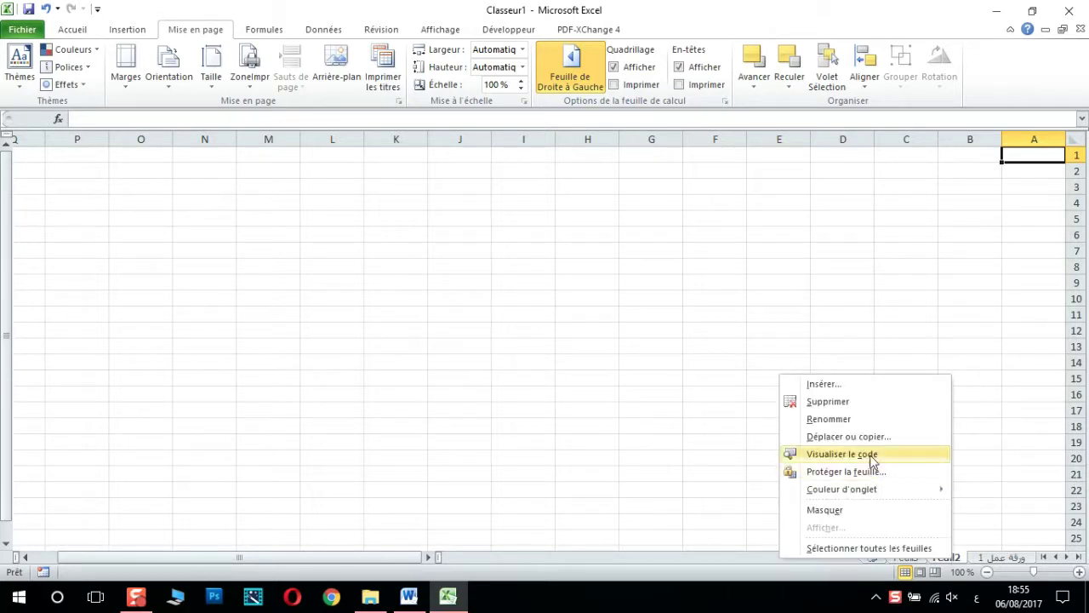
click(877, 420)
text(ورقة عمل 2)
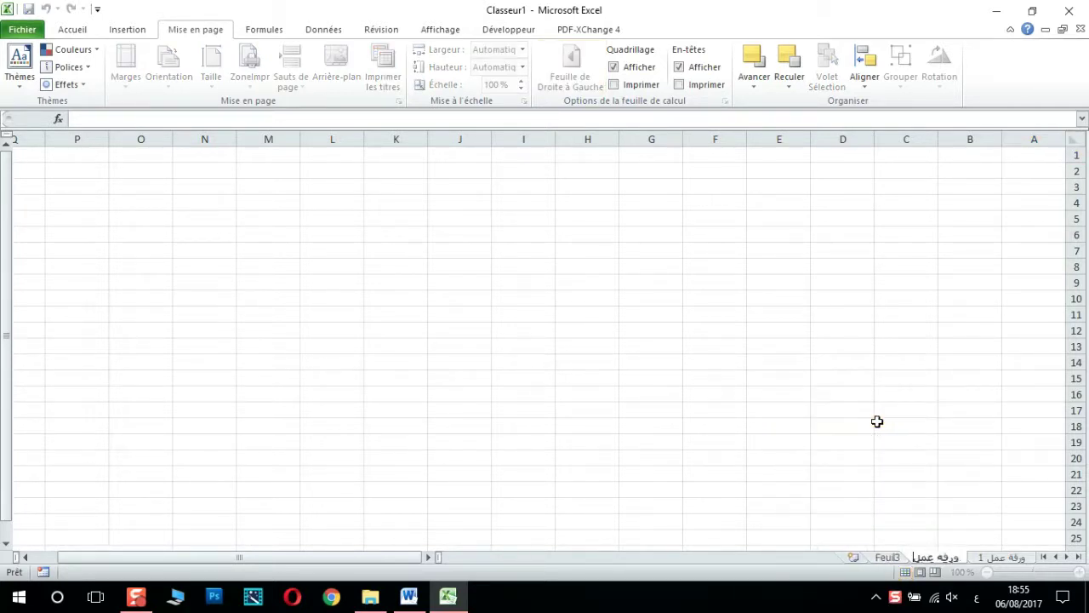
click(882, 560)
right_click(882, 560)
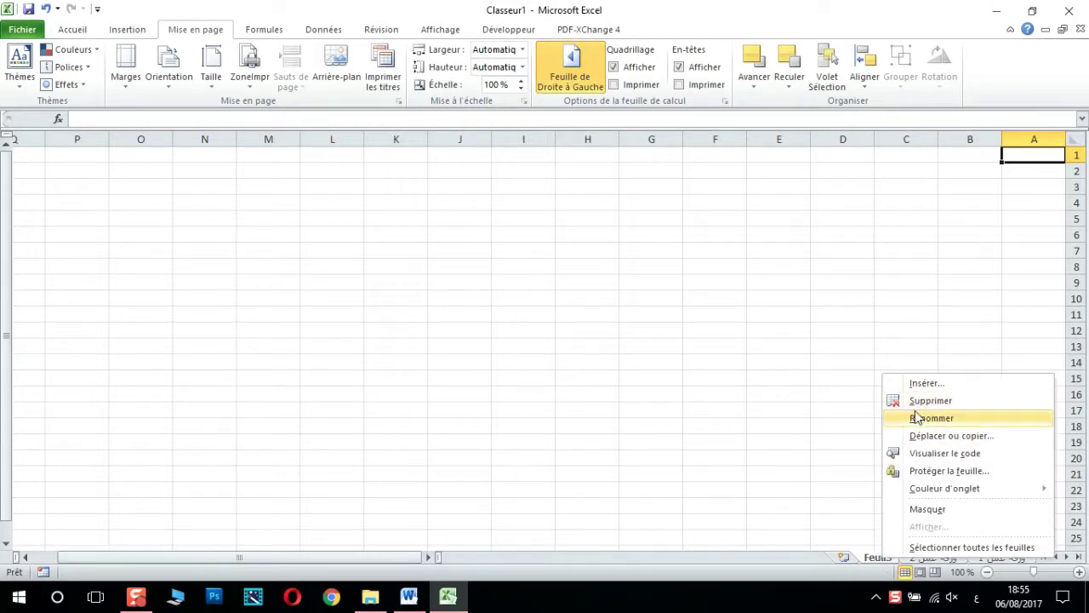
click(917, 416)
text(ورقه عمل3)
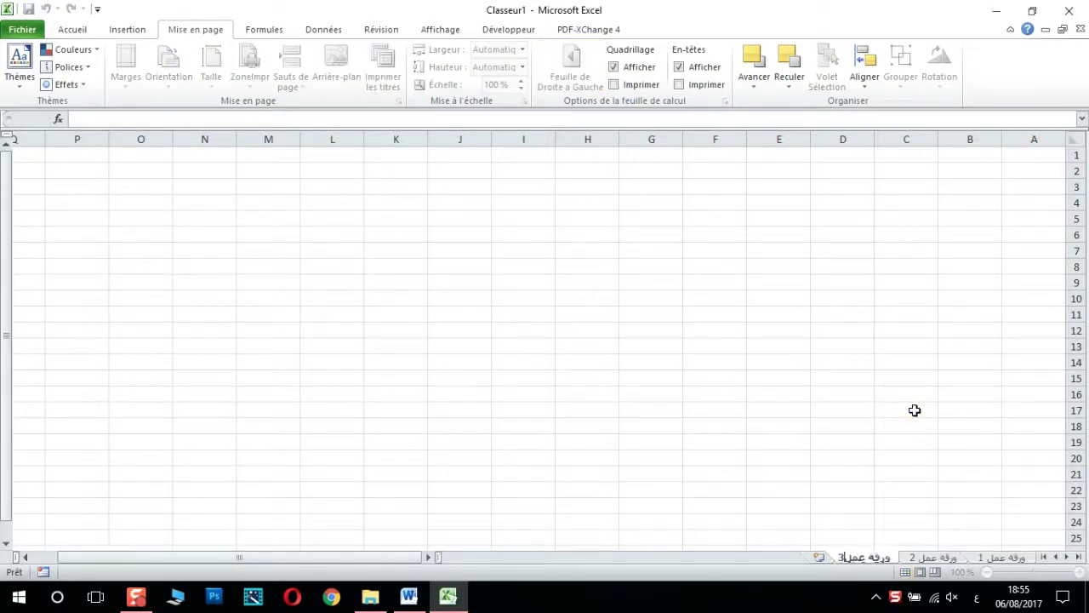
key(Return)
- Delete the sheet ورقة عمل 2
click(934, 562)
right_click(933, 562)
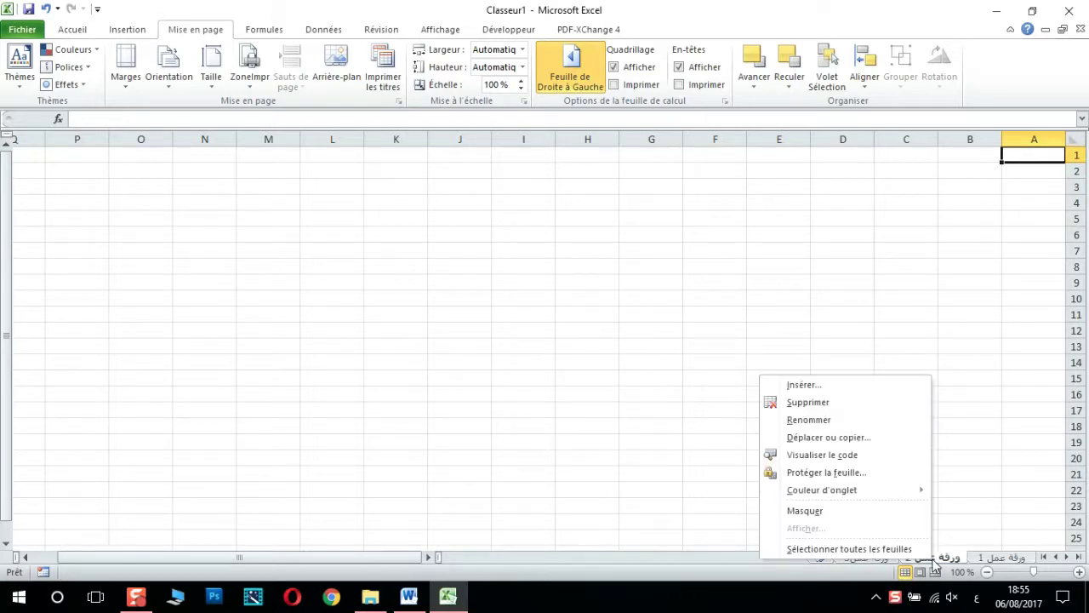
click(849, 406)
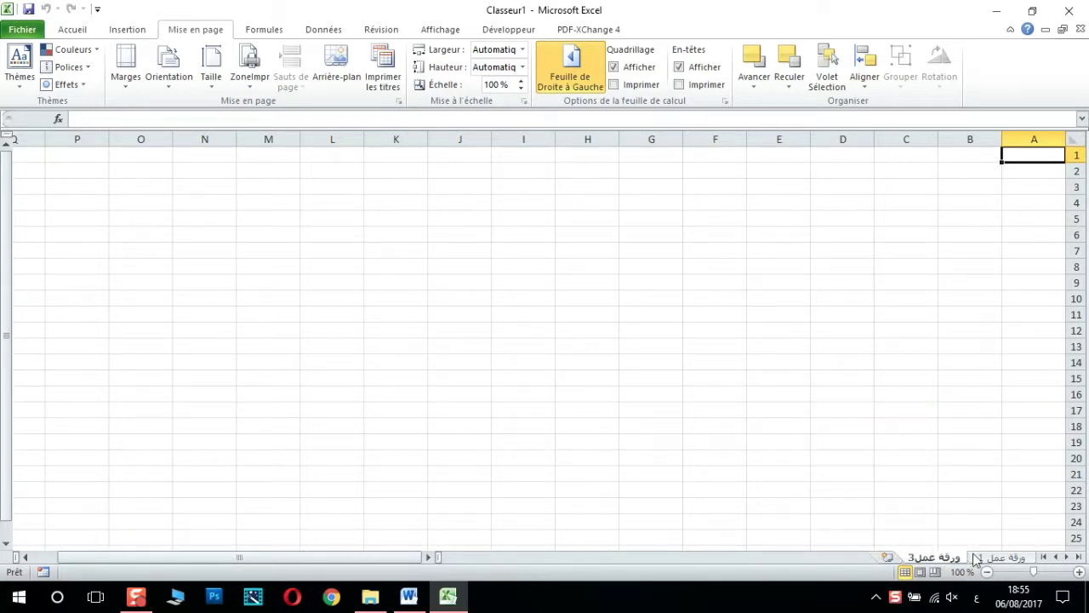
- Insert two new blank worksheets and set each to run right-to-left
right_click(958, 562)
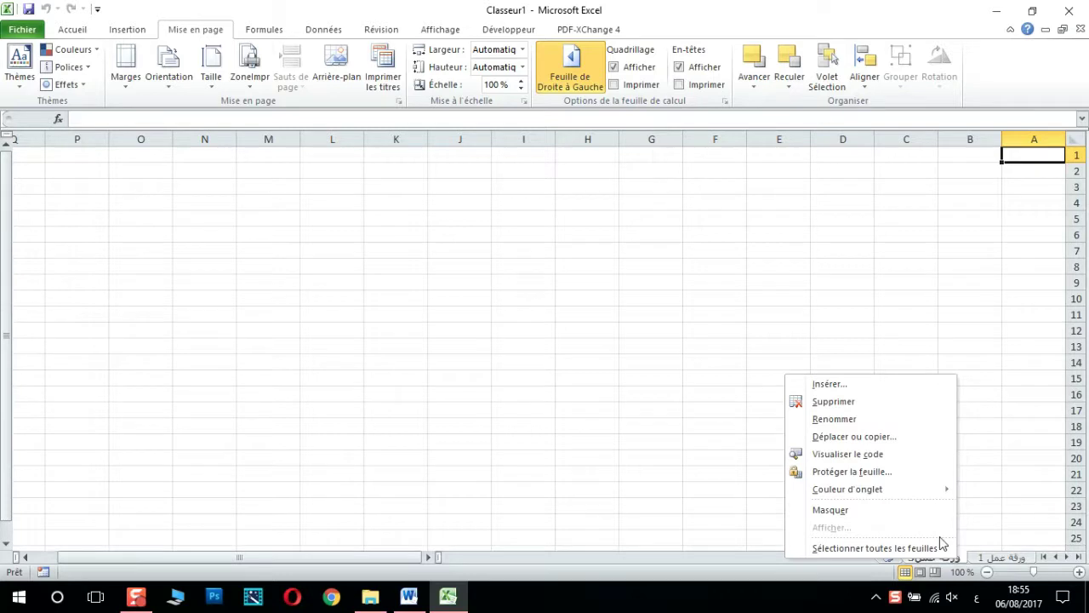
click(854, 385)
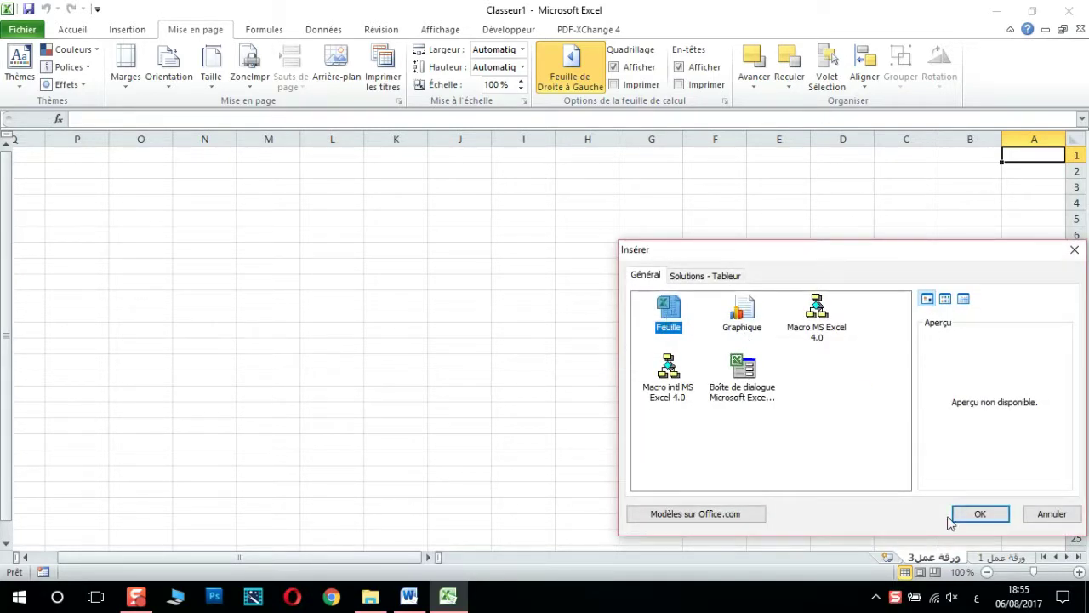
click(975, 513)
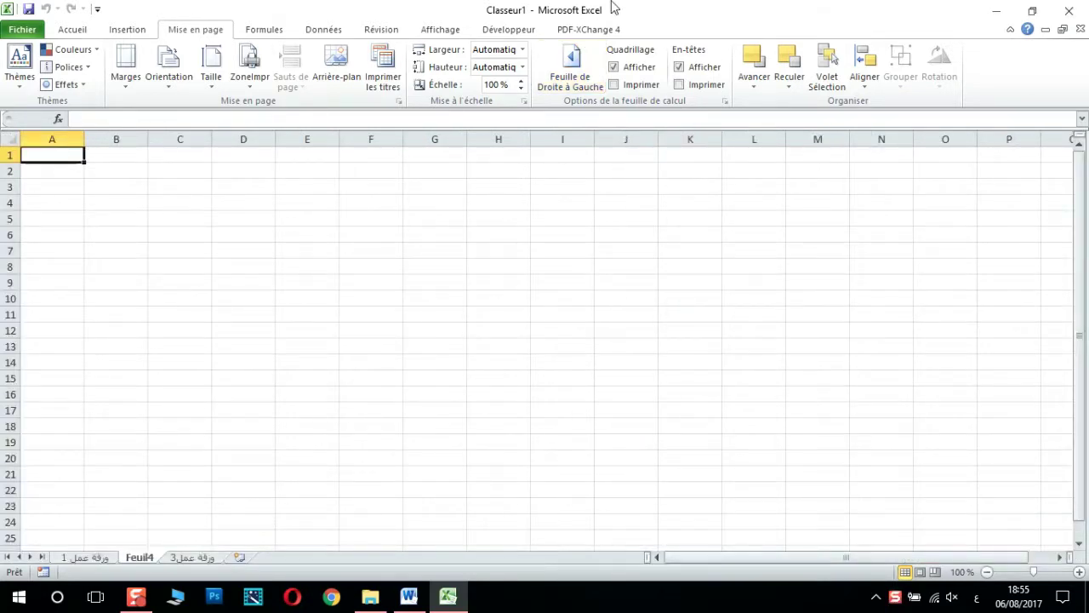
click(570, 68)
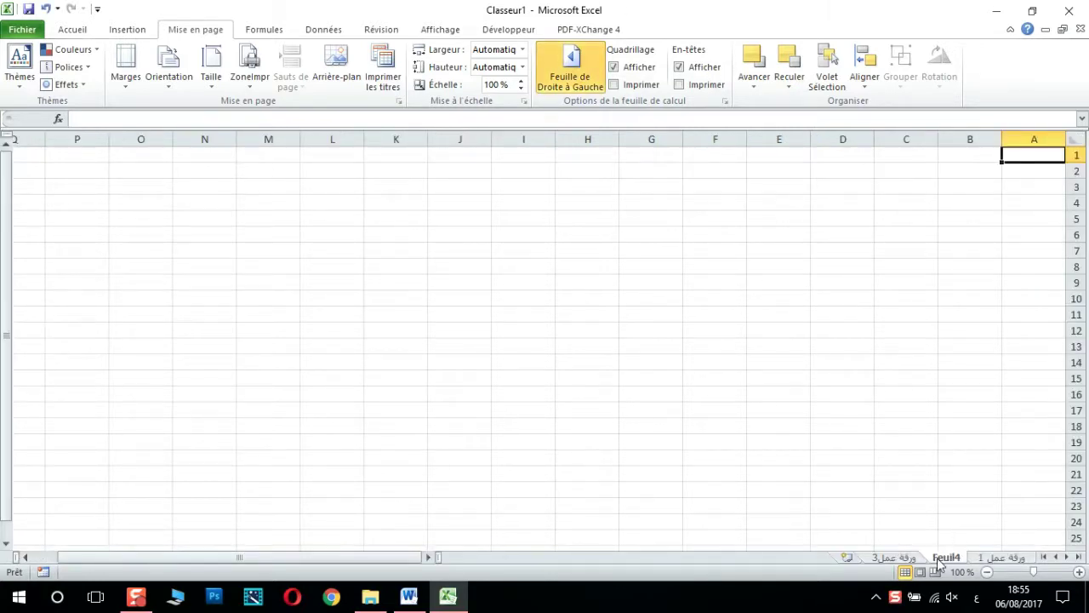
click(848, 558)
click(571, 68)
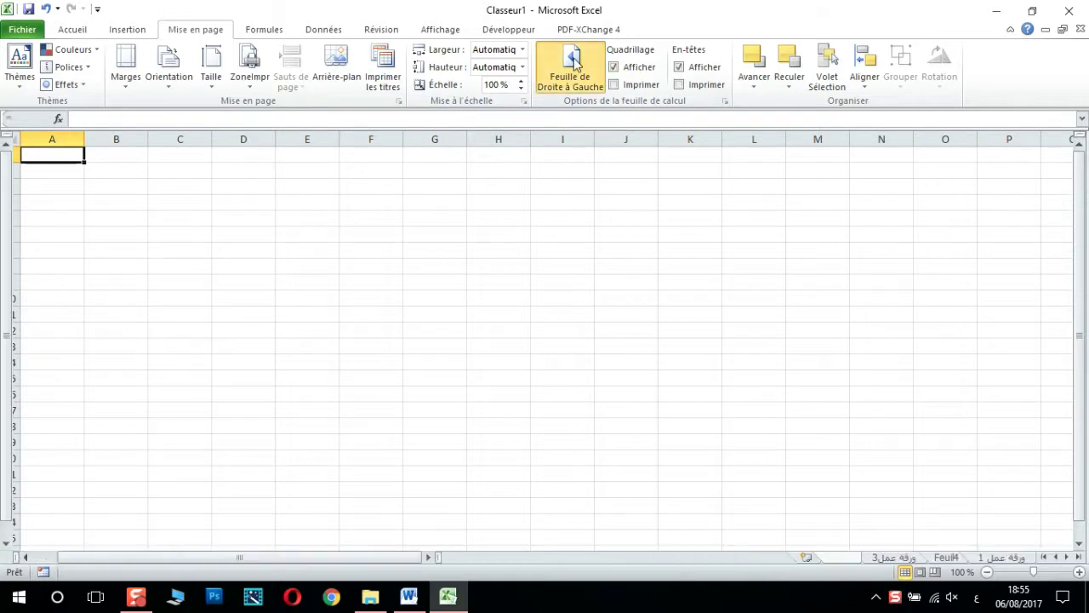
- Name the new sheets ورقة عمل 2 and ورقة عمل 4, then return to ورقة عمل 1
double_click(851, 559)
text(ورقه عمل 2)
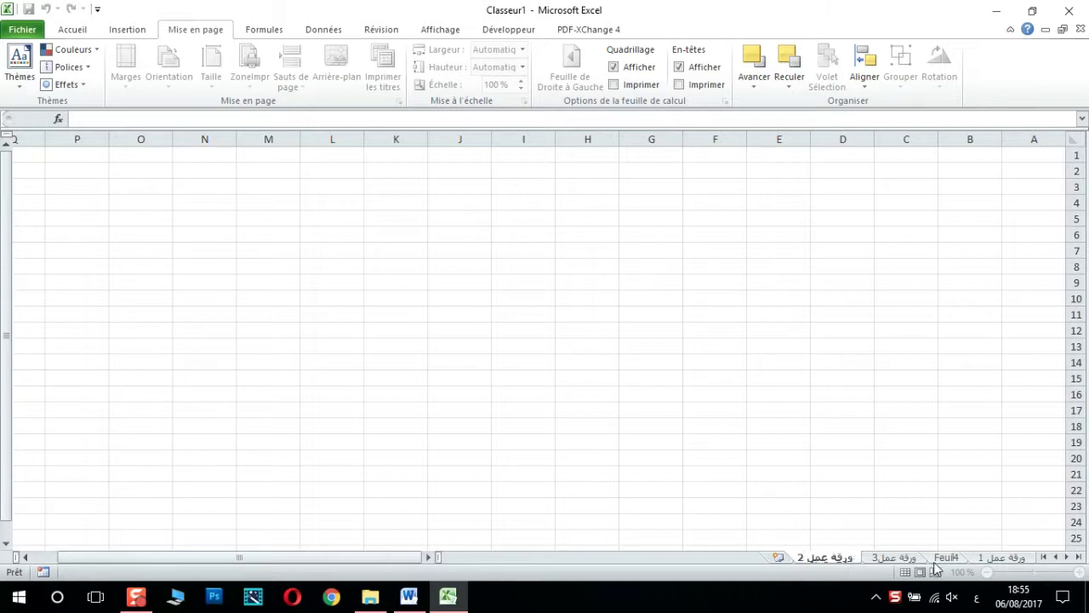
double_click(945, 558)
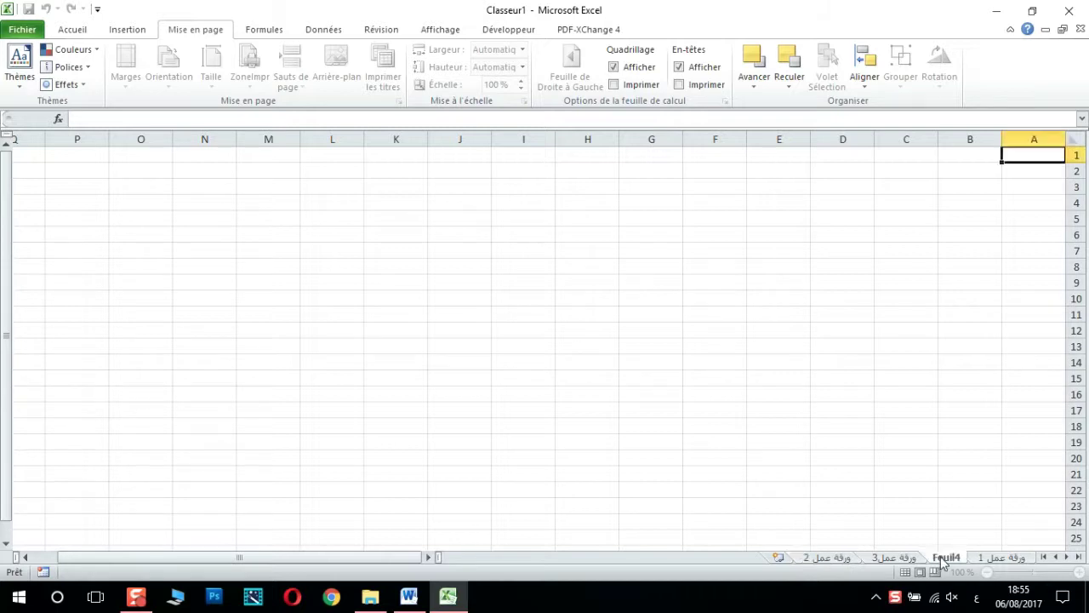
text(ورقة)
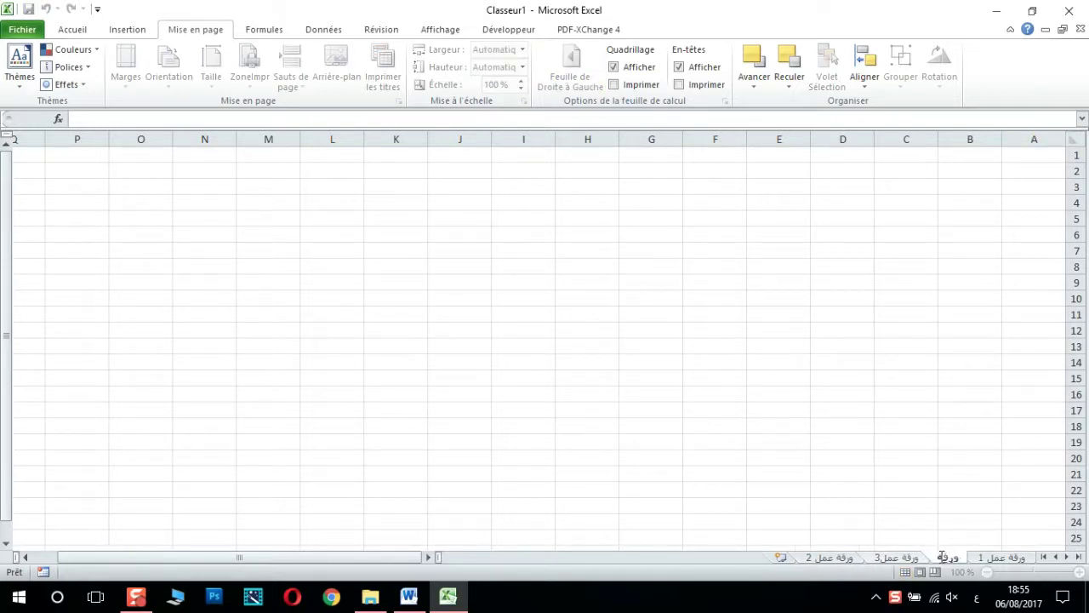
text( عمل 4)
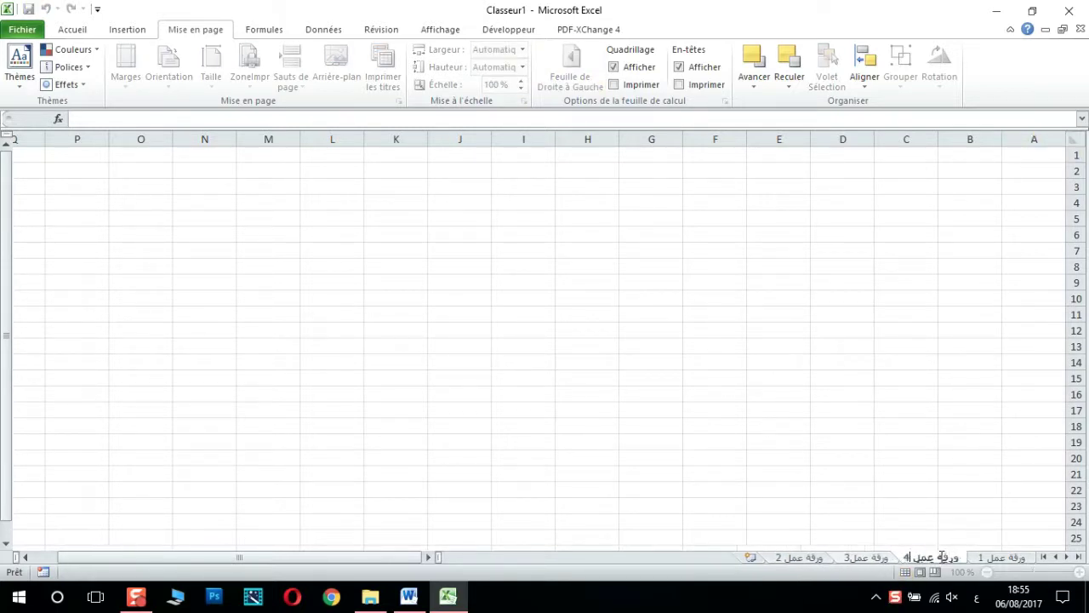
click(995, 558)
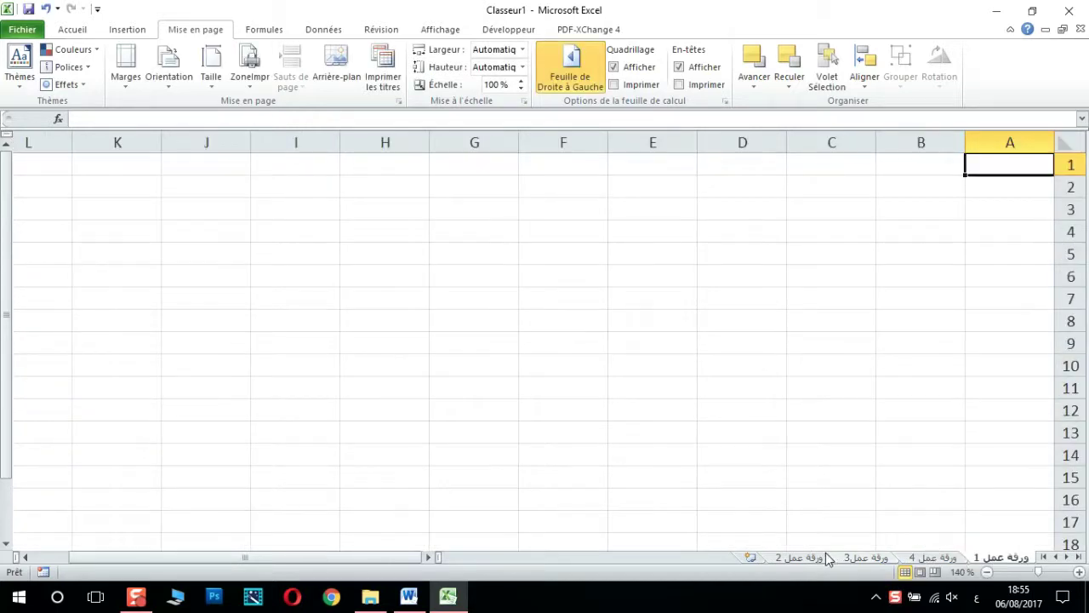
- Move ورقة عمل 2 after sheet 1 and colour tabs 1, 2, 4, 3 pink, red, orange, yellow
drag(811, 557, 966, 563)
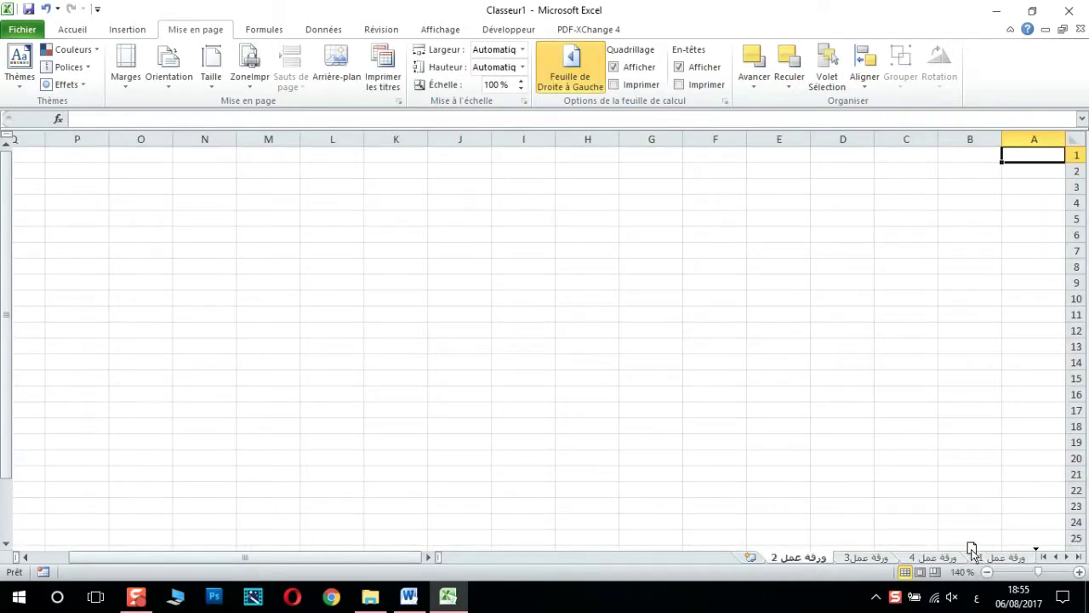
drag(948, 554, 967, 552)
right_click(989, 563)
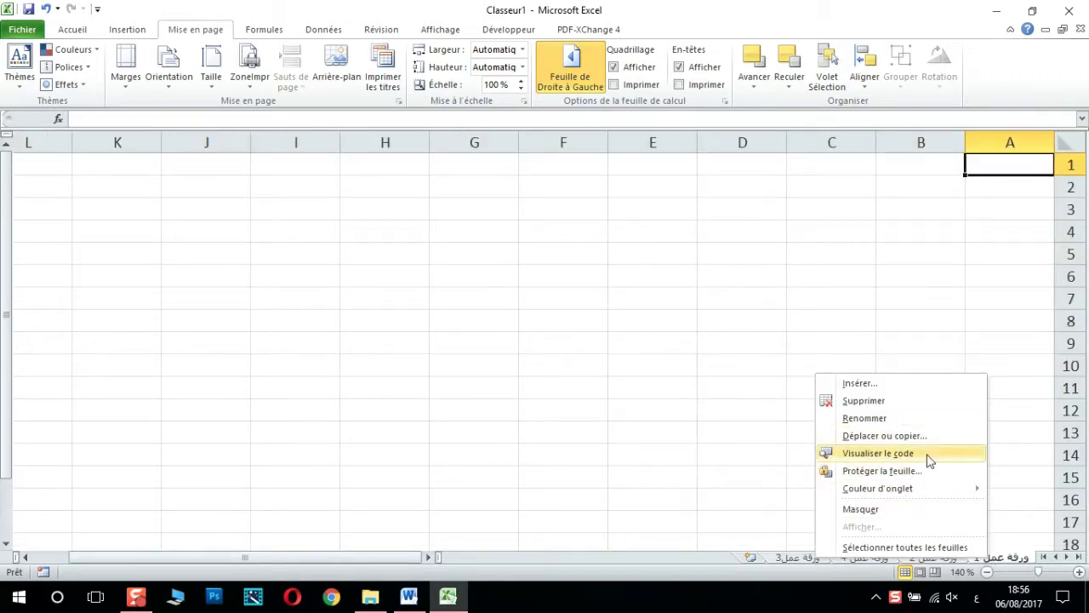
mouse_move(877, 488)
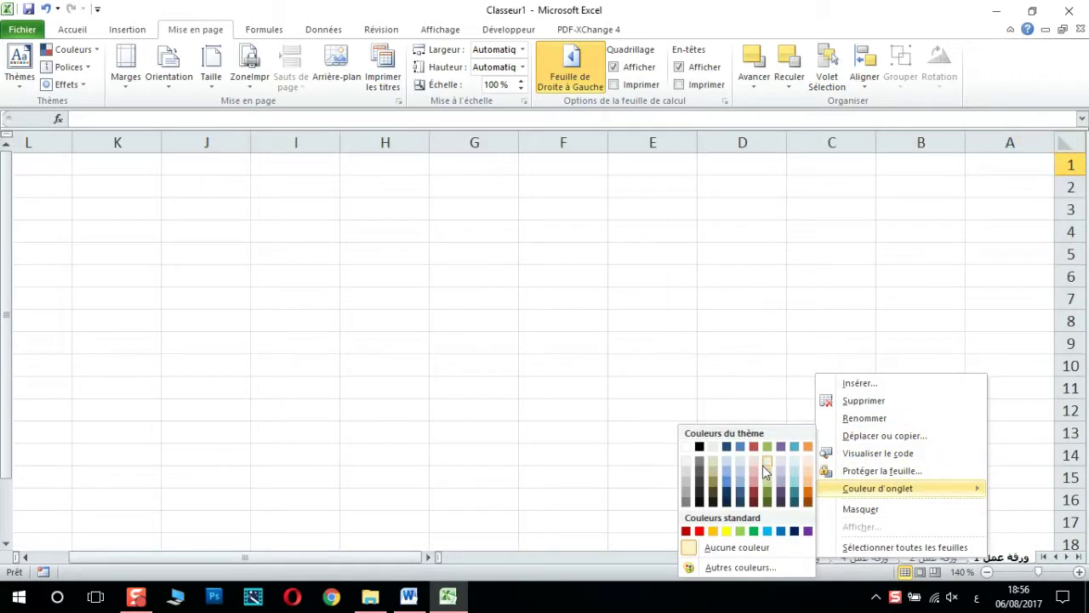
click(757, 476)
right_click(940, 557)
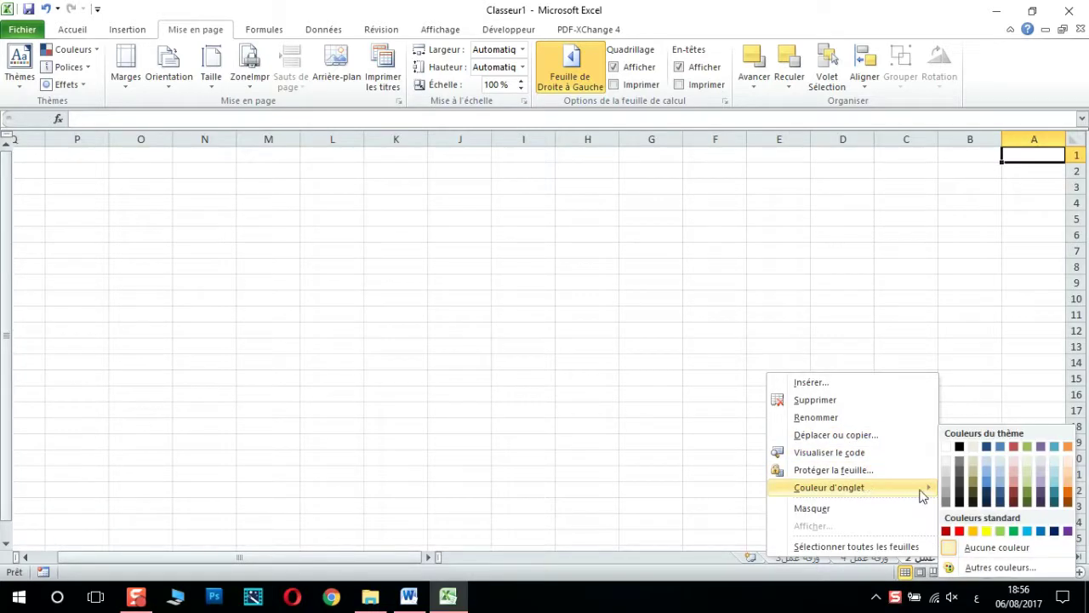
click(957, 531)
right_click(882, 563)
mouse_move(943, 488)
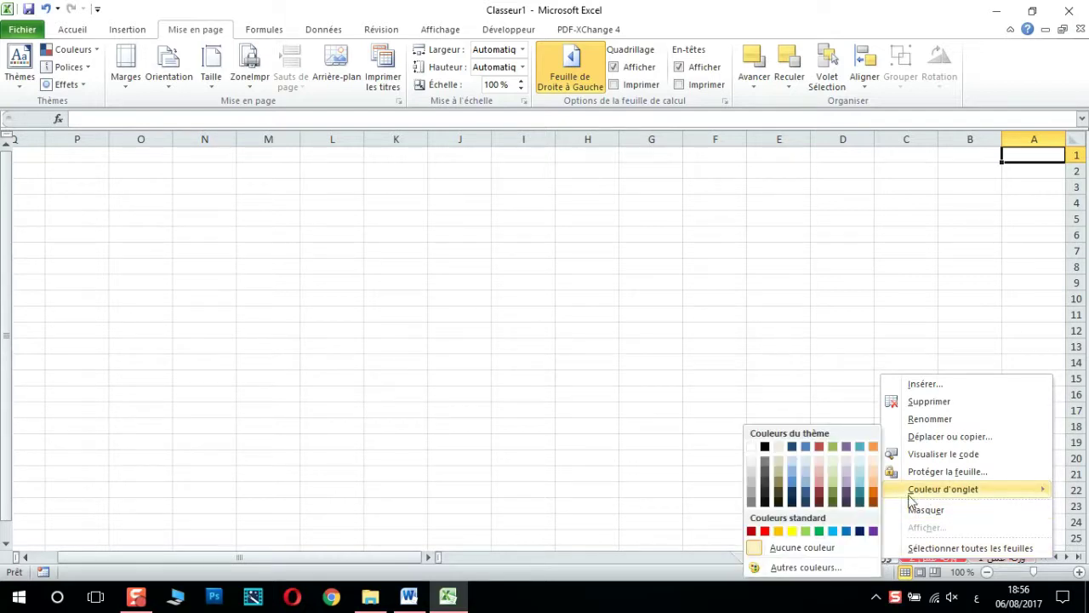
click(872, 493)
right_click(813, 559)
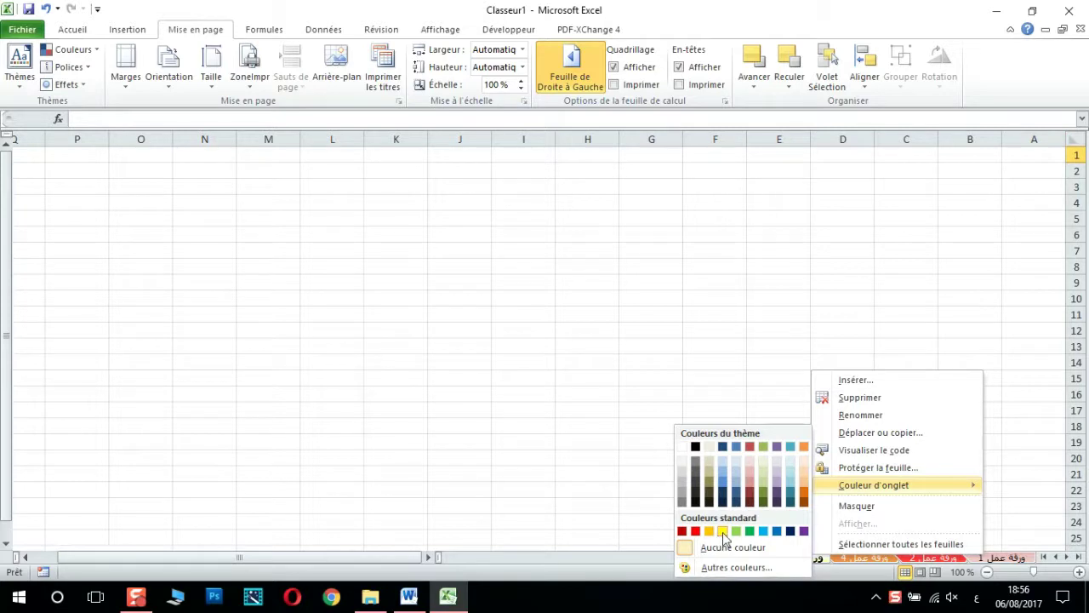
click(722, 531)
- Cycle through the four coloured sheet tabs, ending on ورقة عمل 1
click(964, 559)
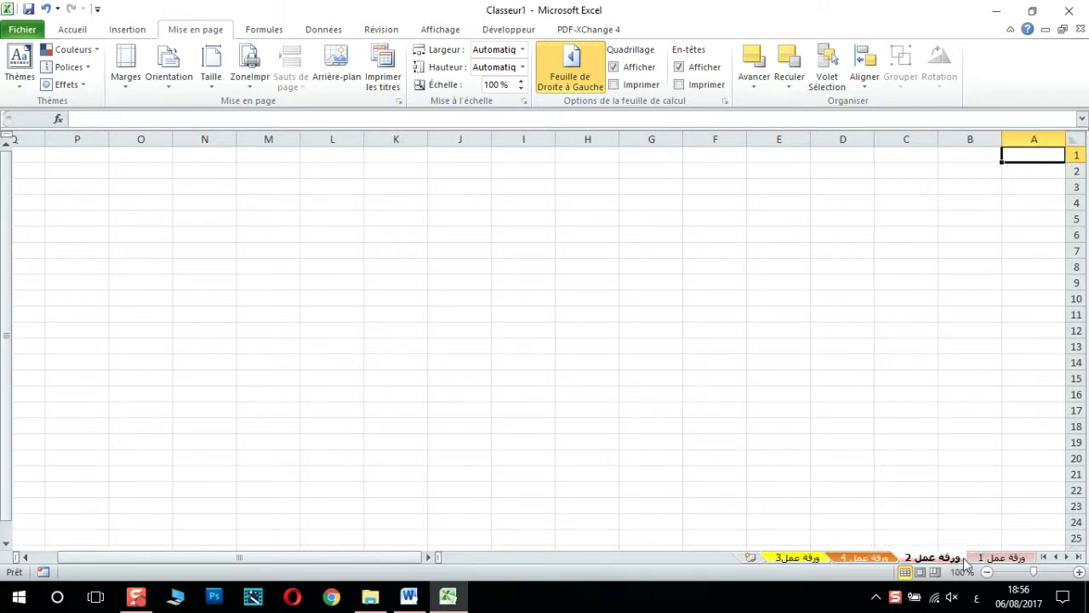
click(1000, 558)
click(862, 559)
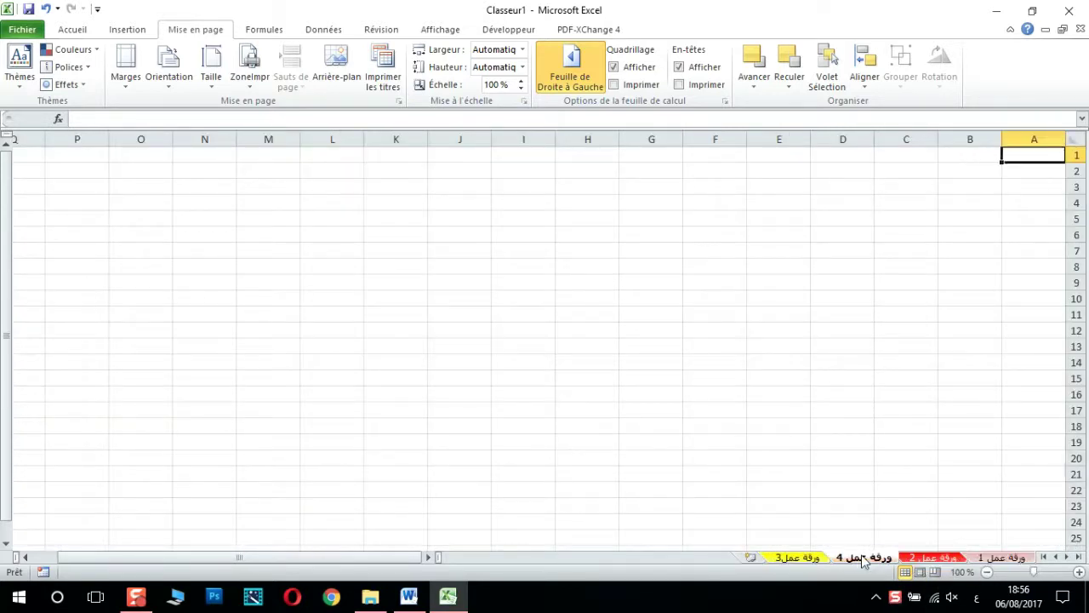
click(807, 557)
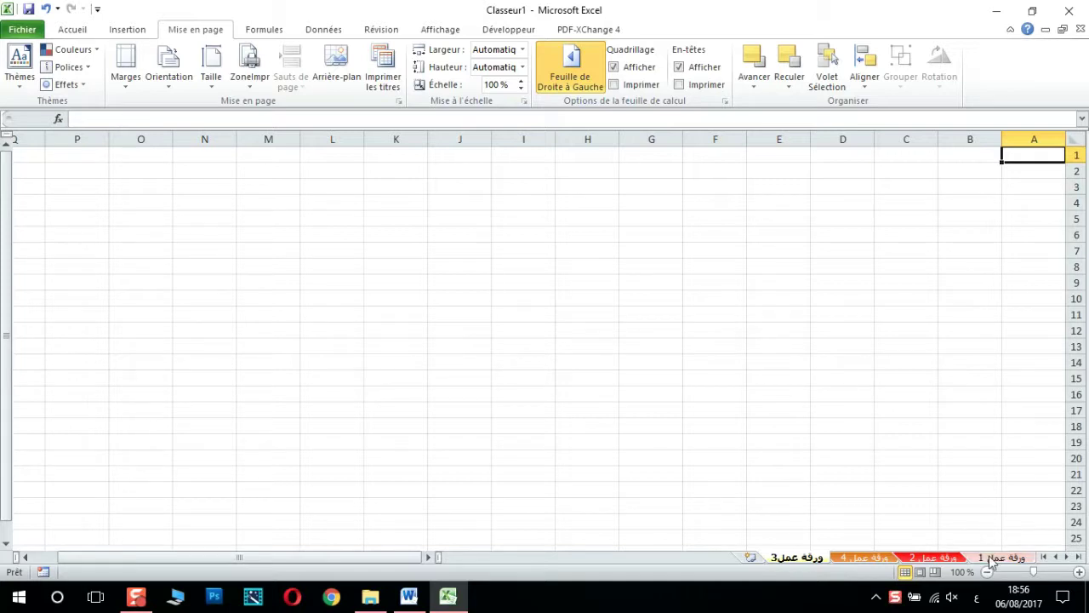
click(992, 559)
- Look at the finished-form picture in the Word lesson, then minimize Word to the desktop
click(409, 596)
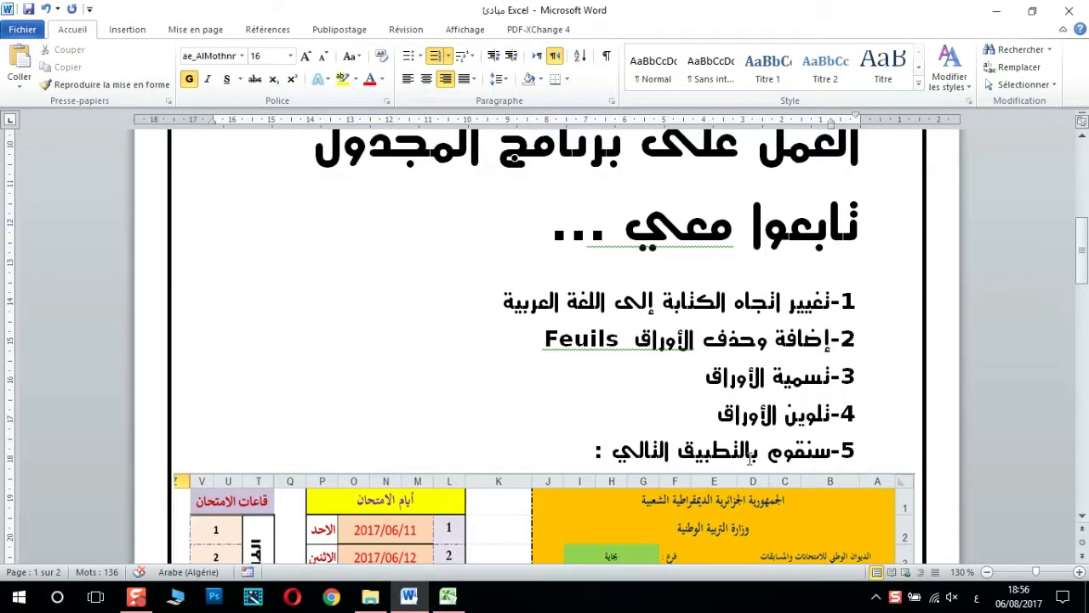
scroll(1085, 266, down, 3)
scroll(1085, 265, down, 3)
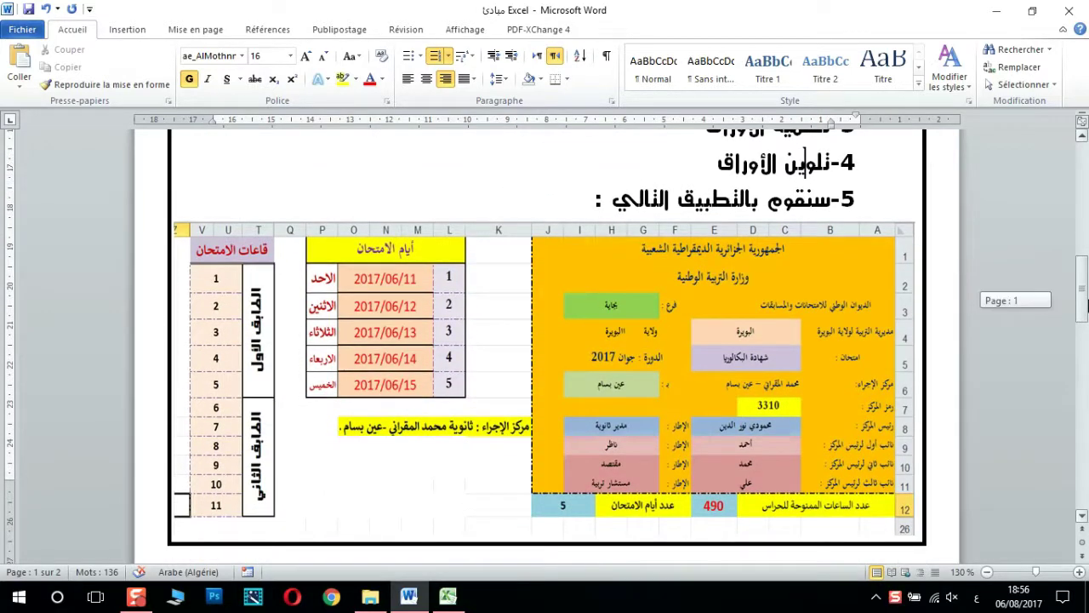
click(771, 247)
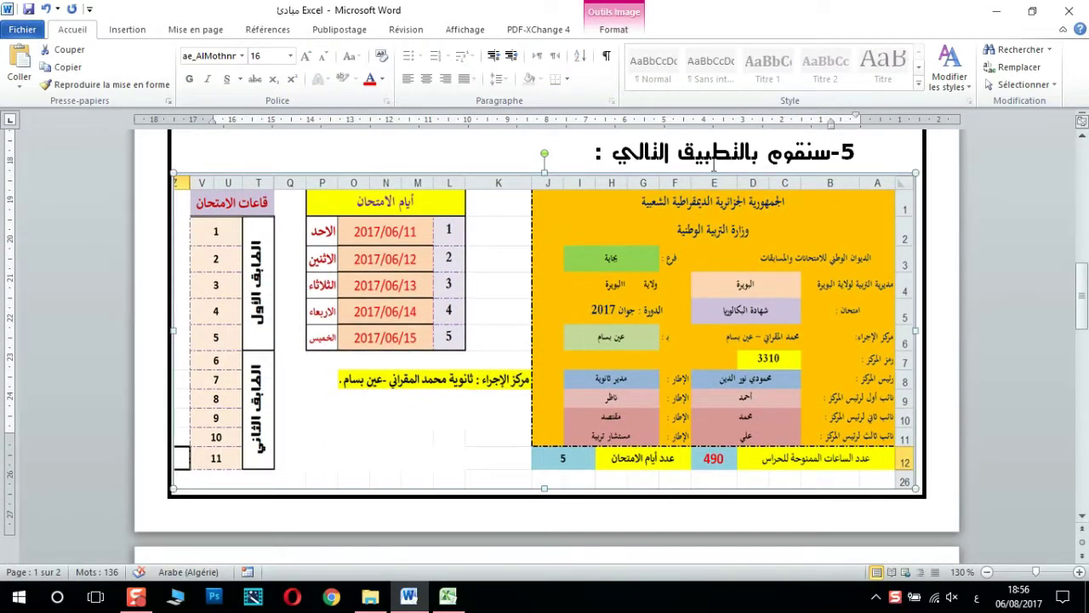
click(713, 165)
click(409, 595)
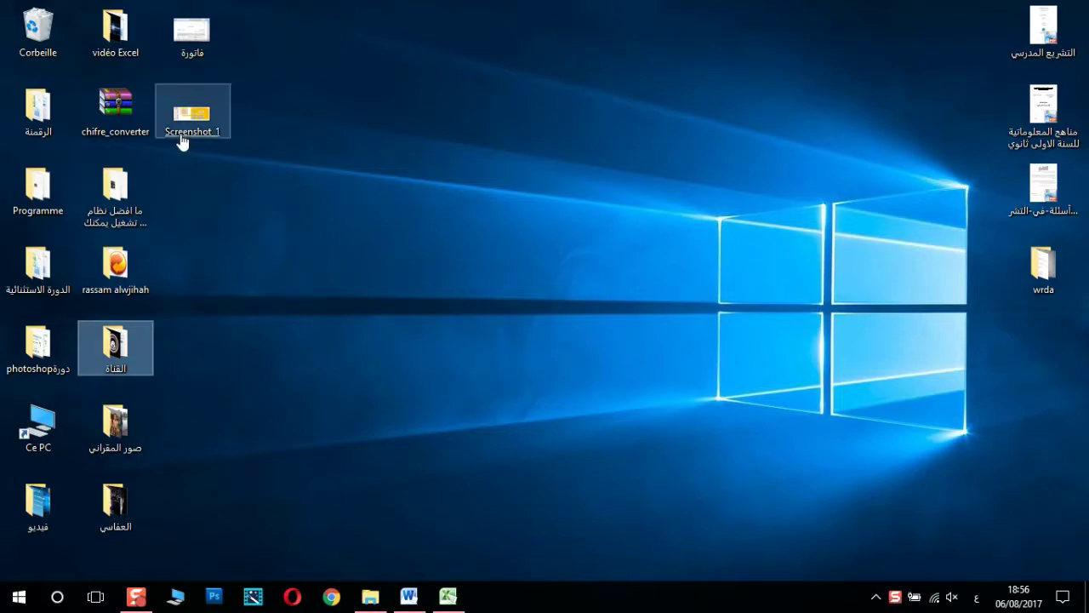
- View Screenshot_1 of the finished form in Photos, then return to Excel's Classeur1
double_click(180, 136)
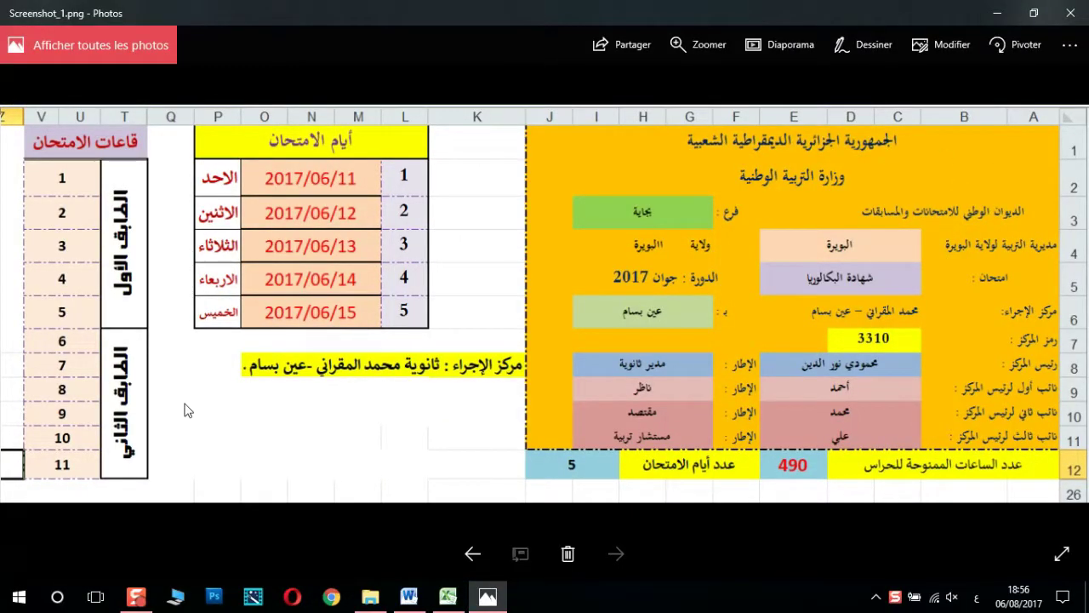
click(448, 596)
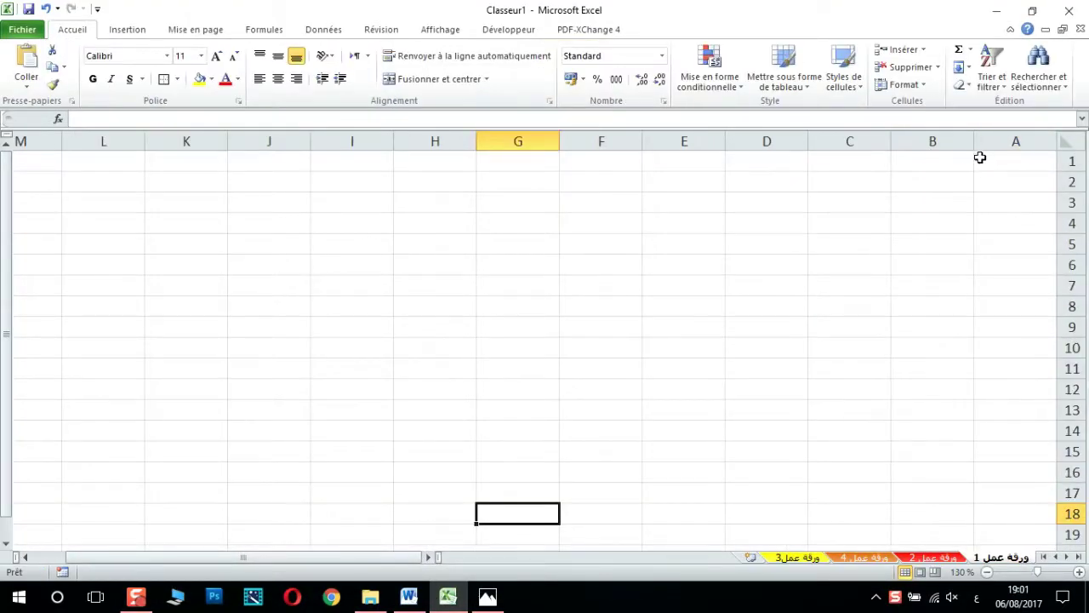
- Put an outside border around A1:J11, and merge and centre C1:H1 as a 16-point title cell
mouse_move(991, 161)
mouse_down()
mouse_move(268, 370)
mouse_move(292, 398)
mouse_move(288, 377)
mouse_up()
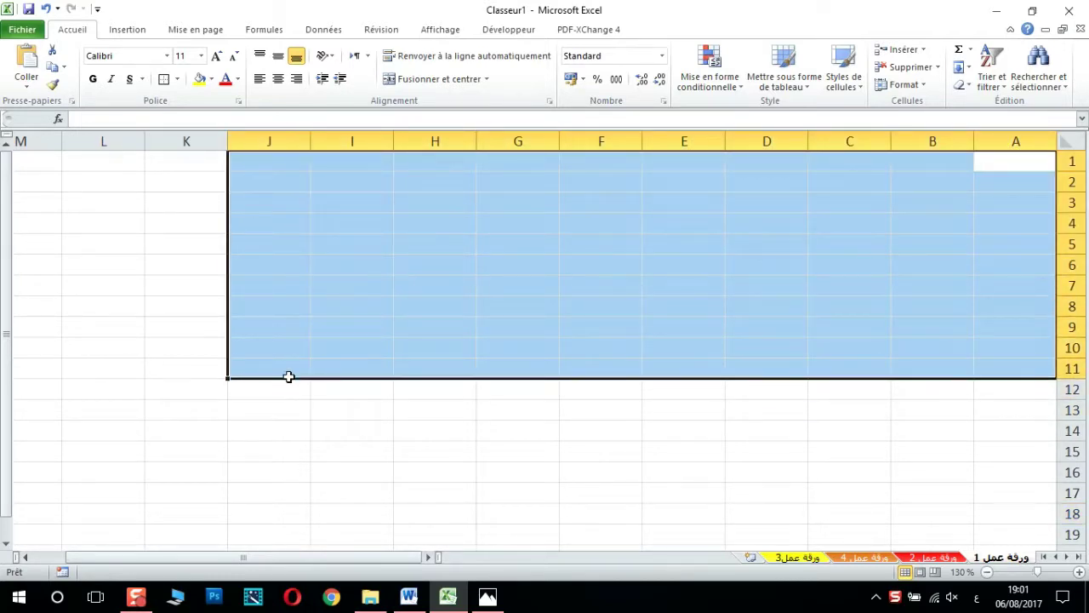
click(162, 78)
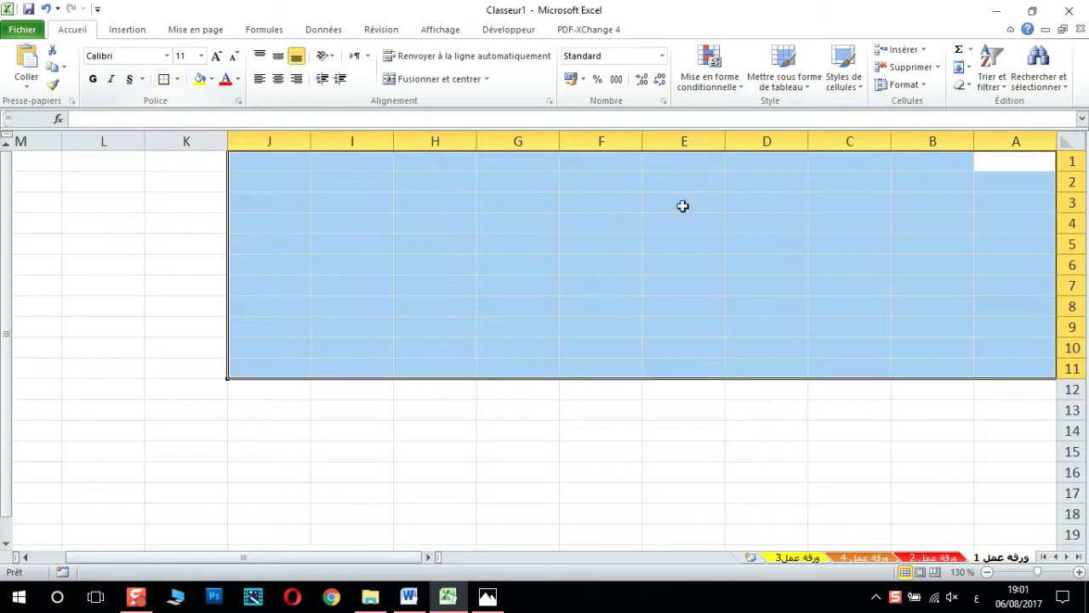
click(824, 163)
mouse_move(825, 161)
mouse_down()
mouse_move(422, 173)
mouse_move(498, 170)
mouse_up()
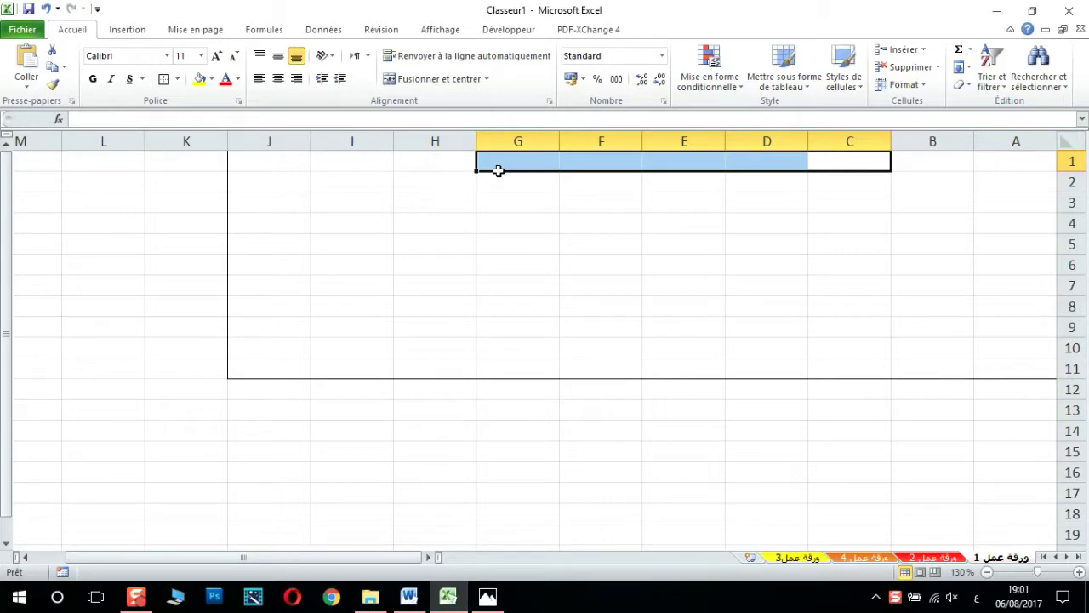
drag(498, 170, 449, 170)
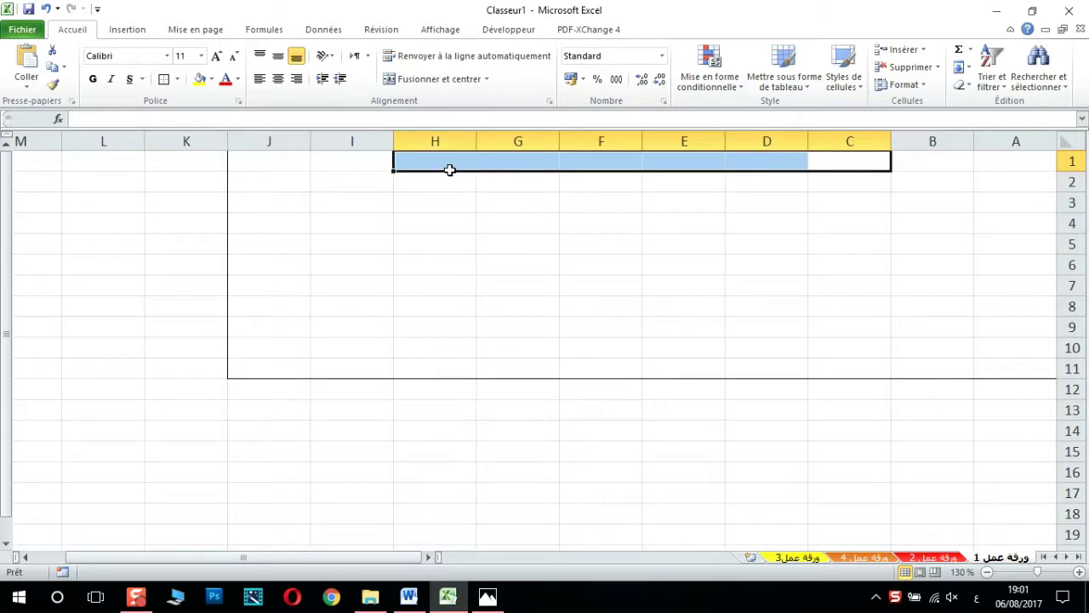
click(423, 79)
click(216, 56)
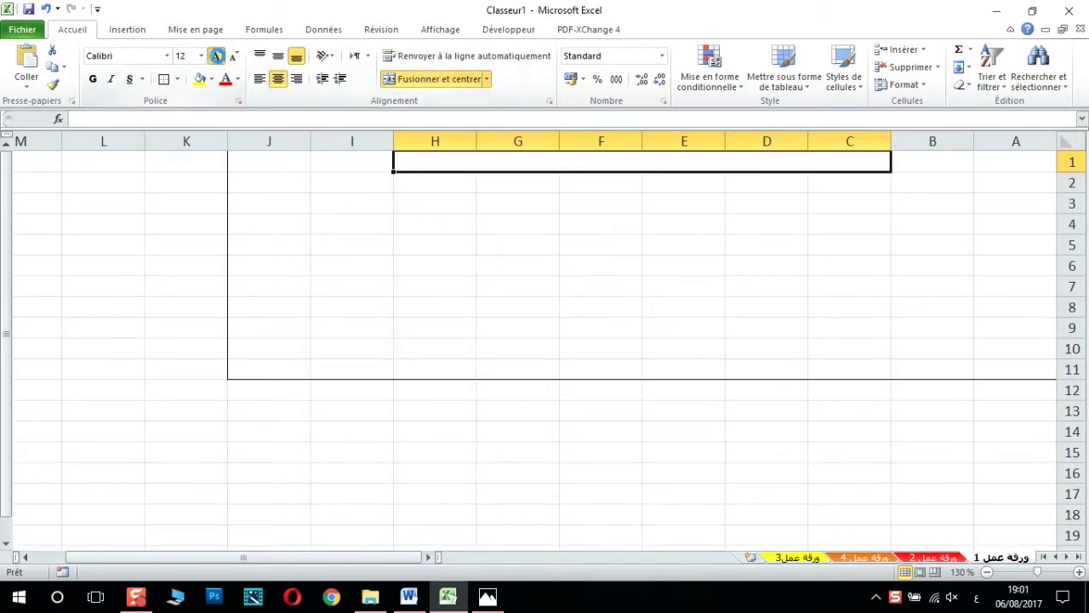
click(216, 57)
click(216, 57)
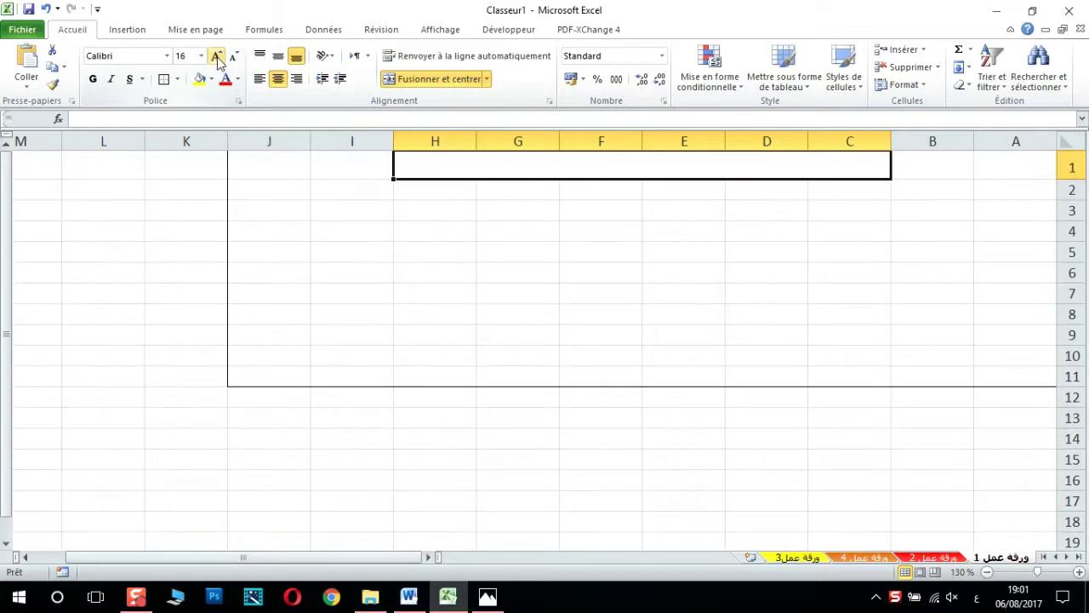
click(169, 55)
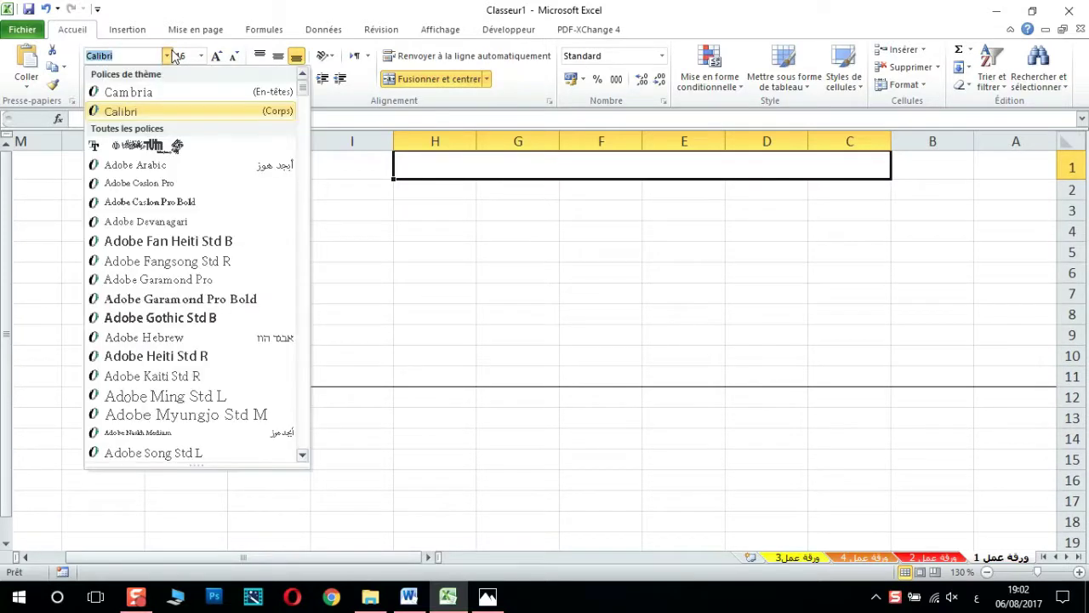
- In ae_AlBattar, type the title 'الجمهورية الجزائرية الديمقراطية الشعبية' and 'وزارة التربية الوطنية'
click(302, 240)
click(277, 191)
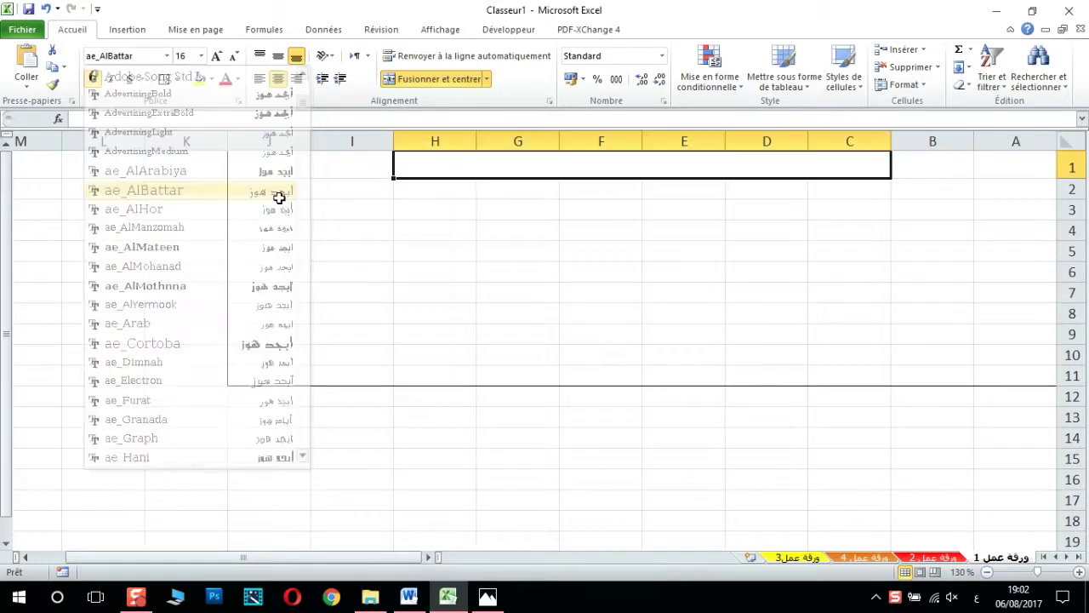
text(الجمهورية الجزائرية الديمقراطي)
text(ة الشعبية)
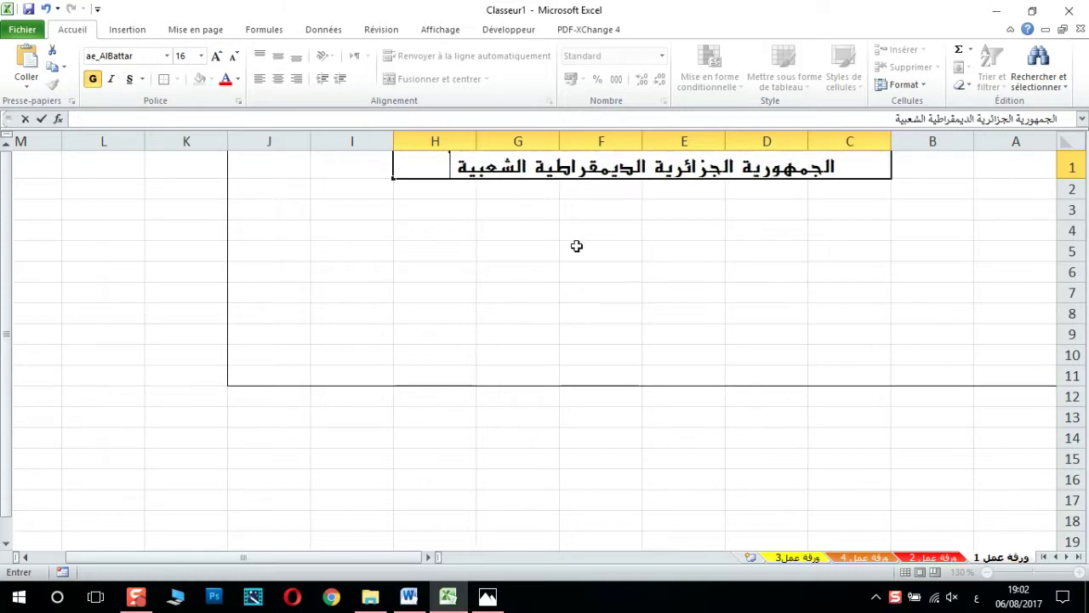
click(458, 177)
text(وزارة التربية الوطنية)
click(464, 237)
- Wrap the title onto two lines and make row 1 taller so both lines show
click(516, 167)
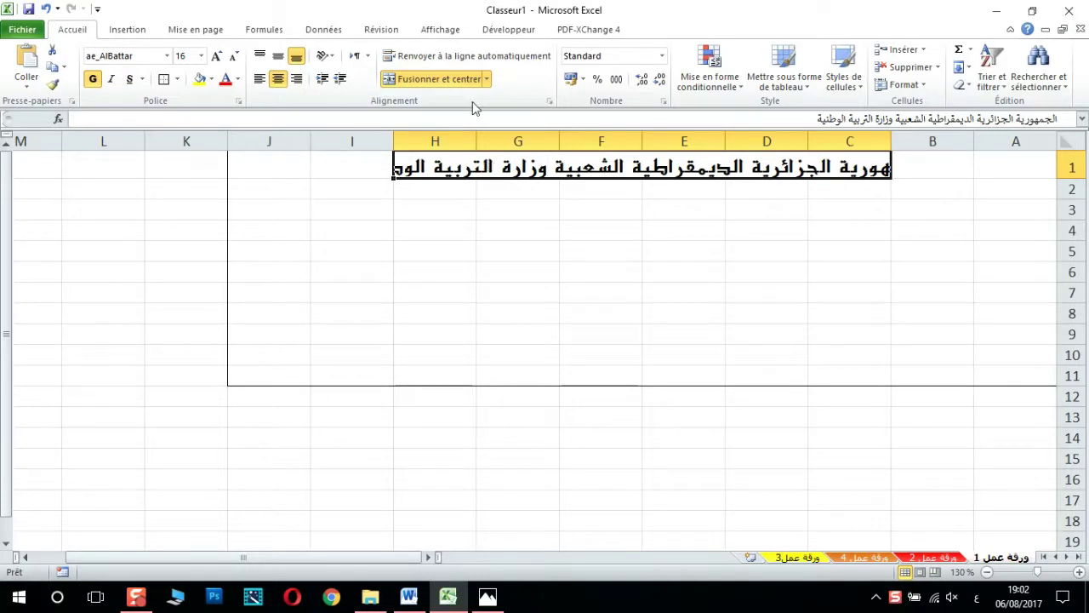
click(464, 57)
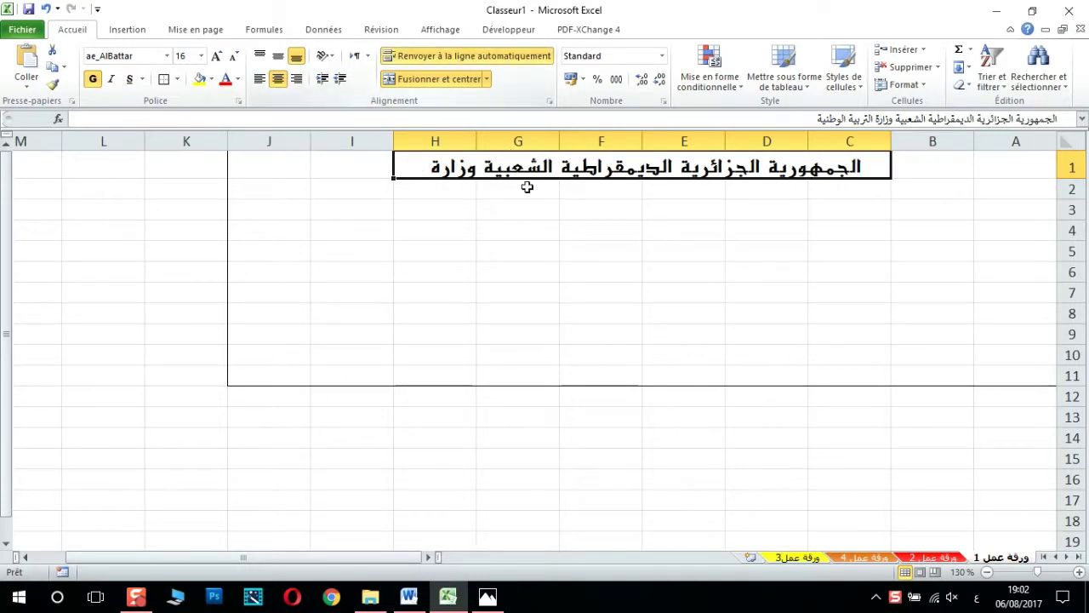
double_click(474, 167)
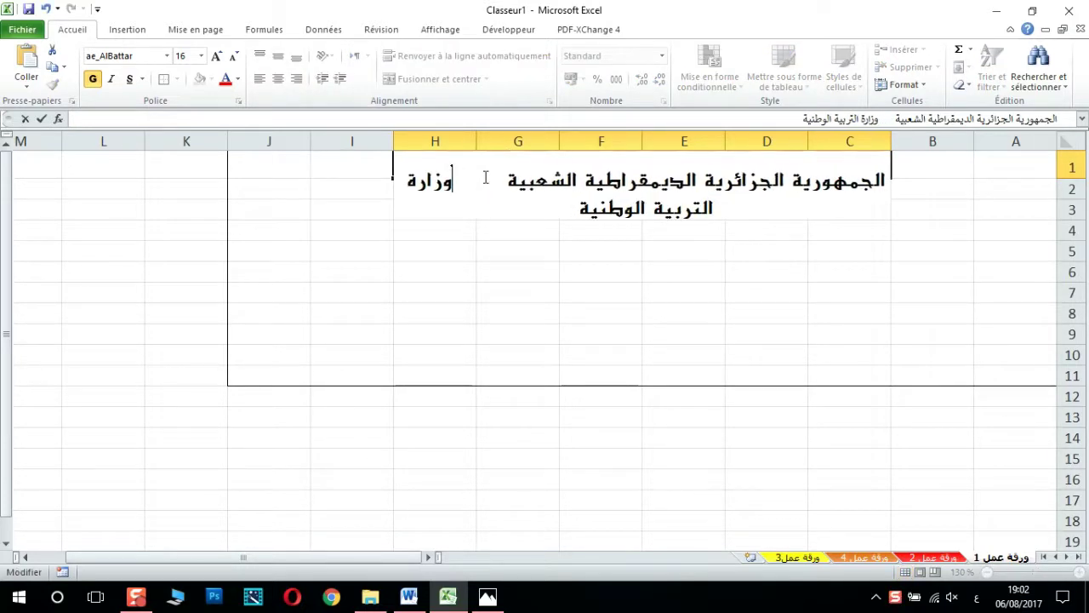
click(931, 245)
drag(1059, 179, 1062, 203)
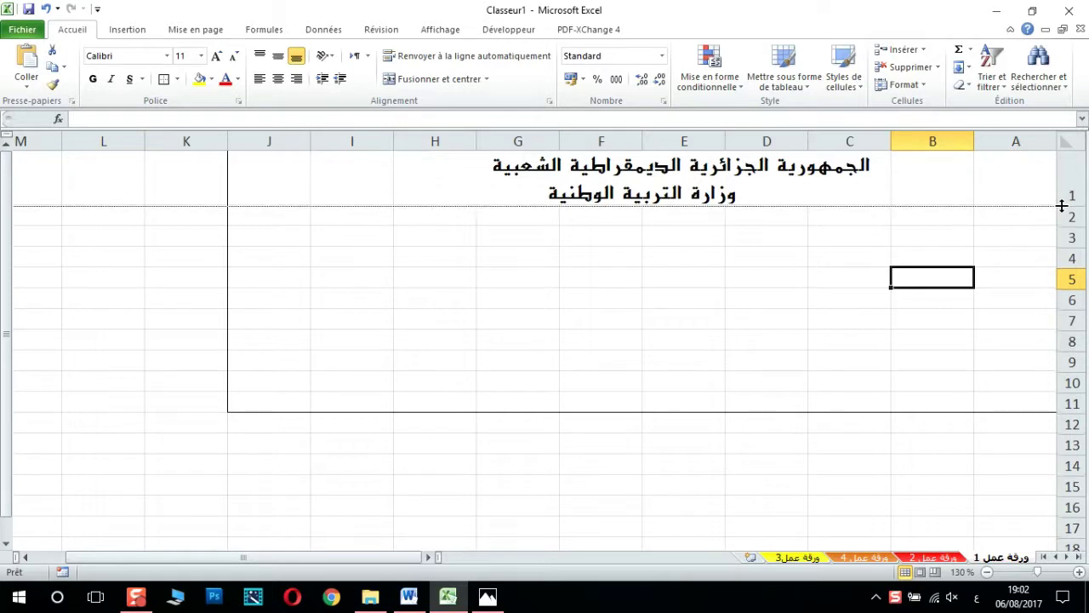
drag(1062, 204, 1062, 211)
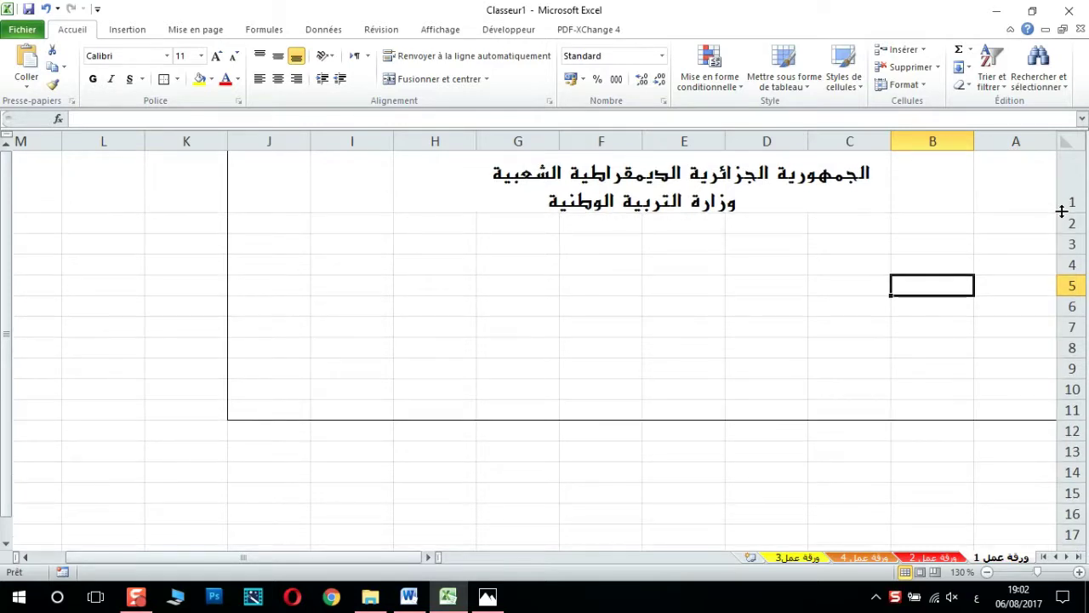
click(1001, 228)
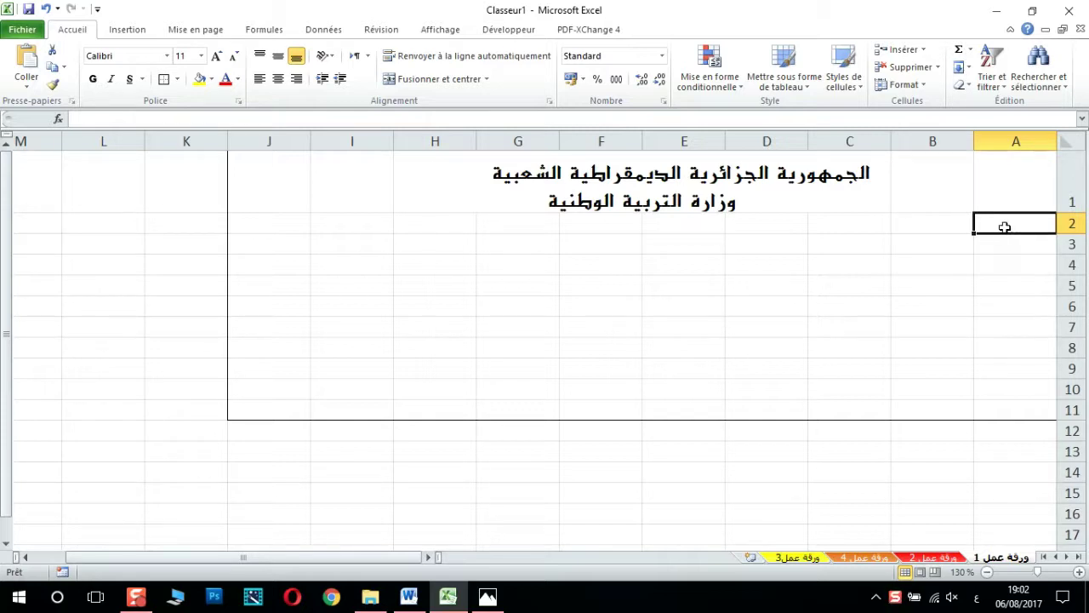
- Merge A3:C3 at 14 point and enter 'الديوان الوطني للامتحانات والمسابقات'
mouse_move(999, 248)
mouse_down()
mouse_move(802, 242)
mouse_move(845, 244)
mouse_up()
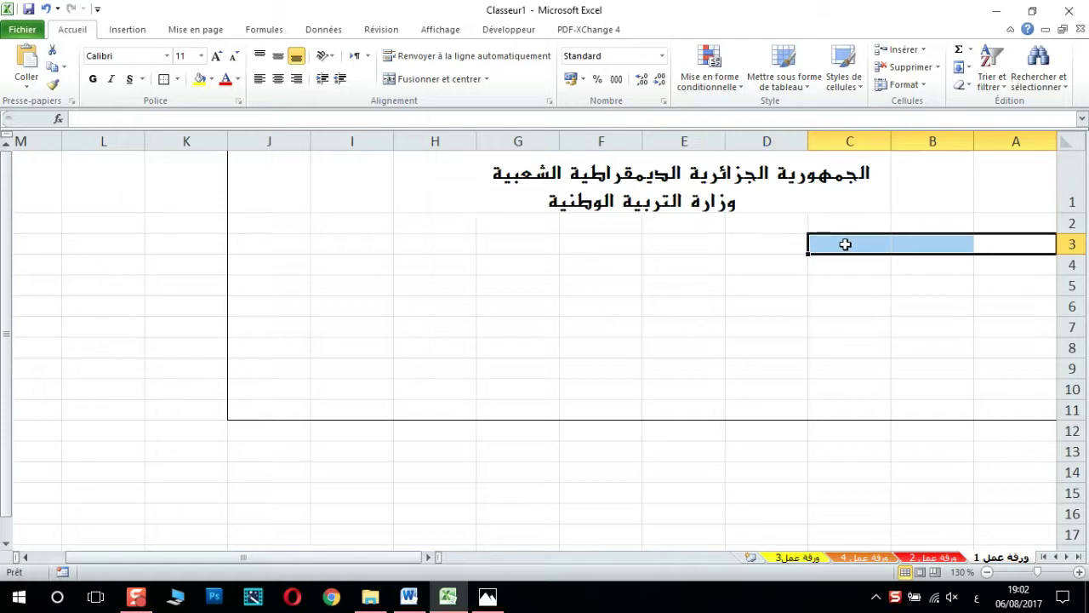
click(434, 79)
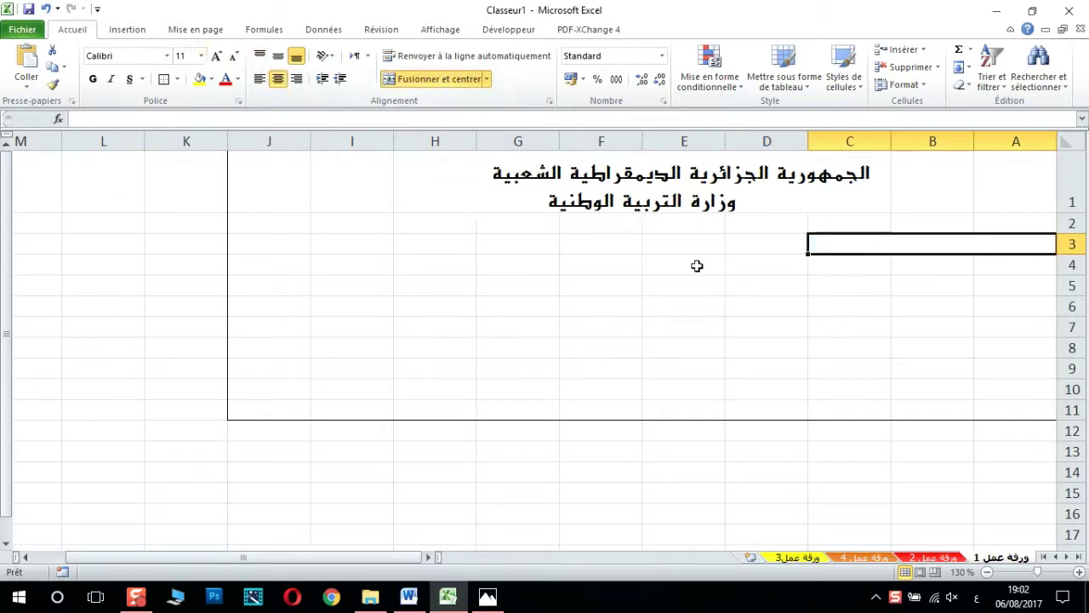
click(217, 56)
click(217, 56)
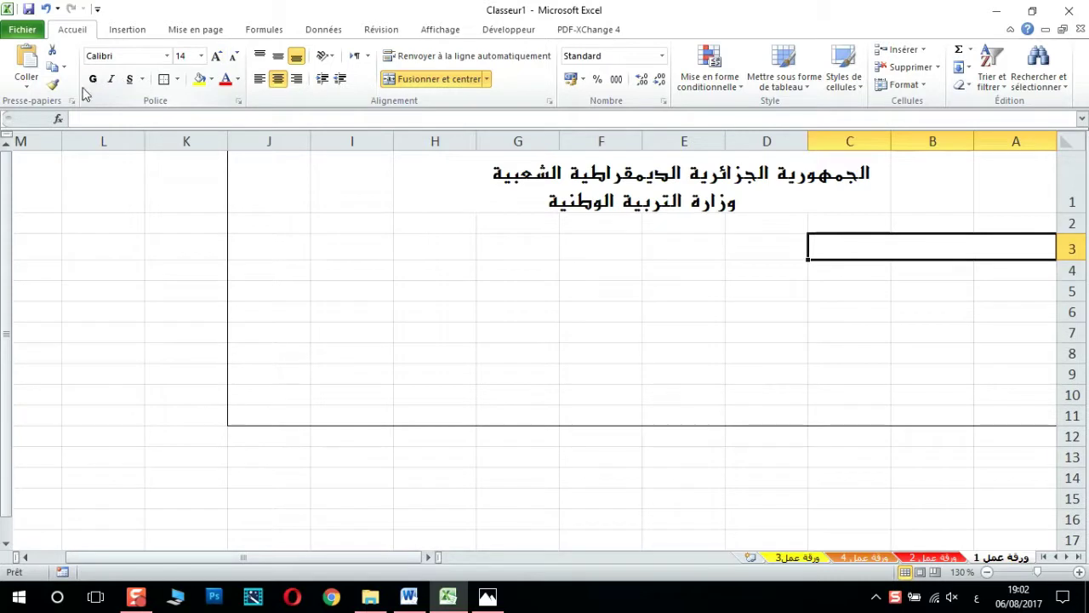
text(الديوان الوطني للامتا)
key(BackSpace)
key(BackSpace)
key(BackSpace)
text(حانات)
key(BackSpace)
key(BackSpace)
key(BackSpace)
key(BackSpace)
text(انات والمسابقات)
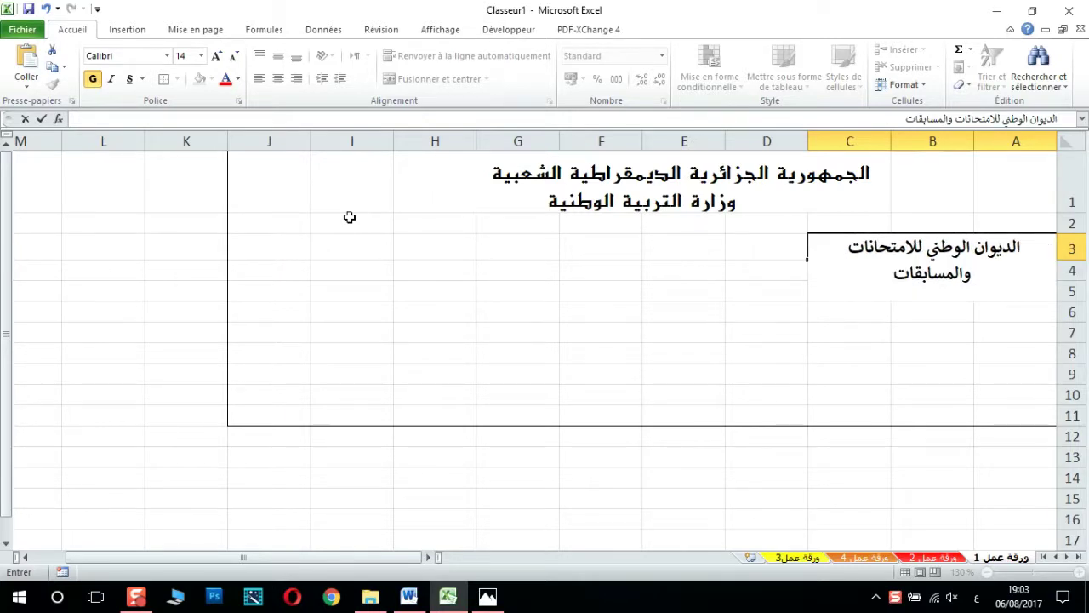
key(Return)
click(864, 246)
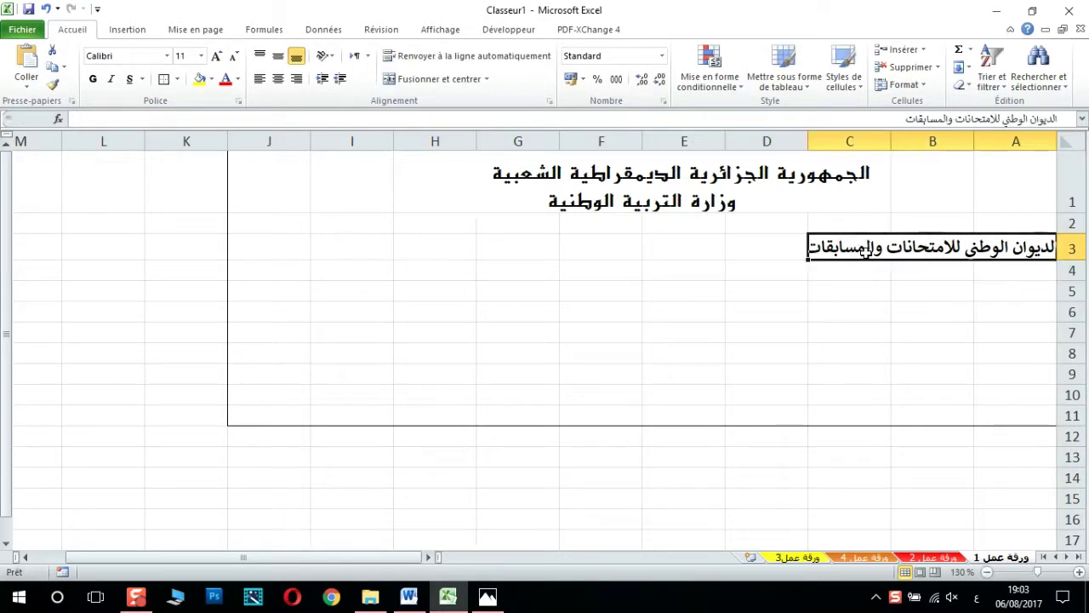
- Turn on Ajuster (shrink to fit) in the Alignement settings for the merged A3:C3 cell
right_click(866, 254)
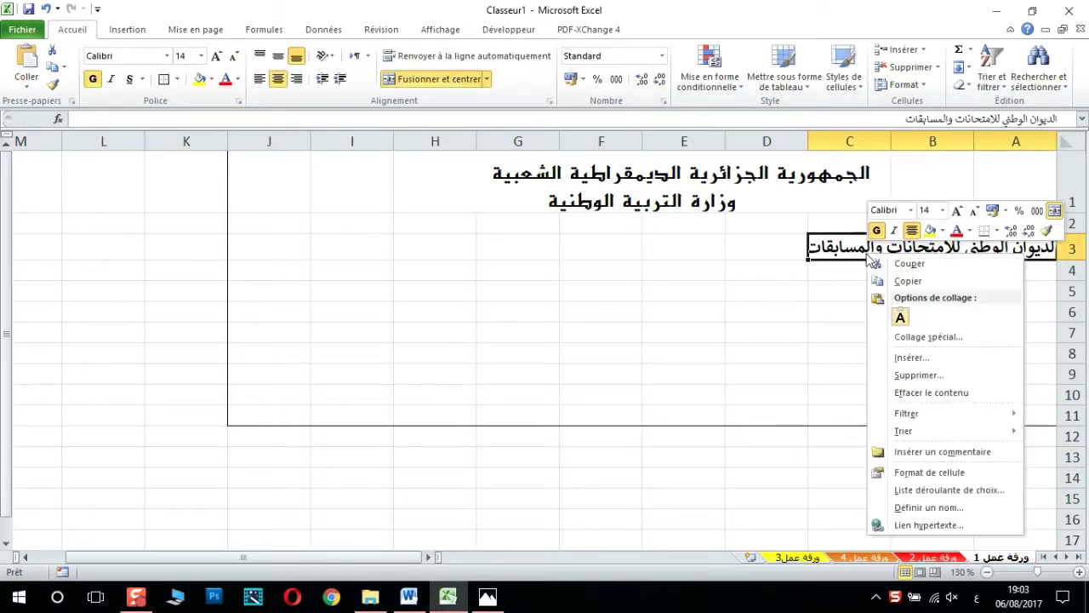
click(890, 471)
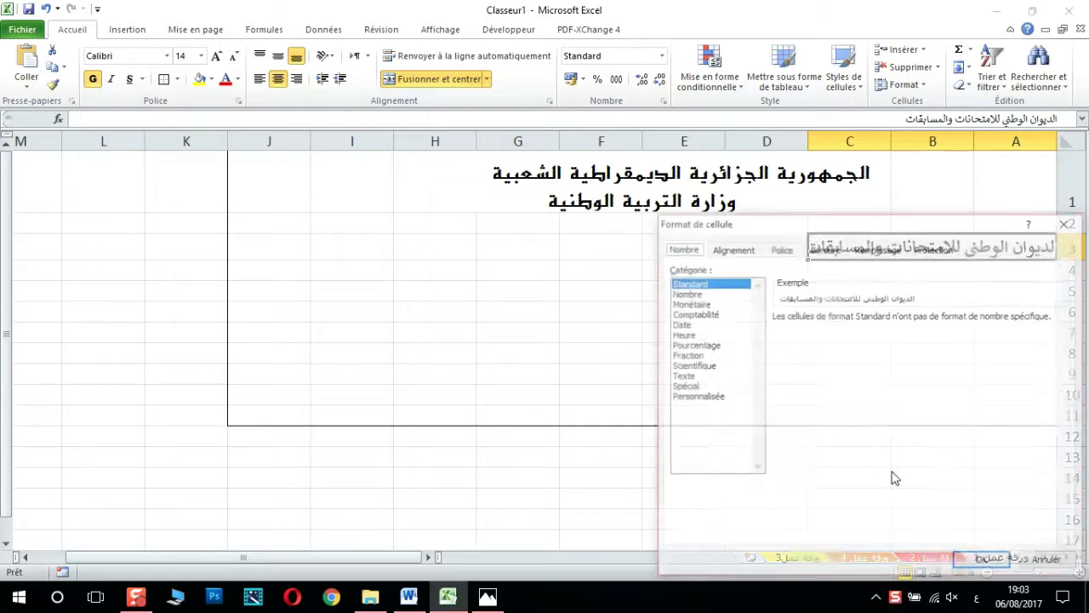
click(719, 248)
click(682, 404)
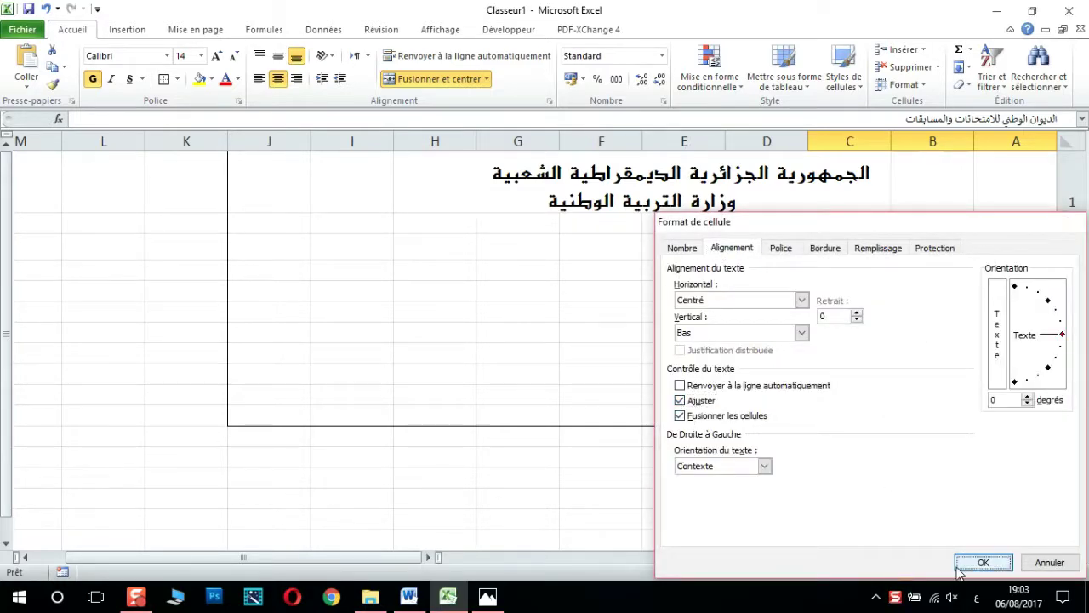
click(961, 565)
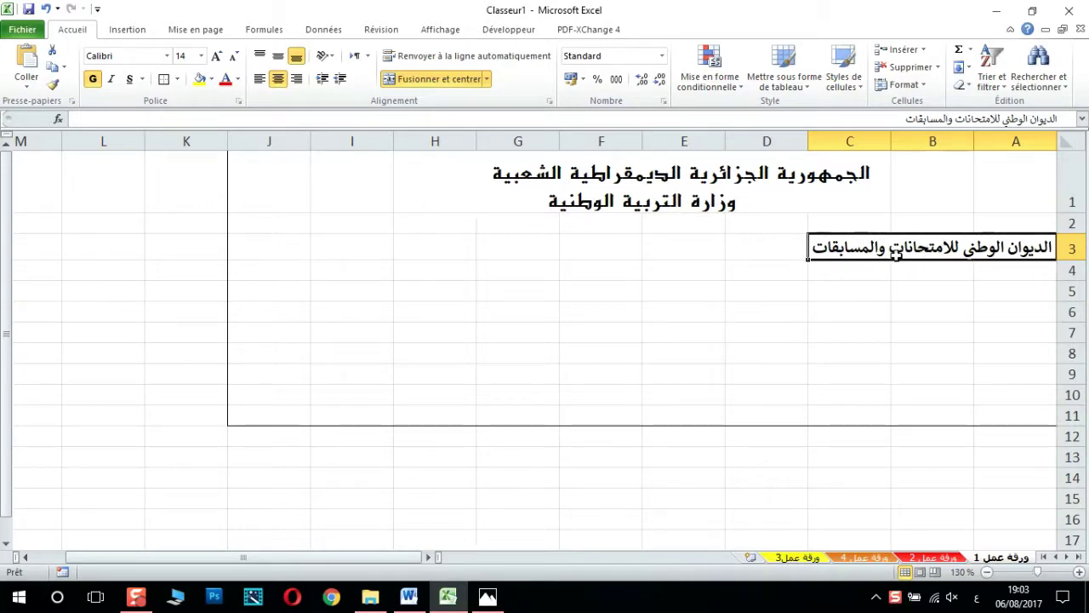
click(604, 247)
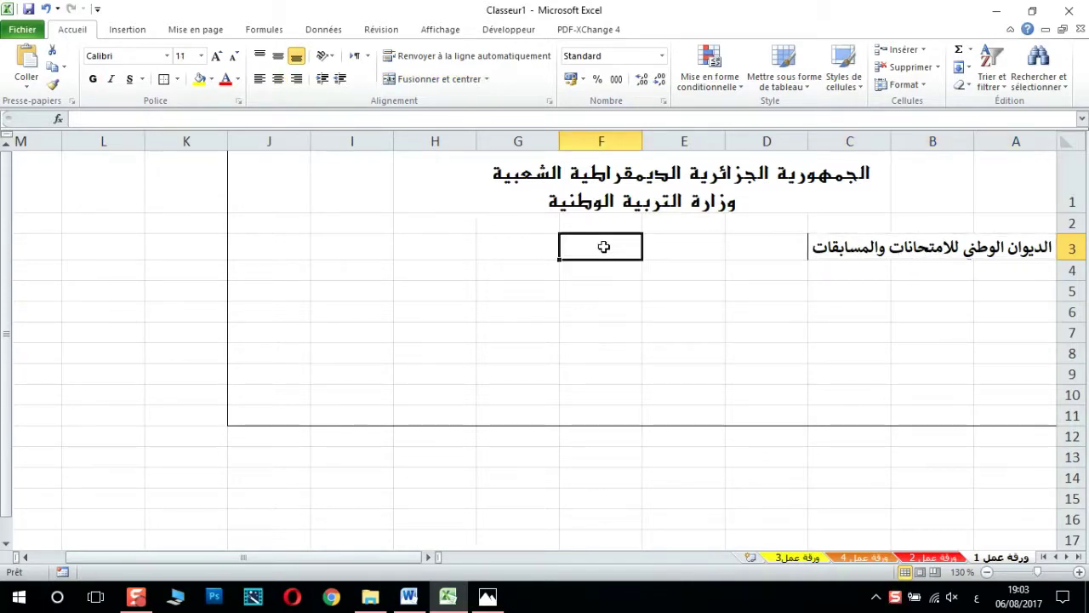
- Label F3 'فرع :' and fill merged G3:H3 yellow with bold 14-point 'بجاية'
text(فرع :)
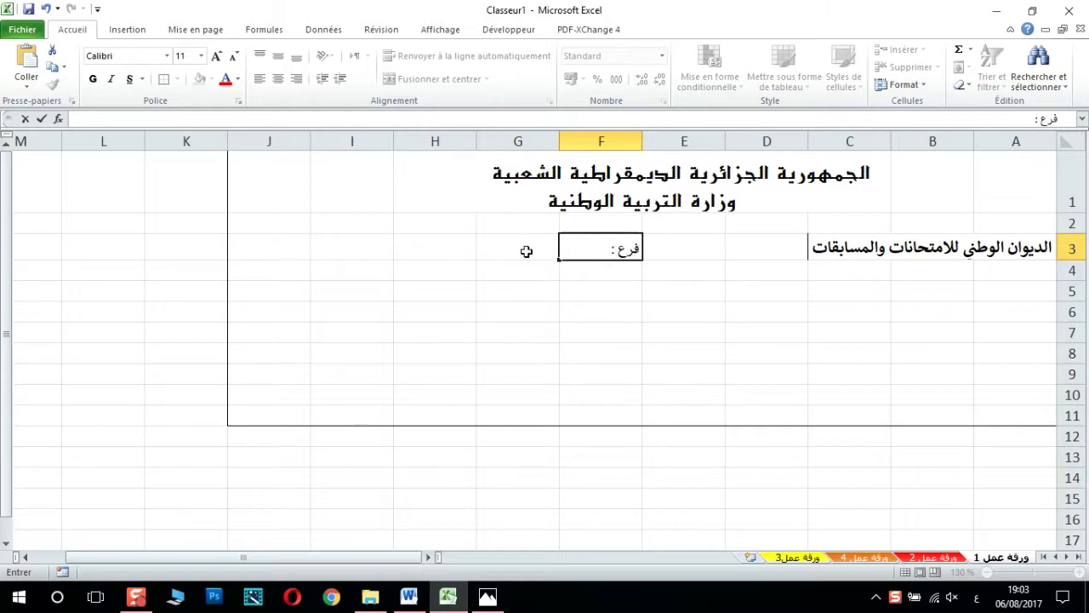
click(527, 252)
drag(525, 260, 457, 252)
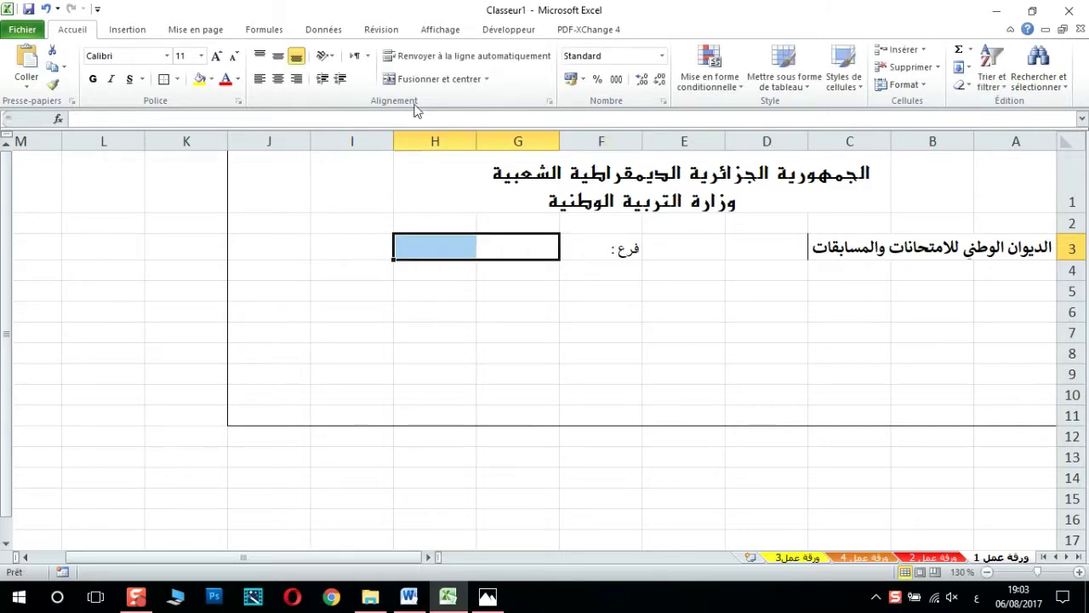
click(432, 79)
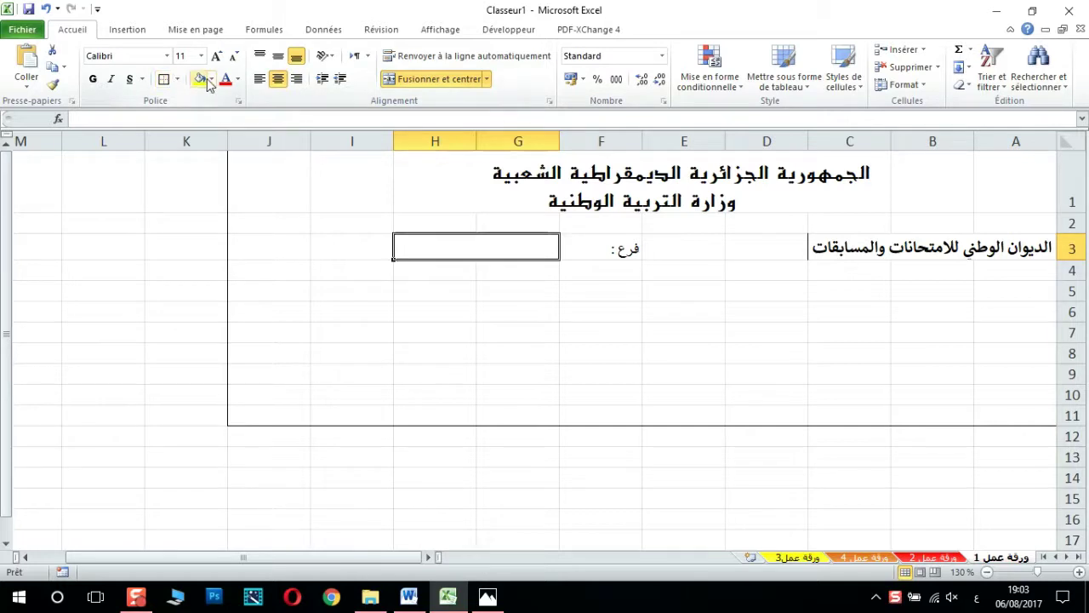
click(200, 78)
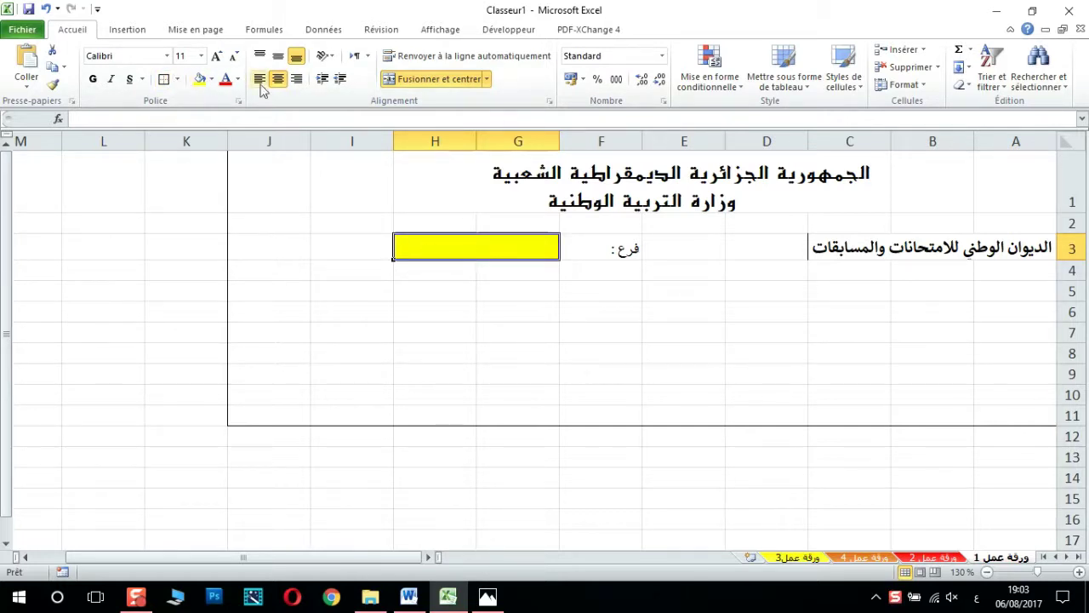
click(216, 56)
click(216, 56)
click(93, 80)
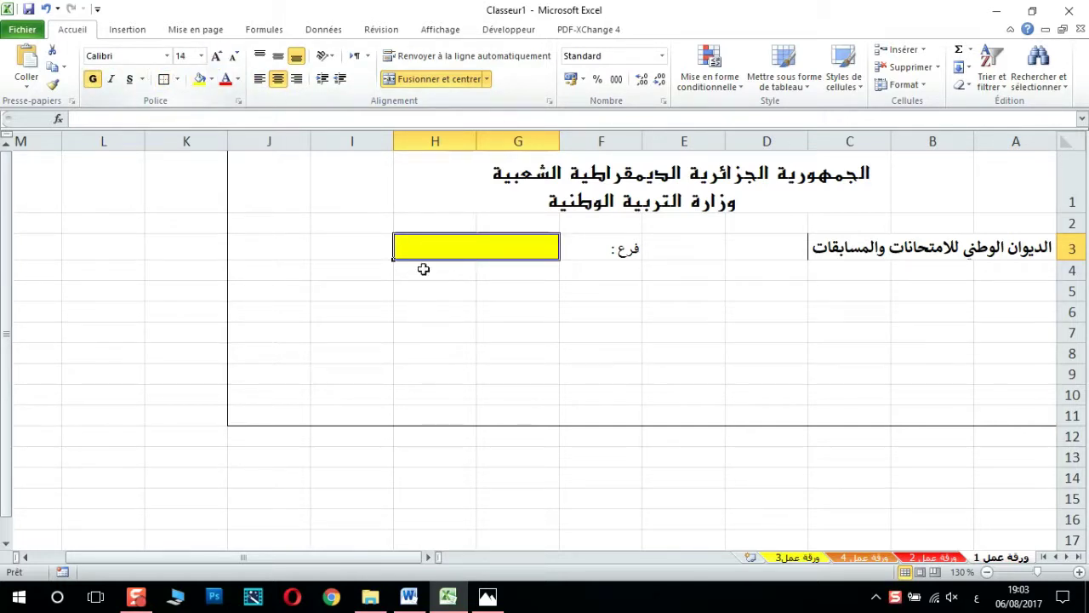
text(بجاية)
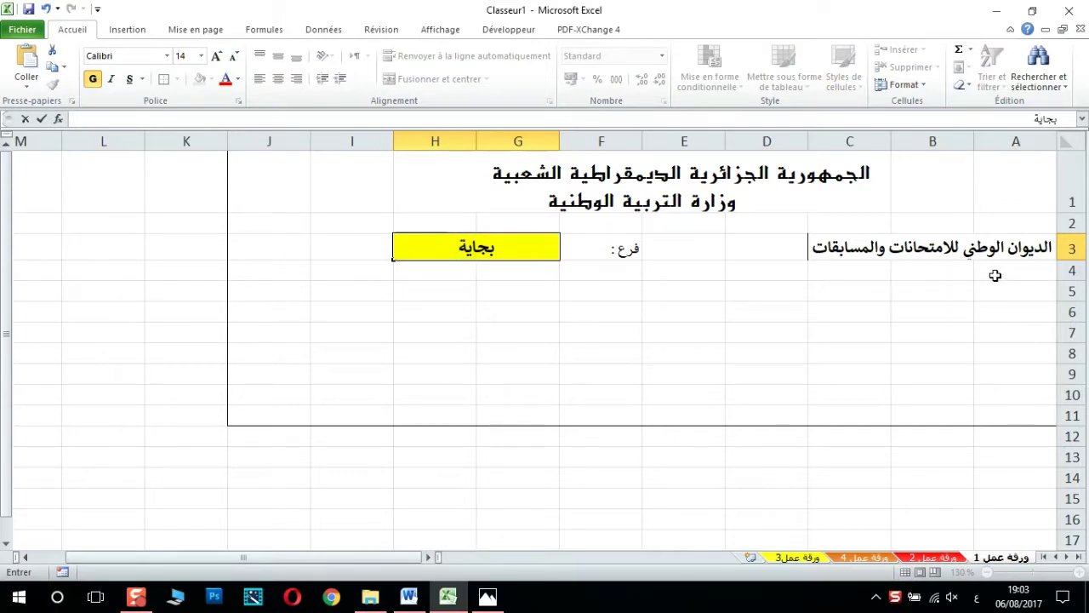
drag(995, 275, 890, 299)
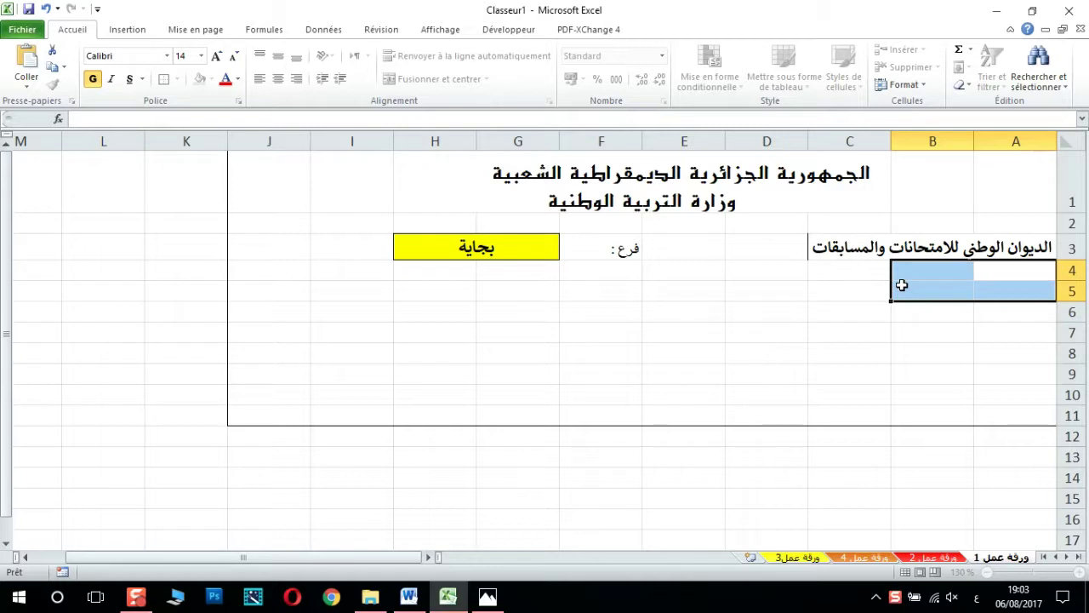
drag(906, 283, 896, 273)
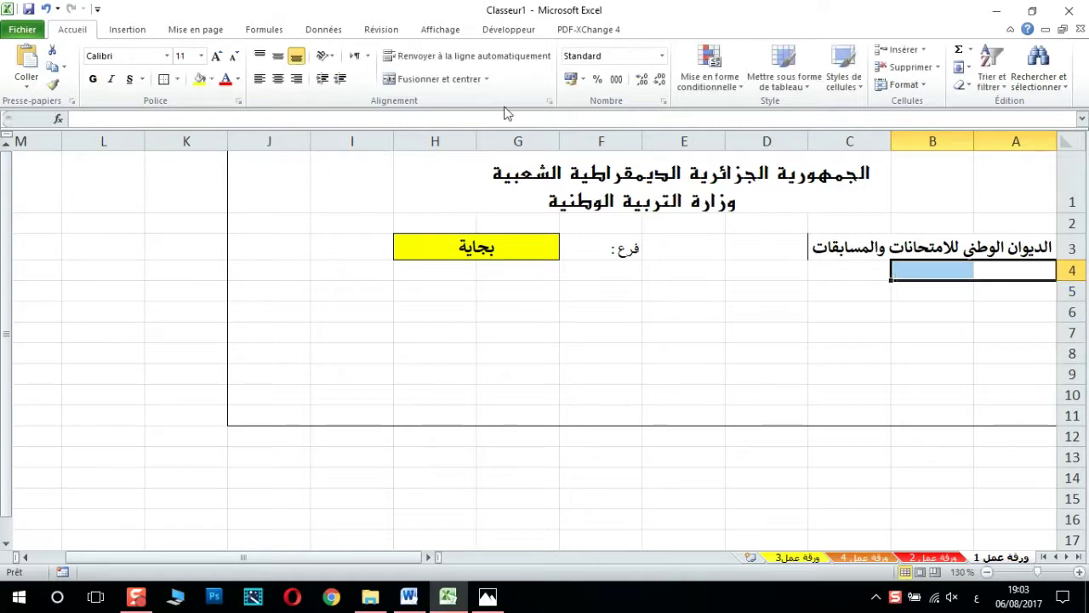
- Type 'مديرية التربية لولاية البويرة' into merged A4:B4 at 12 point
click(431, 78)
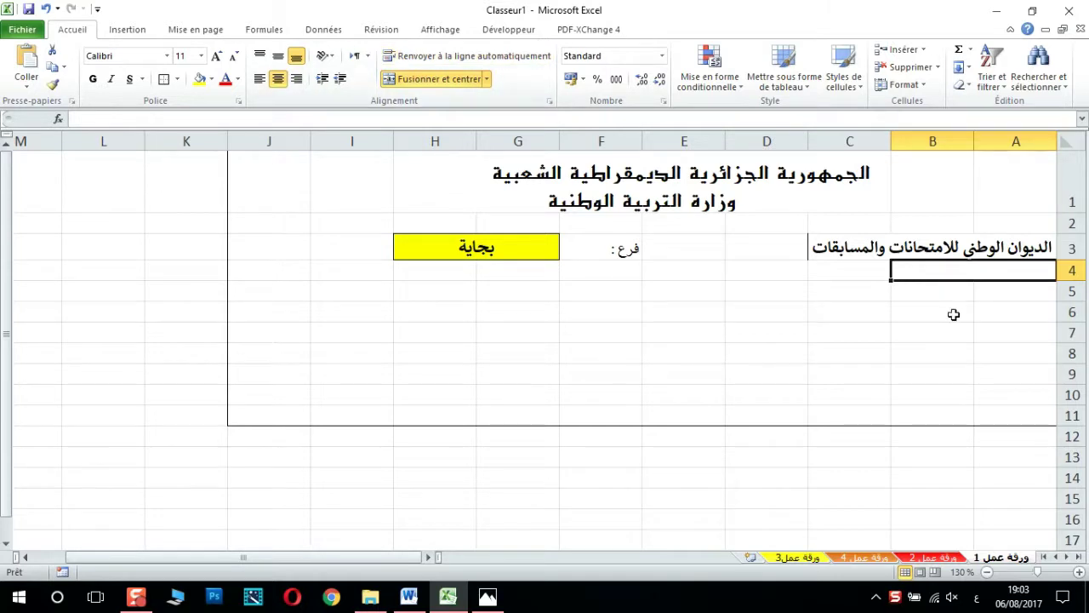
click(216, 55)
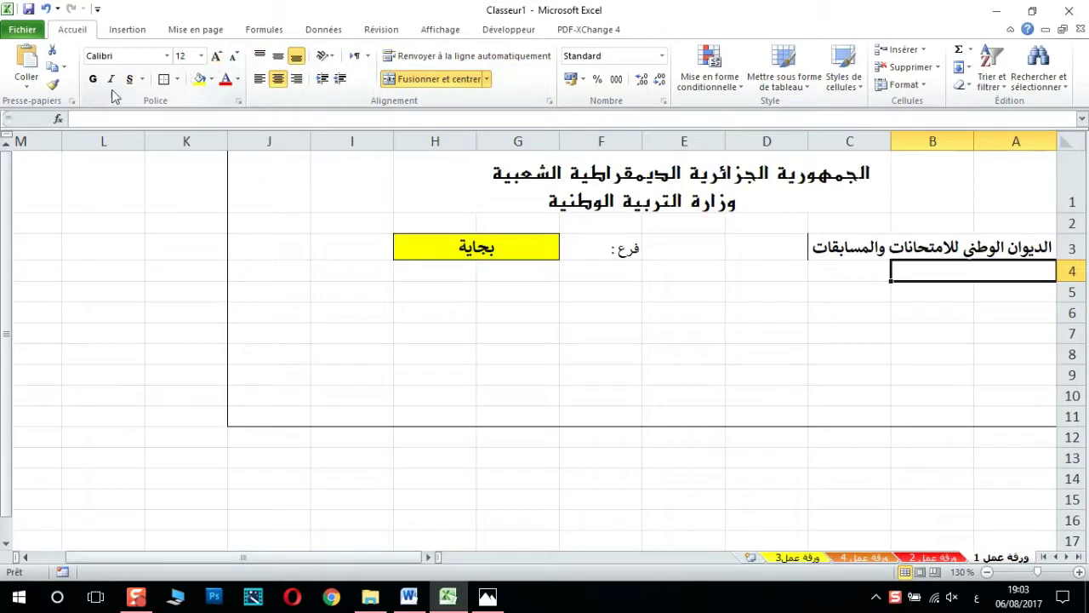
text(مديرية التربية لولاية البويرة)
click(684, 362)
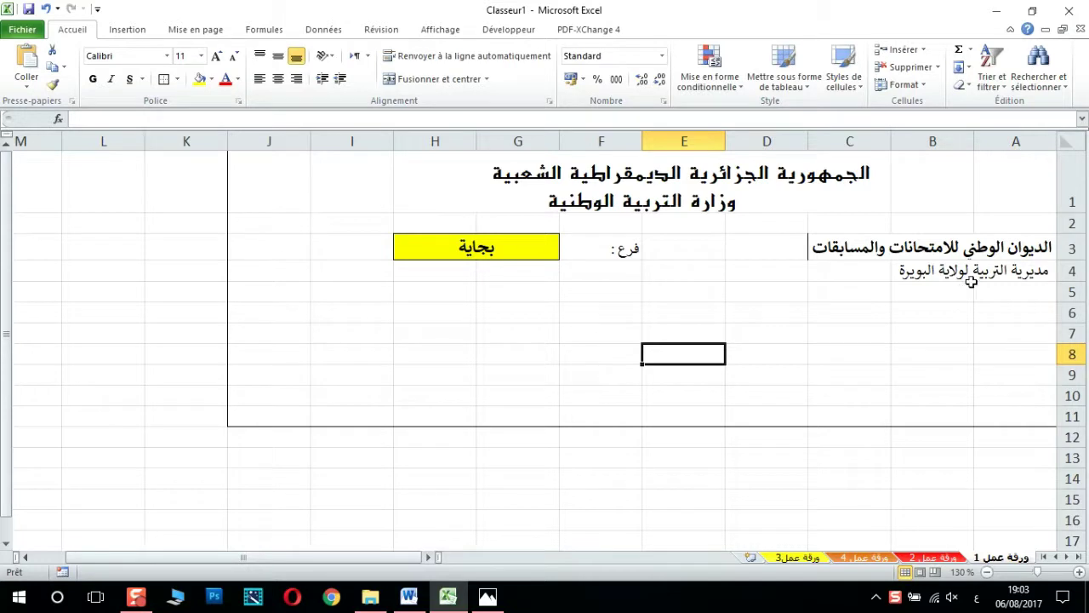
- Right-align the A4:B4 label and replace the place name with a colon
drag(971, 281, 1013, 272)
click(438, 79)
click(296, 78)
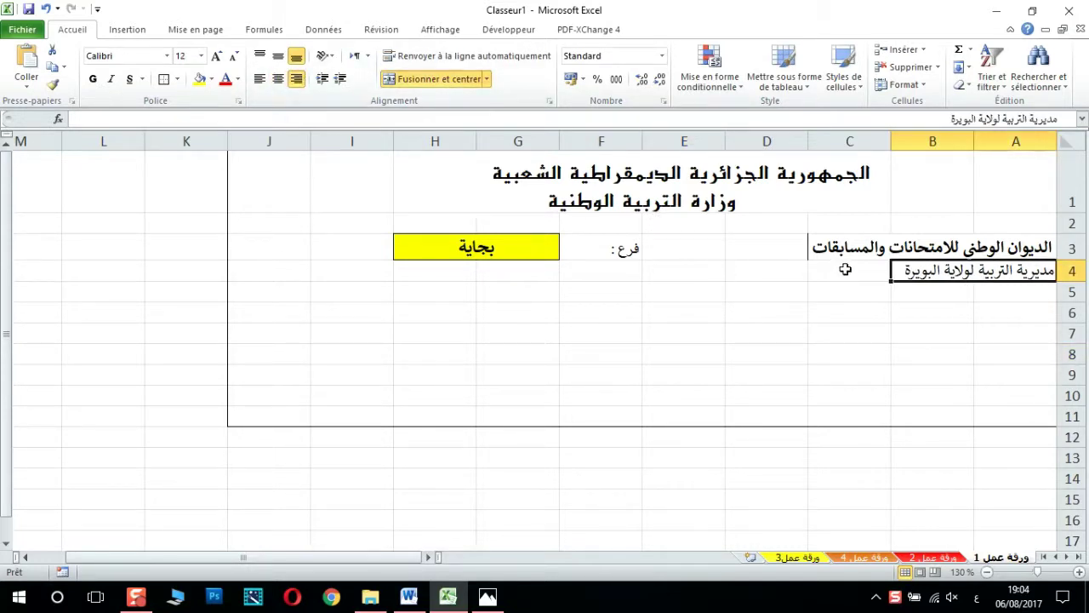
double_click(902, 272)
key(BackSpace)
key(BackSpace)
key(BackSpace)
key(BackSpace)
key(BackSpace)
key(BackSpace)
text(:)
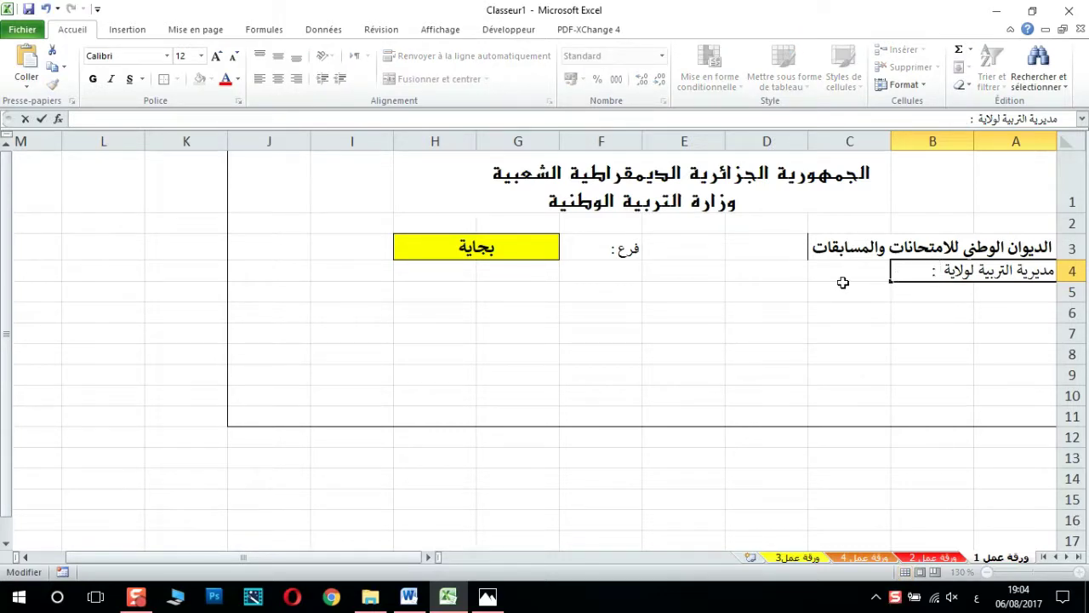
click(813, 254)
- Merge C4:D4, fill it yellow with a border, and enter 'البويرة' in larger text
drag(825, 271, 779, 272)
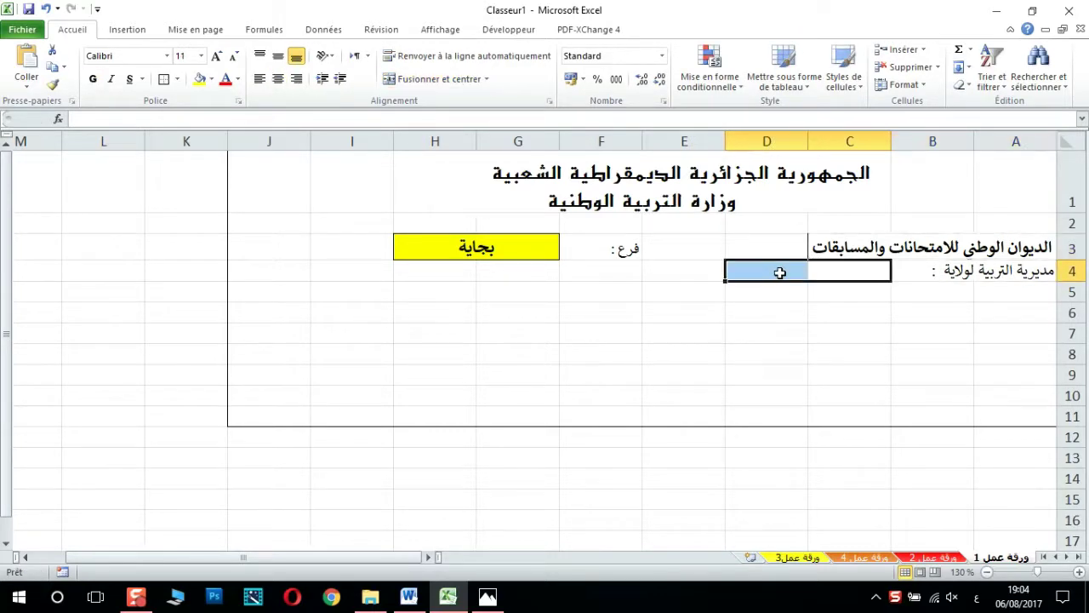
click(418, 79)
click(201, 79)
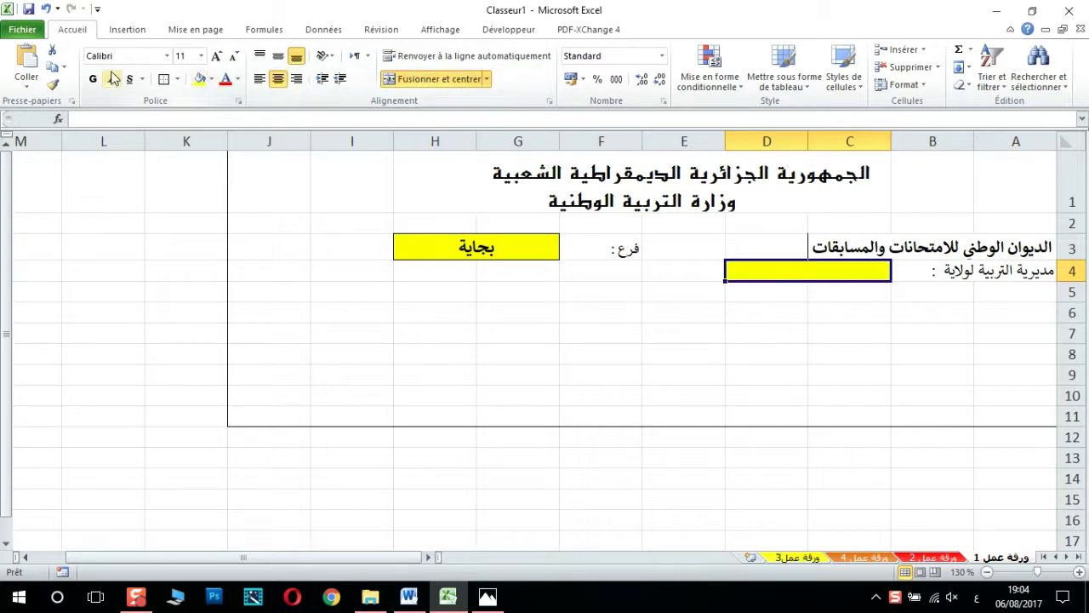
click(163, 79)
click(216, 56)
click(216, 56)
text(البويرة)
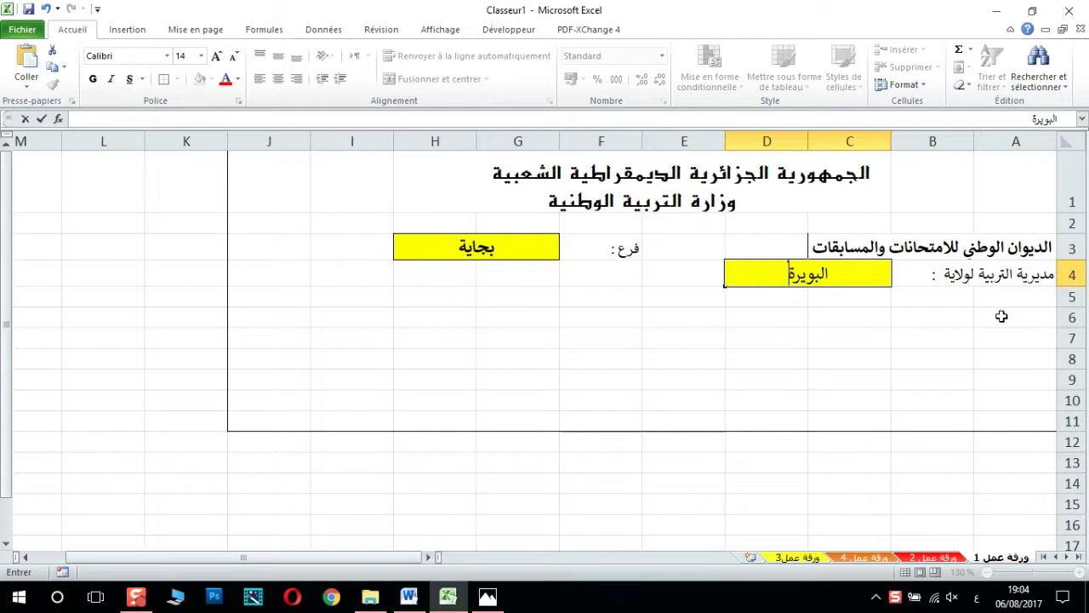
drag(1001, 316, 969, 317)
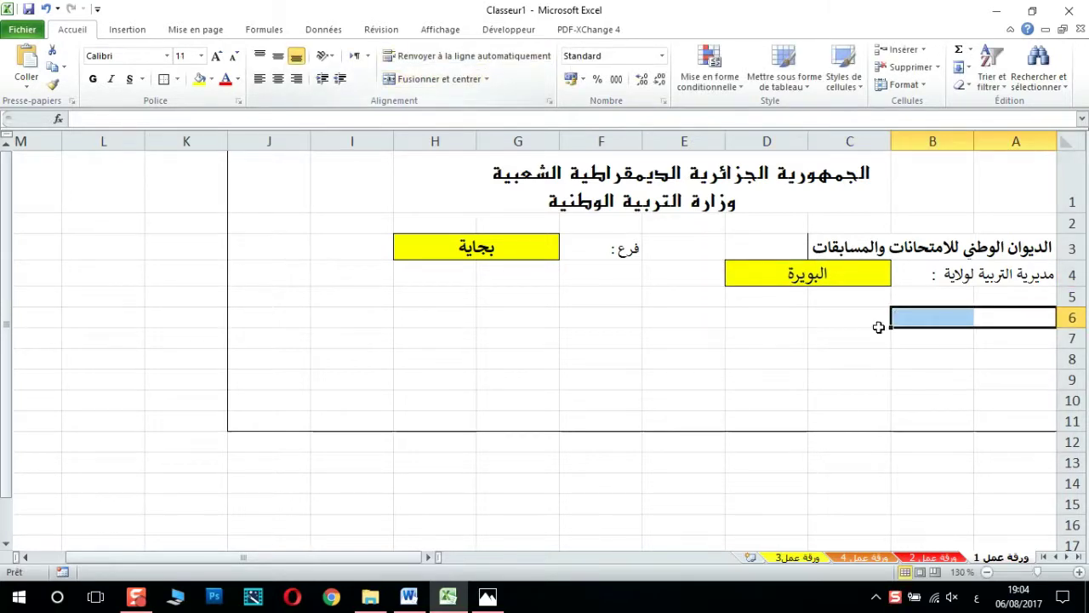
- Merge A6:B6 at 14 point and type the label 'امتحان شهادة :'
click(439, 78)
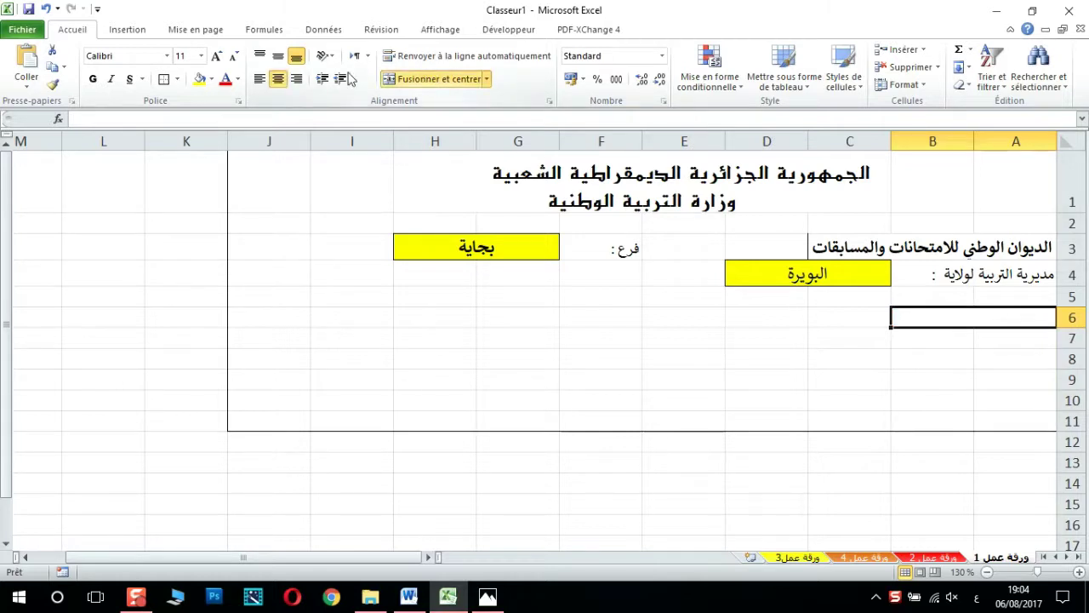
click(216, 56)
click(215, 56)
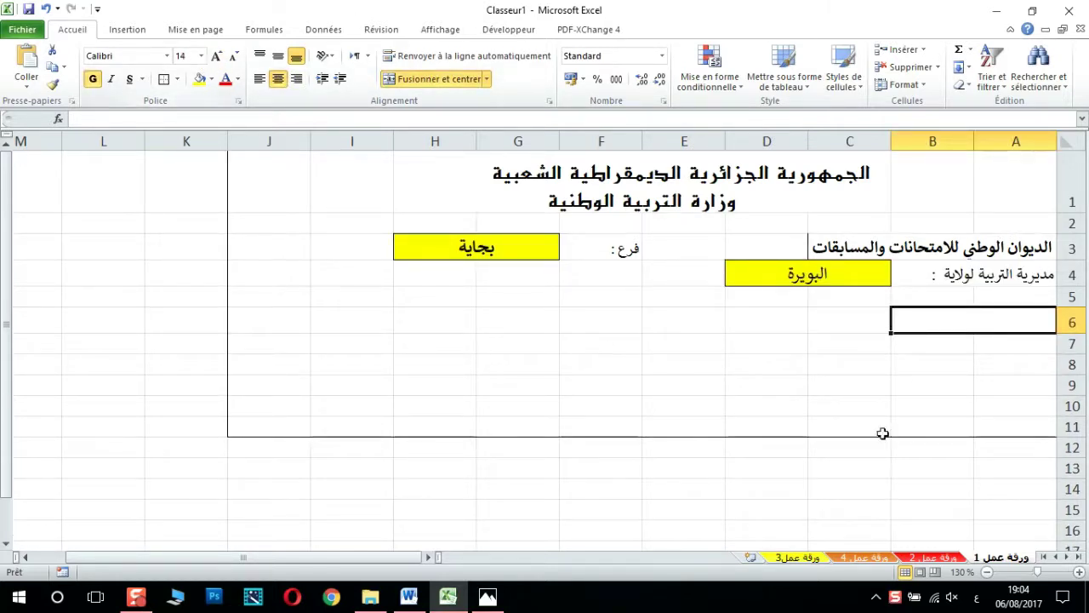
text(امتحان)
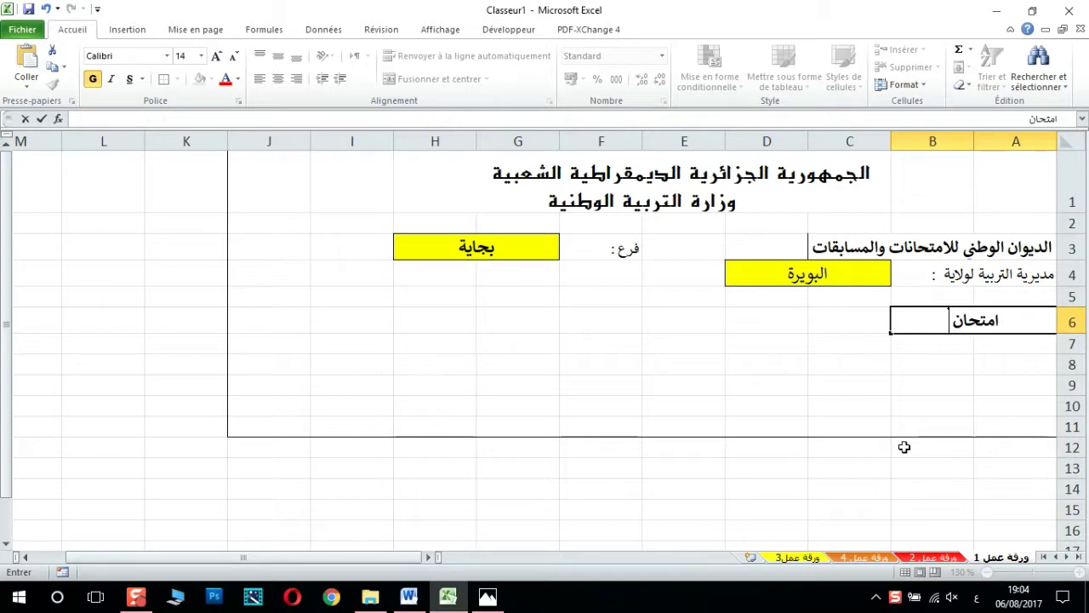
text( شهادة :)
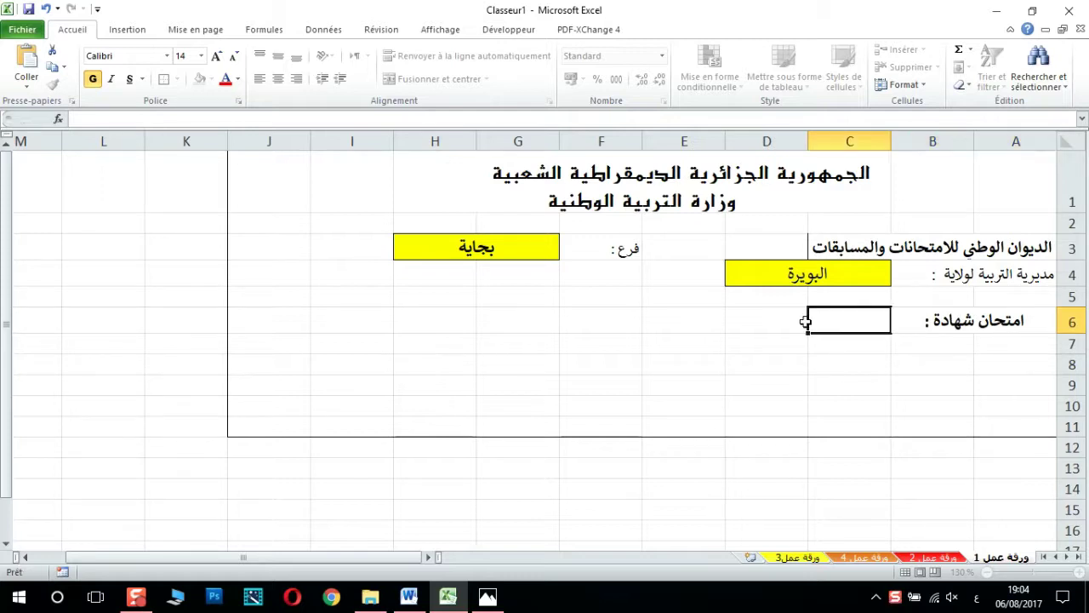
- Copy the yellow bordered format from C4:D4 to C6:D6 and enter 'البكالوريا'
drag(817, 323, 766, 322)
click(760, 275)
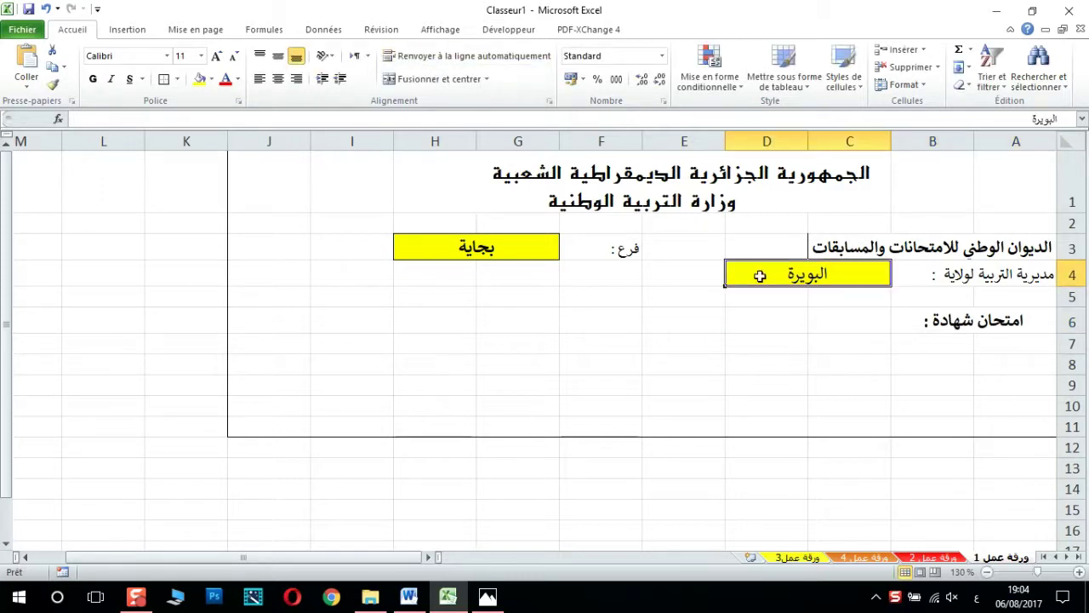
click(52, 83)
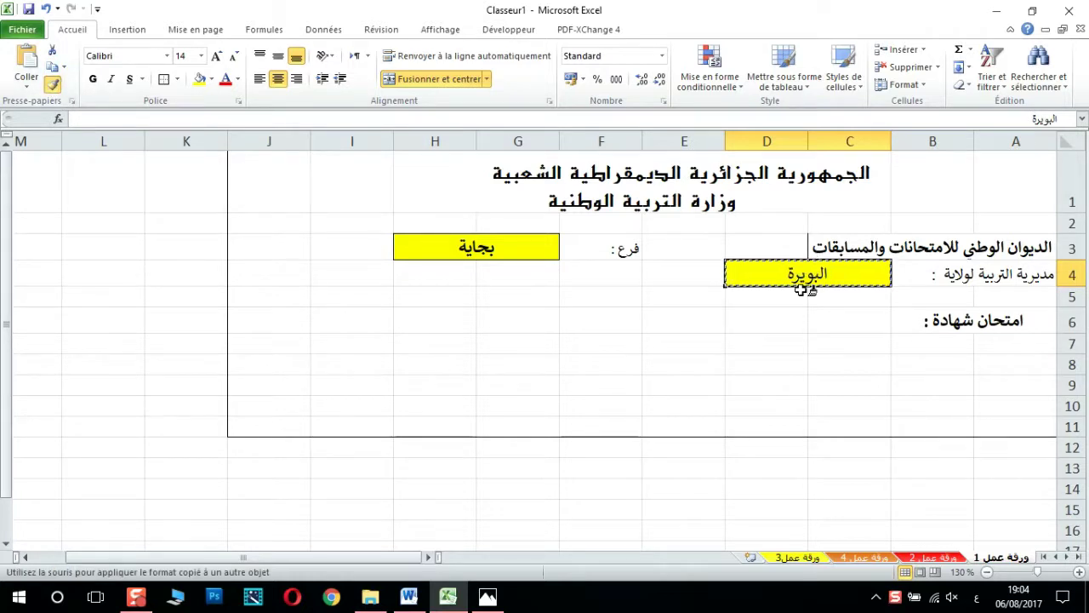
click(823, 319)
text(ال)
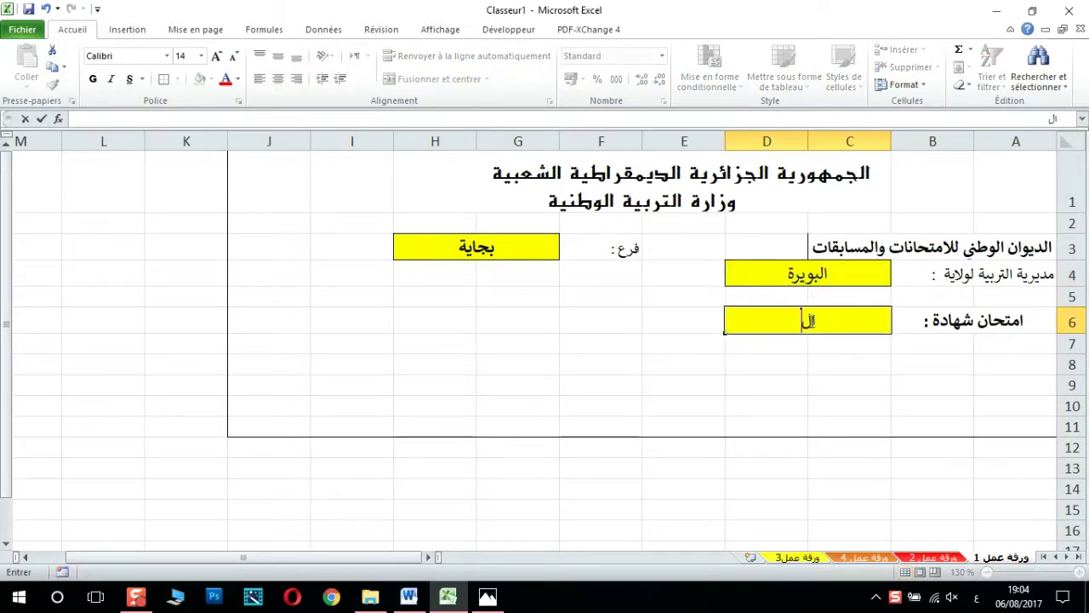
text(بكالوريا)
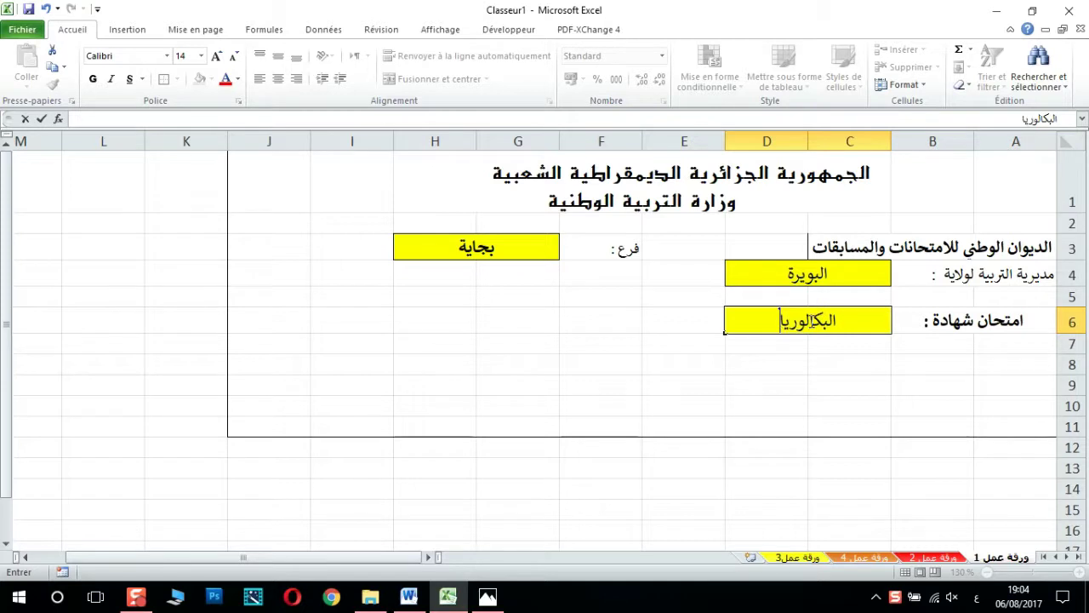
click(635, 324)
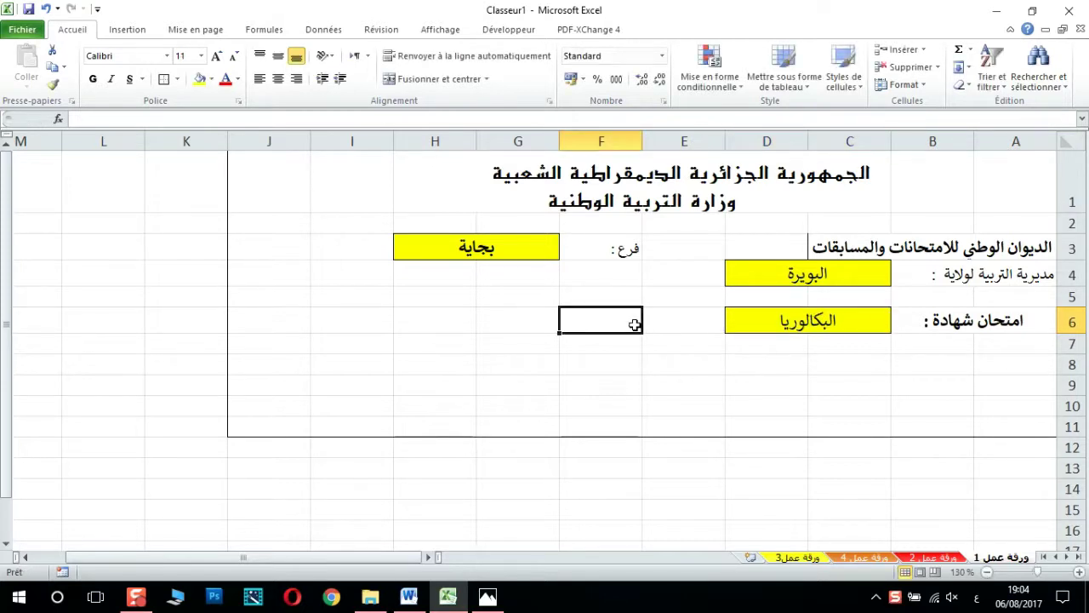
- Copy the A6:B6 label format onto G5:H5 and enter 'دورة جوان 2017'
click(978, 320)
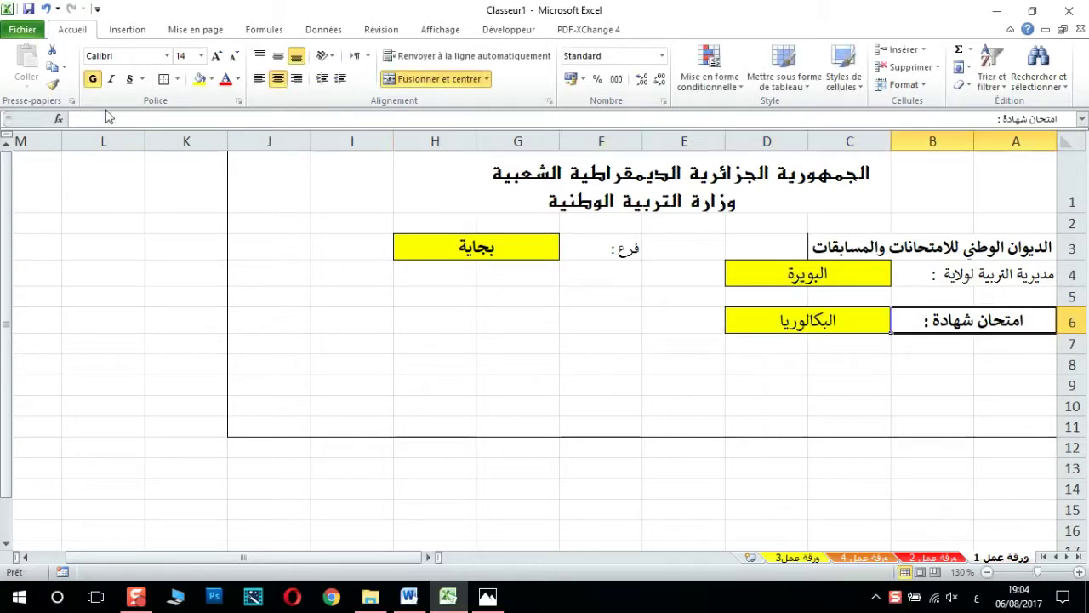
click(53, 87)
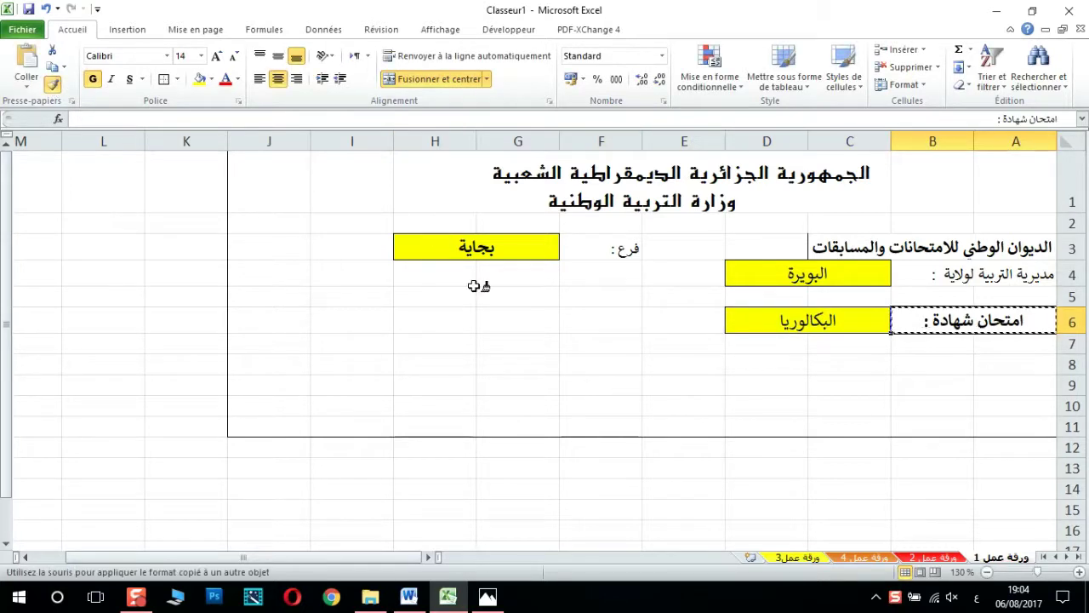
click(525, 295)
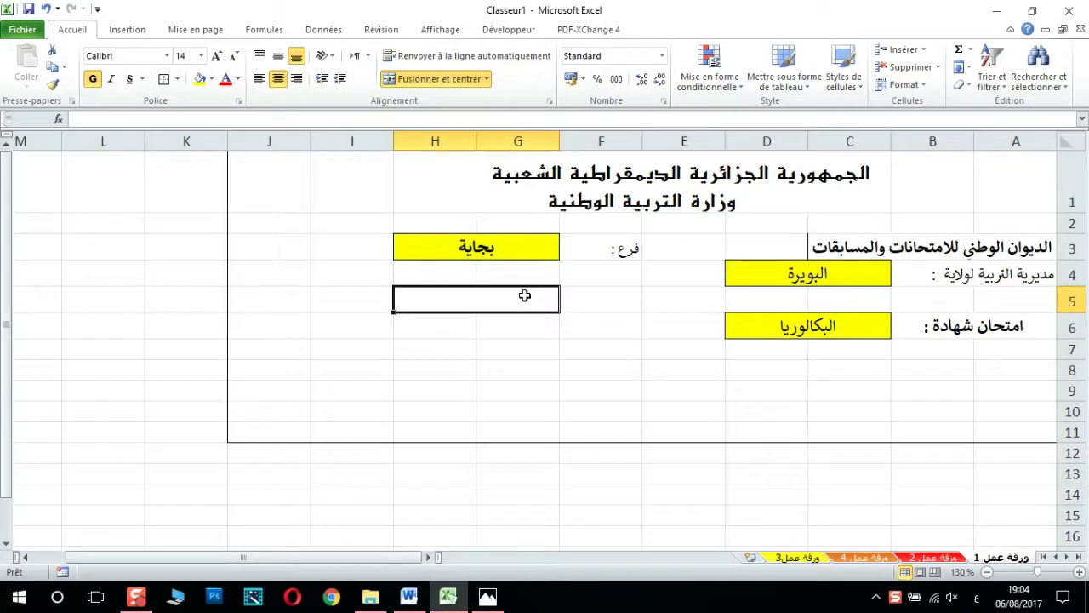
text(و)
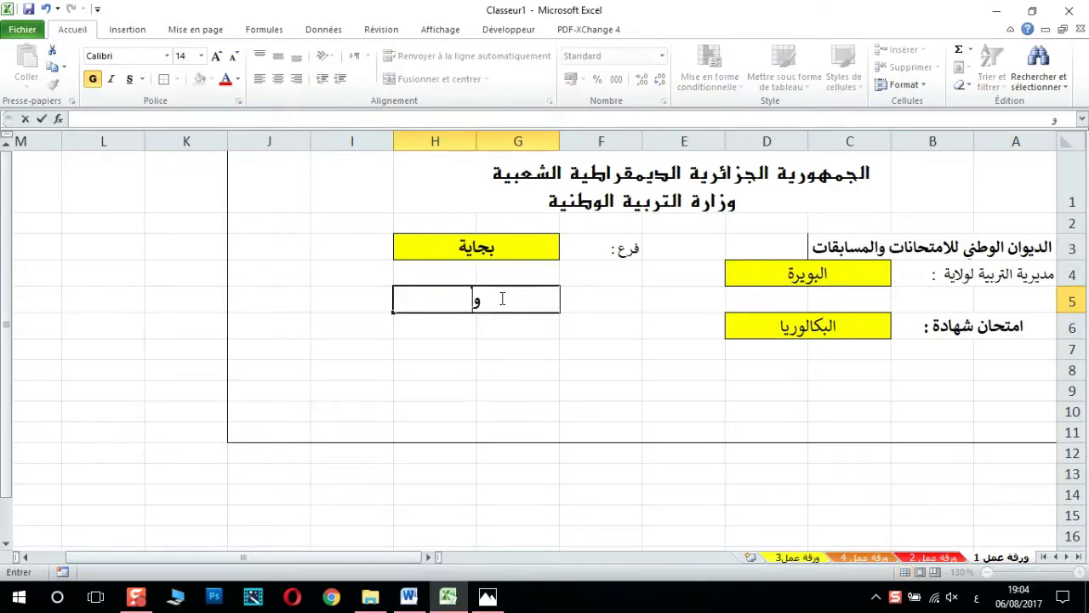
text(دورة جوان 20)
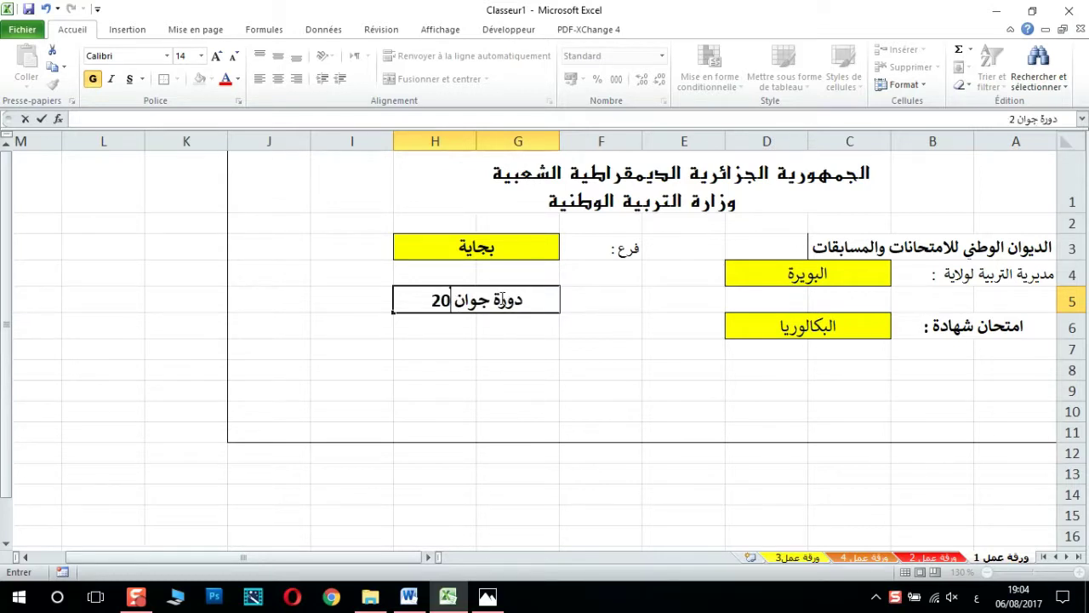
text(17)
key(Return)
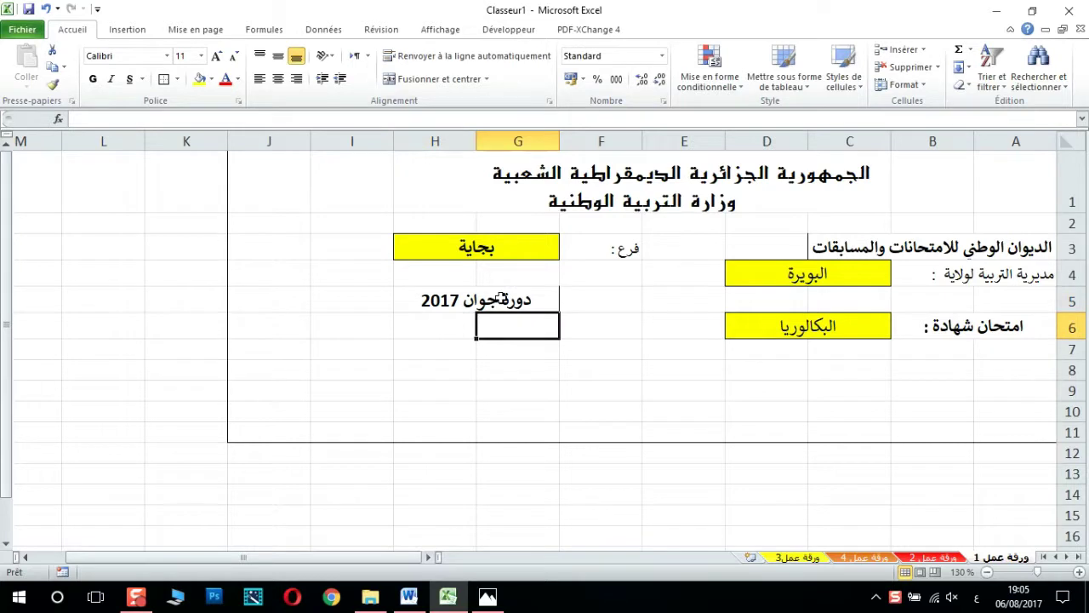
click(1000, 368)
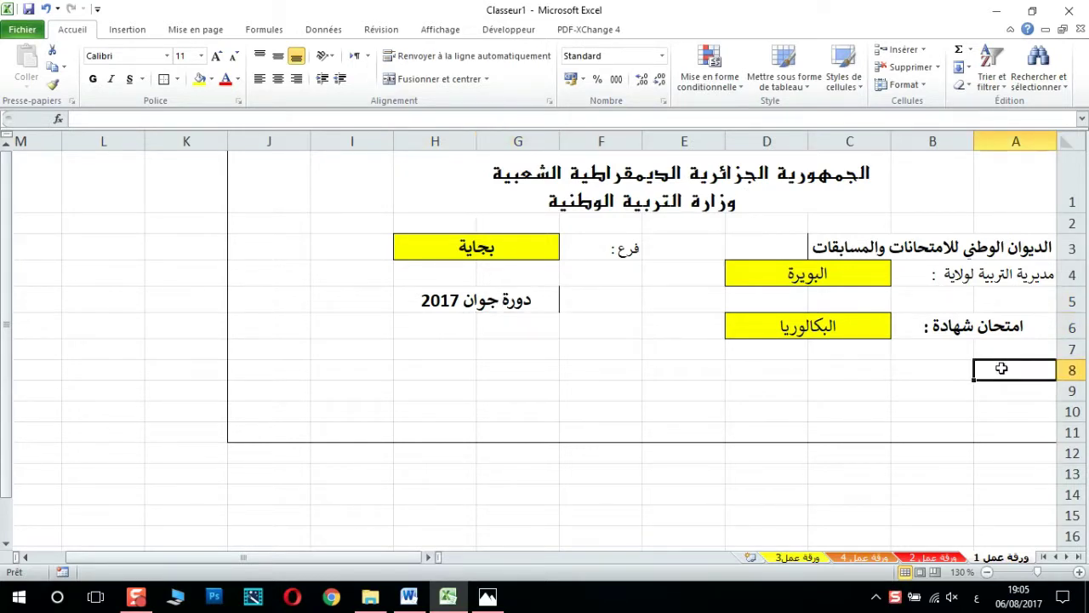
- Copy the bold bordered label format from A6 onto A8 and C8:D8
click(987, 334)
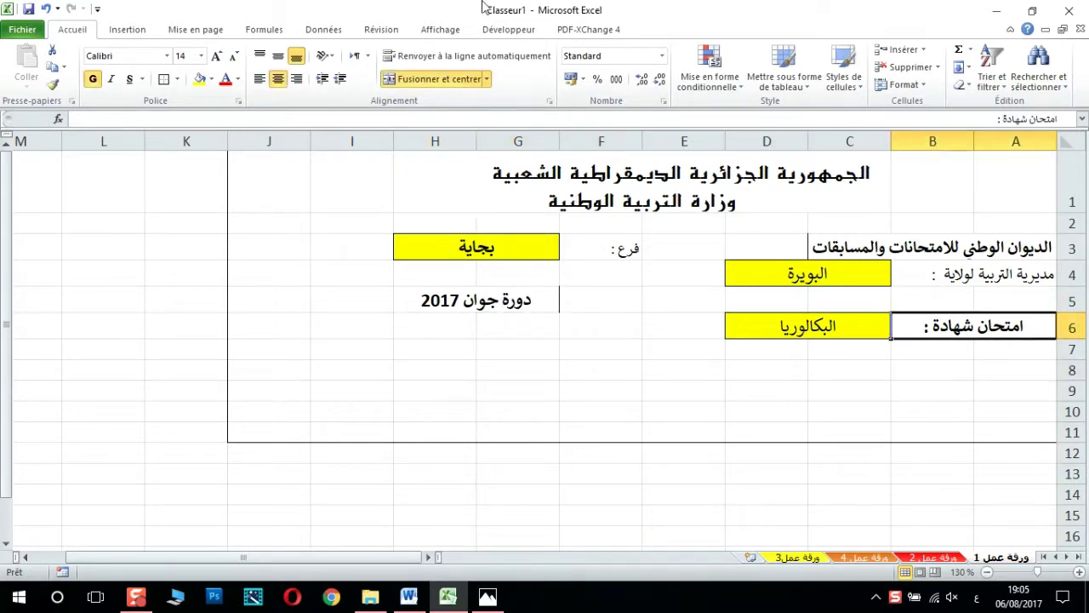
click(53, 84)
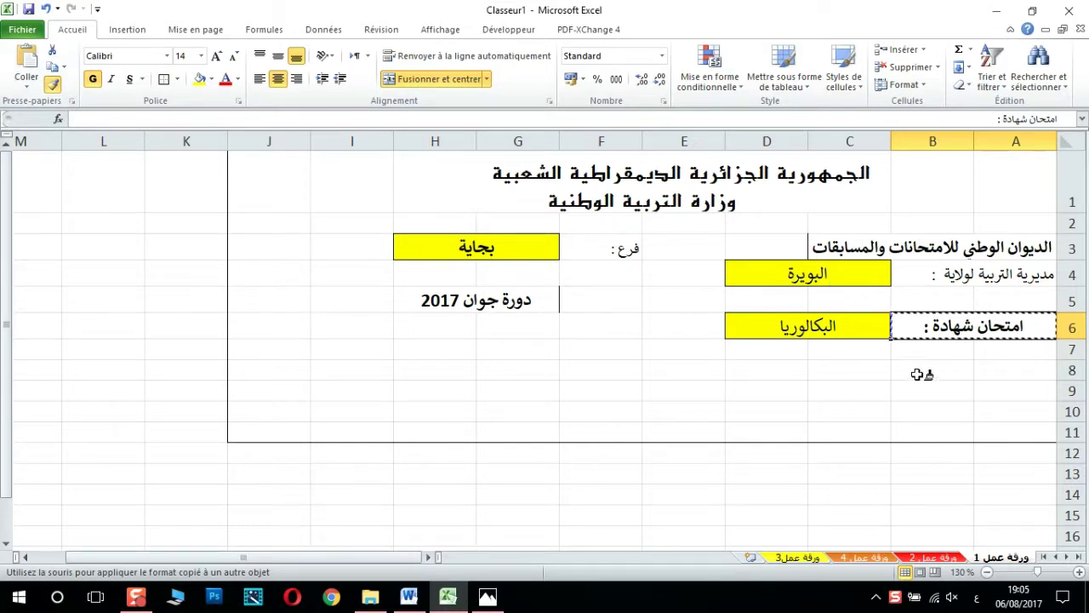
click(987, 366)
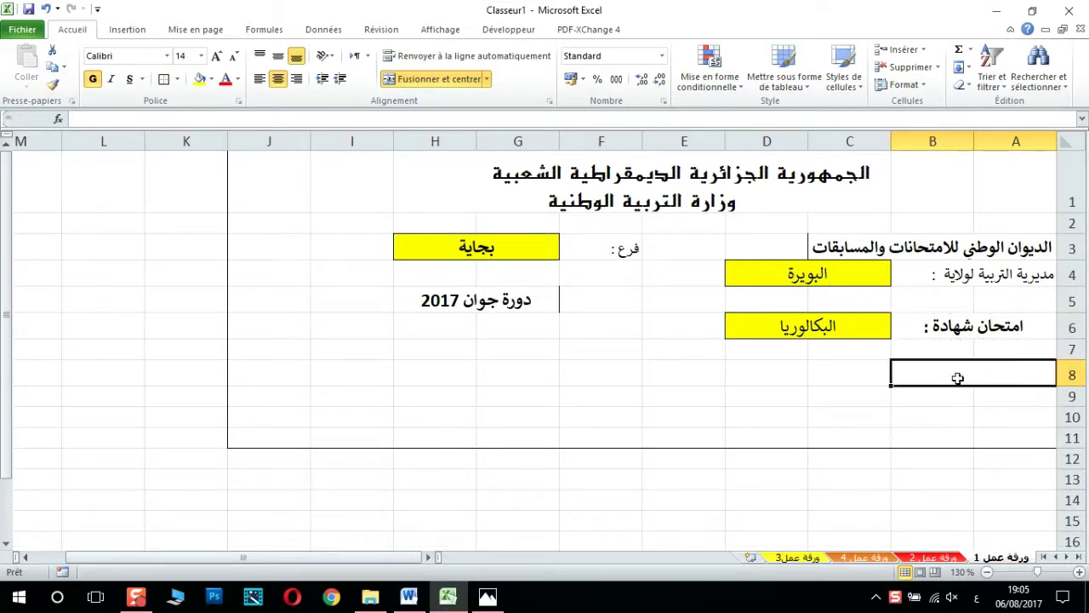
click(54, 85)
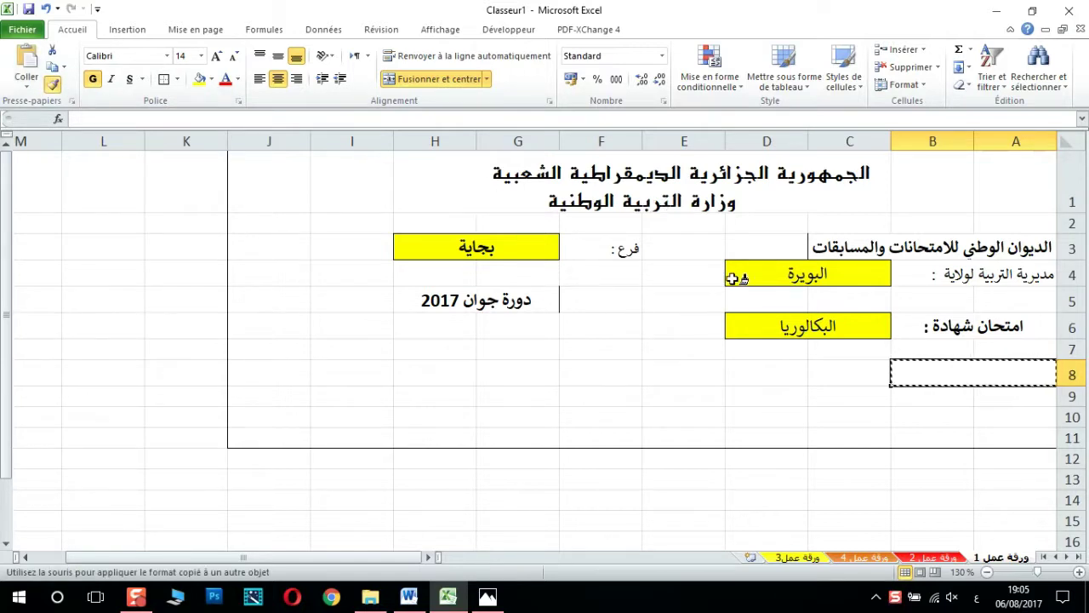
click(820, 372)
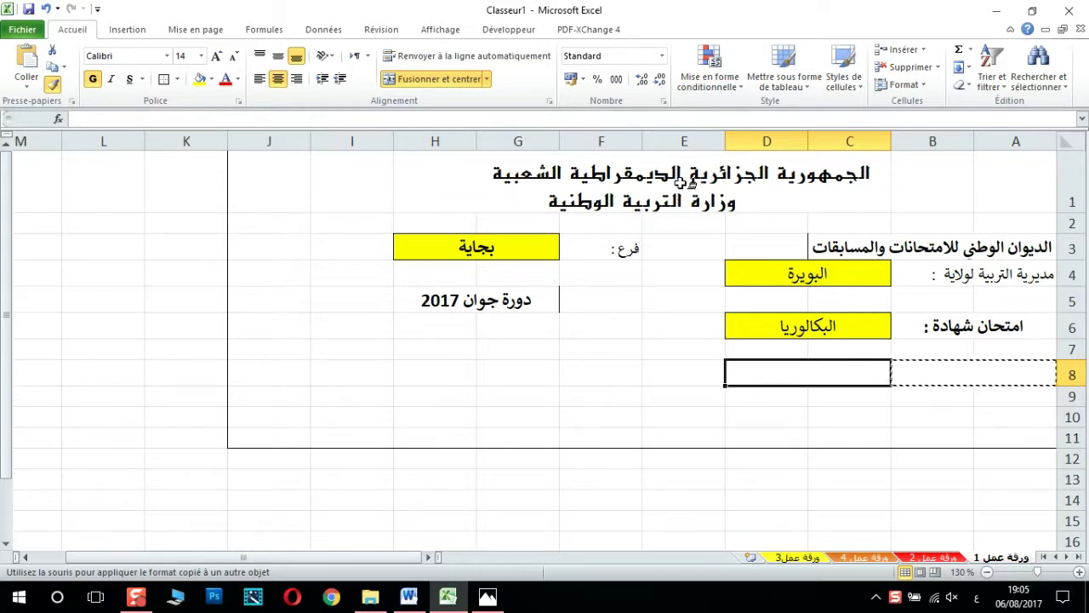
click(52, 84)
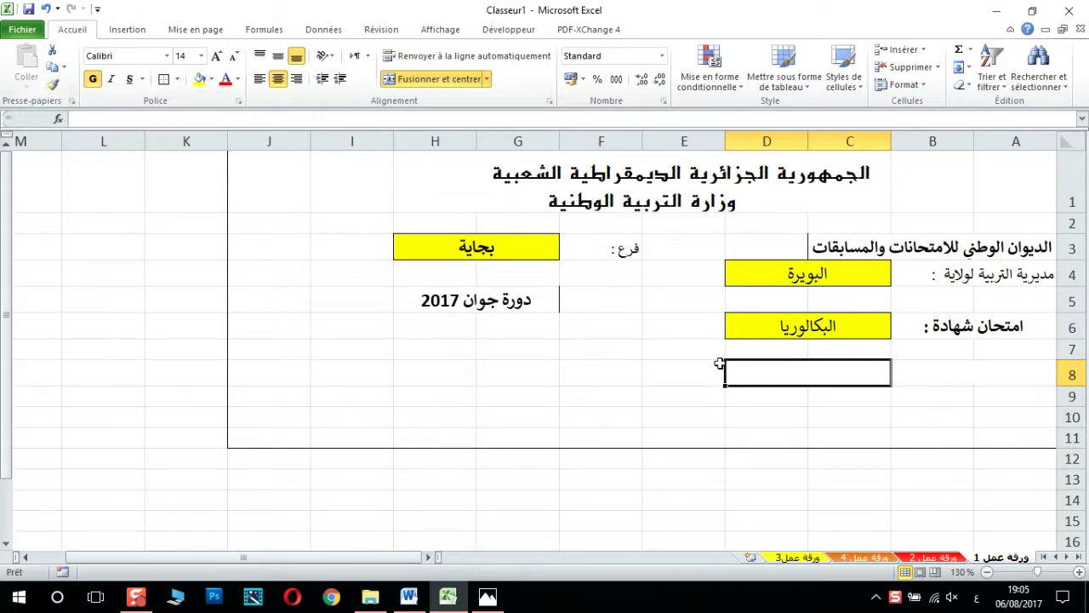
click(981, 377)
- Enter 'مركز الإجراء :' and the exam centre's school name, merged and centred across C8:E8
text(م)
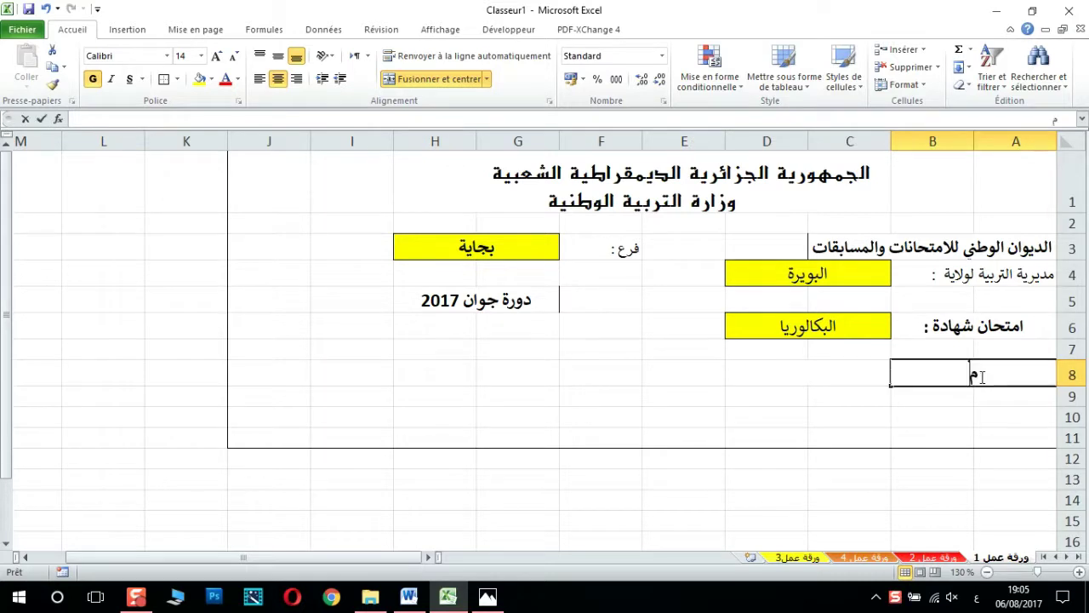
text(ركز الإجراء :)
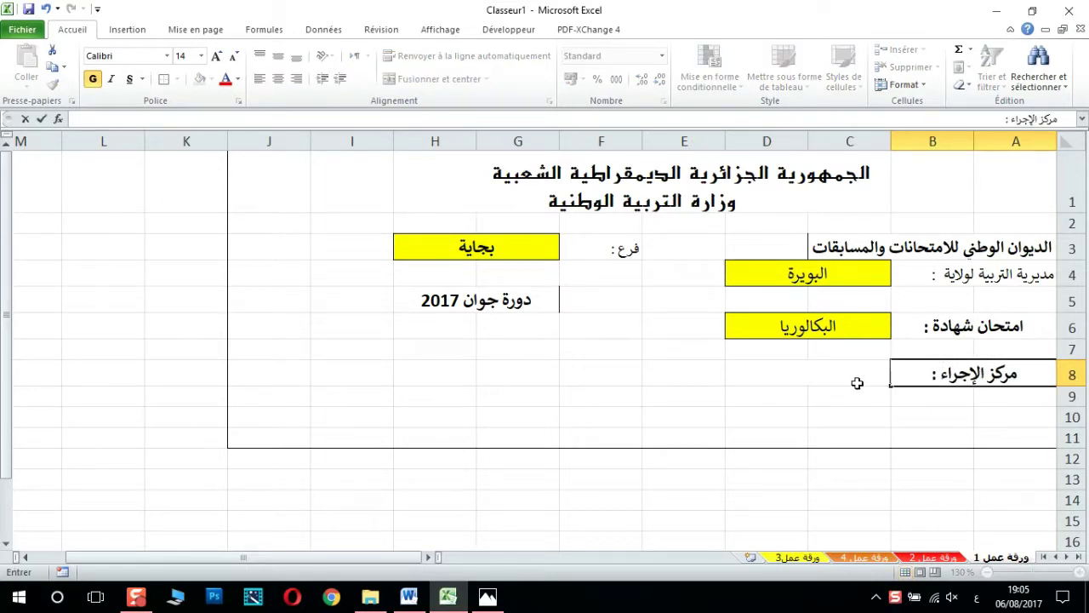
click(857, 383)
text(م)
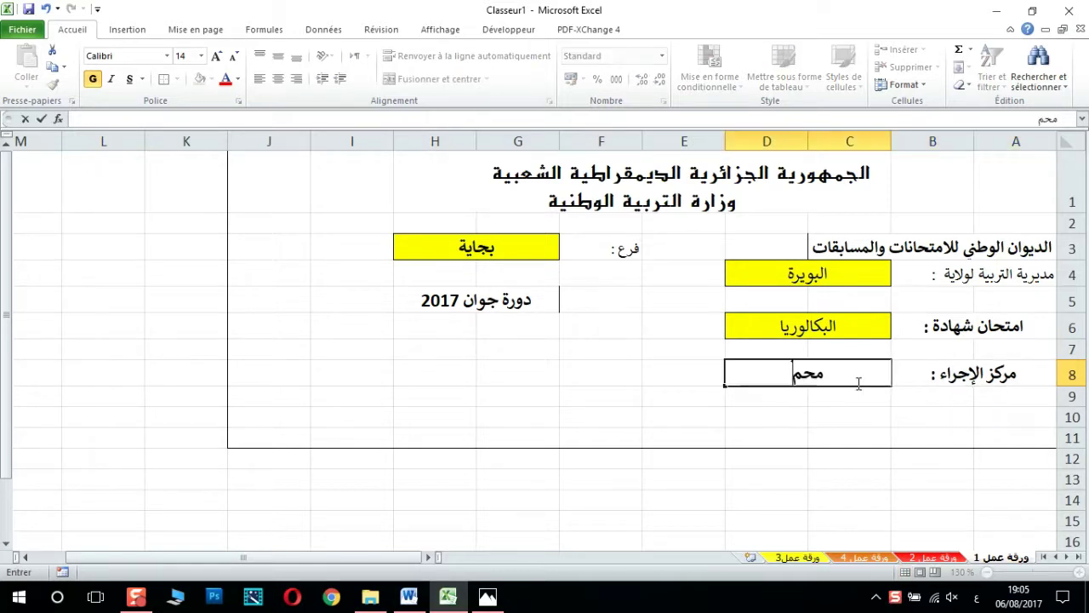
key(BackSpace)
text(ثانوية محمد المق)
text(راني - عين بسام)
key(Return)
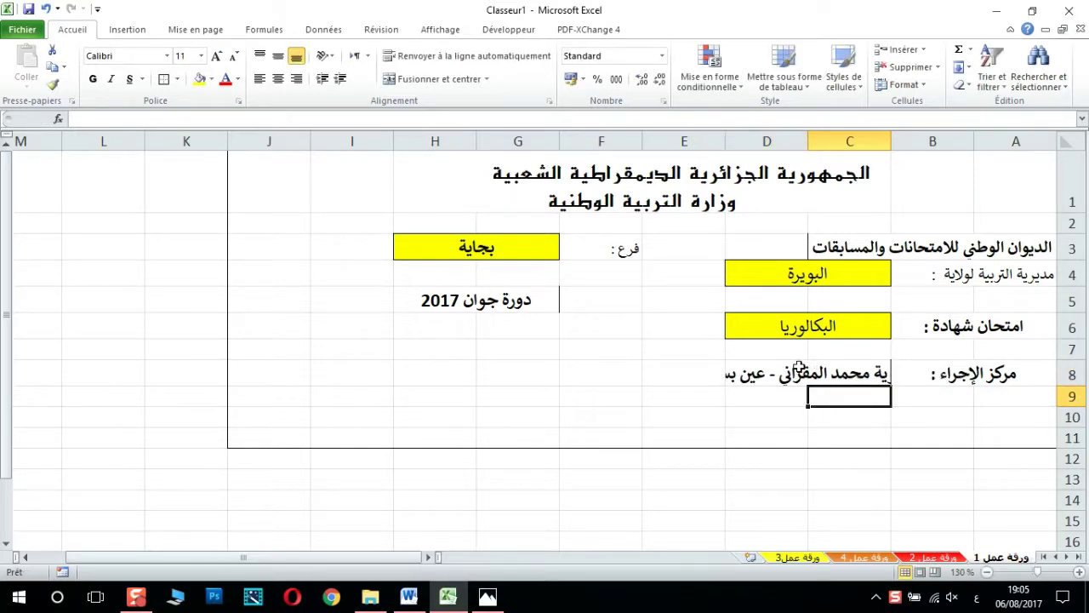
drag(784, 371, 701, 372)
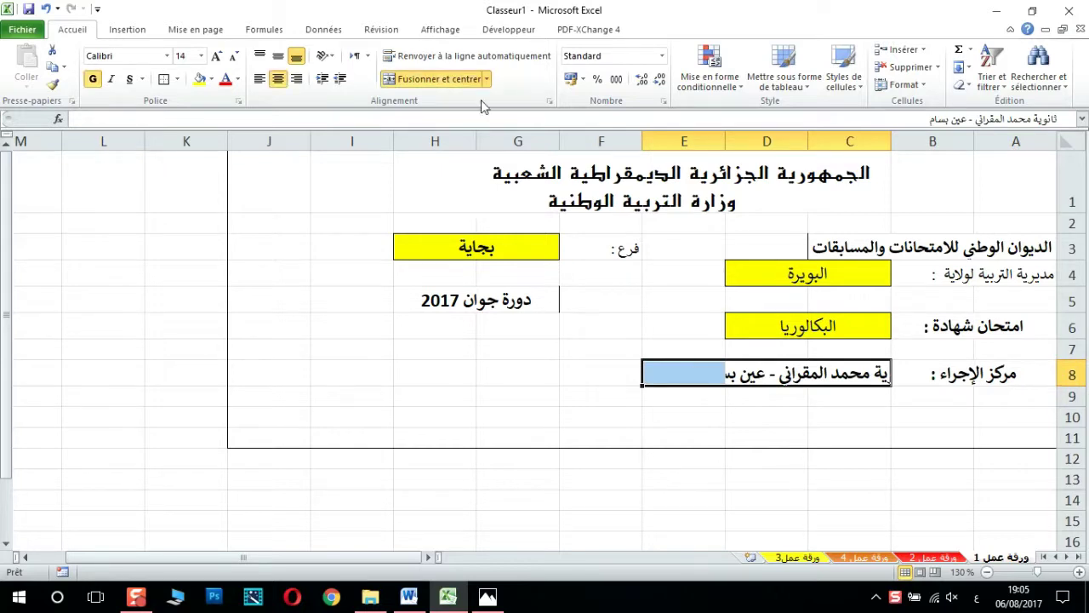
click(453, 82)
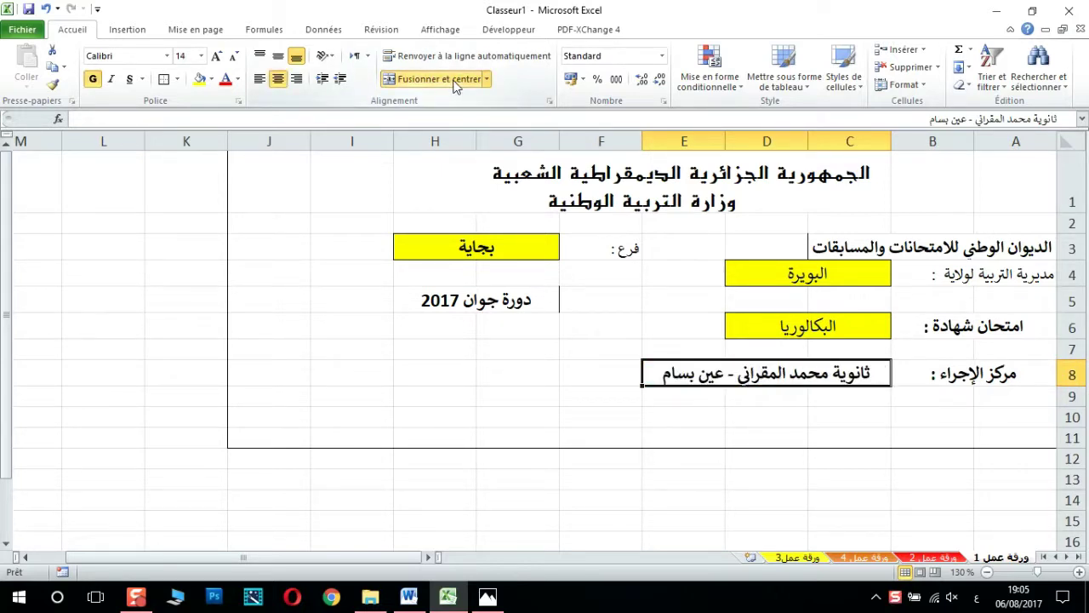
click(547, 365)
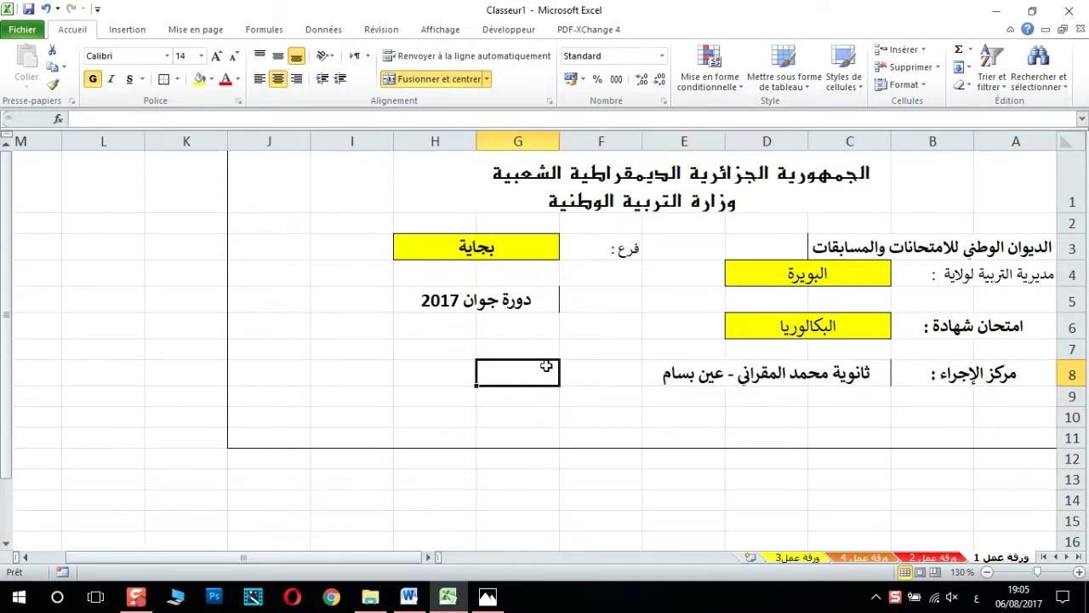
- Label G8 'بـ' and make H8:I8 a yellow merged box reading 'عين بـــسام'
text(بـ :)
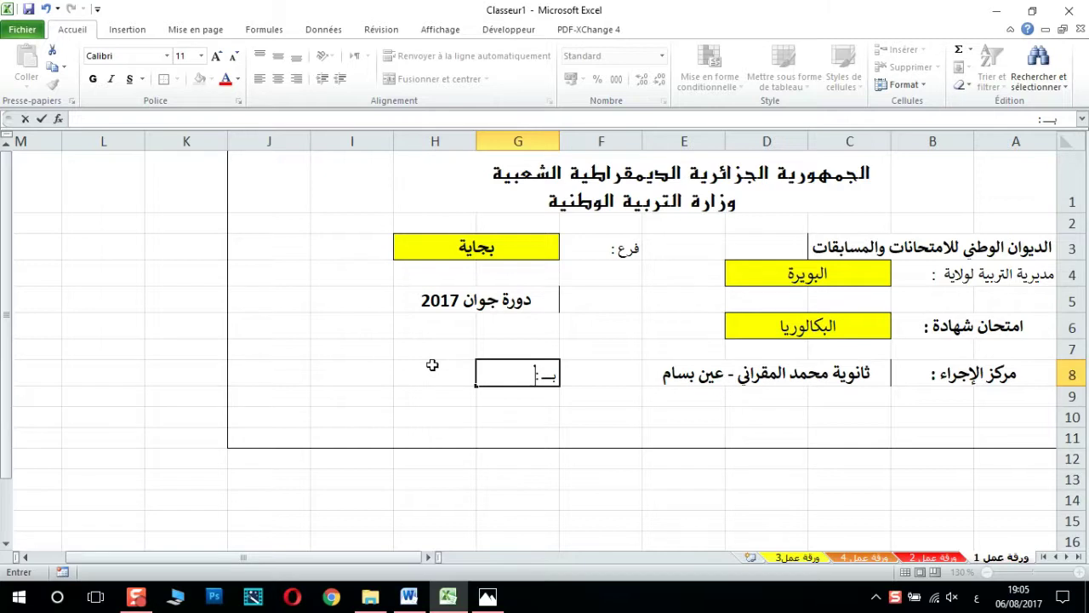
drag(425, 368, 379, 370)
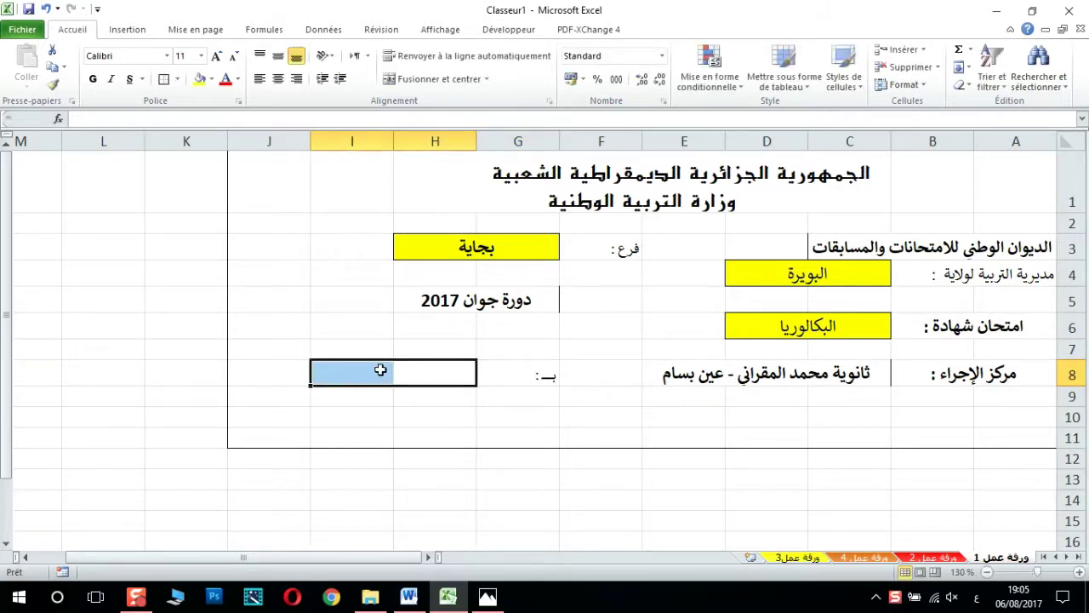
click(451, 248)
click(52, 83)
click(425, 368)
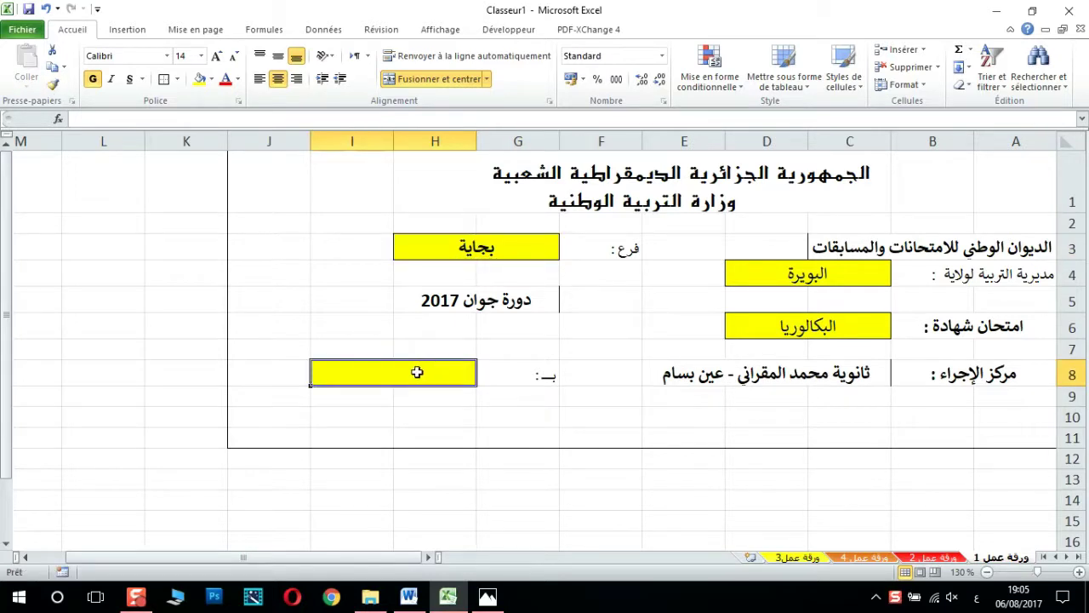
text(عين ب)
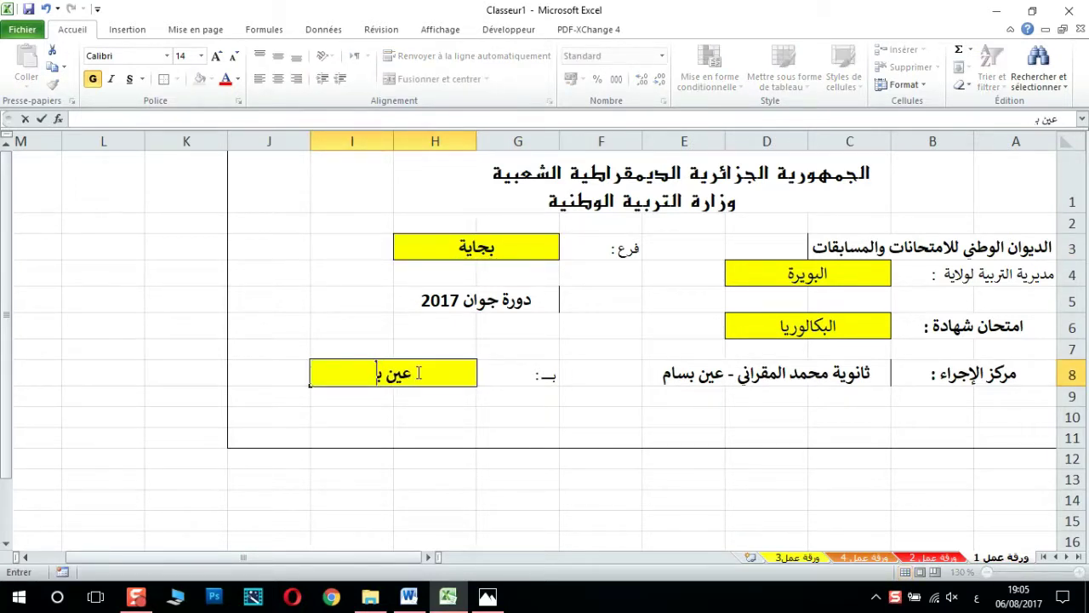
text(ـــ)
text(سام)
key(Return)
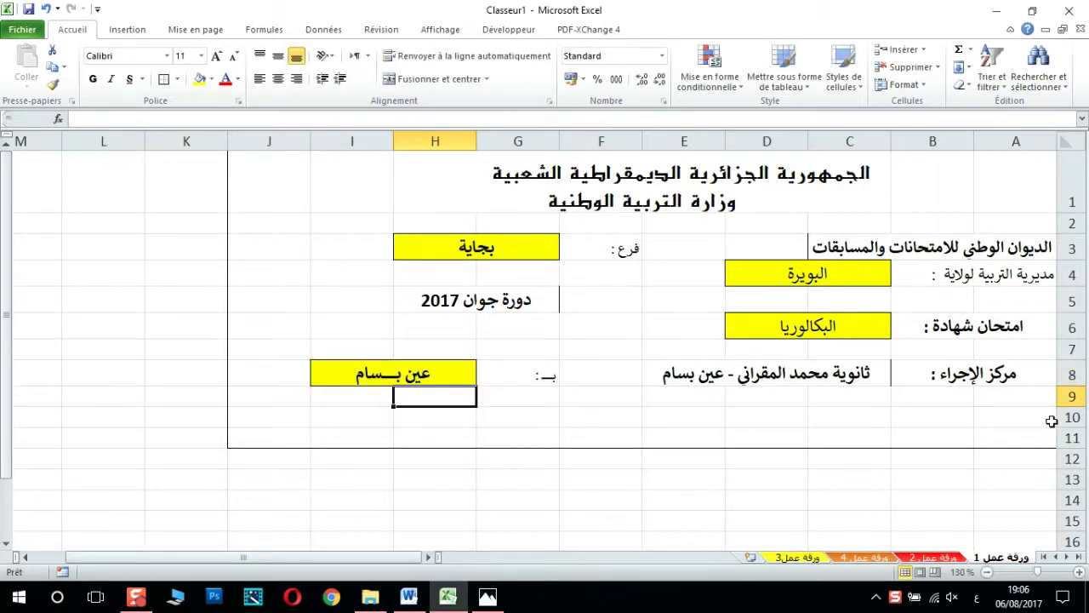
- Insert blank rows at rows 10–13 to extend the bordered frame downward
drag(1072, 417, 1072, 438)
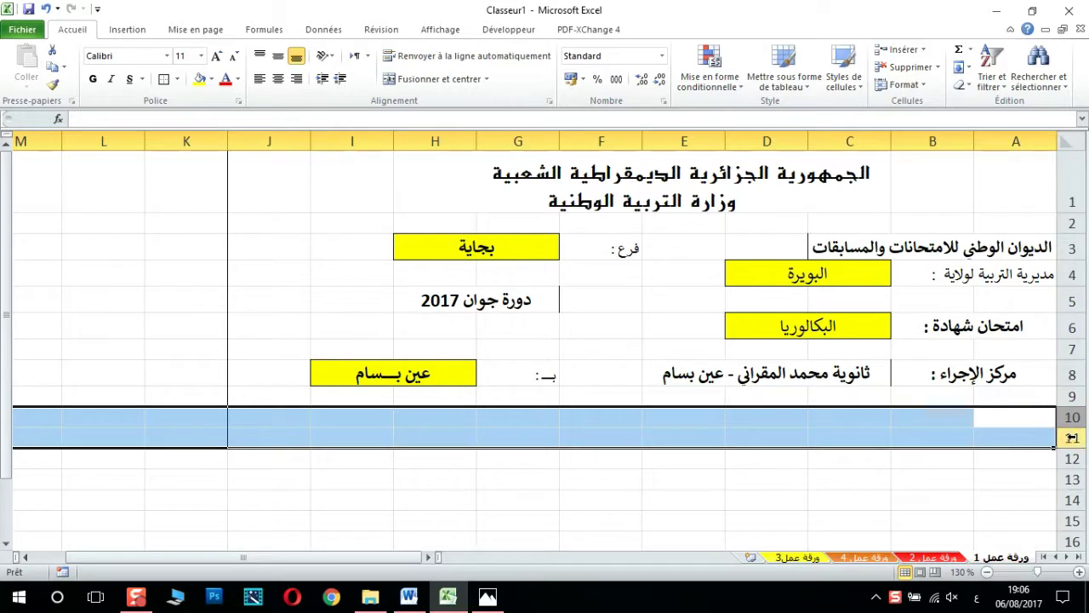
right_click(1072, 437)
click(1017, 321)
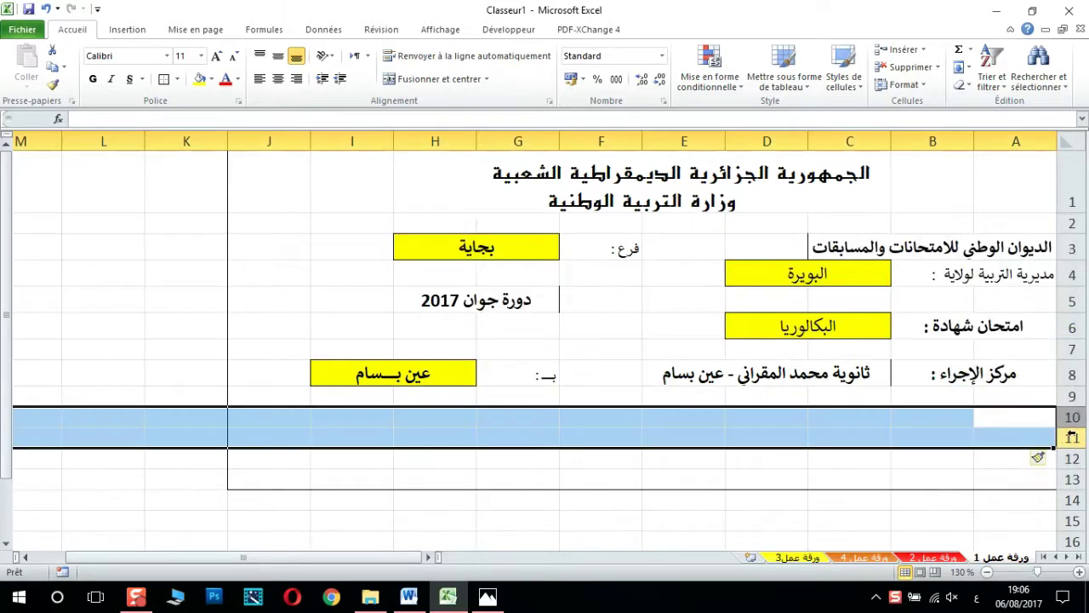
drag(1072, 417, 1070, 479)
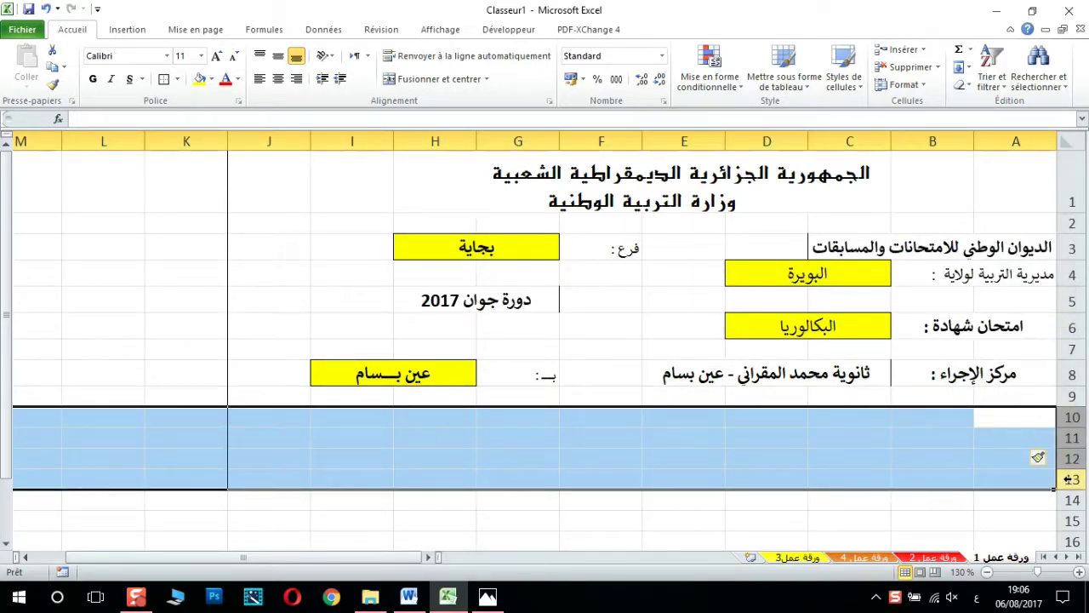
right_click(1070, 479)
click(1020, 360)
- Enter the centre code, centre head and first deputy head labels in A10:A12
click(1023, 415)
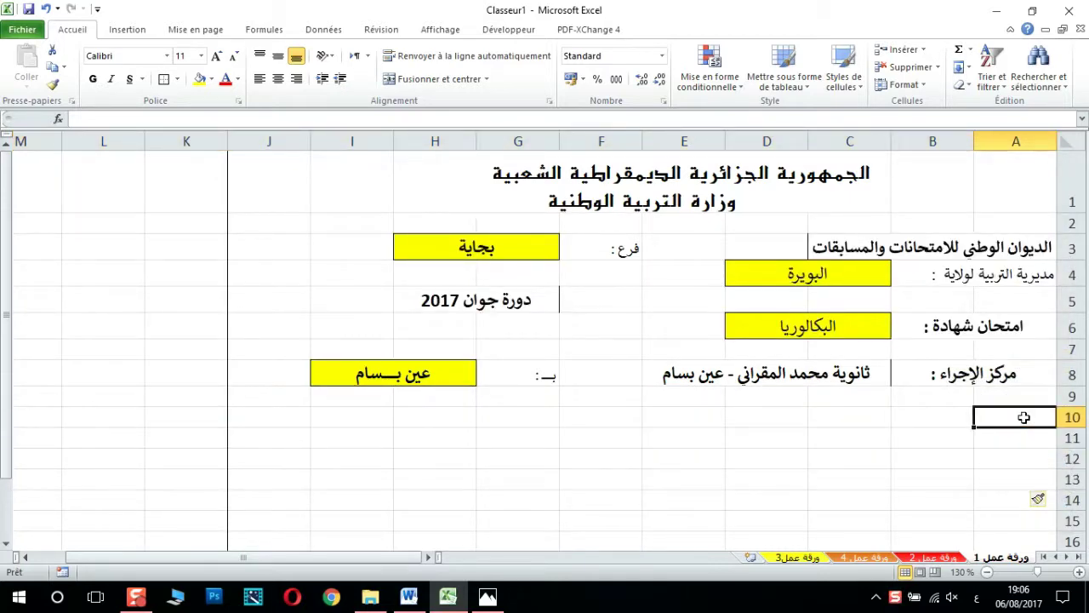
text(رمز المركز :)
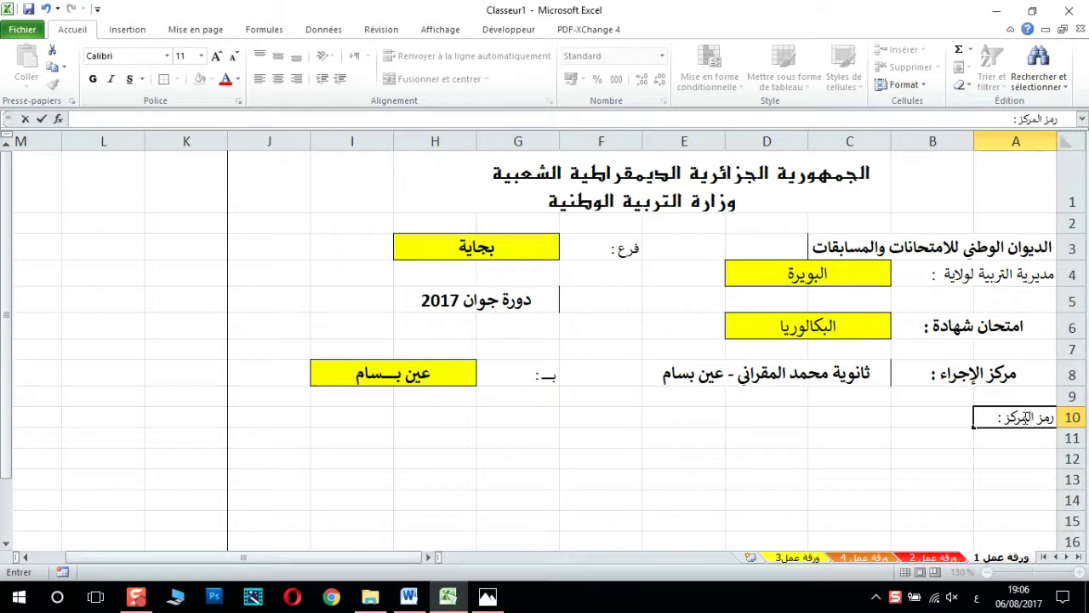
key(Return)
text(ر)
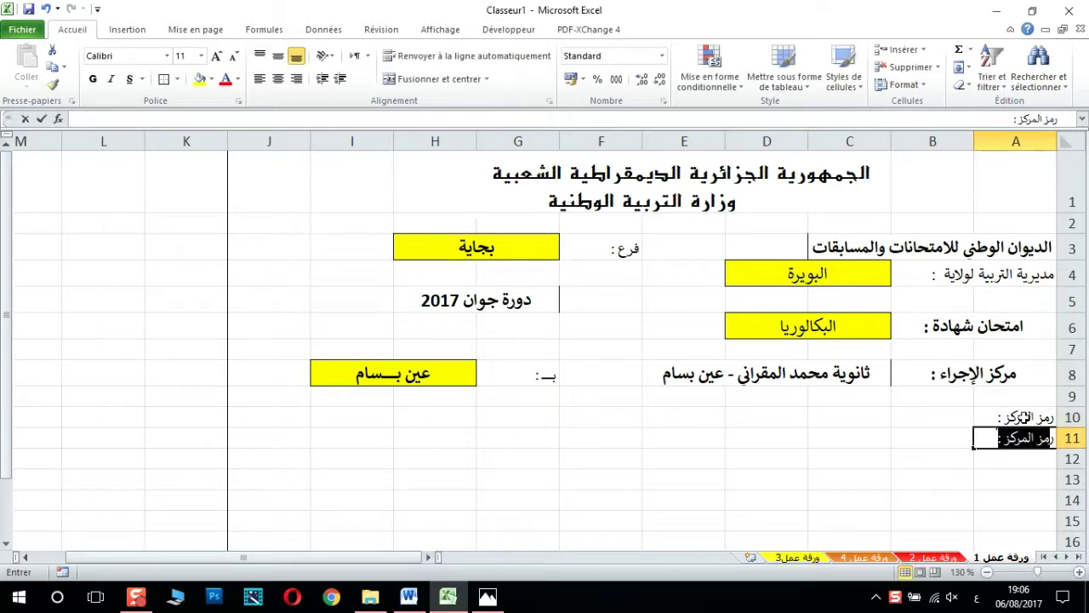
text(ئيس المركز :)
key(Return)
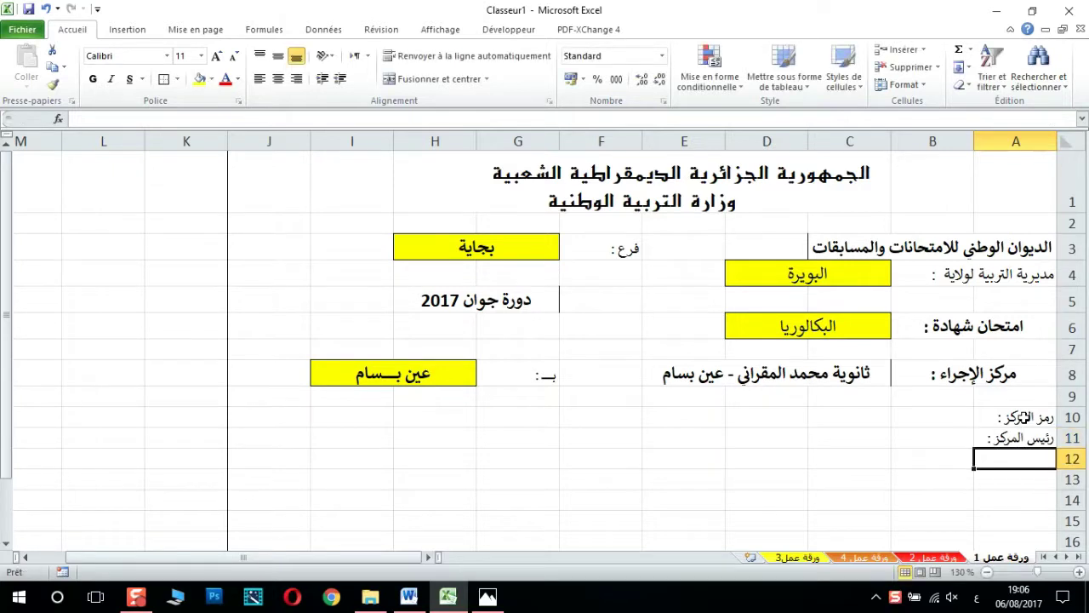
text(نائب أول لرئيس المركز)
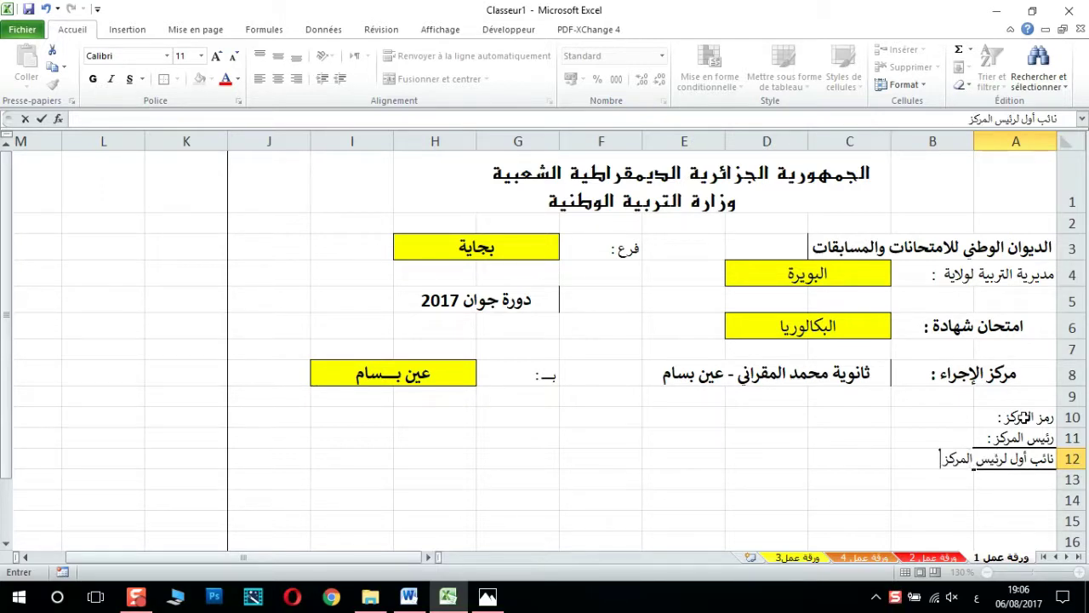
text( :)
key(Return)
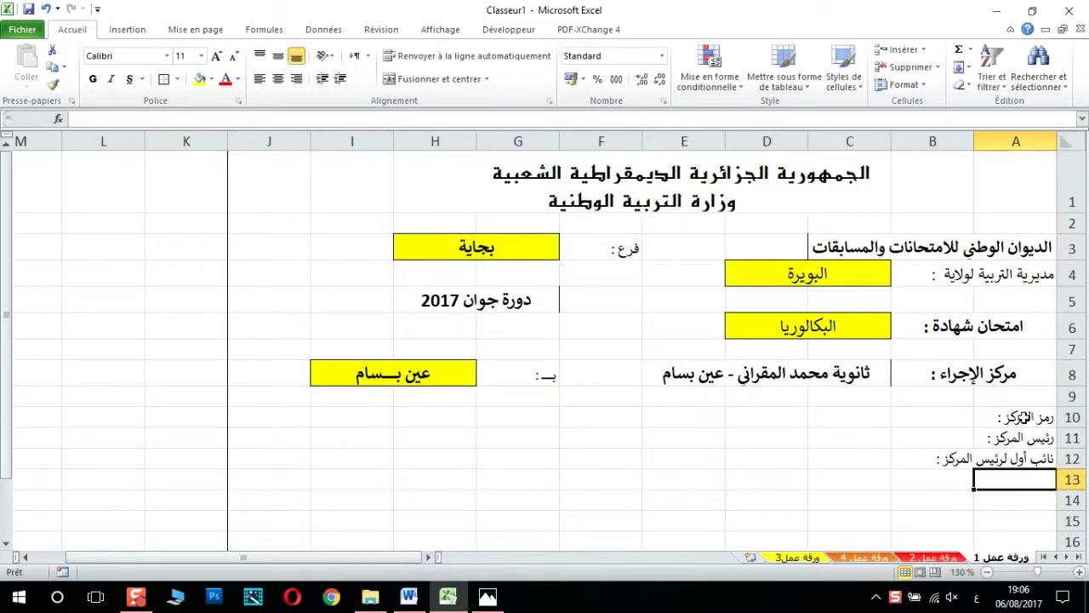
- Copy the deputy label into A13:A14 and change A13 to the second (ثاني) deputy
click(997, 459)
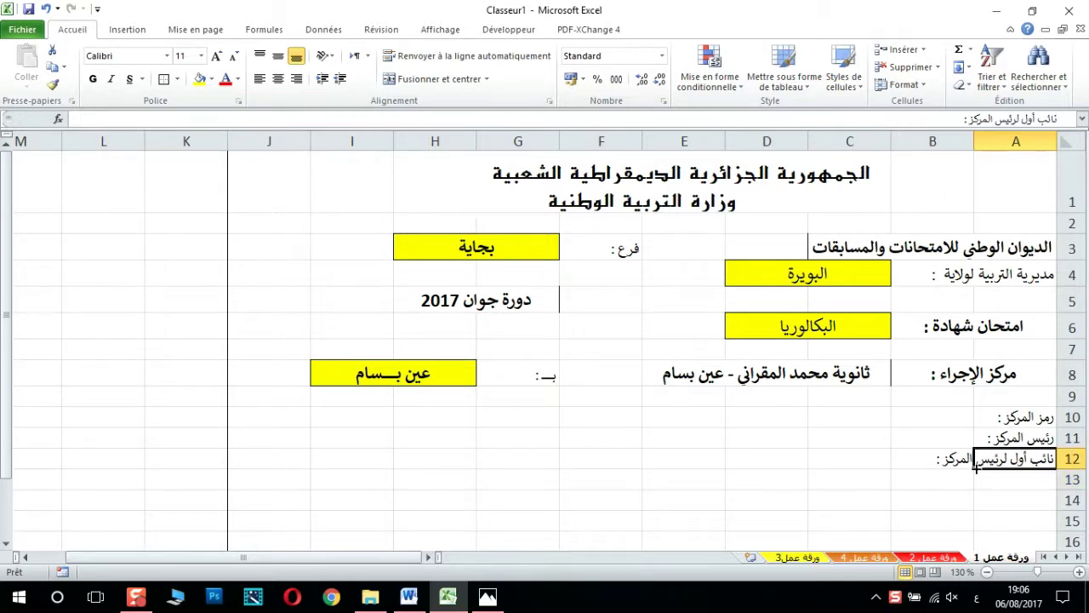
drag(975, 468, 978, 511)
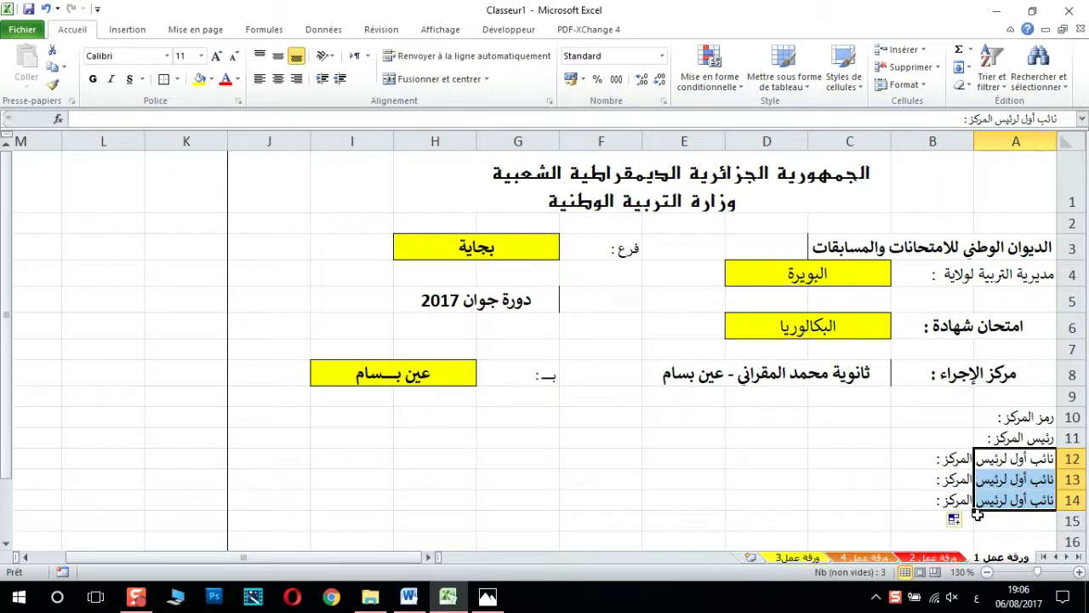
click(1017, 479)
double_click(1033, 479)
key(BackSpace)
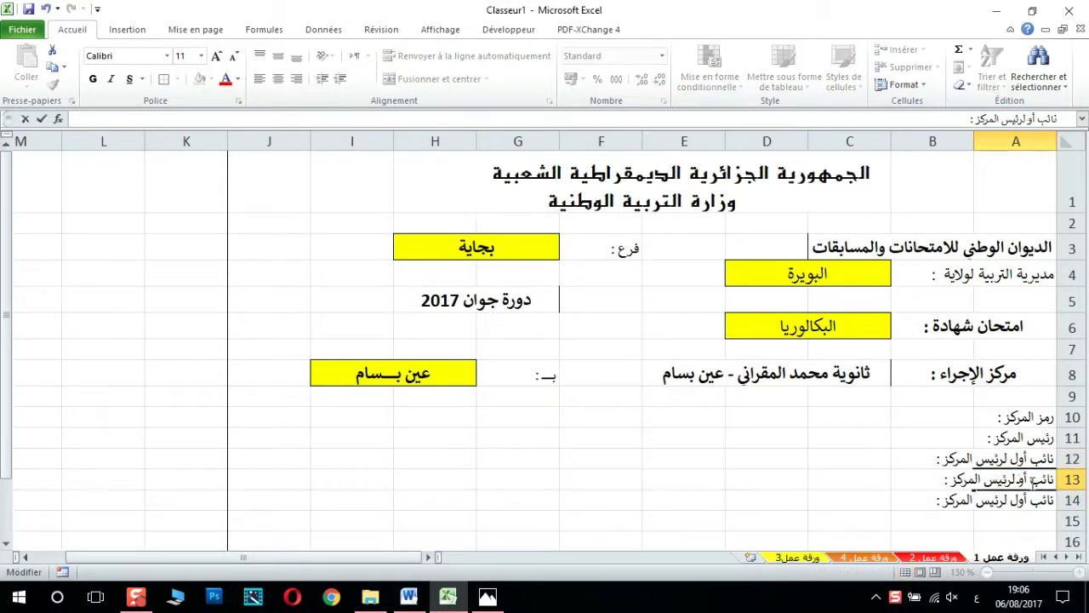
key(BackSpace)
key(BackSpace)
text(ثاني)
click(1018, 500)
- Change the A14 label to the third (ثالث) deputy head
double_click(1017, 501)
key(BackSpace)
key(BackSpace)
key(BackSpace)
text(ثالث)
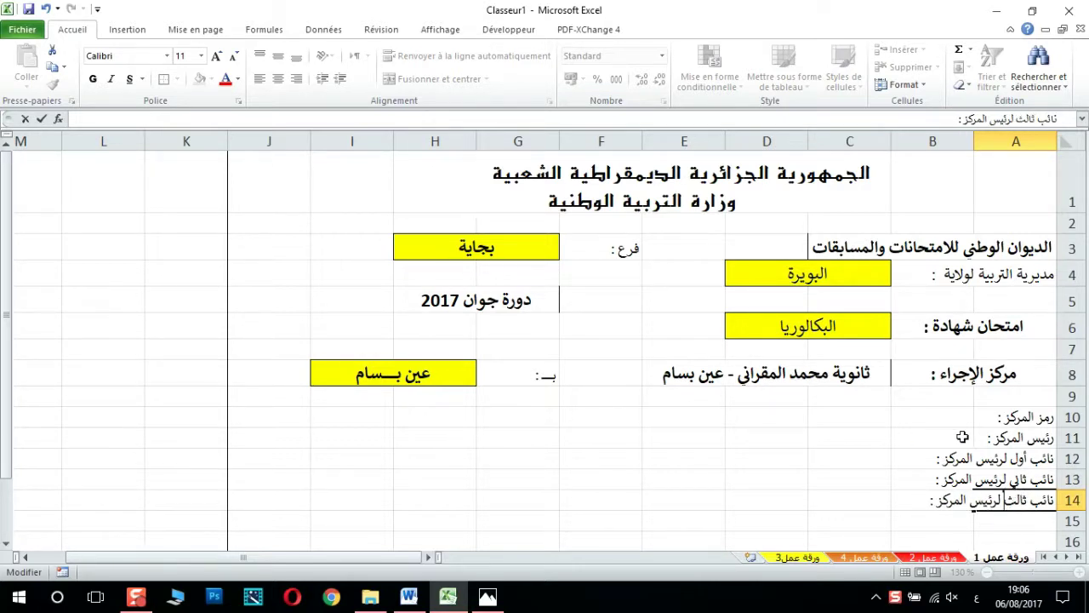
click(994, 459)
drag(994, 460, 967, 459)
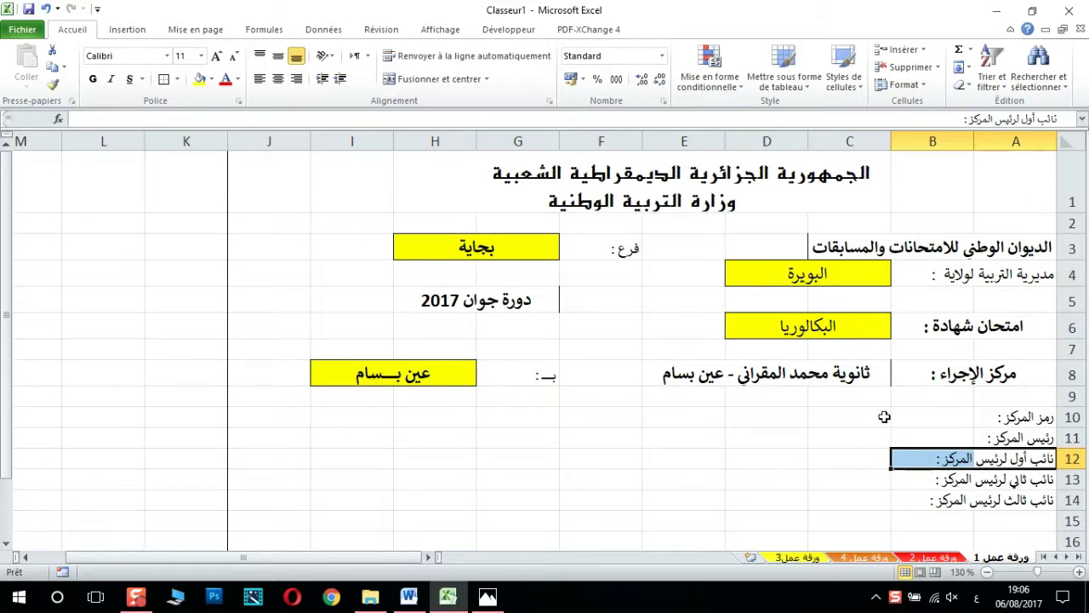
click(835, 420)
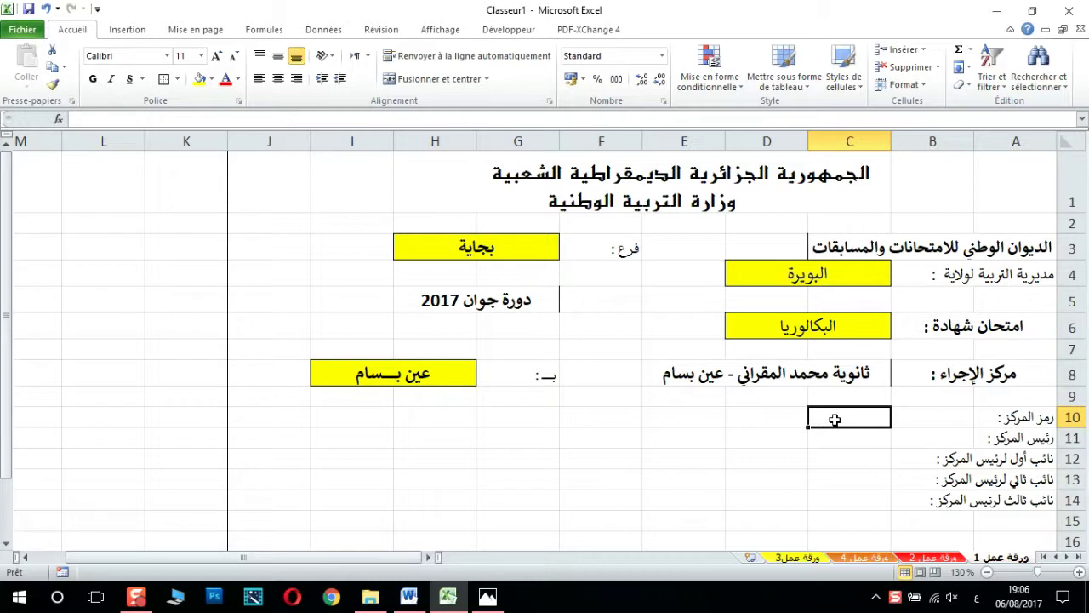
- Merge C10:D10 with orange fill, thick outside border and size 14, then enter 3310 filled down
drag(835, 420, 791, 418)
click(430, 78)
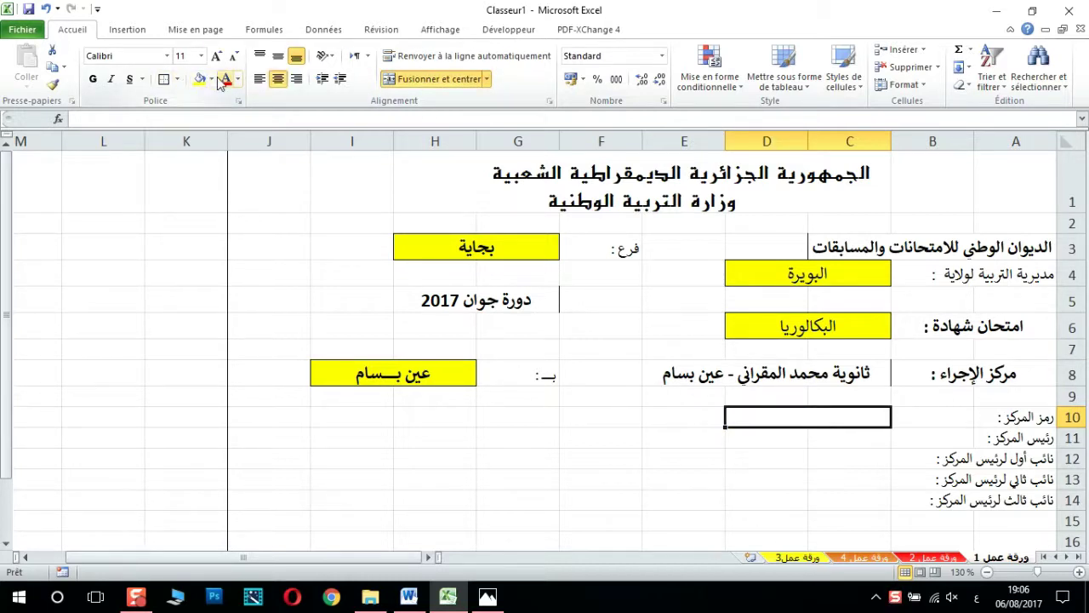
click(211, 79)
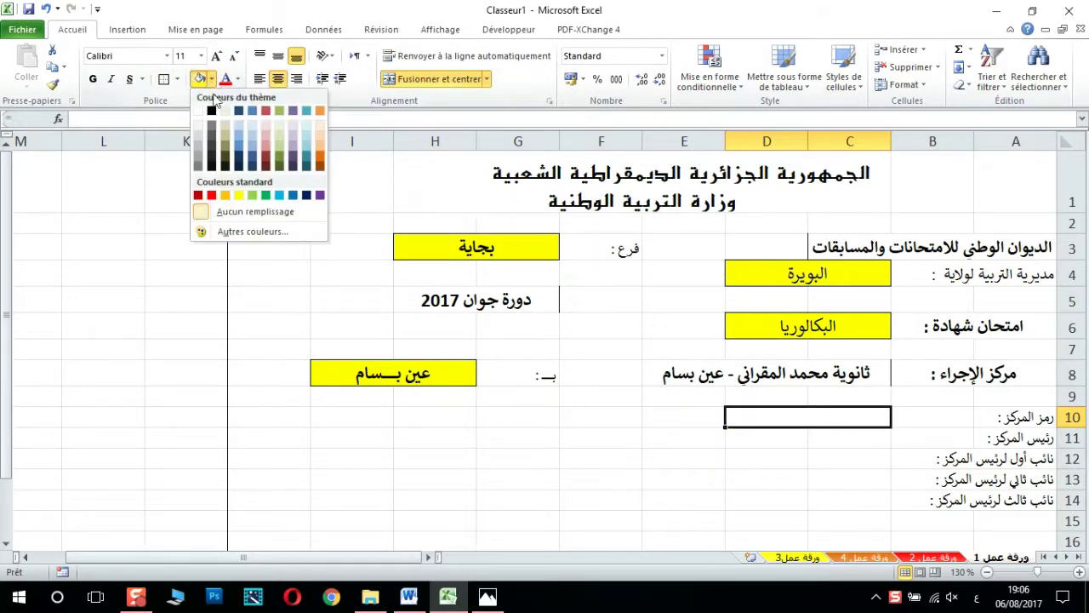
click(225, 195)
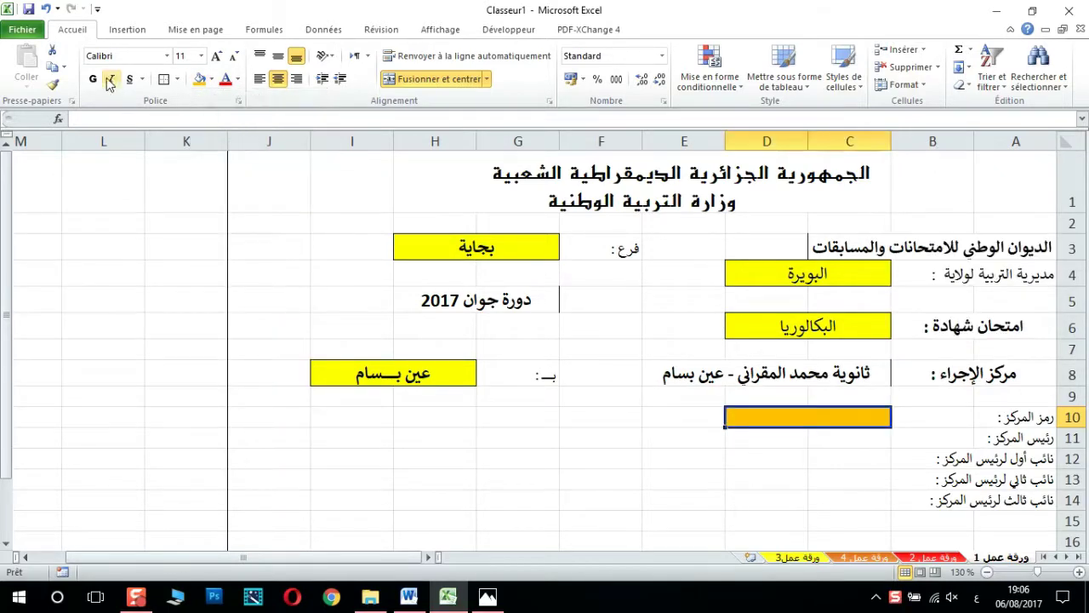
click(178, 79)
click(204, 242)
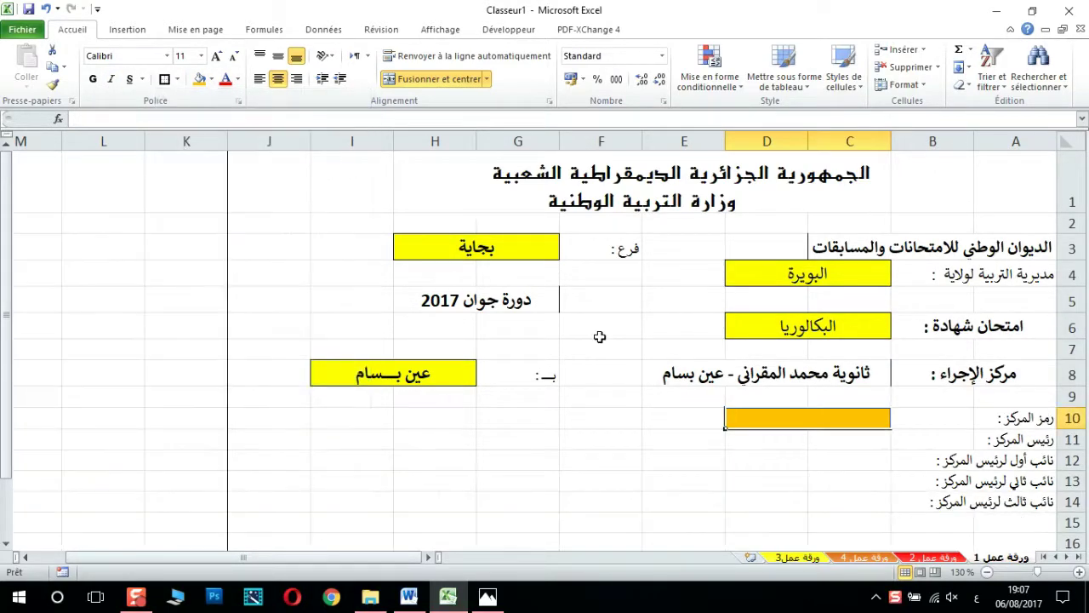
click(217, 57)
click(217, 57)
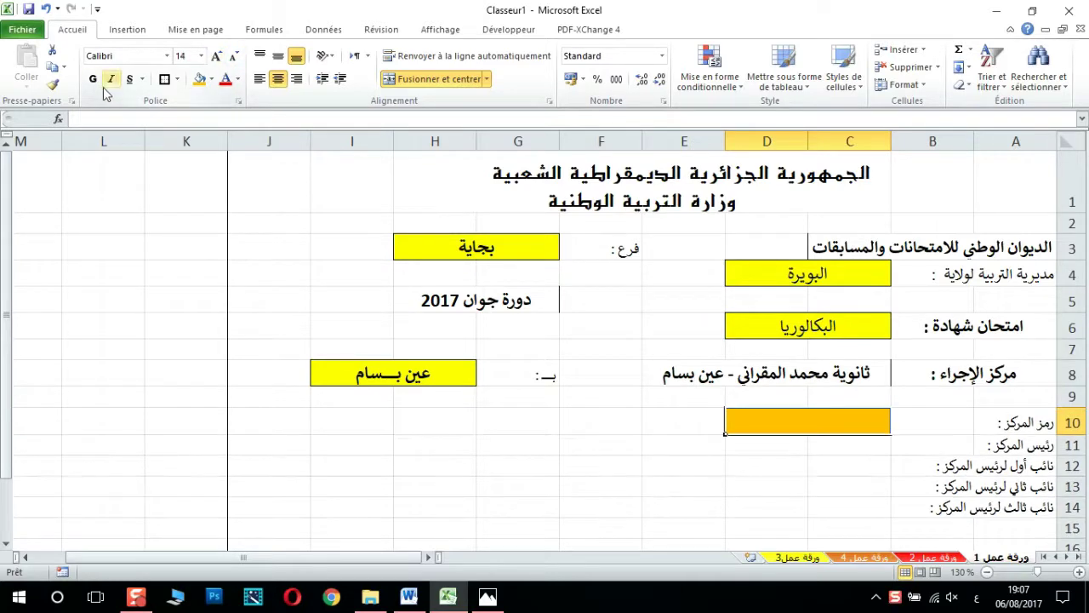
text(3310)
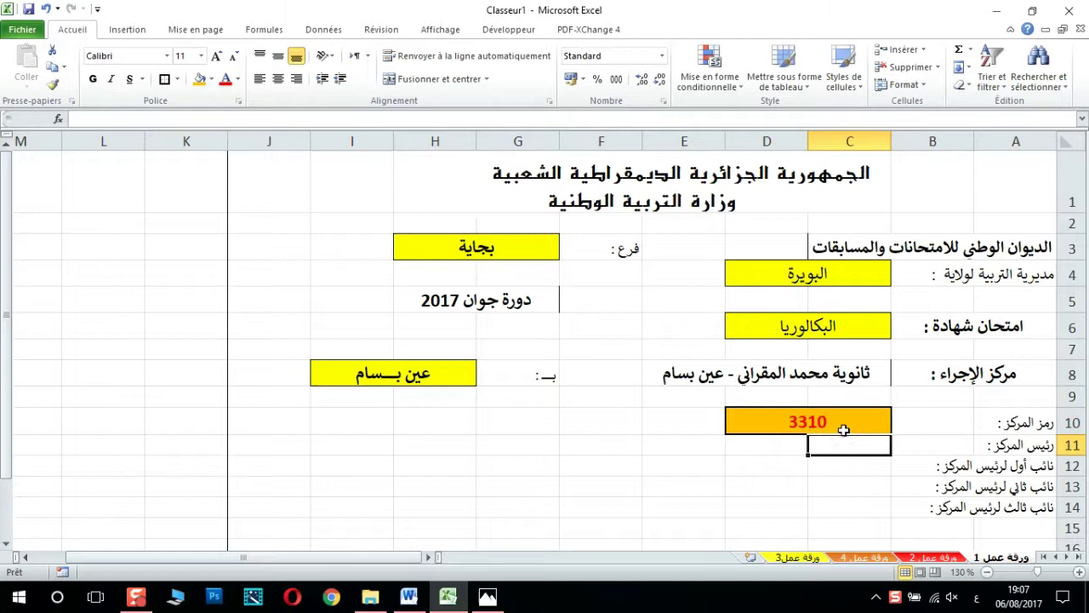
key(ctrl+Return)
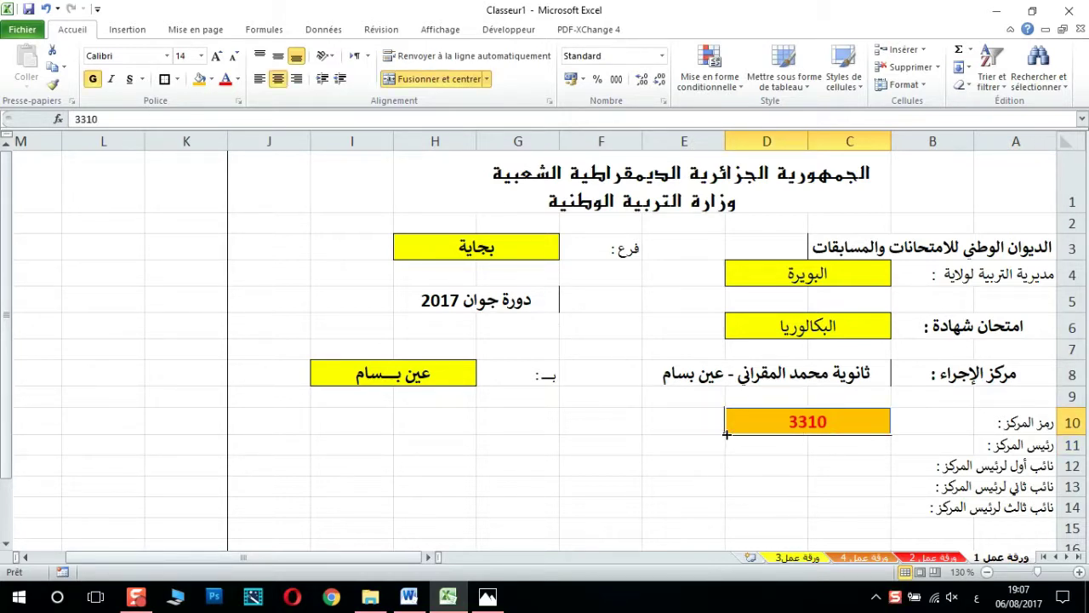
drag(726, 434, 733, 513)
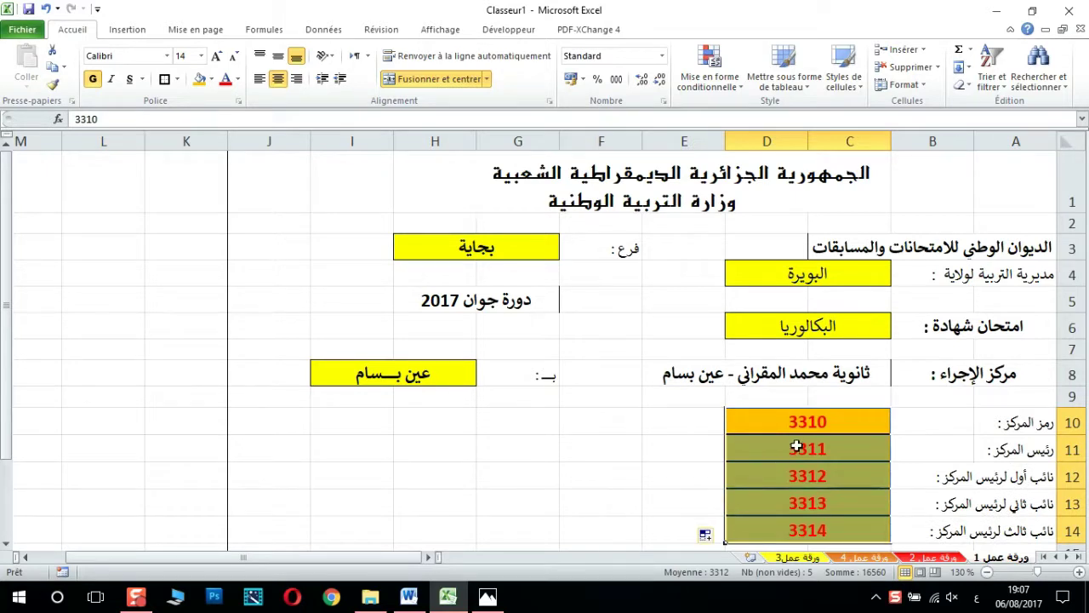
- Enter the centre head's and three deputy heads' names in rows 11–14
click(796, 446)
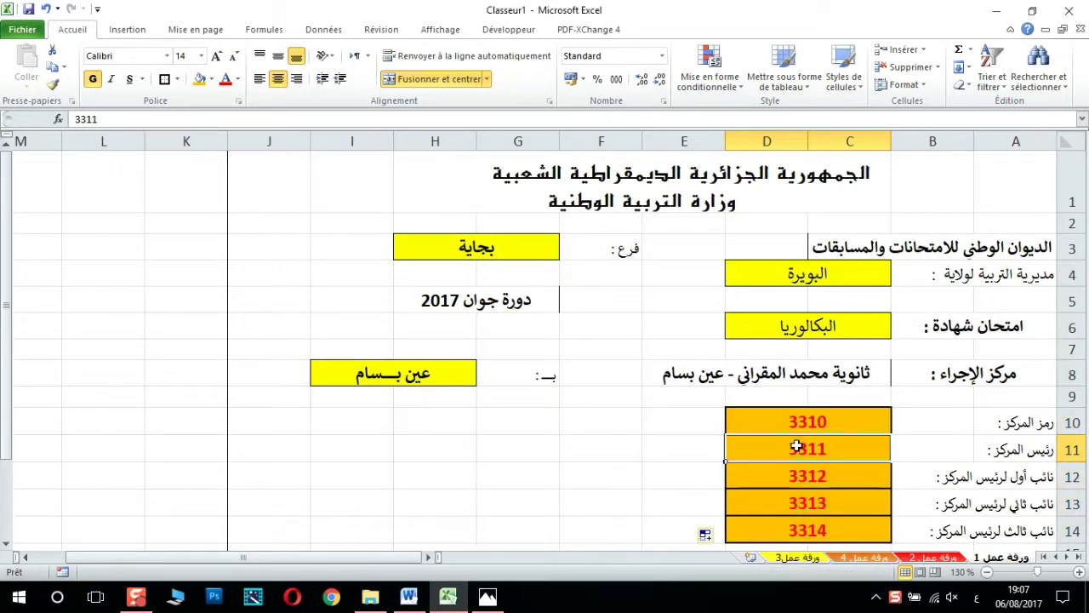
text(محمودي نور الدين)
click(787, 474)
text(محمد)
key(Return)
text(أحمد)
key(Return)
text(علي)
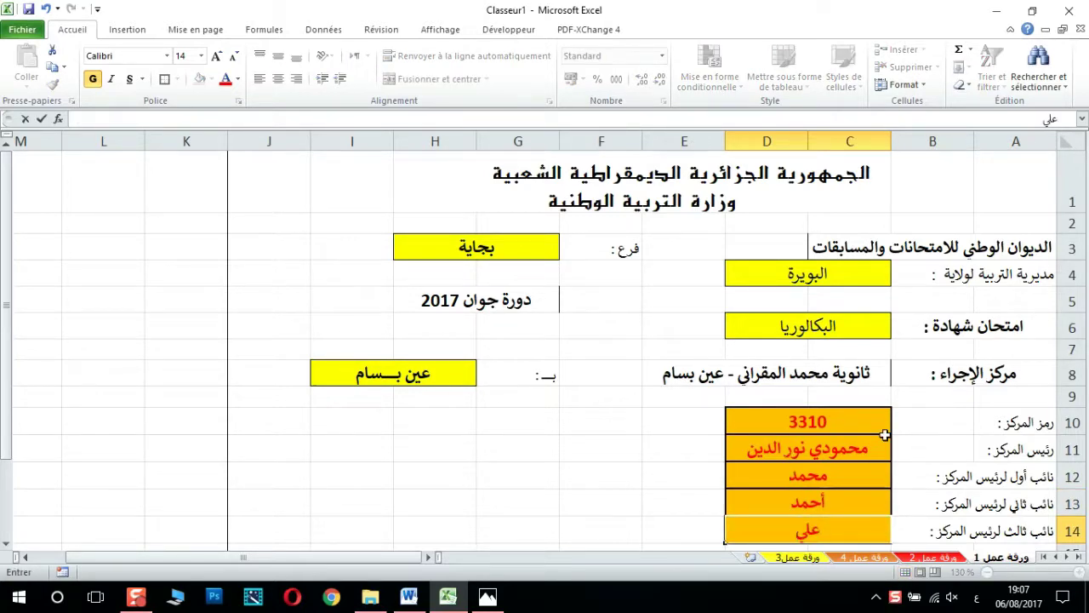
click(5, 544)
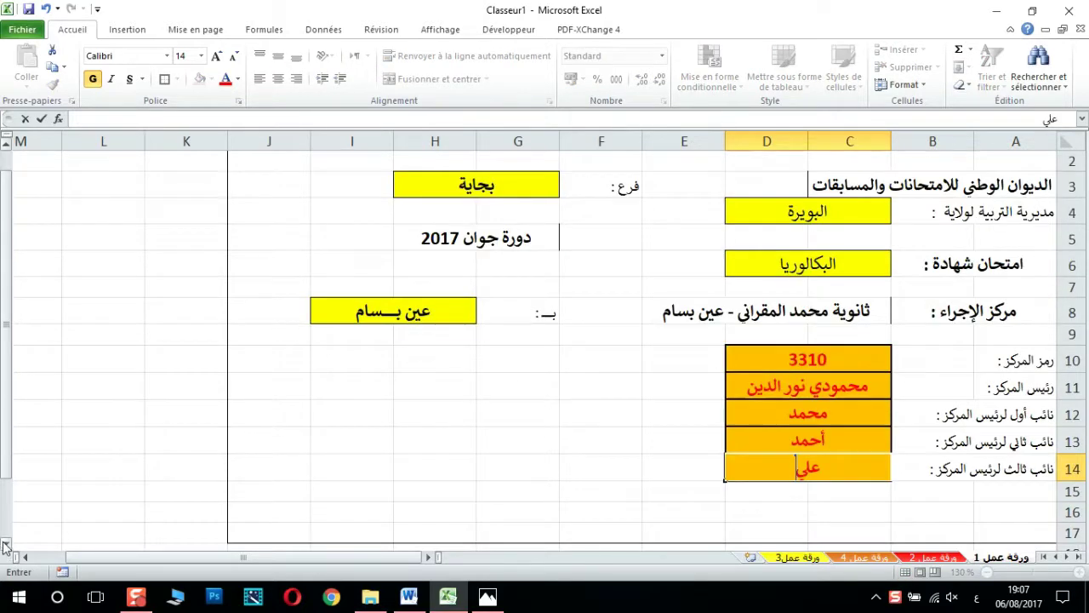
click(877, 501)
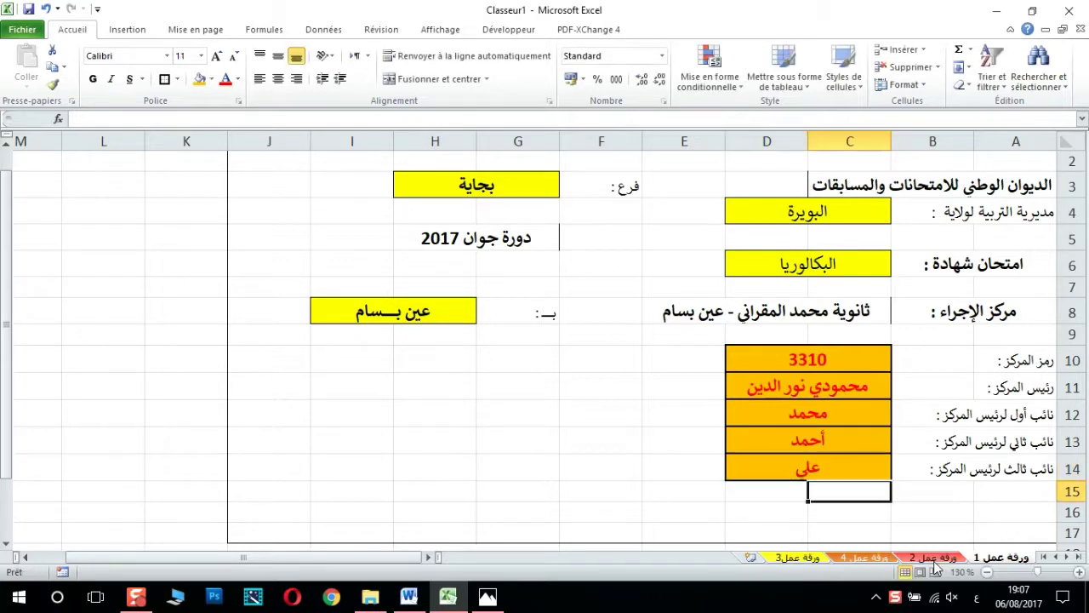
- Zoom out and re-merge the 3310 code cell across C10:E10
click(988, 572)
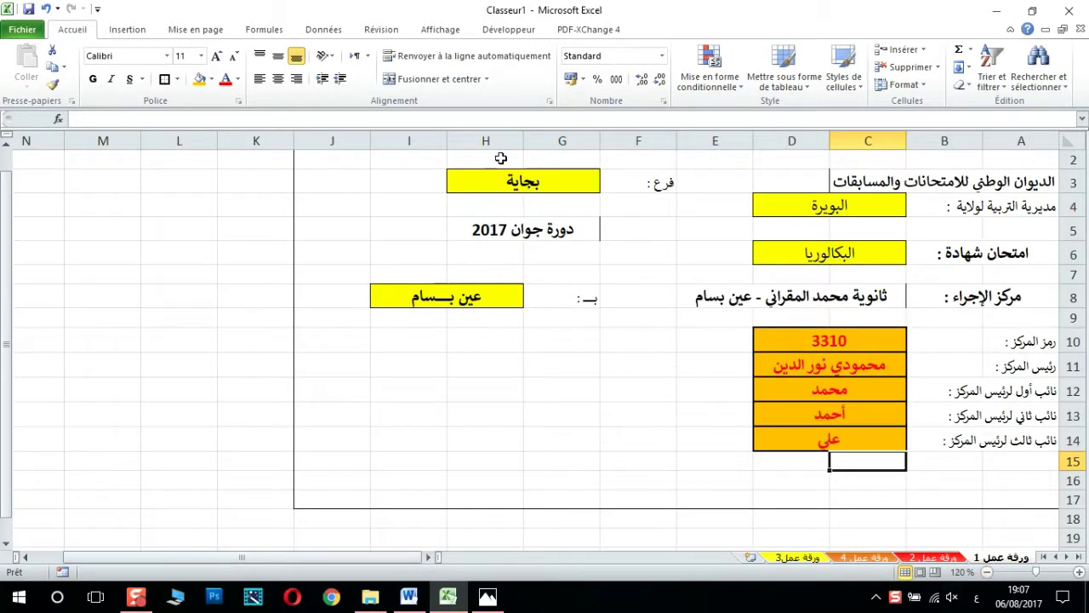
drag(5, 259, 4, 245)
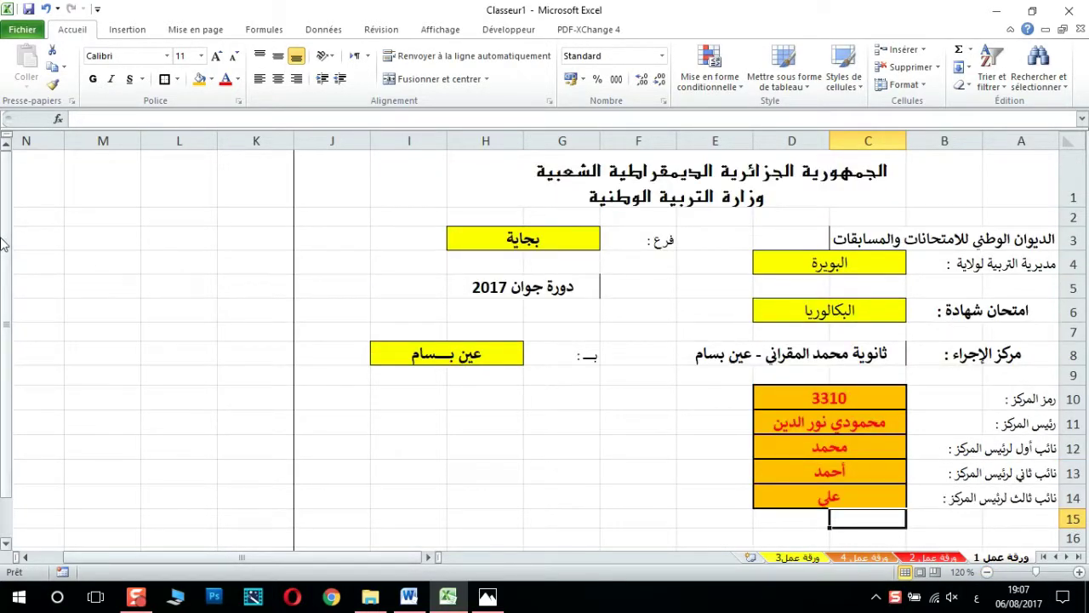
click(987, 572)
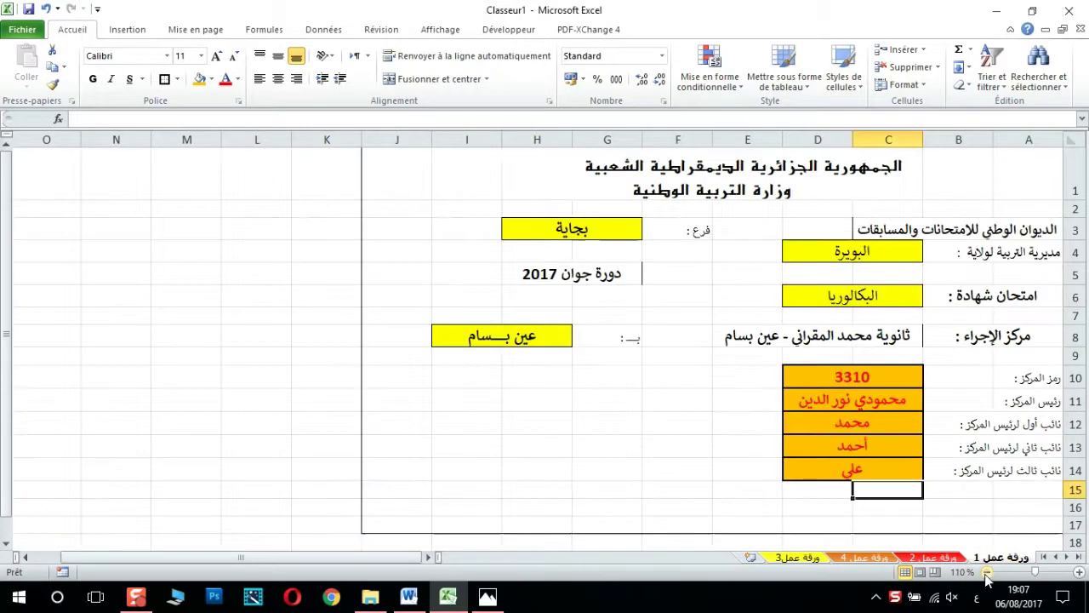
click(696, 381)
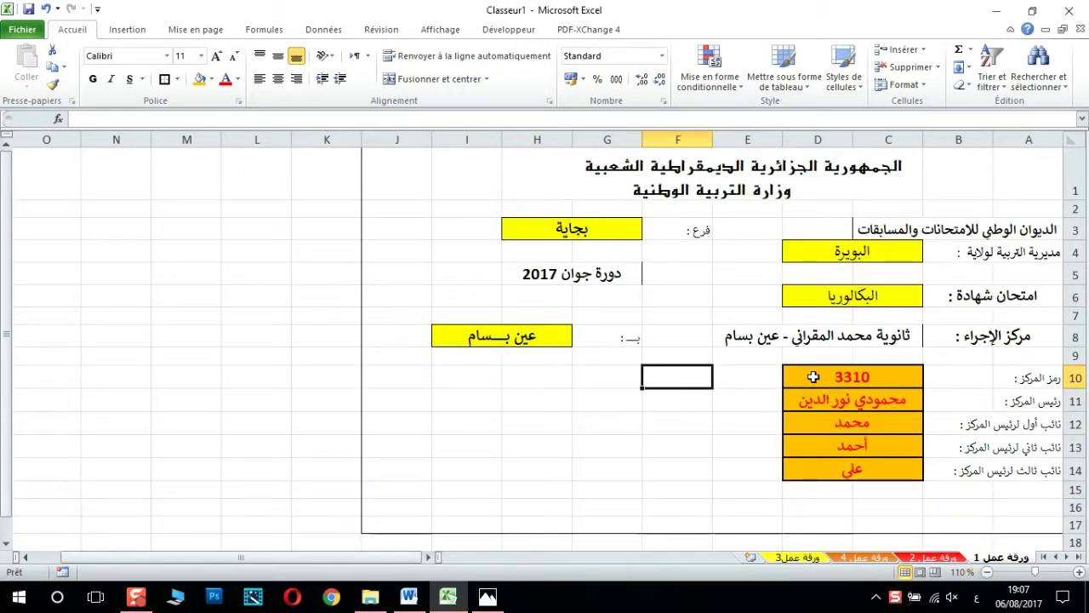
drag(813, 377, 776, 380)
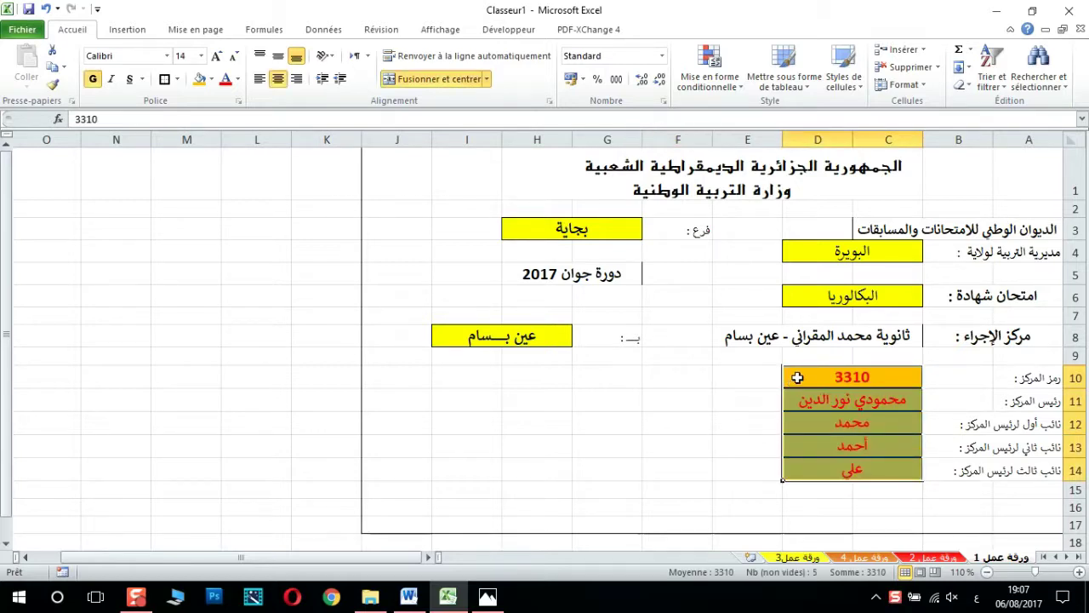
click(406, 80)
click(406, 80)
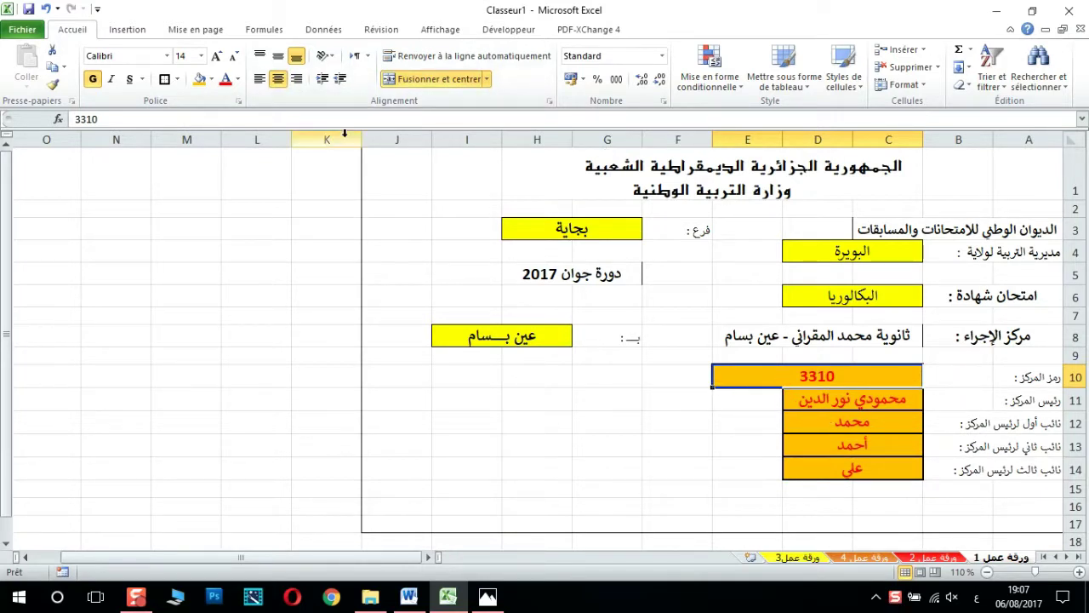
- Paint the merged orange format onto rows 11–14 and undo the stray paint on F13:H13
click(53, 85)
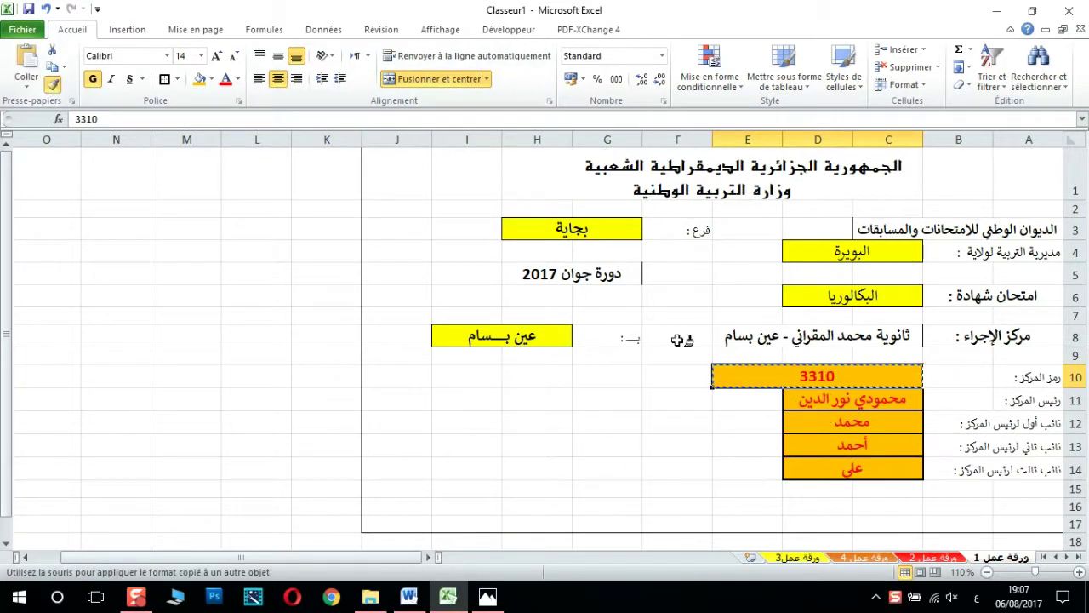
click(785, 407)
click(787, 421)
drag(815, 452, 766, 463)
click(663, 442)
click(45, 8)
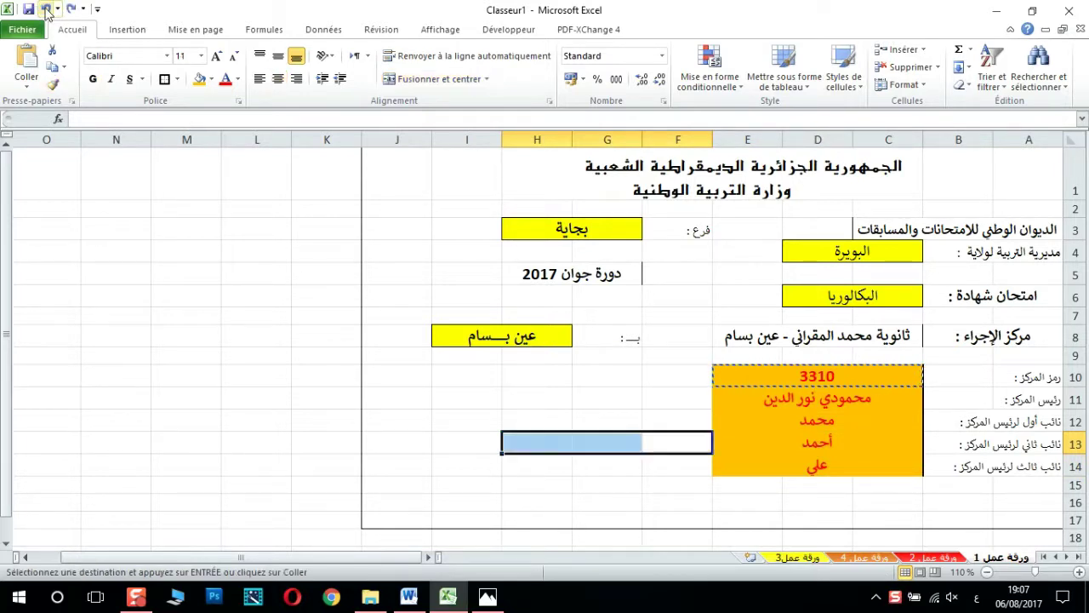
click(53, 84)
click(53, 85)
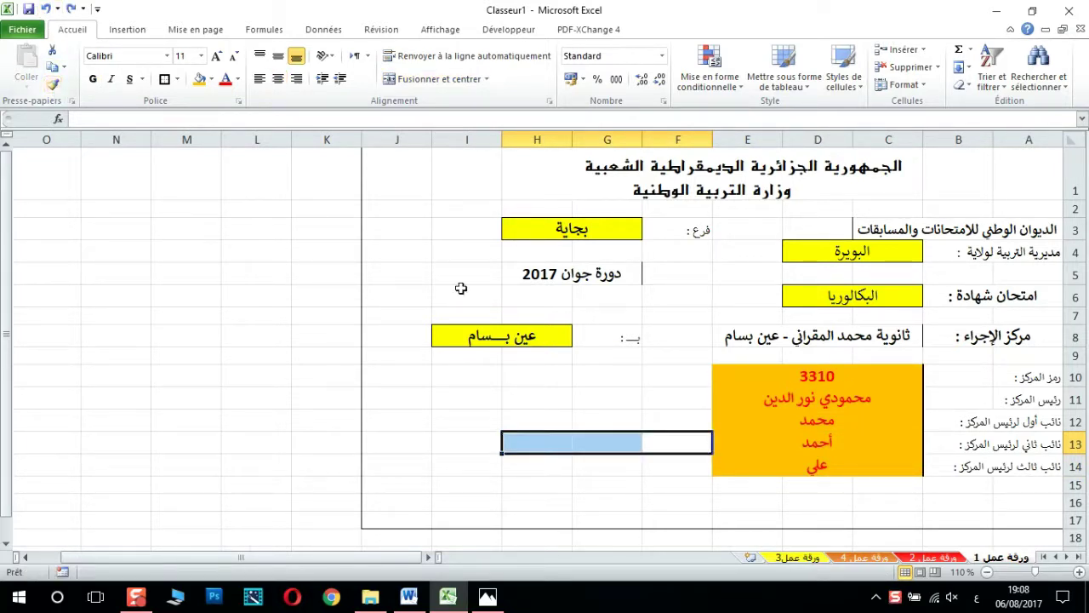
click(613, 378)
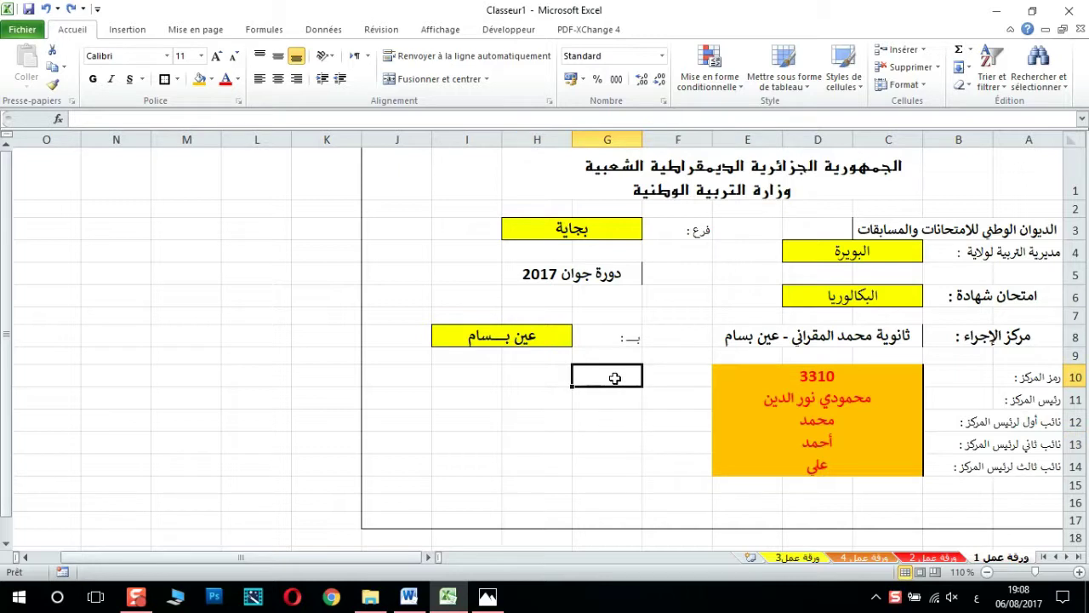
- Add a left-aligned 'الإطار :' label in F10 and copy it down to row 14
click(662, 380)
text(ال)
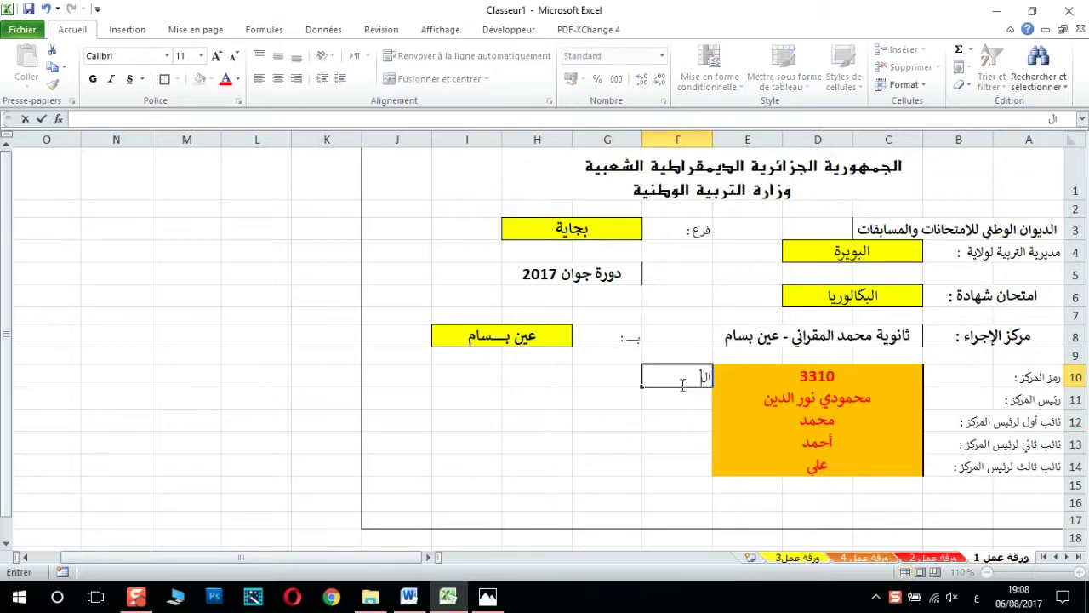
text(إطار)
text( :)
click(660, 377)
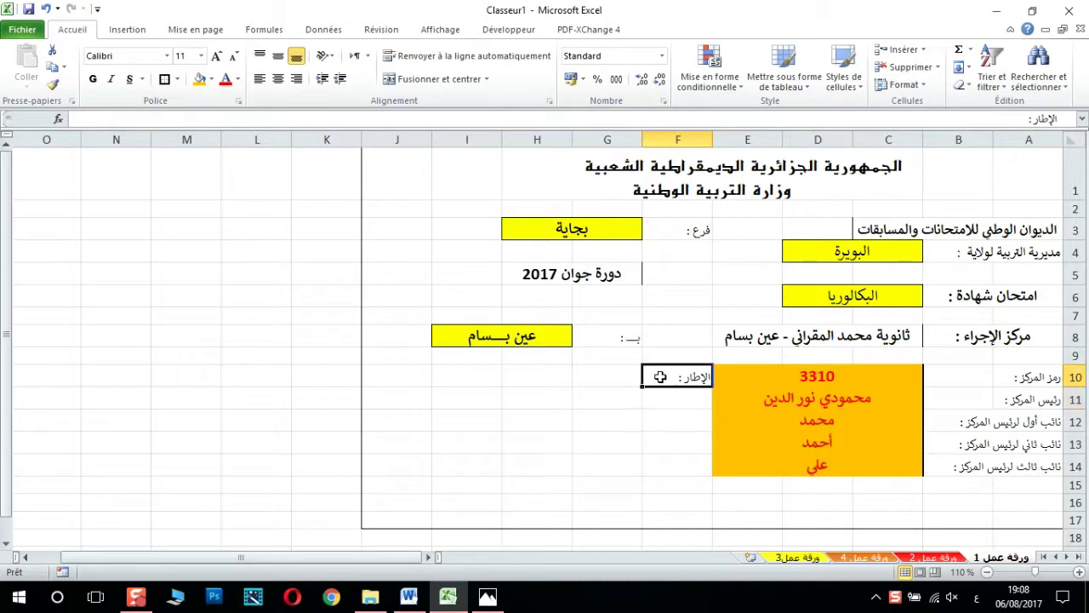
click(259, 78)
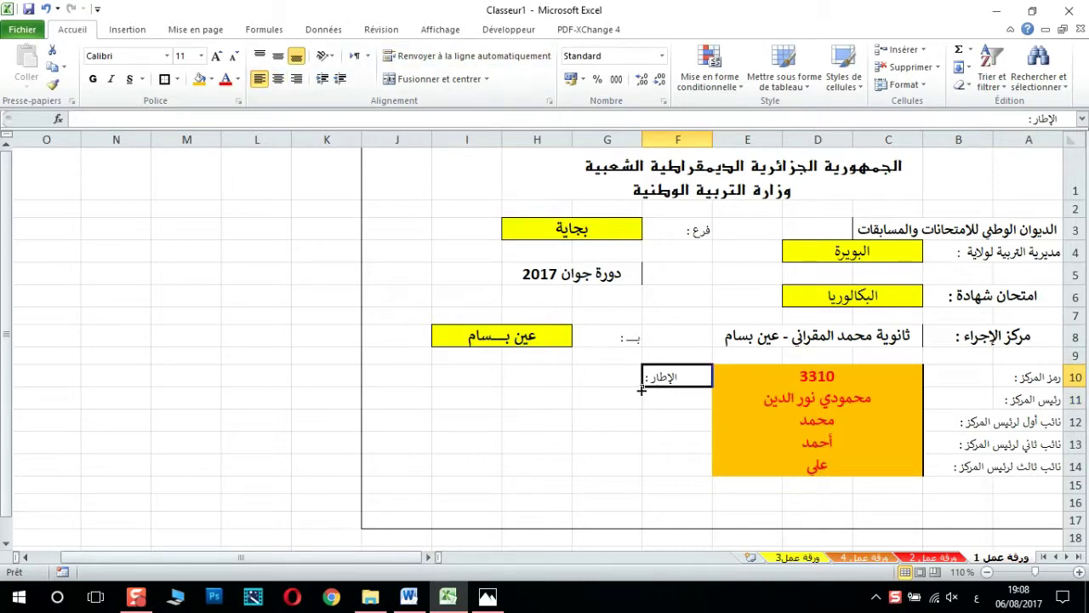
drag(643, 385, 645, 473)
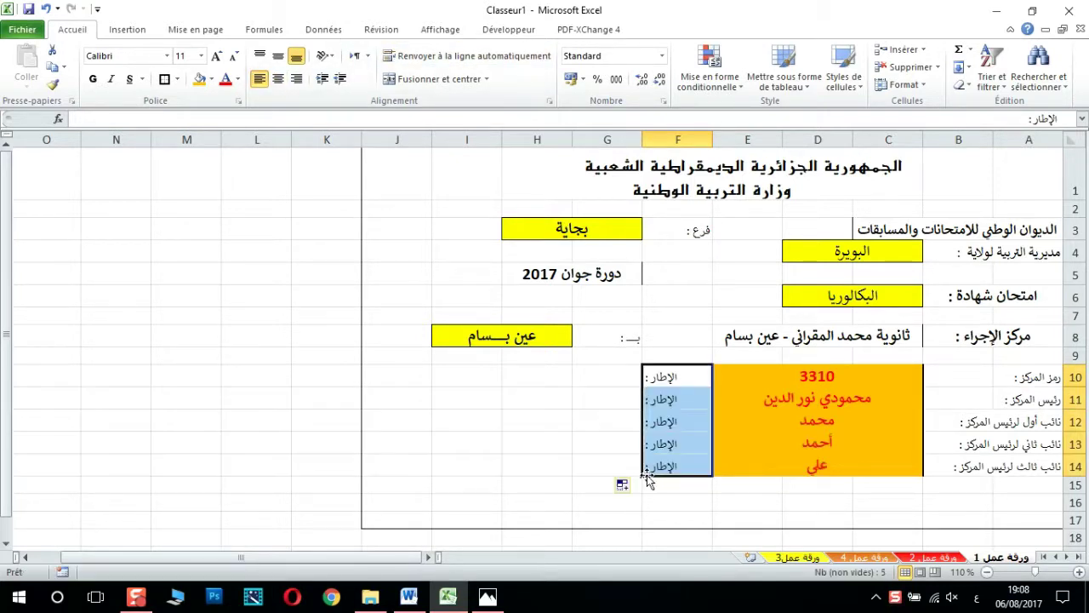
click(567, 385)
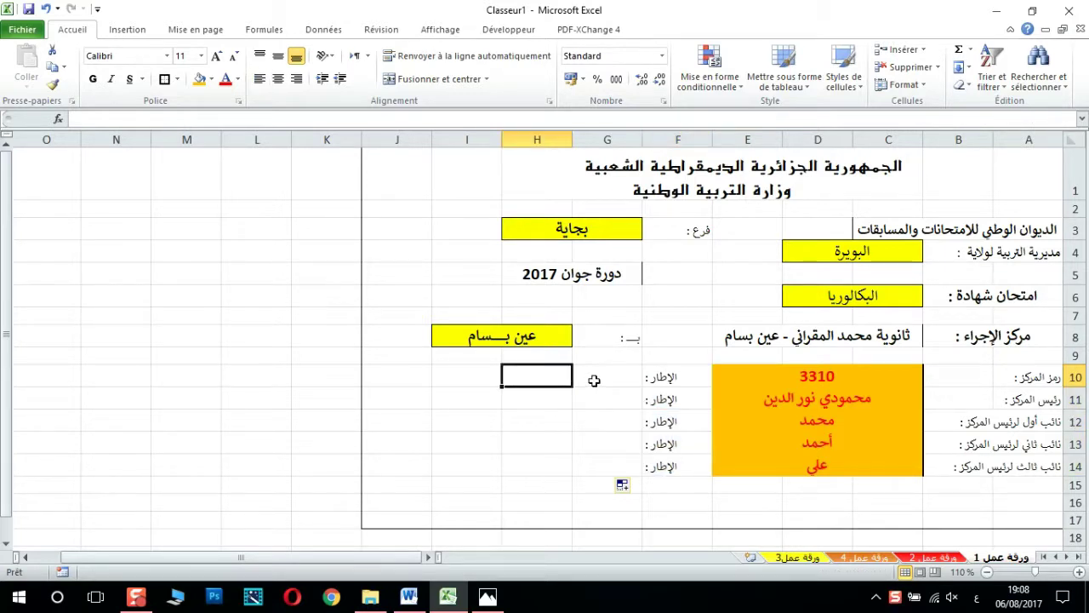
- Paint the yellow merged format onto H10:I14 and remove its inner borders
click(509, 341)
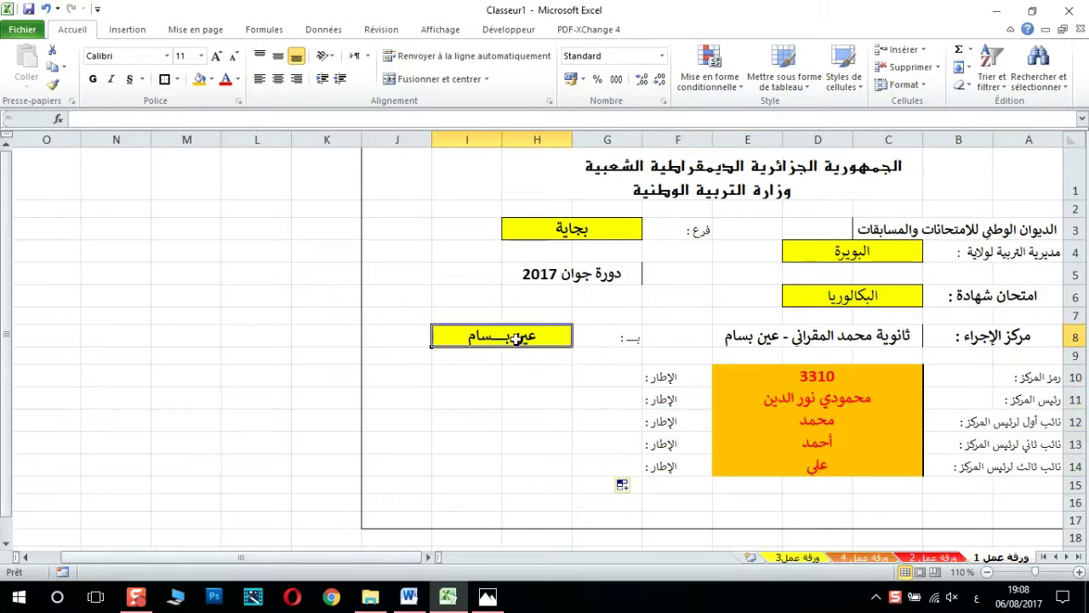
click(53, 84)
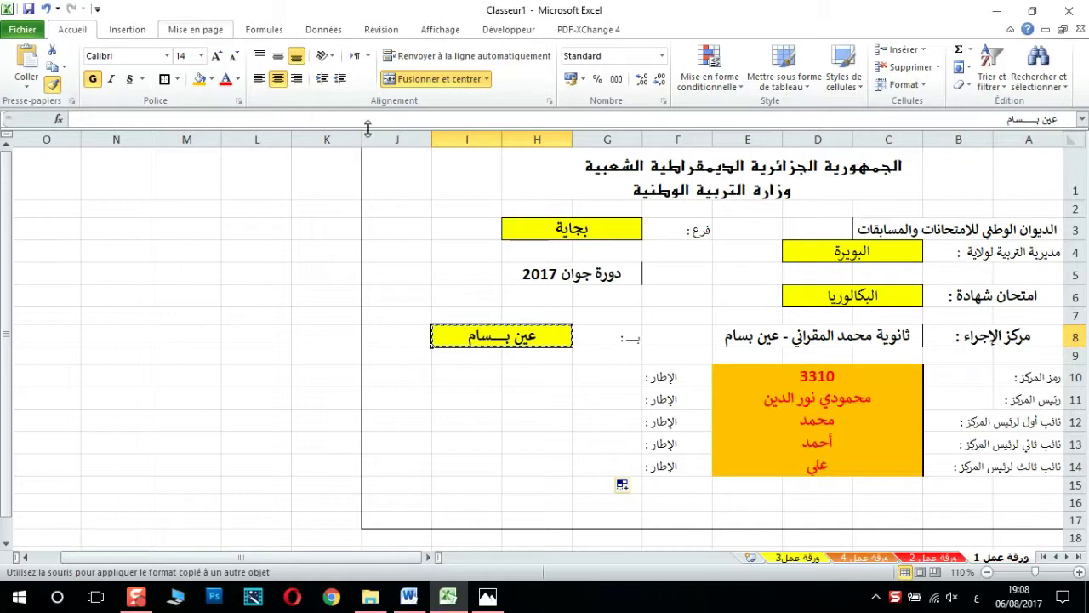
click(530, 382)
drag(432, 386, 441, 473)
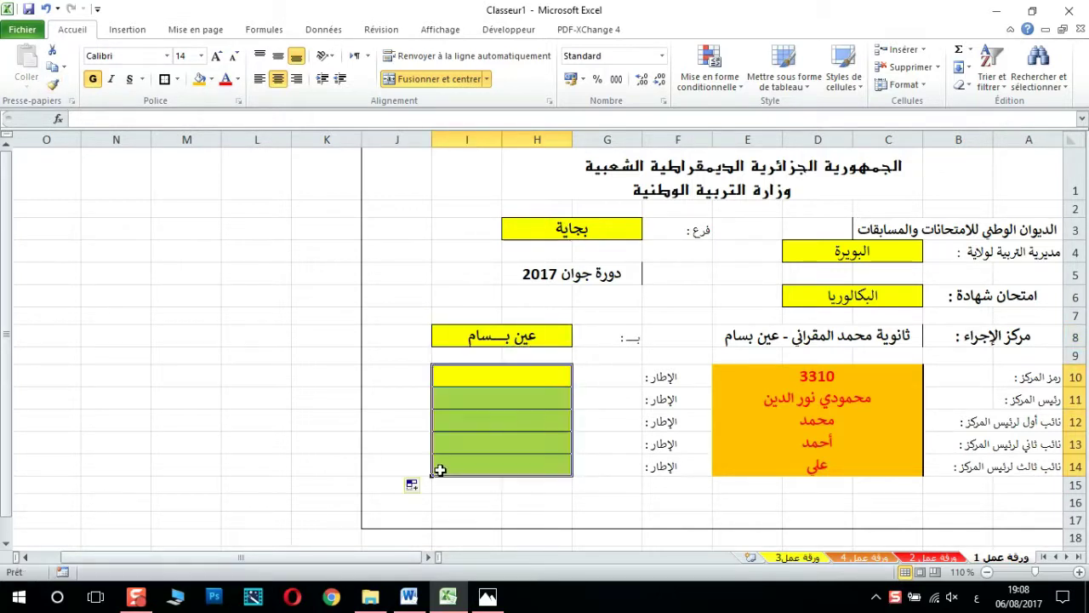
click(177, 79)
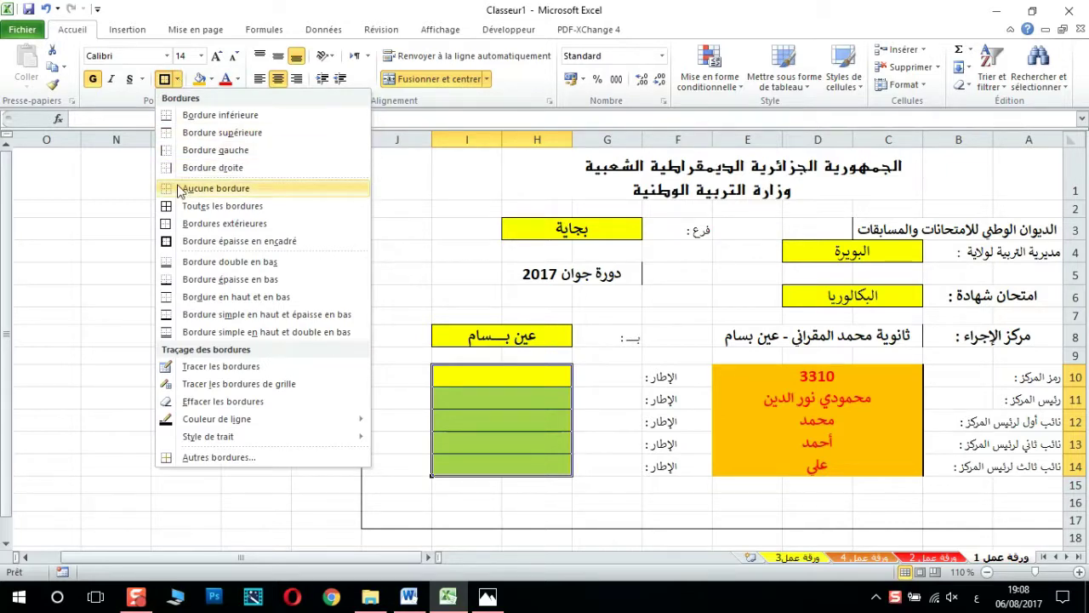
click(216, 188)
click(557, 463)
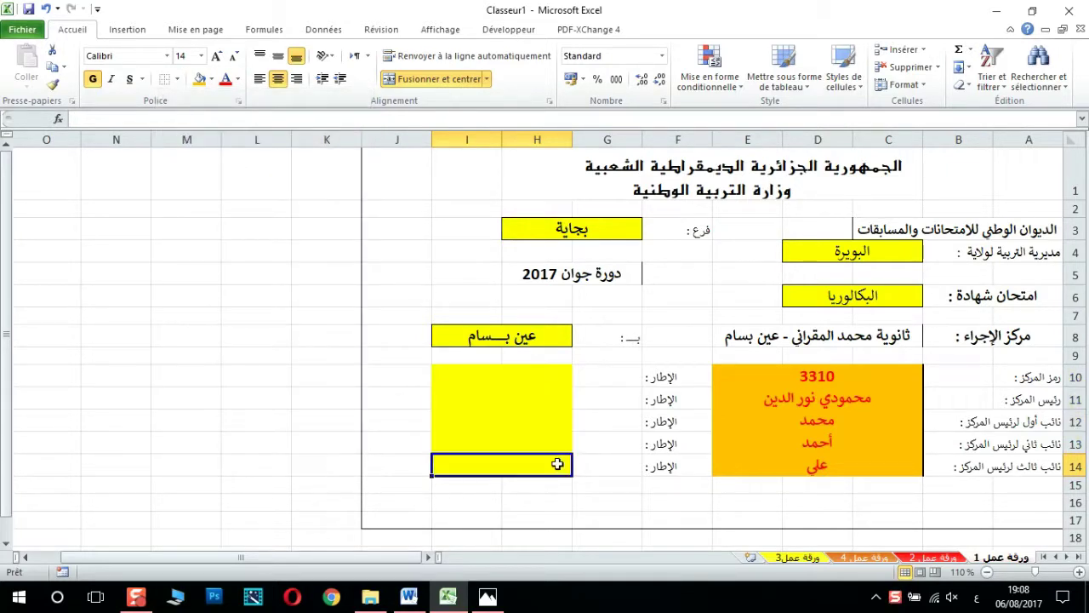
- Enter the roles مدير ثانوية, ناظر, مقتصد and مستشار down the yellow cells
click(540, 377)
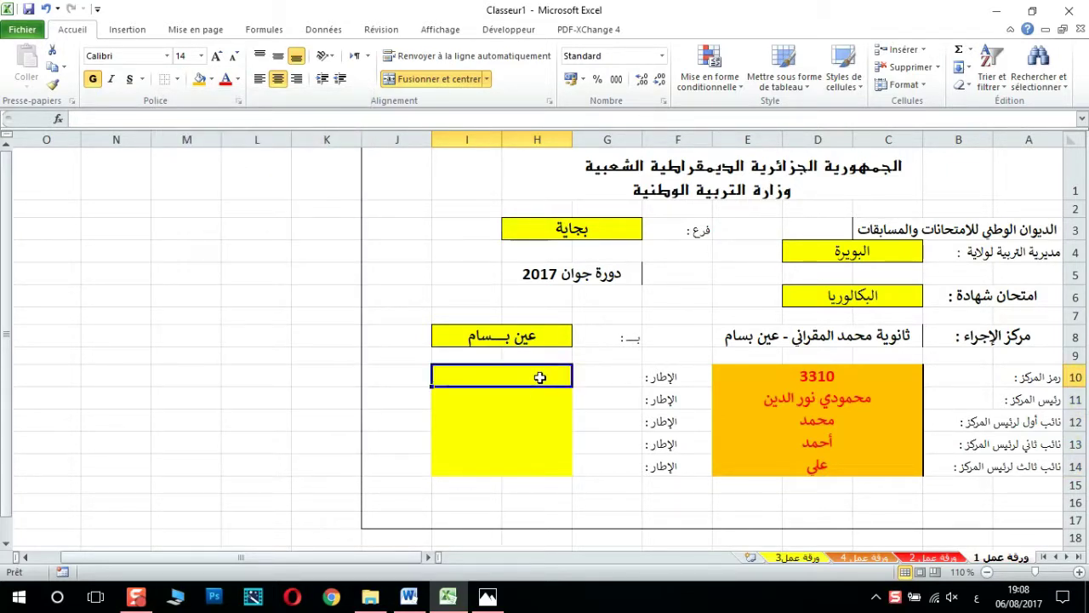
text(مدير ثانوية)
key(Return)
text(ناظر)
key(Return)
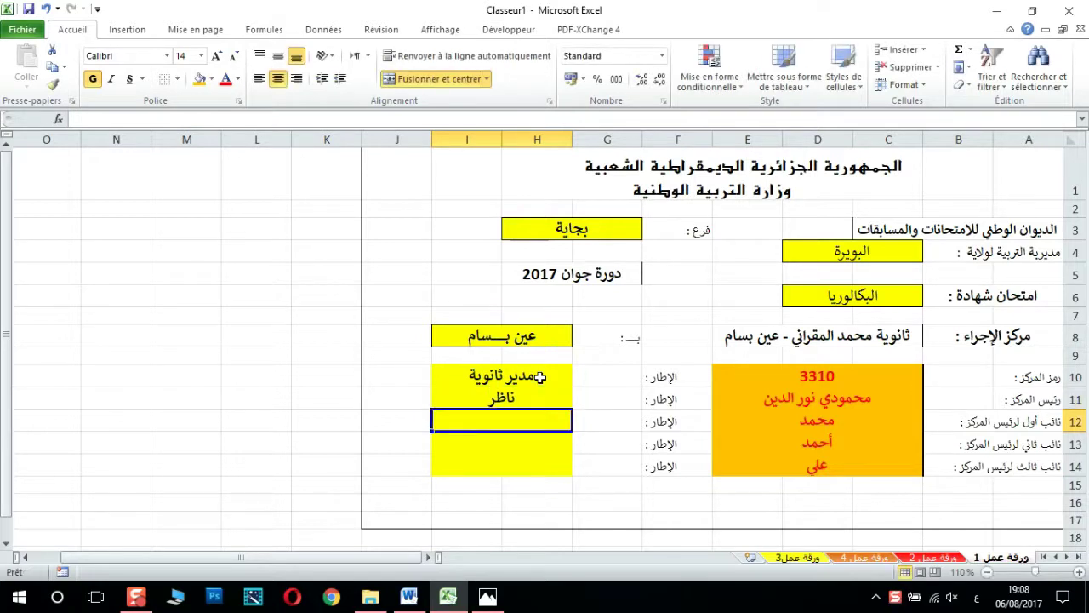
text(مقتصد)
key(Return)
text(أ)
text(مستشار)
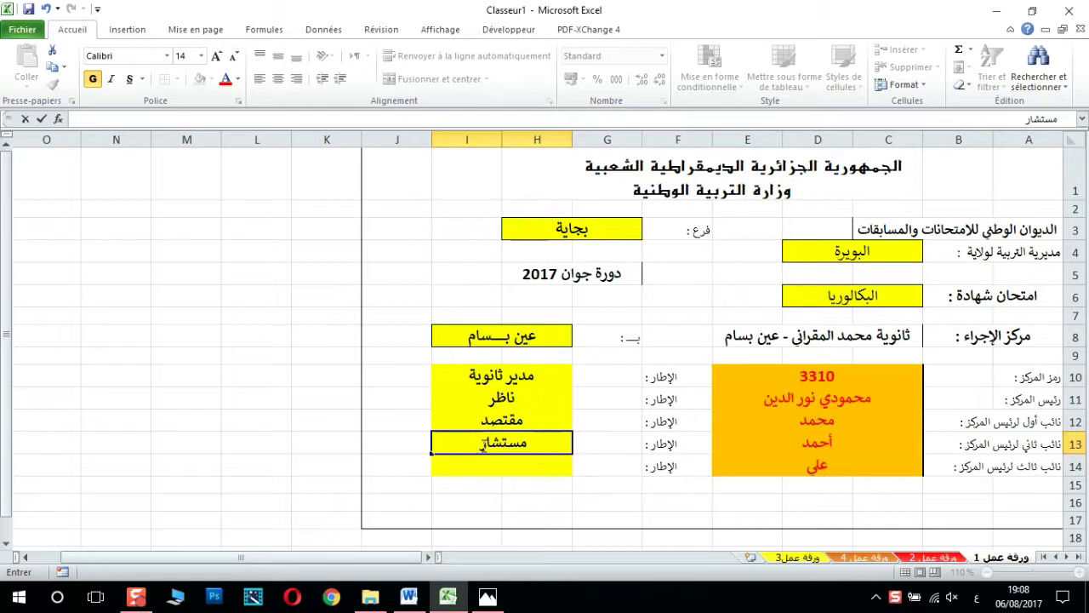
- Move the role titles down one row into rows 11–14
drag(511, 378, 506, 445)
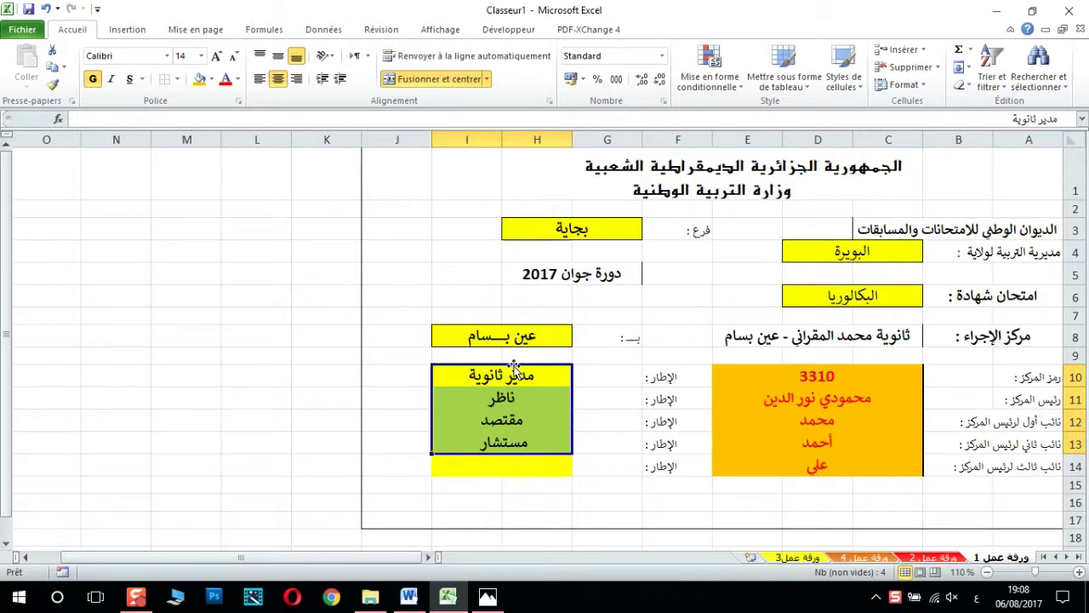
drag(515, 367, 509, 393)
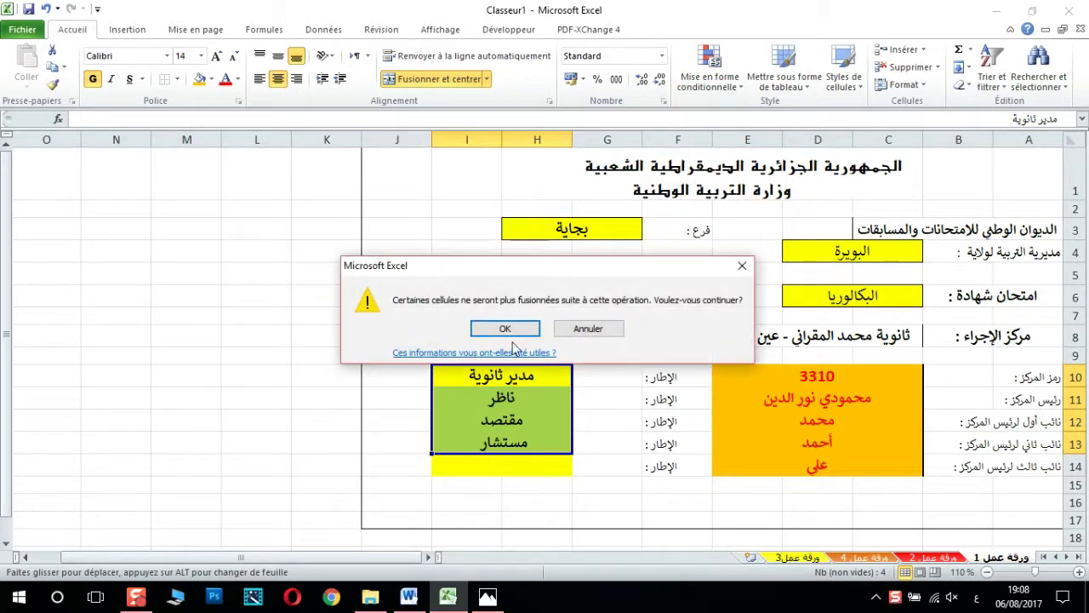
click(508, 328)
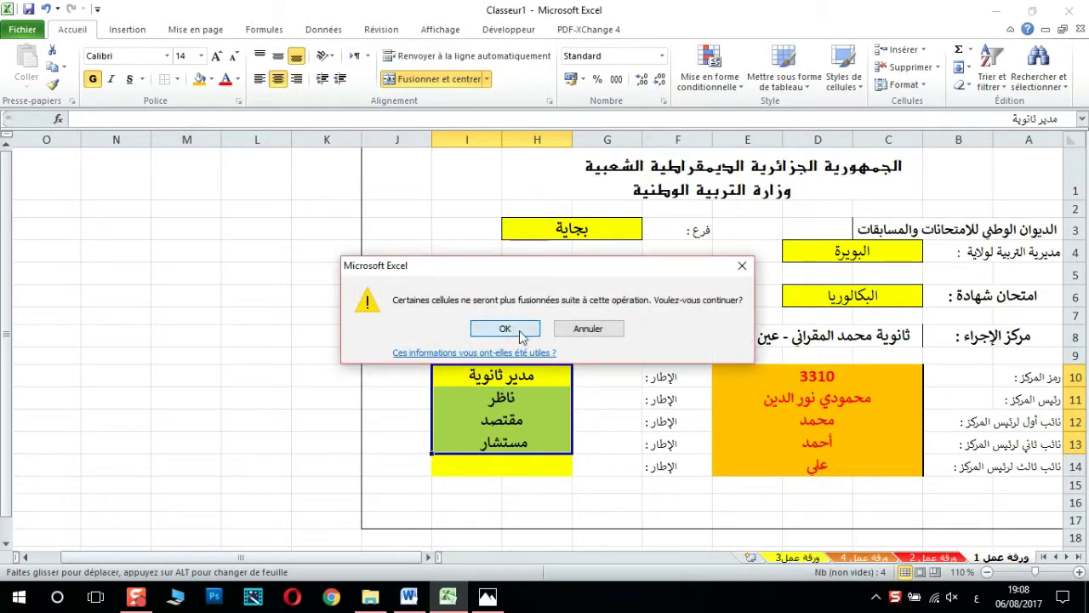
click(660, 382)
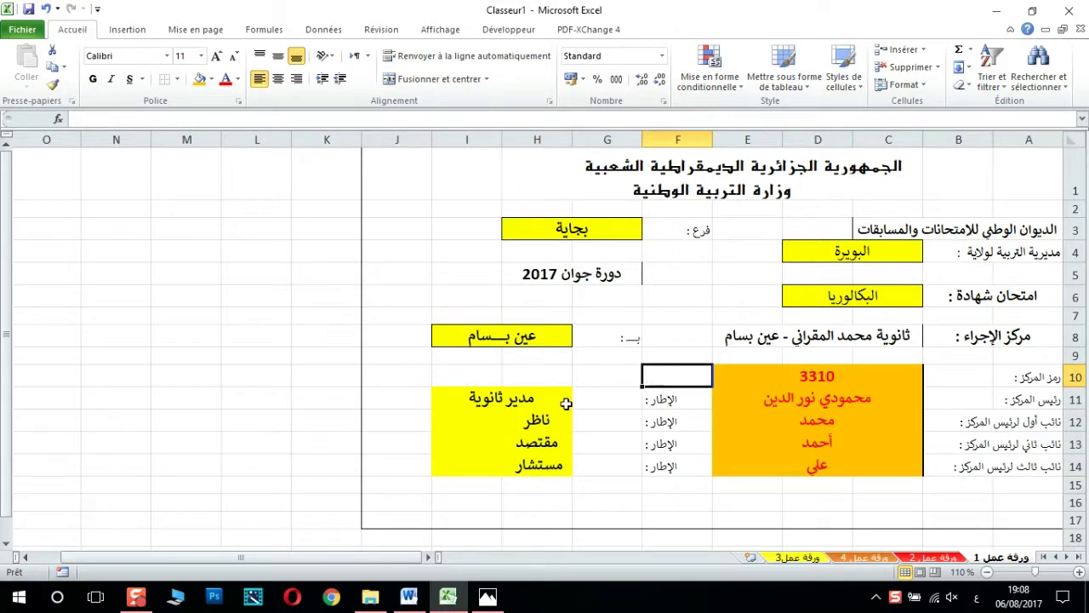
- Merge and centre the ناظر, مقتصد and مستشار cells across columns H–I
drag(538, 400, 472, 466)
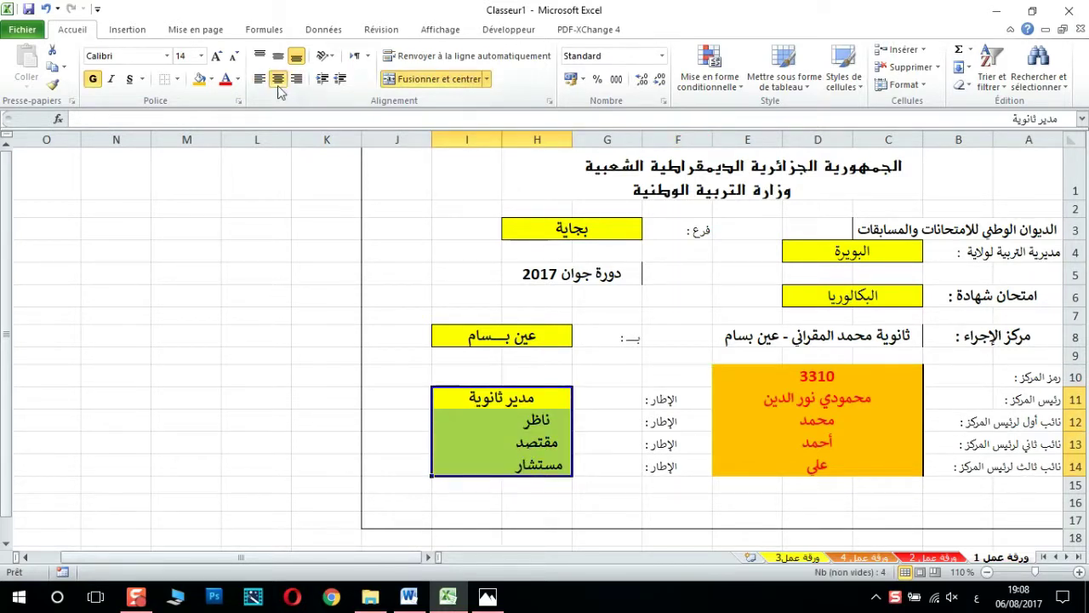
drag(529, 420, 491, 421)
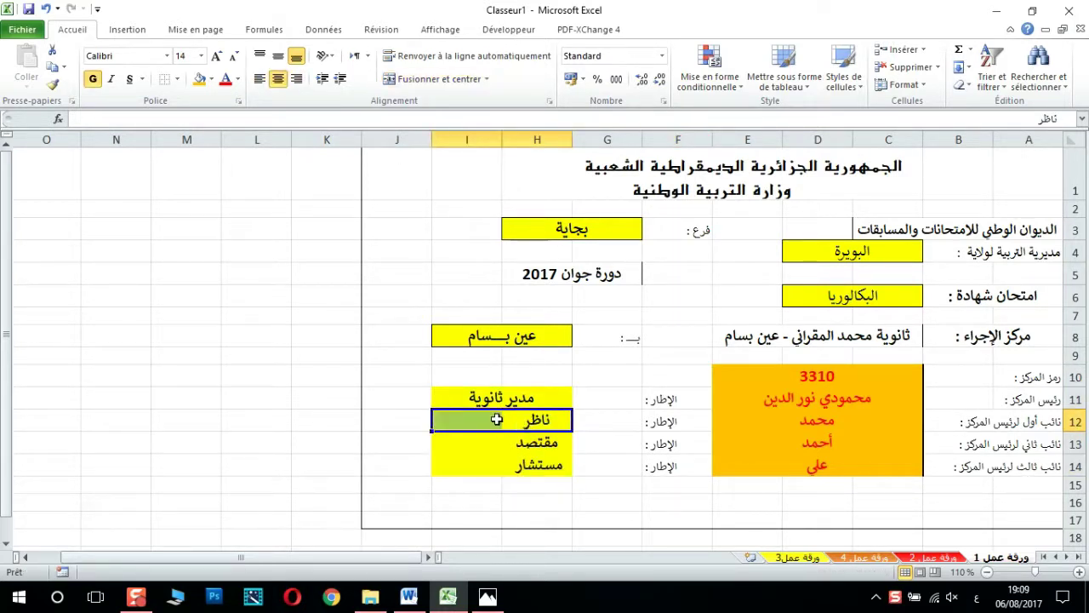
click(451, 83)
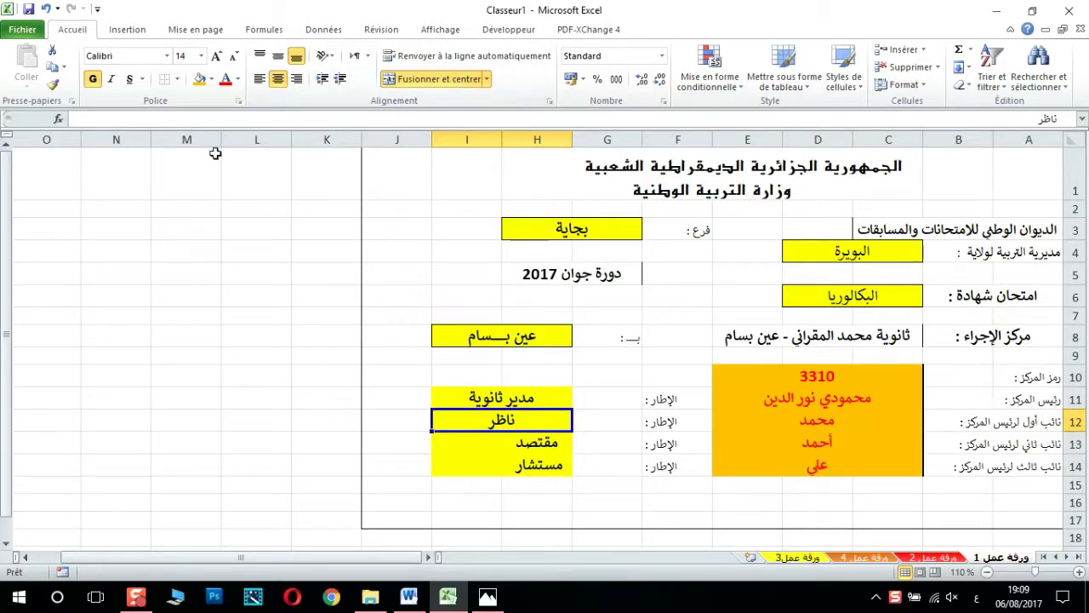
click(52, 83)
click(511, 443)
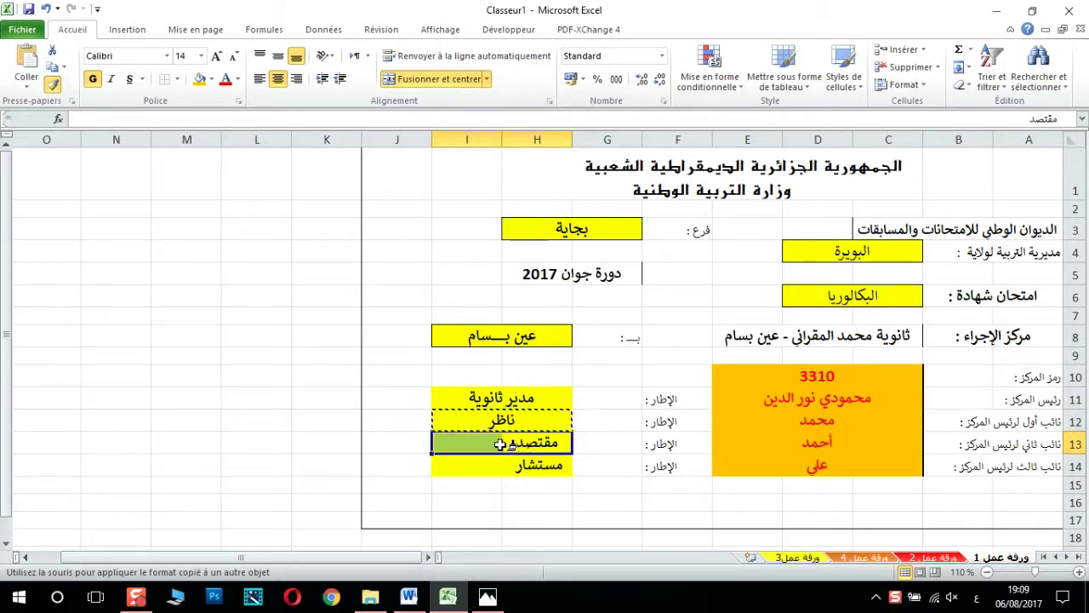
drag(511, 443, 159, 152)
click(434, 387)
click(483, 439)
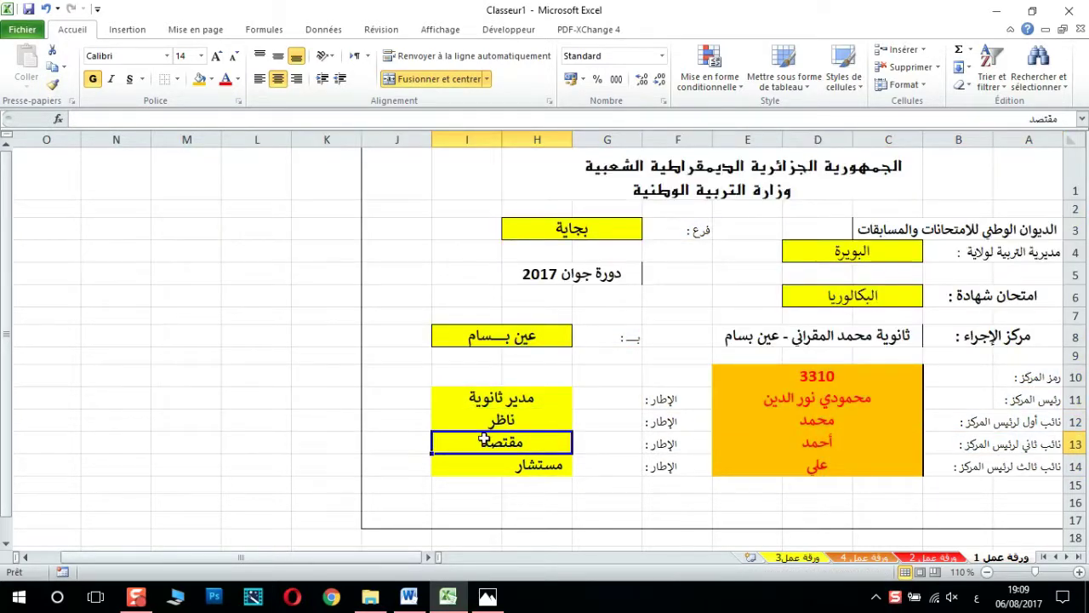
click(52, 85)
click(491, 467)
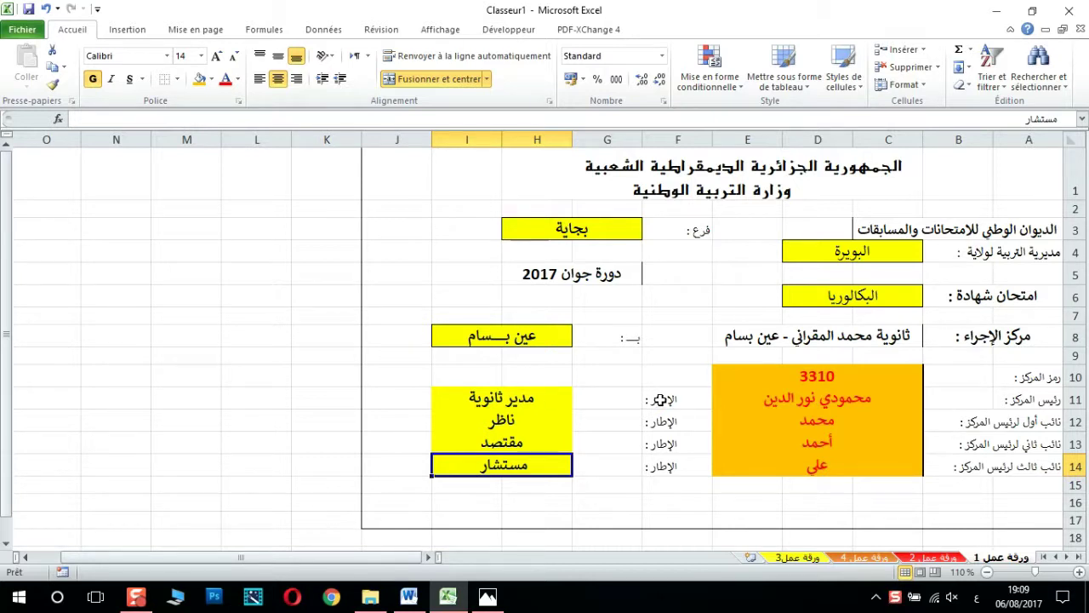
drag(661, 400, 619, 468)
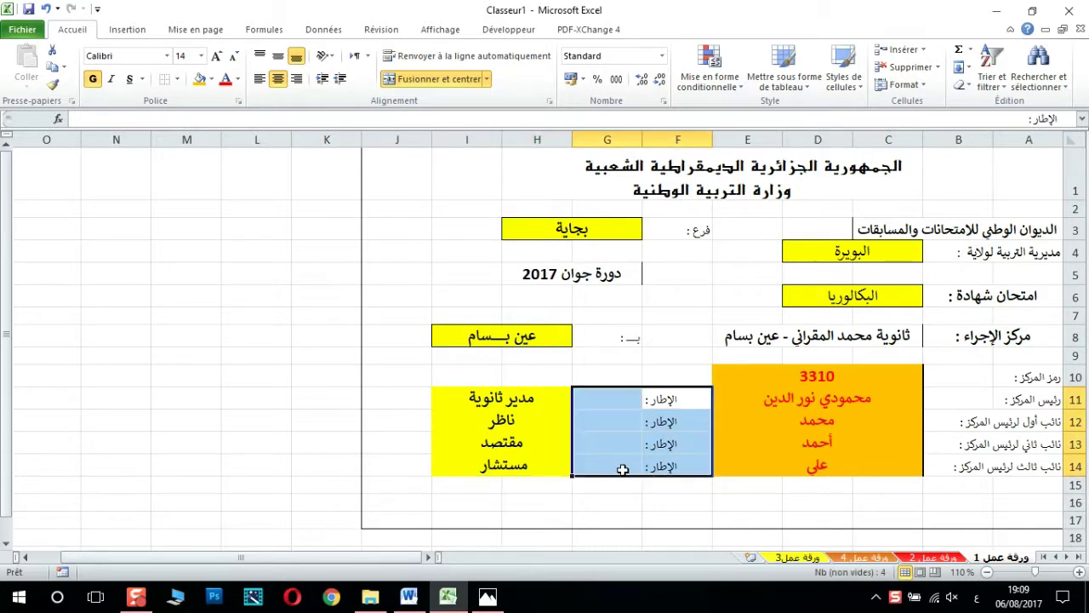
- Merge and centre the 'الإطار :' label across F11:G11 and copy it down to row 14
click(446, 79)
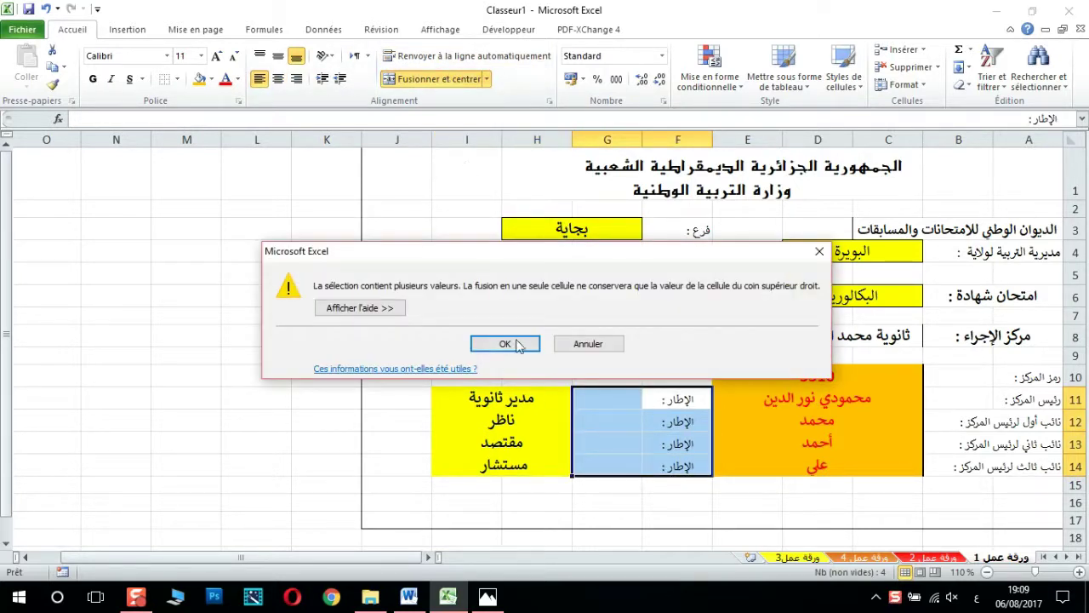
click(505, 344)
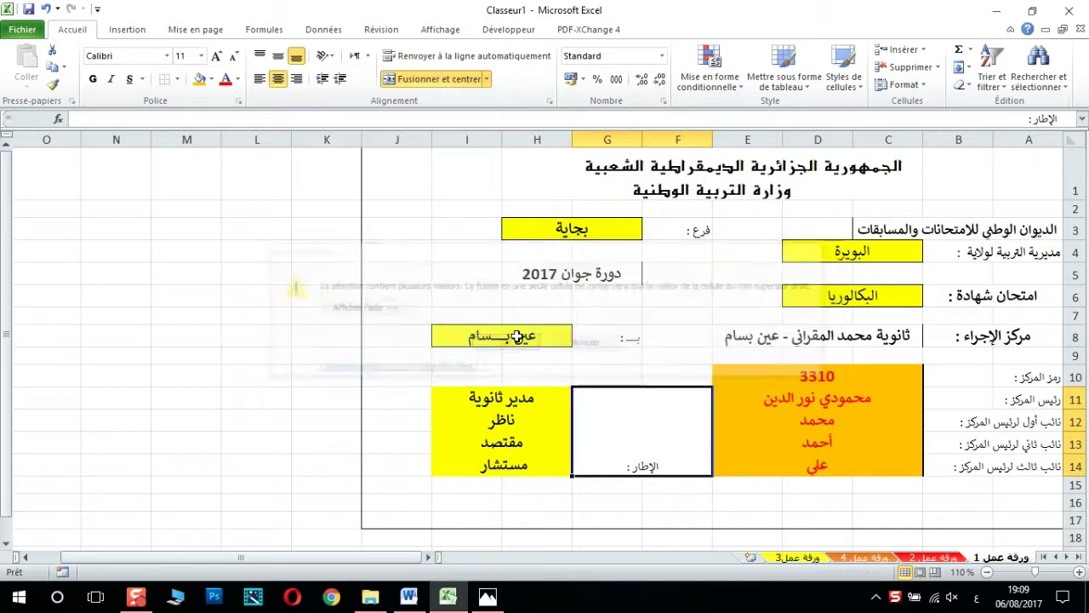
click(46, 8)
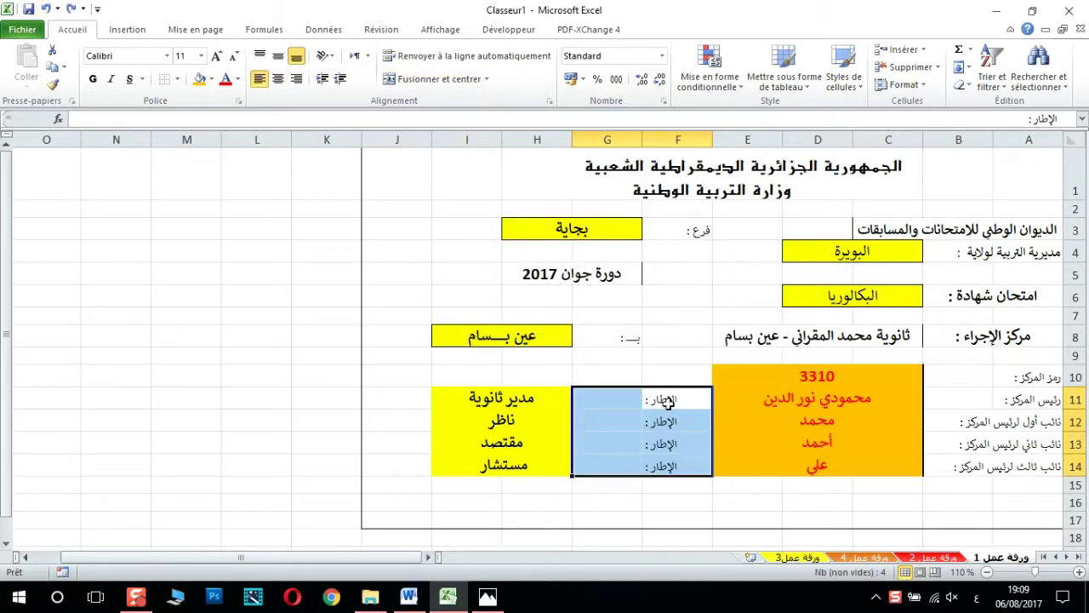
drag(668, 402, 636, 402)
click(435, 78)
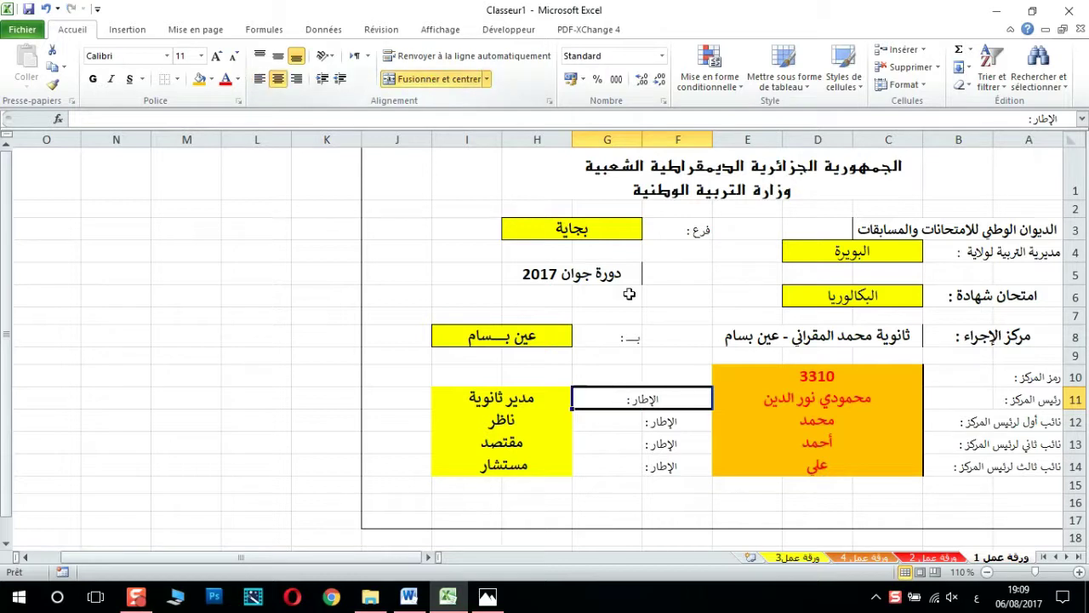
drag(574, 410, 578, 469)
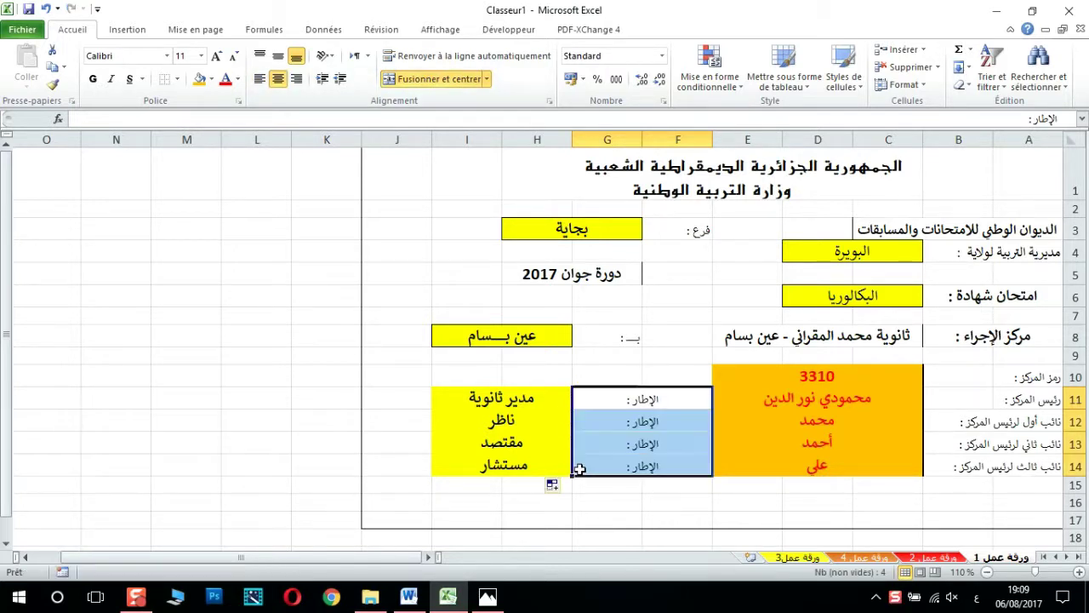
- Enlarge the four labels to 14 points and make them bold
click(216, 57)
click(216, 58)
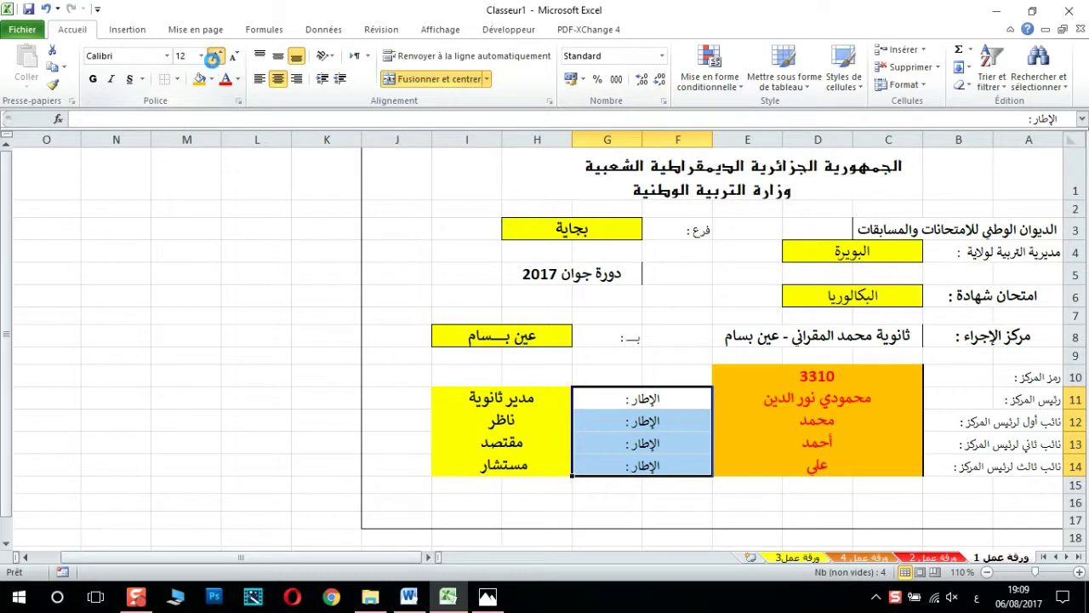
click(96, 80)
click(821, 420)
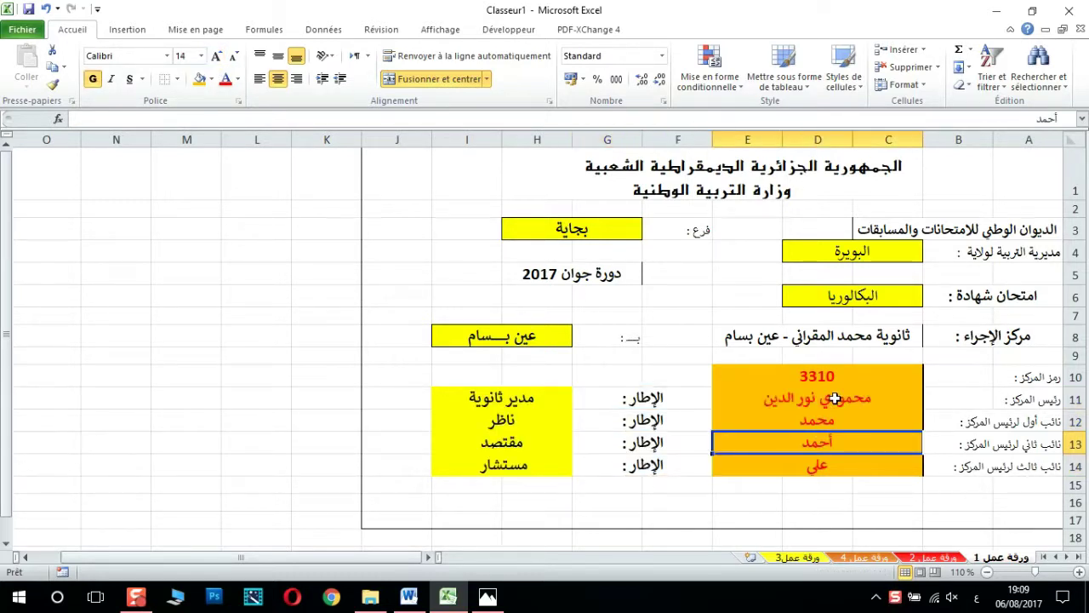
- Give the 3310 code cell a thick outline border
click(851, 379)
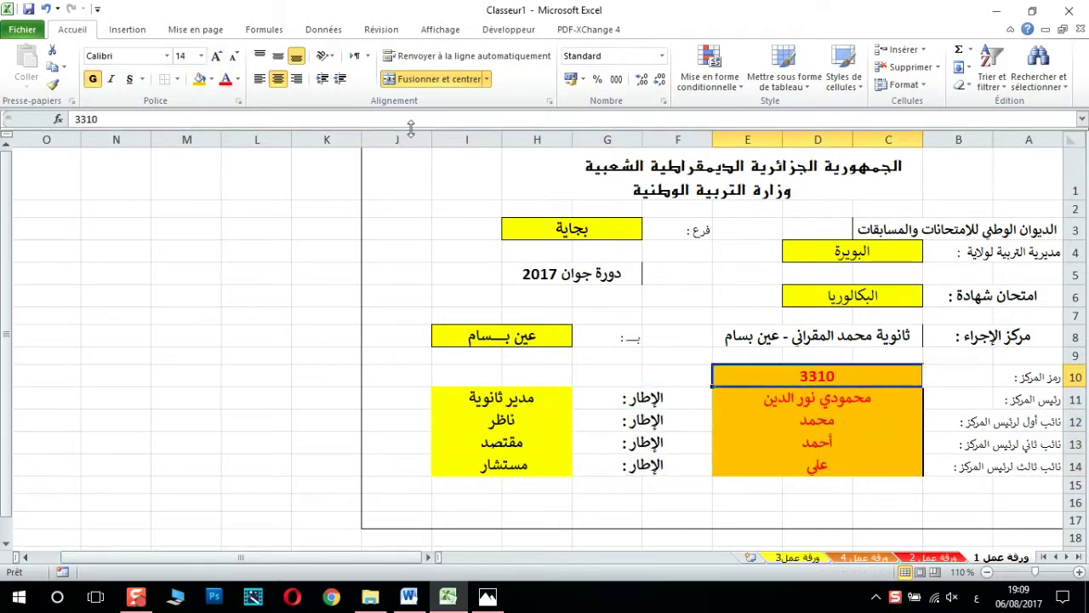
click(177, 79)
click(199, 242)
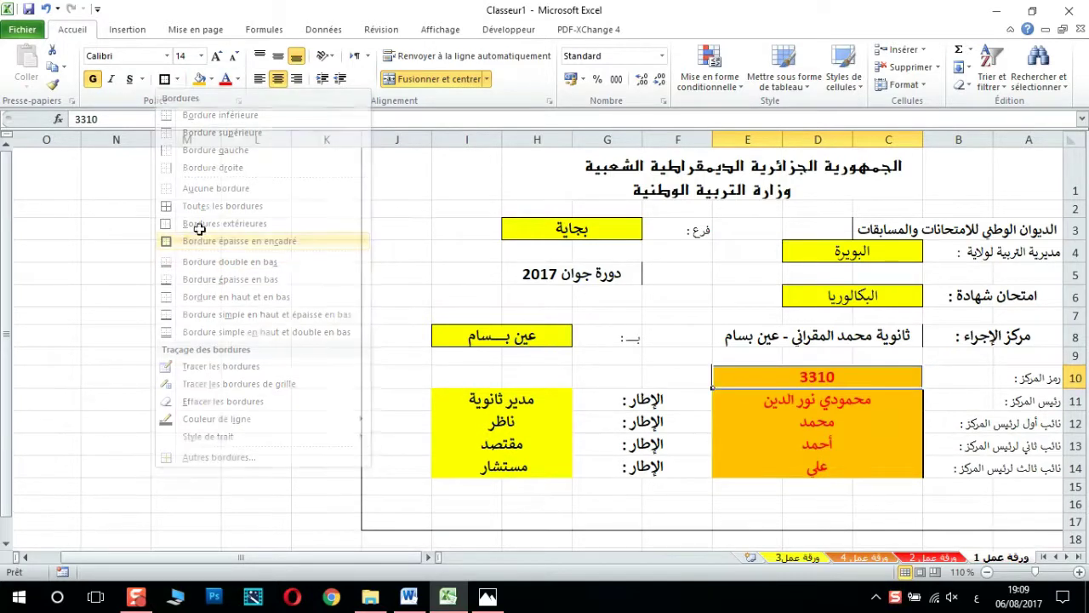
click(753, 423)
click(785, 374)
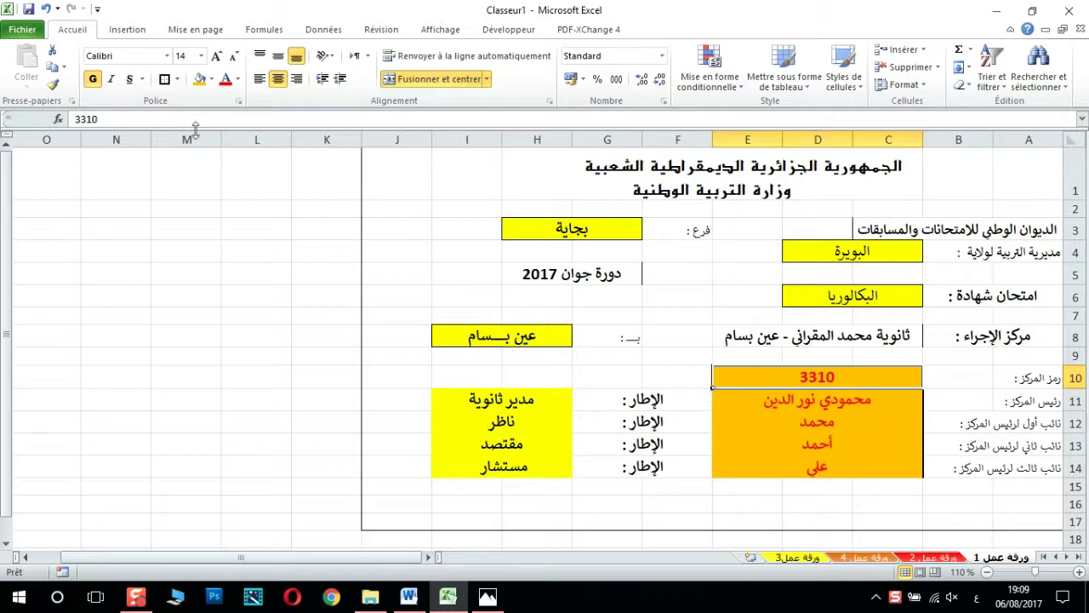
click(724, 506)
- Apply dashed inner-horizontal, bottom and right borders to the staff-name block D11:E14
drag(917, 396, 877, 464)
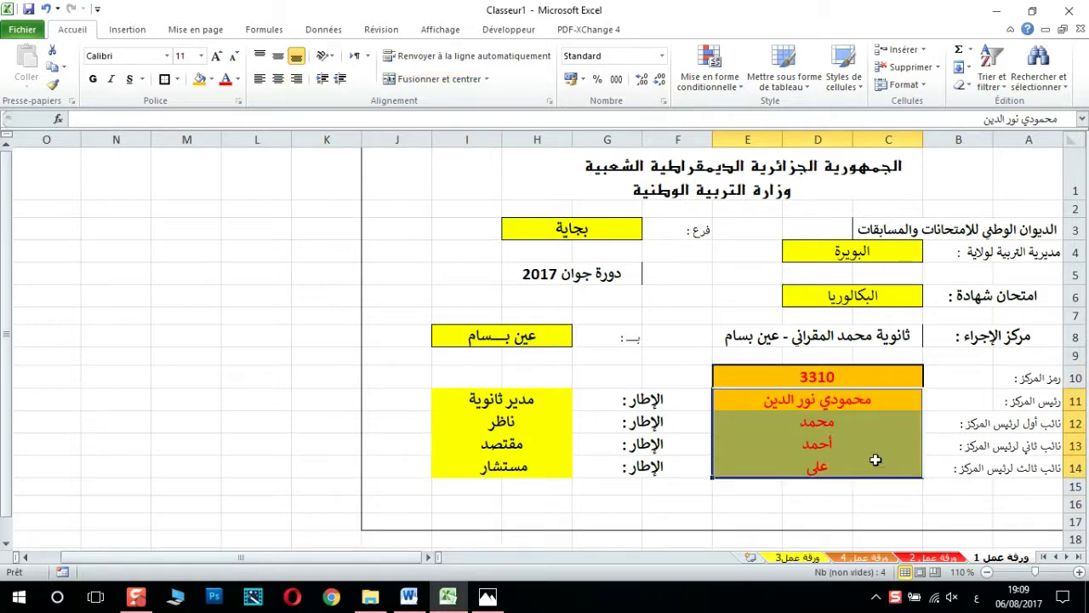
click(176, 81)
mouse_move(207, 436)
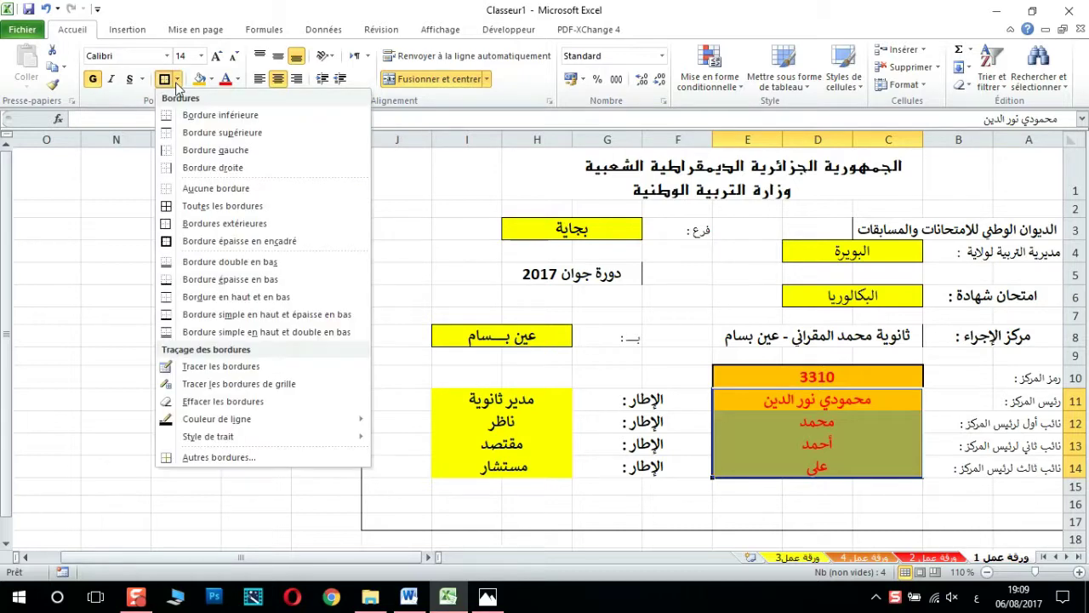
click(226, 458)
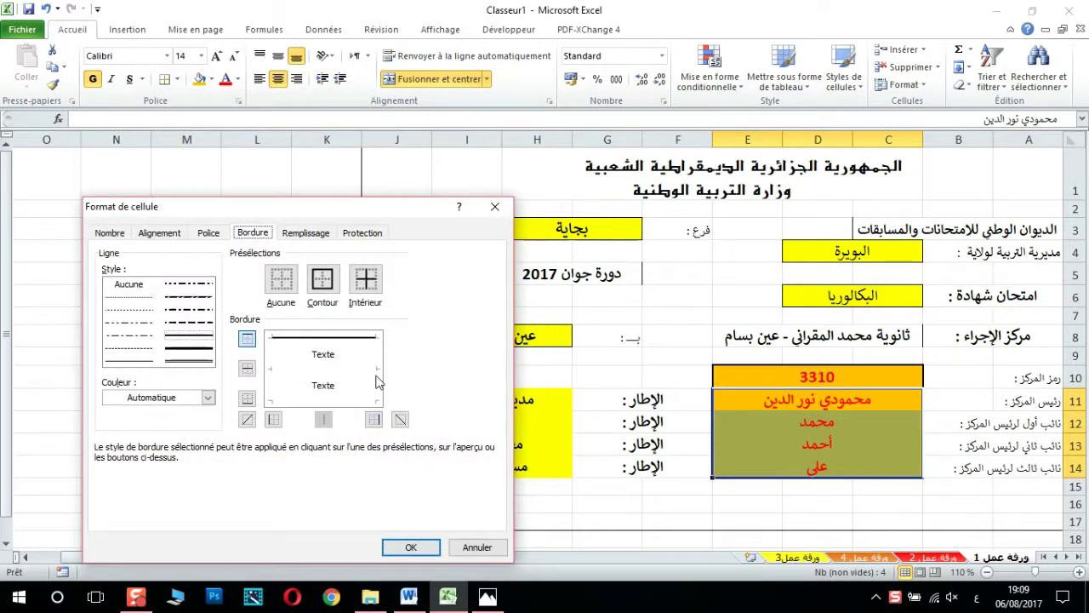
click(189, 328)
click(298, 362)
click(303, 368)
click(308, 366)
click(329, 393)
click(328, 395)
click(325, 405)
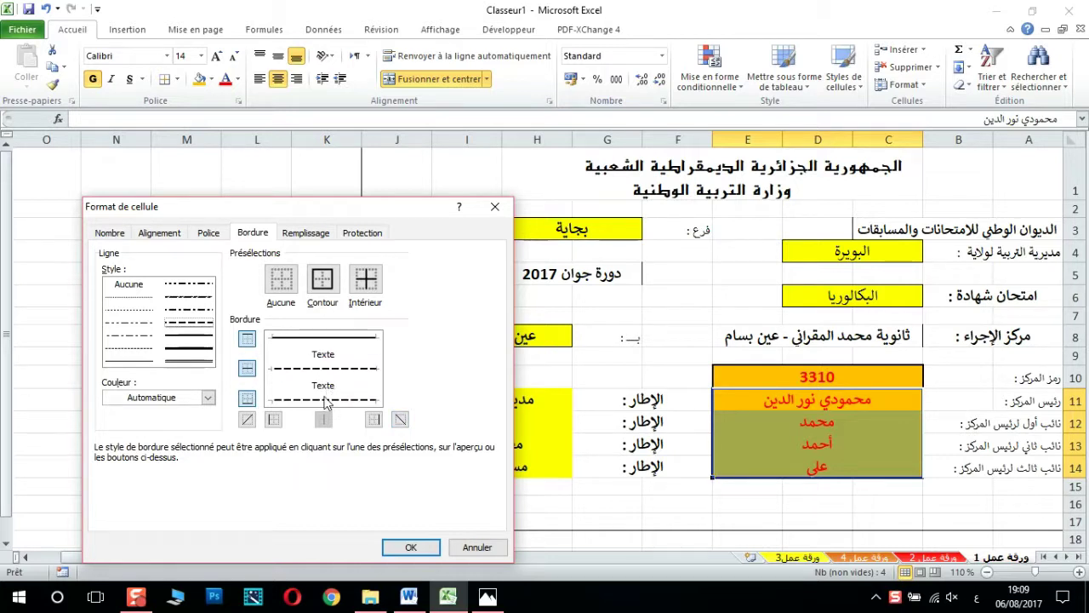
click(377, 359)
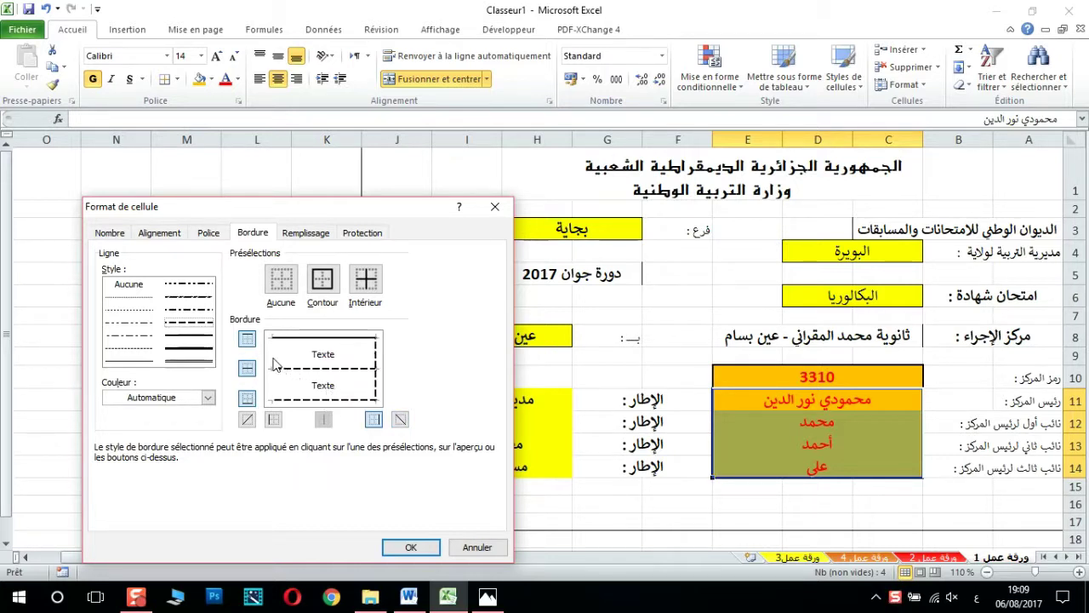
click(411, 548)
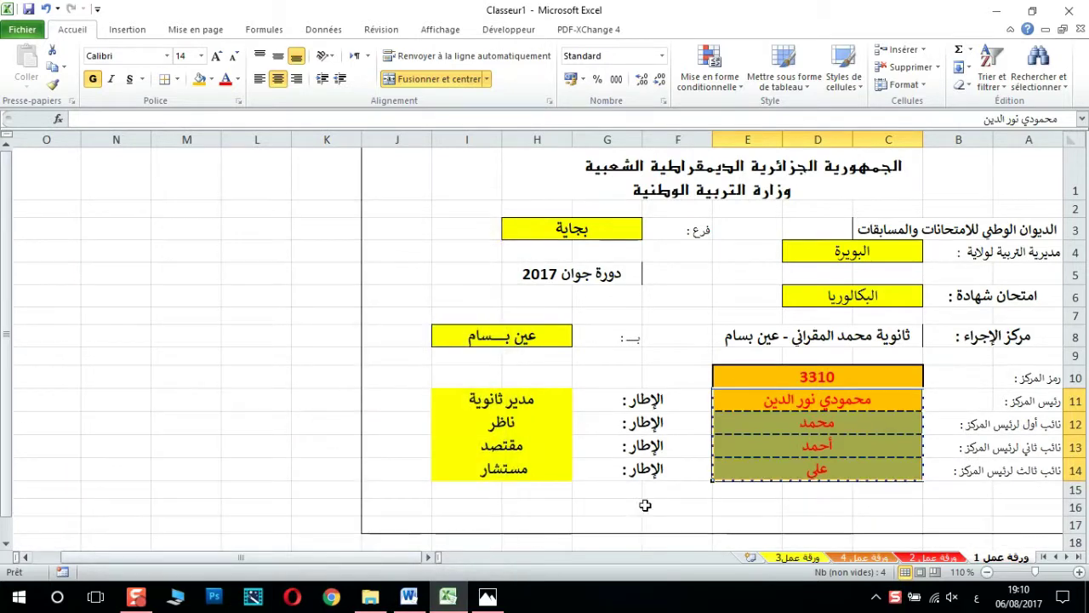
click(652, 506)
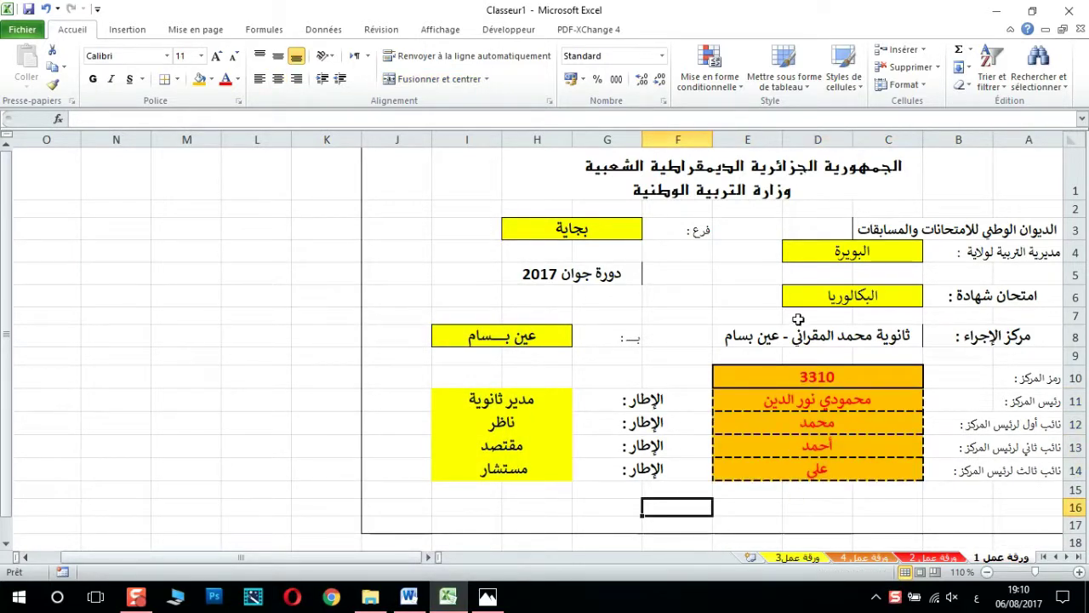
click(770, 379)
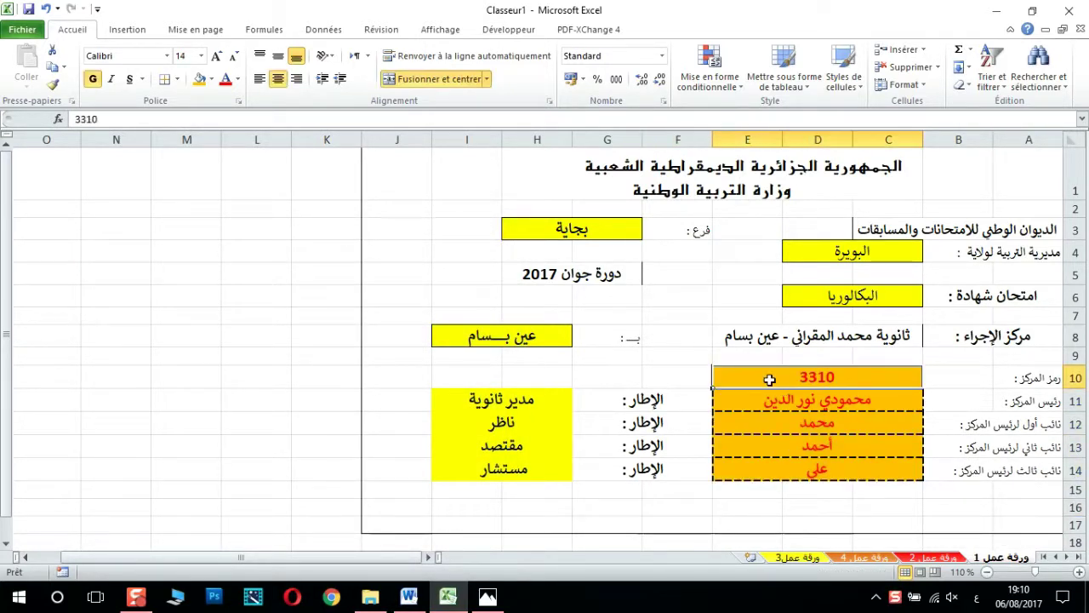
- Enlarge the 3310 centre code to 18-point font, then review cell F5's border options without changing them
click(216, 55)
click(216, 55)
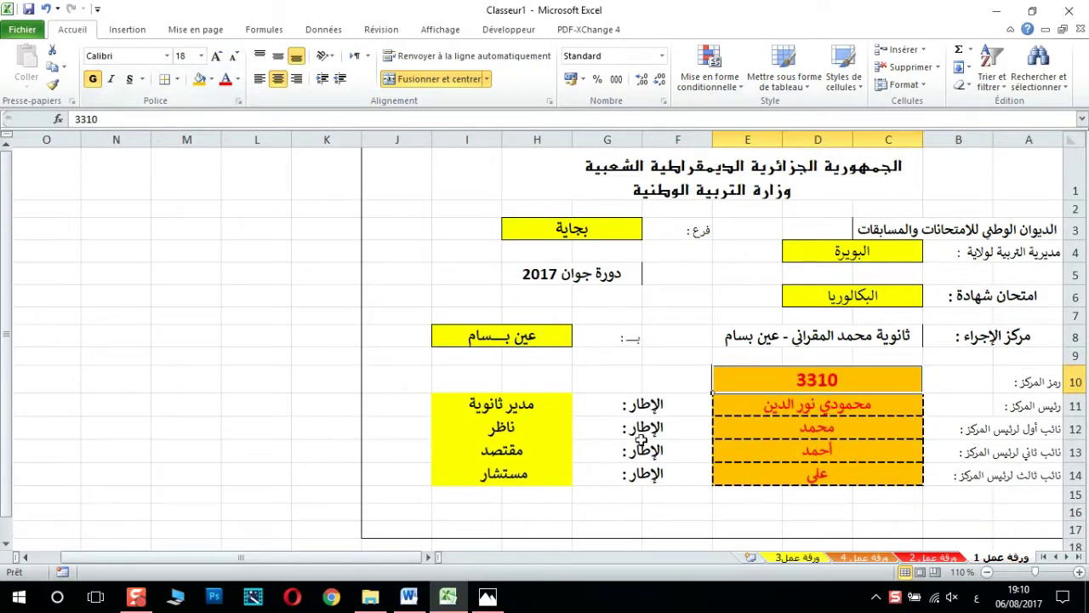
click(655, 492)
click(646, 272)
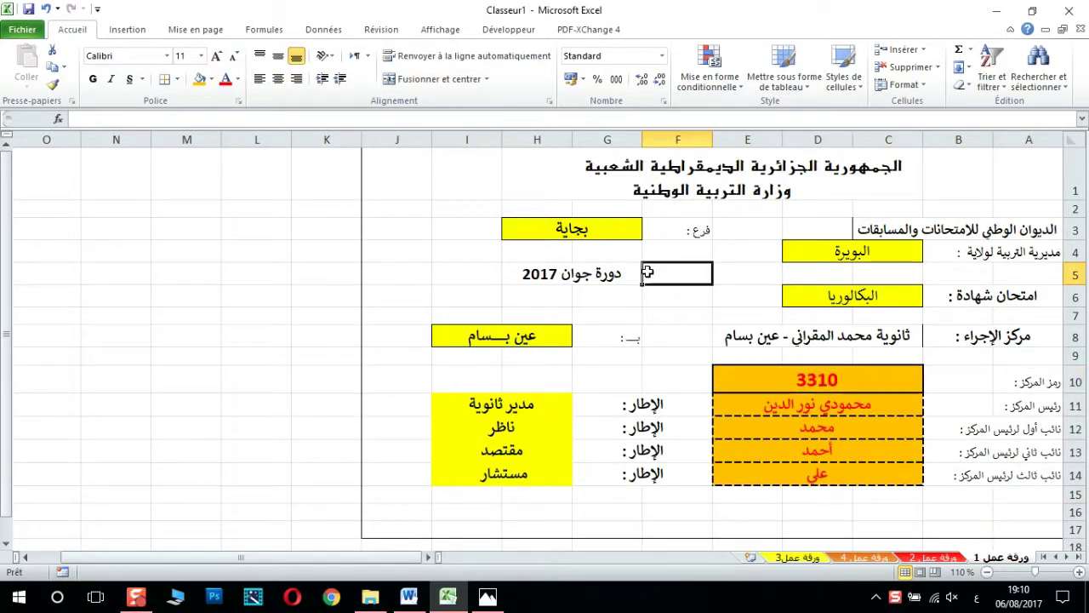
click(177, 78)
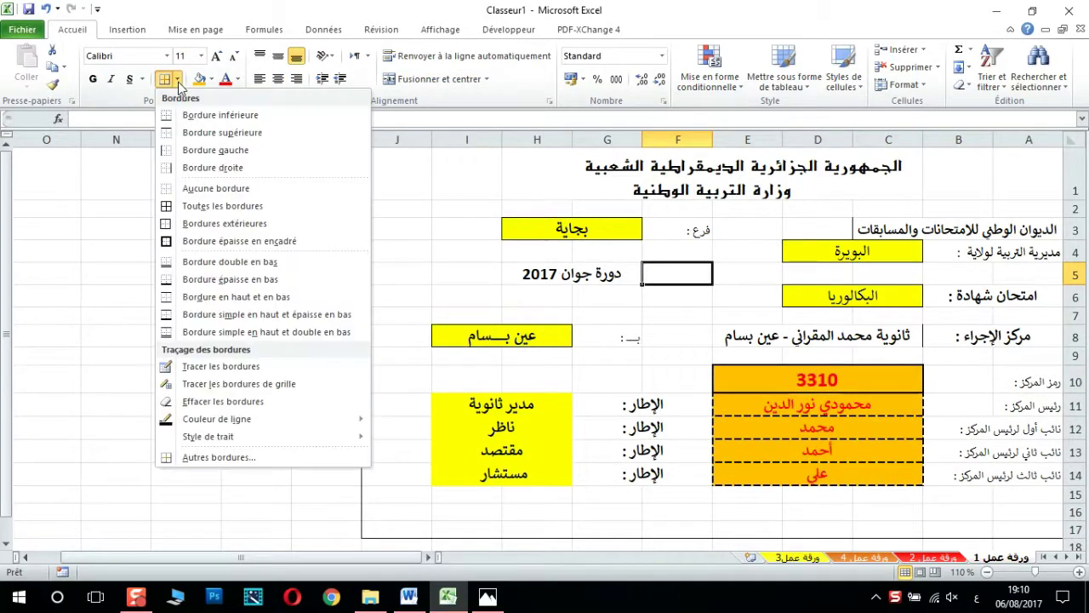
click(195, 187)
click(449, 248)
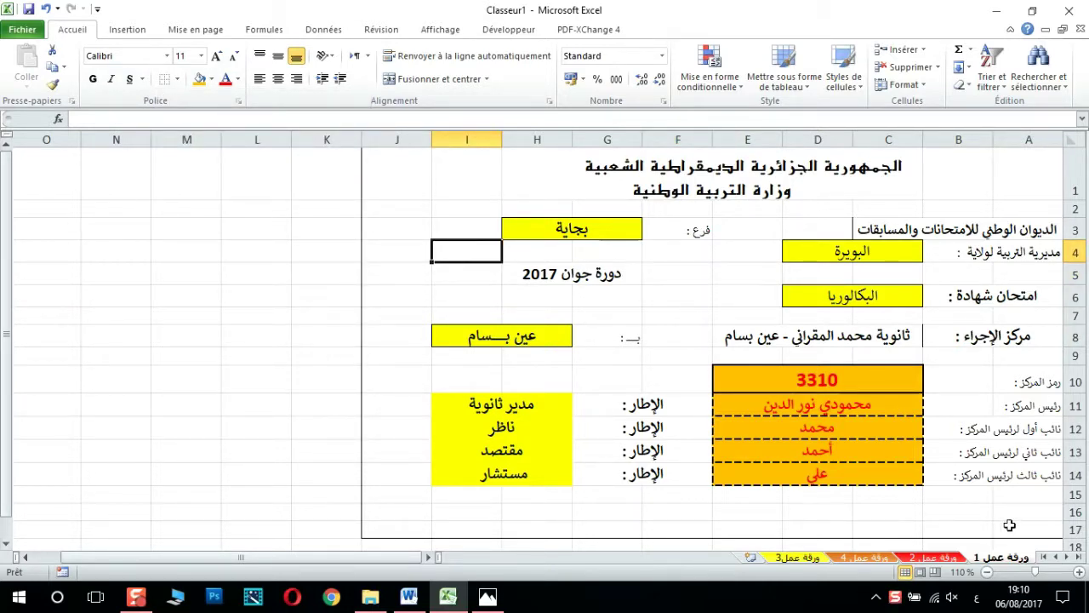
- Select the blank rows 16–17 below the form for their row options, then select the whole form A1:J15
click(1064, 512)
drag(1063, 512, 1066, 529)
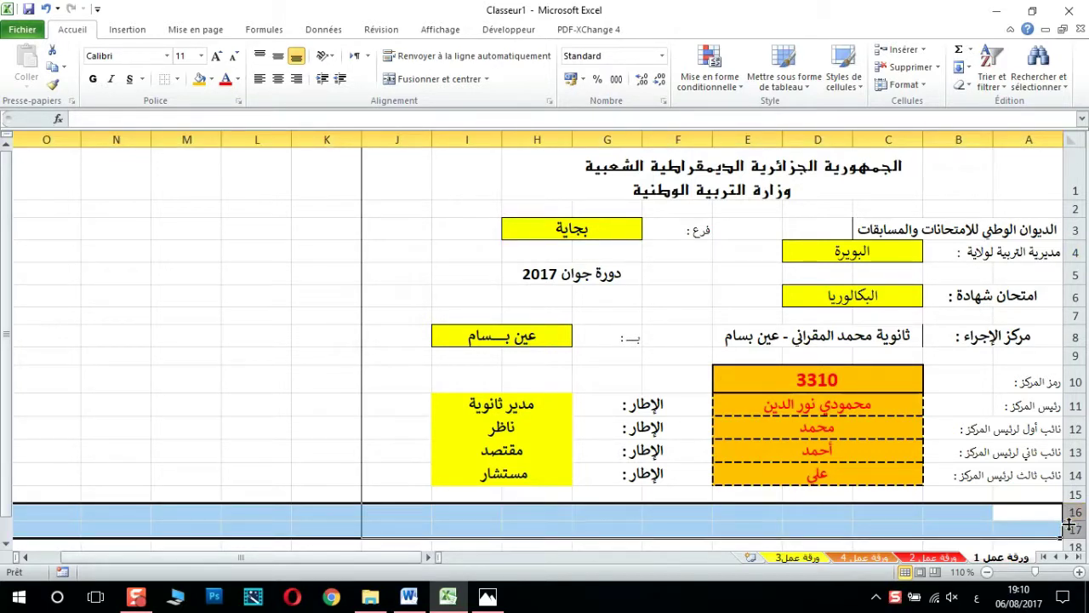
right_click(1067, 529)
click(1011, 441)
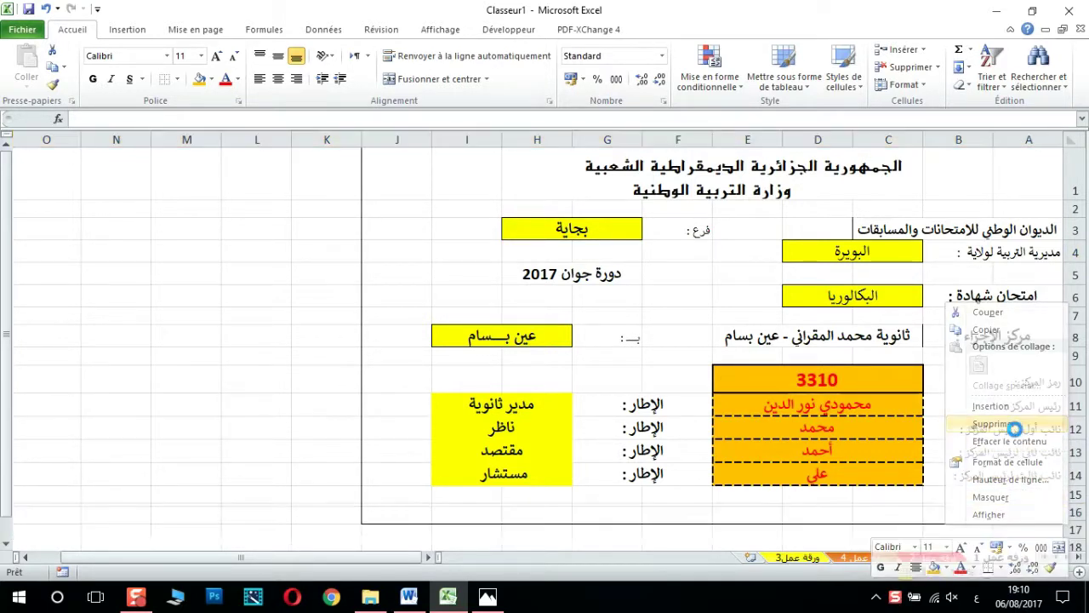
click(944, 482)
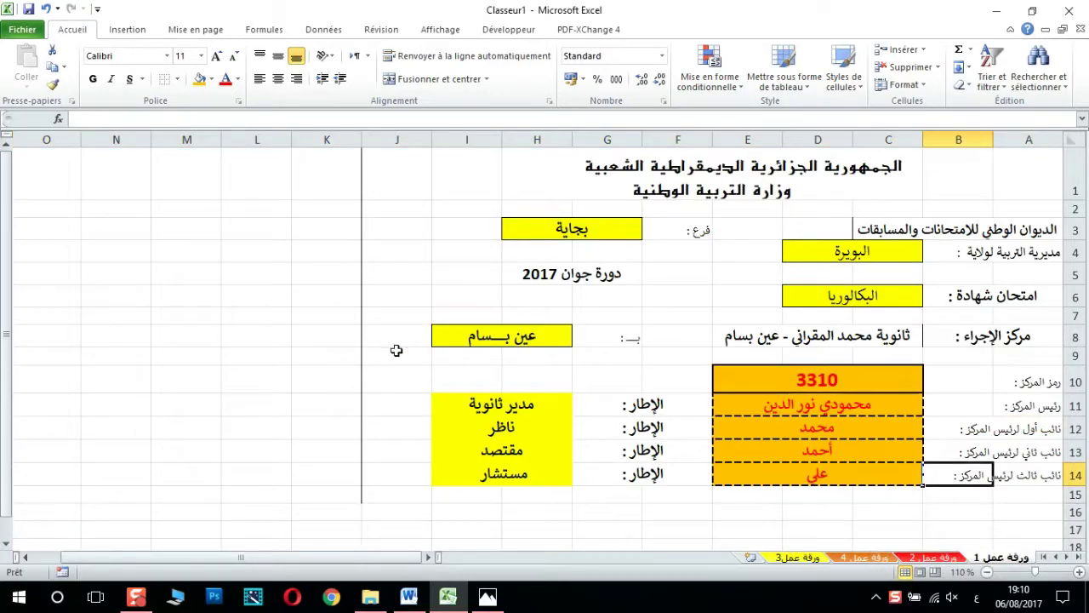
drag(388, 487, 896, 155)
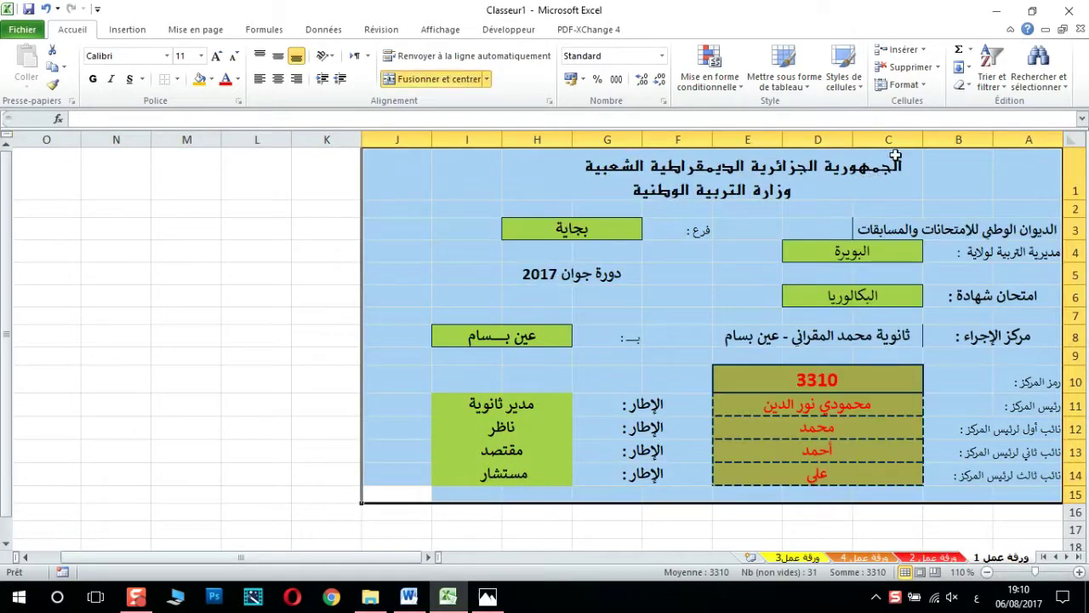
- Give the form a thick outside border (Bordure épaisse en encadré) and hide the worksheet gridlines
click(177, 79)
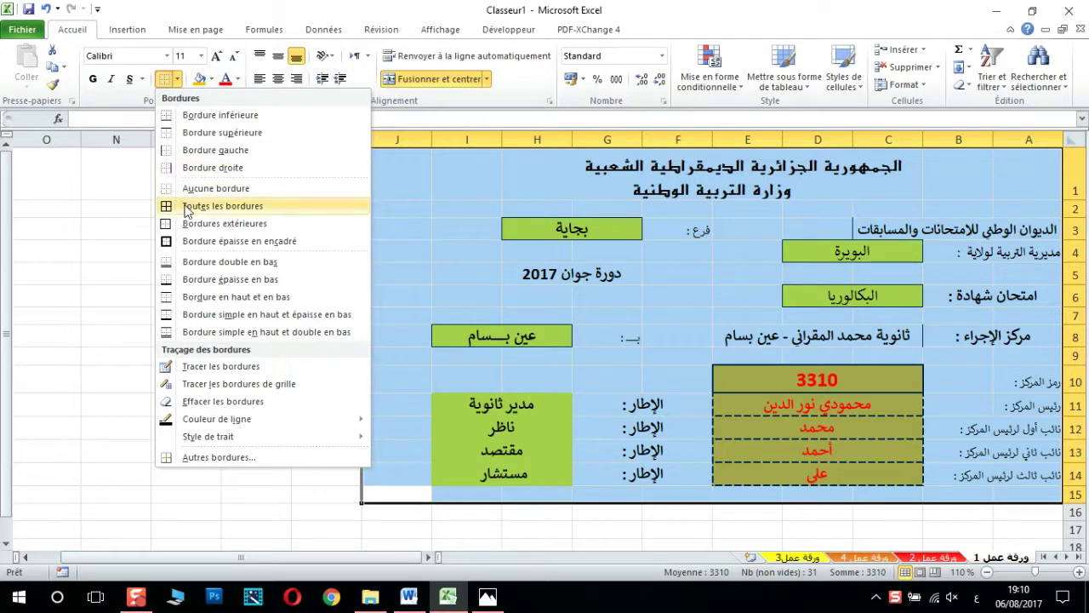
click(184, 243)
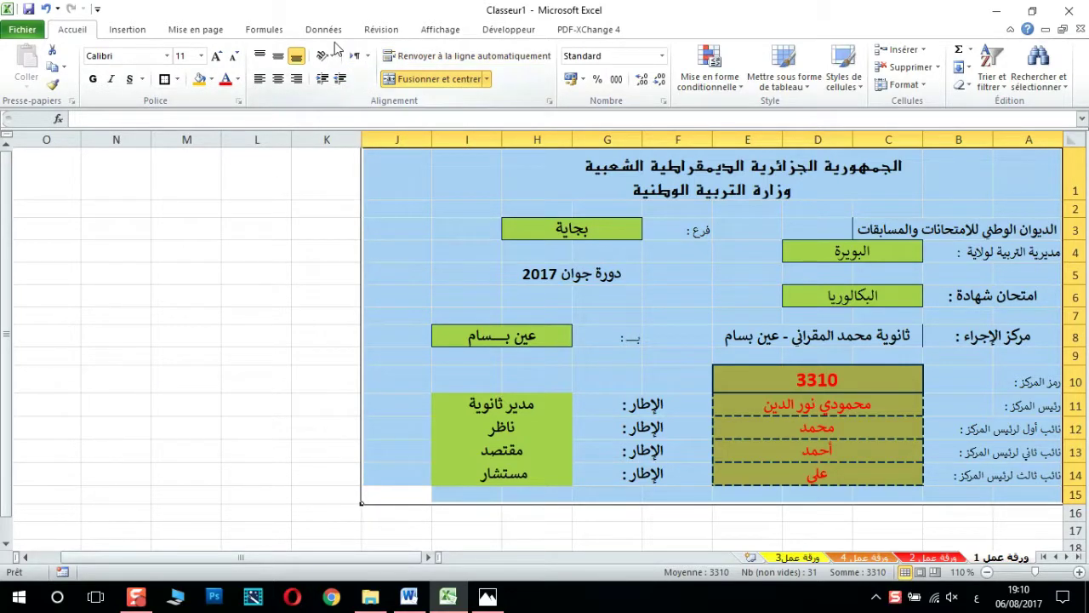
click(420, 34)
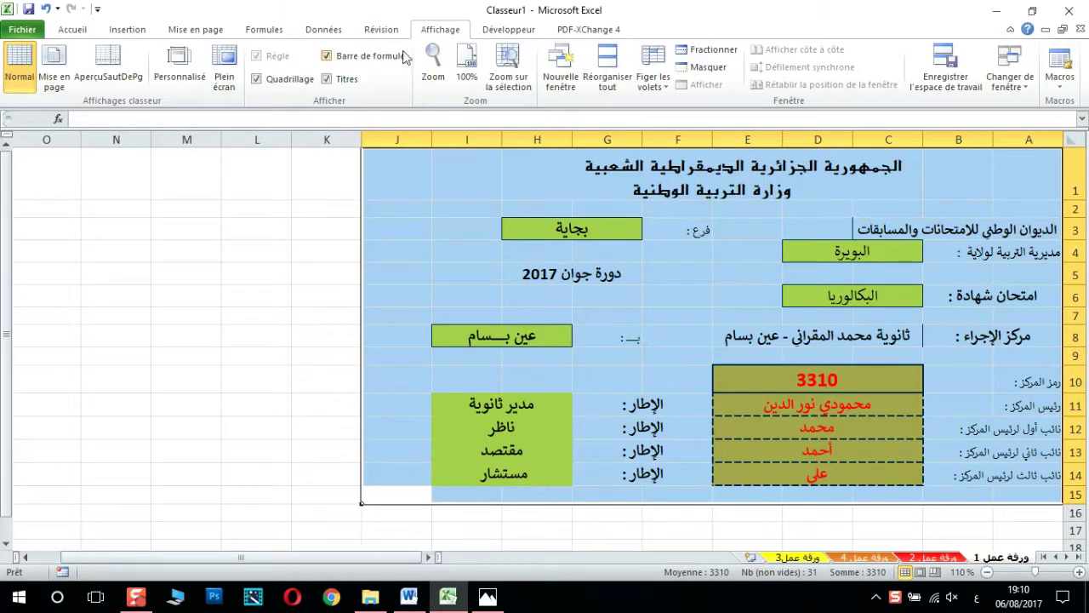
click(290, 79)
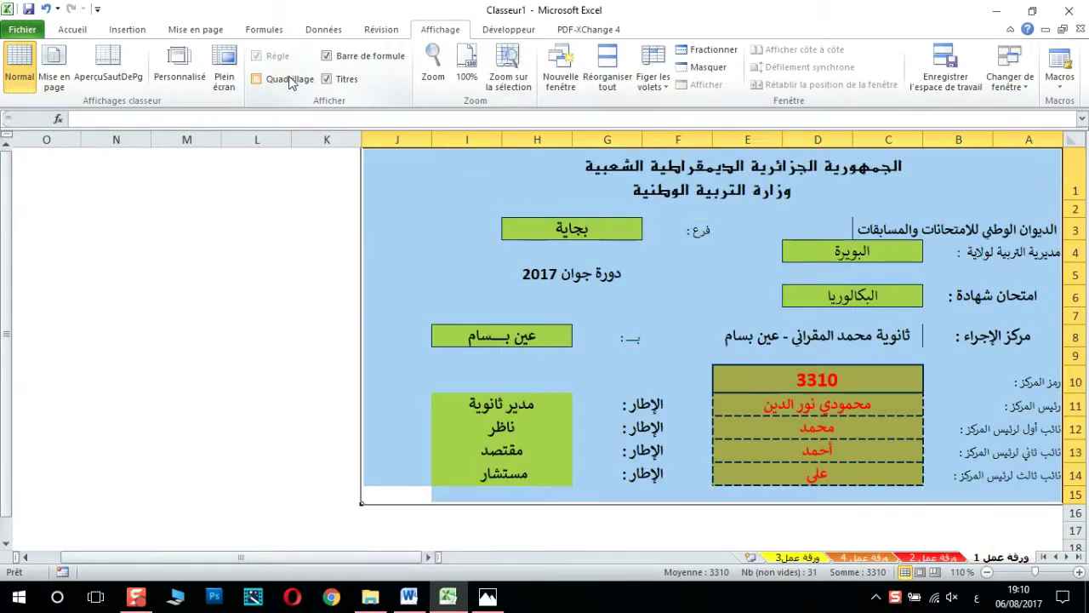
- Reselect the whole form A1:J15 and bring up the fill colour palette
click(516, 205)
drag(398, 494, 912, 279)
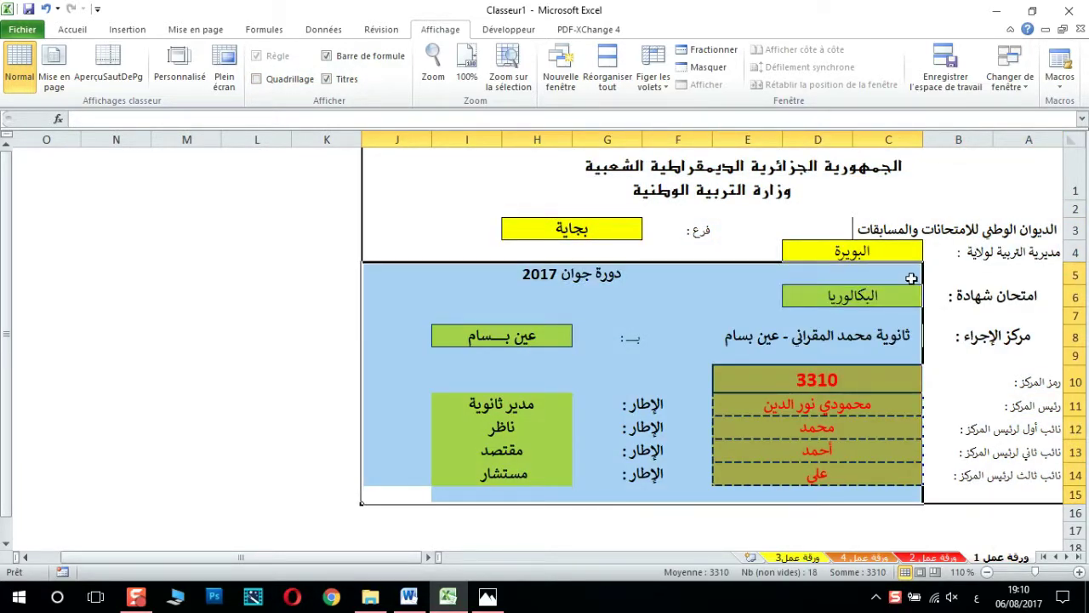
drag(1029, 158, 427, 489)
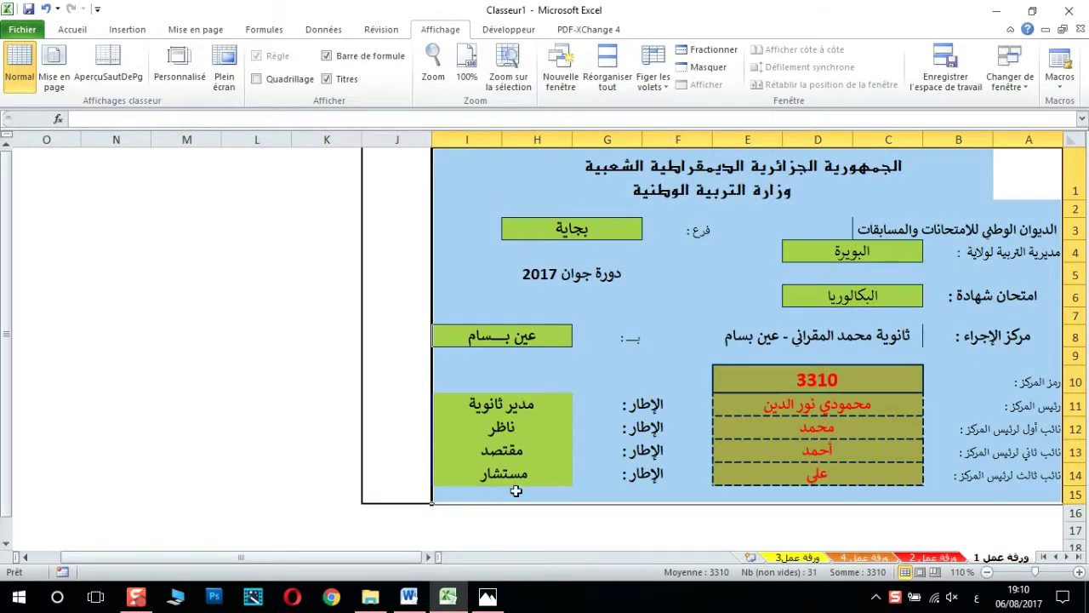
drag(397, 500, 1029, 171)
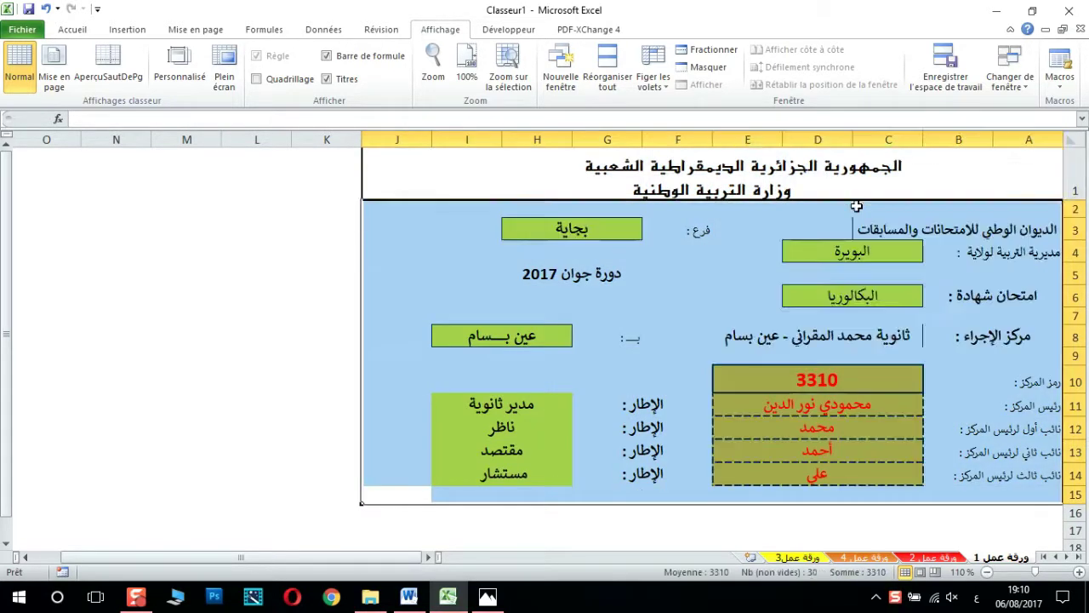
click(77, 29)
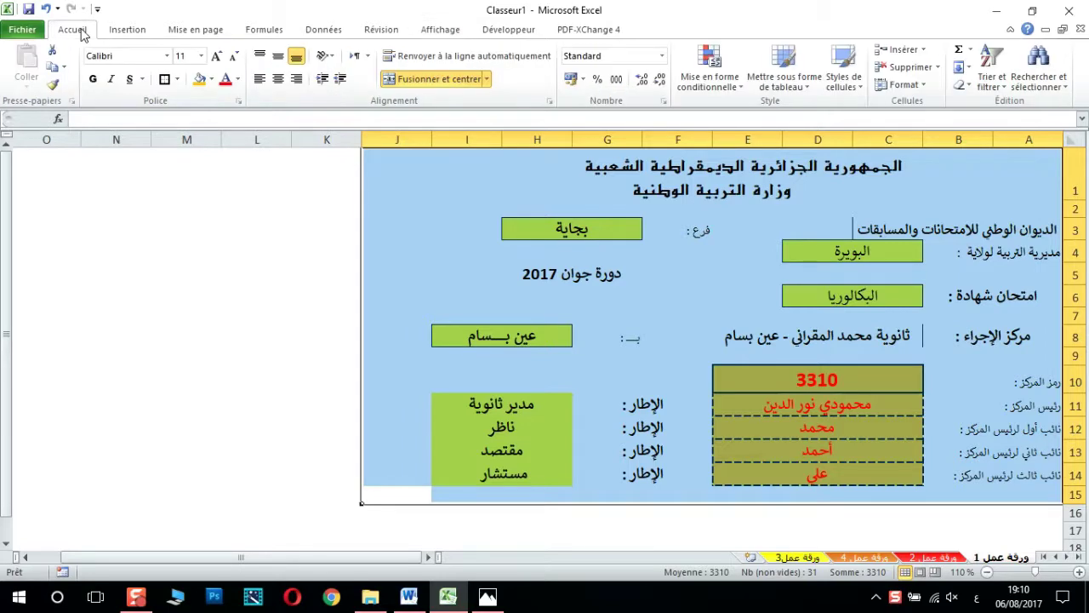
click(213, 78)
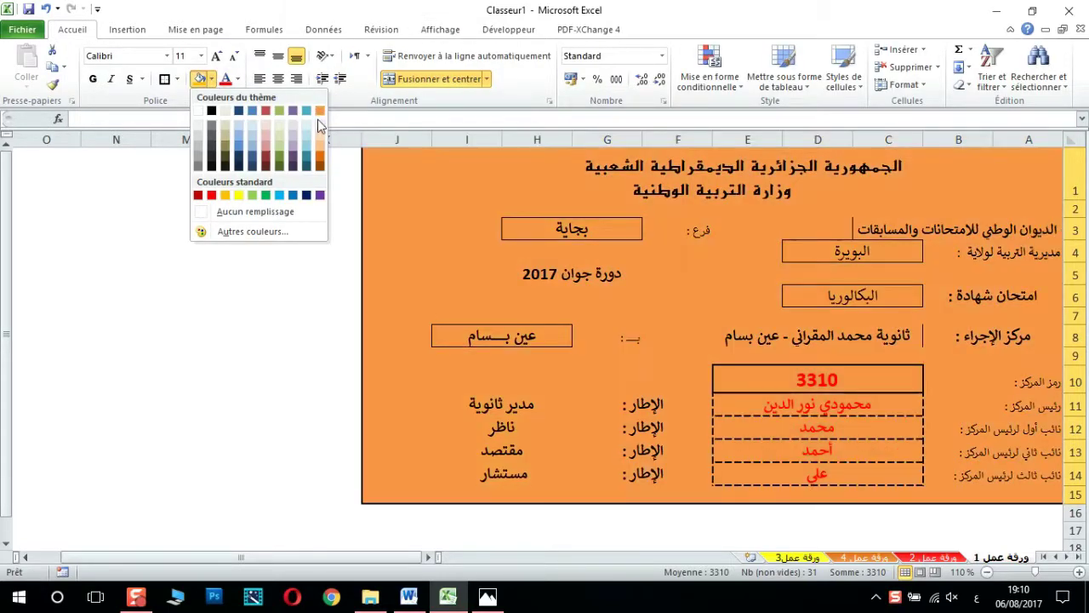
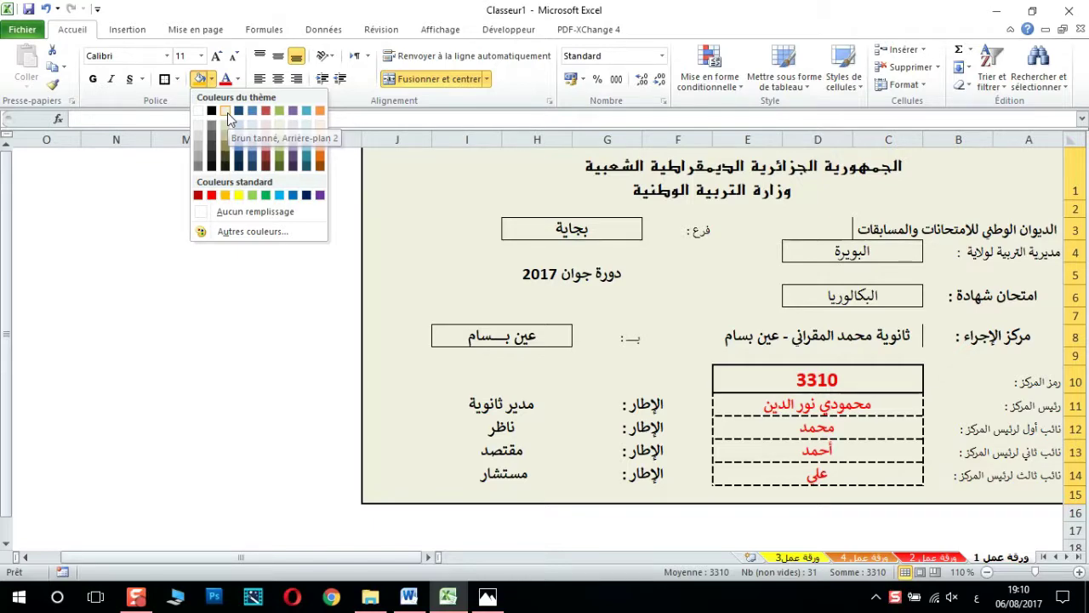
- Fill the عين بسام box (H8:I8) yellow
click(227, 119)
click(219, 359)
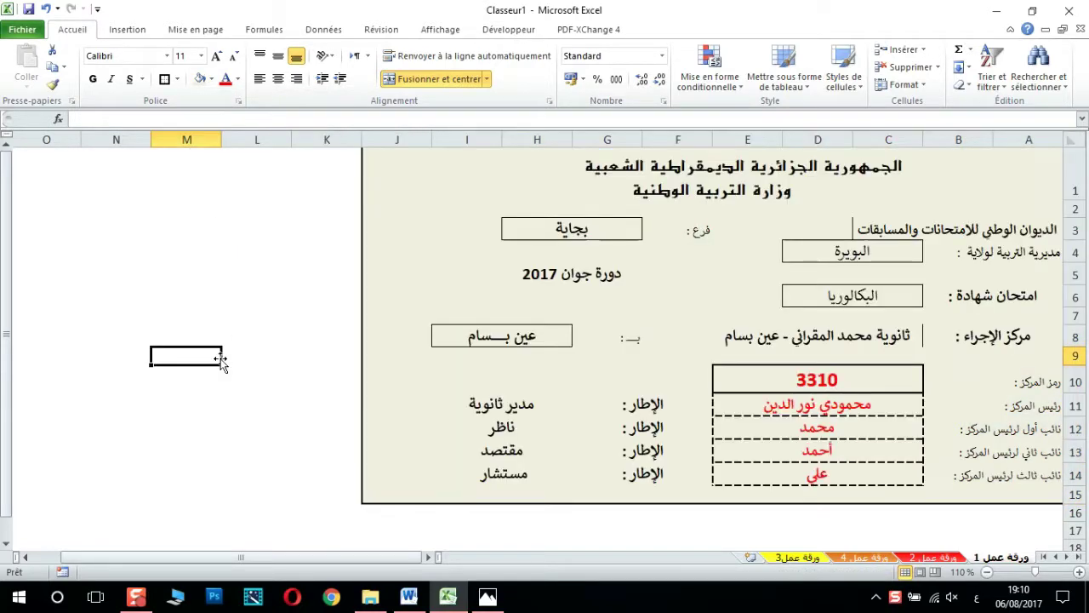
click(524, 336)
click(211, 78)
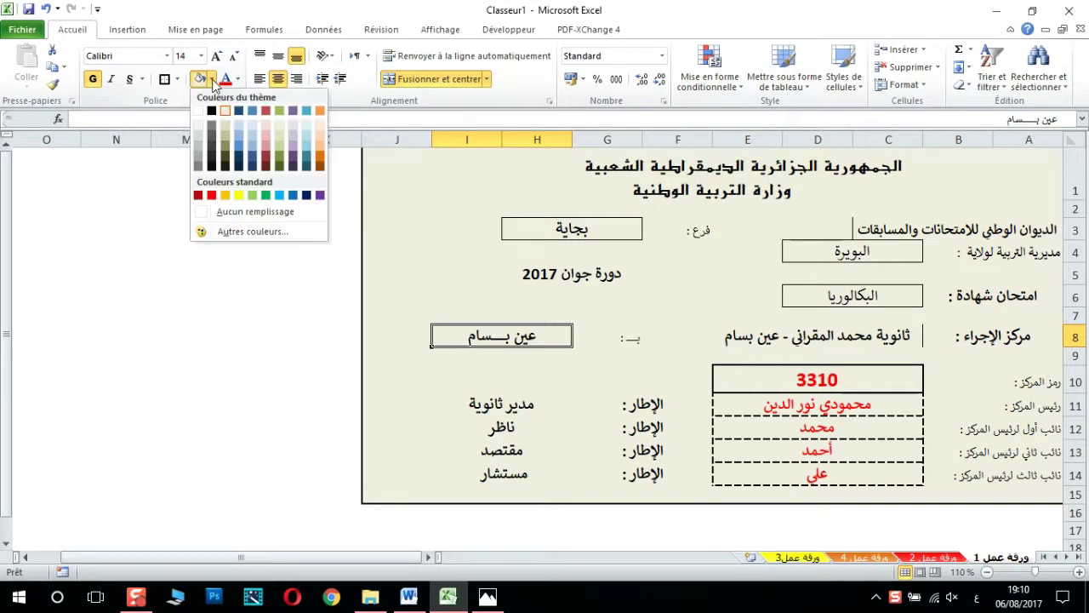
click(238, 196)
- Copy the yellow fill onto the بجاية, البويرة and البكالوريا boxes and staff titles H11:I14
click(53, 83)
click(613, 227)
click(851, 253)
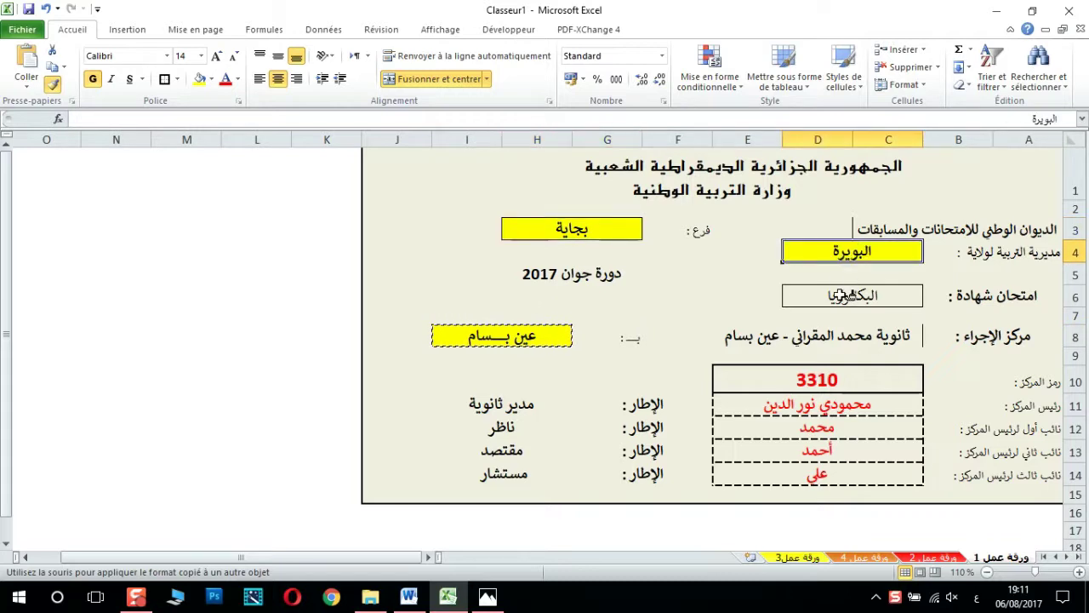
click(851, 295)
drag(500, 403, 496, 474)
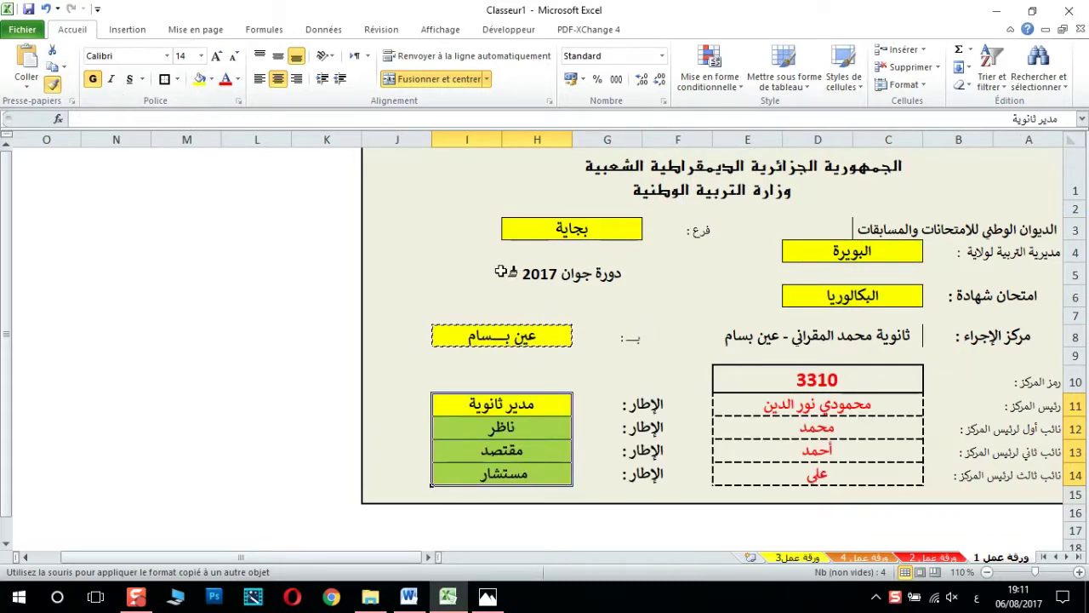
click(53, 88)
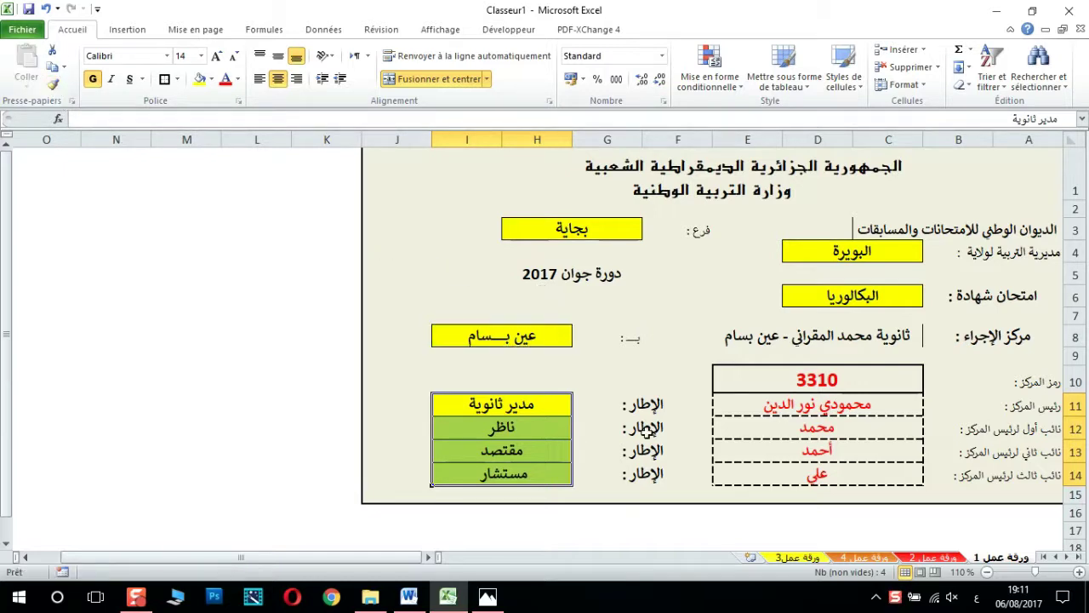
click(789, 375)
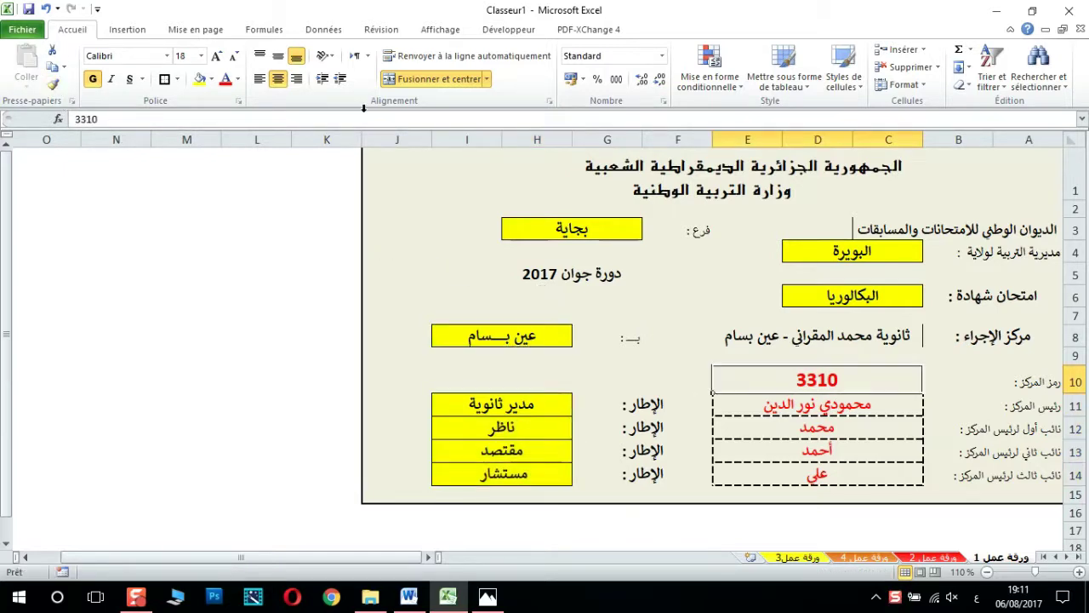
- Fill the 3310 box light pink and copy that formatting onto the row 11–14 name boxes
click(212, 79)
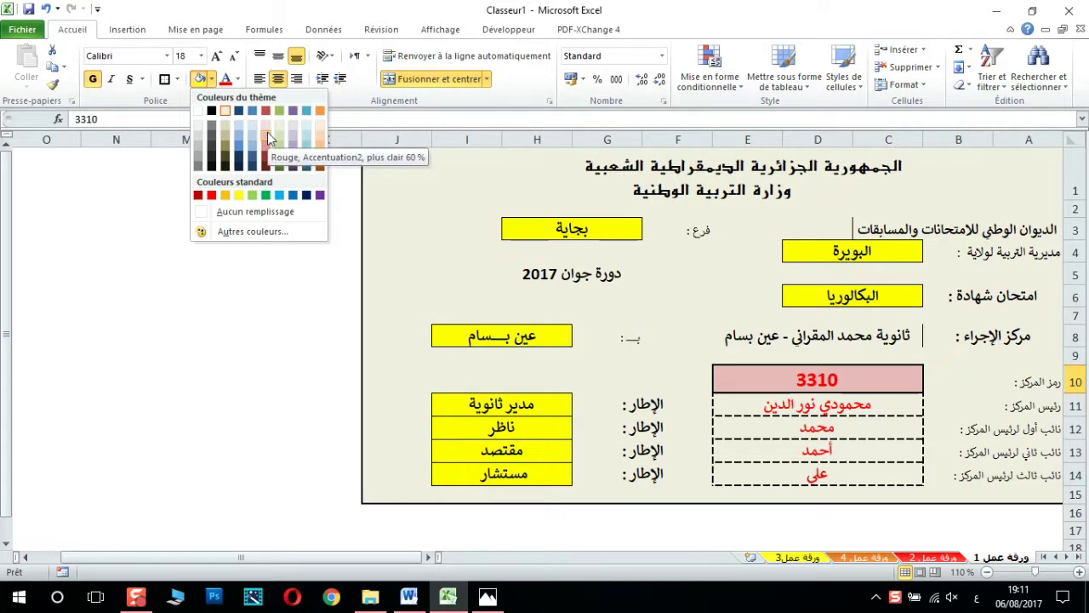
click(266, 126)
click(51, 86)
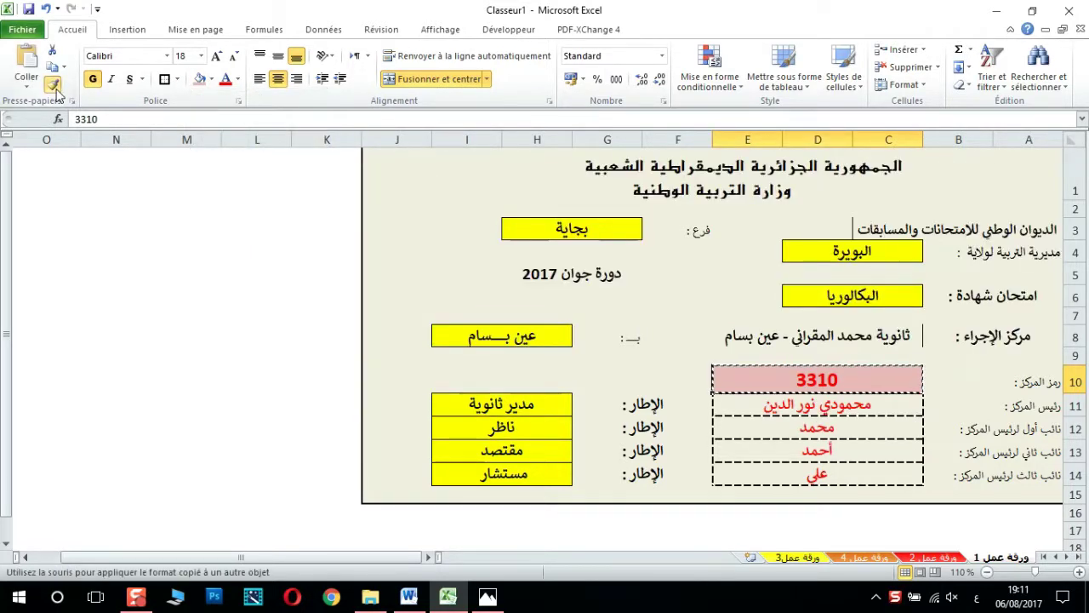
click(796, 410)
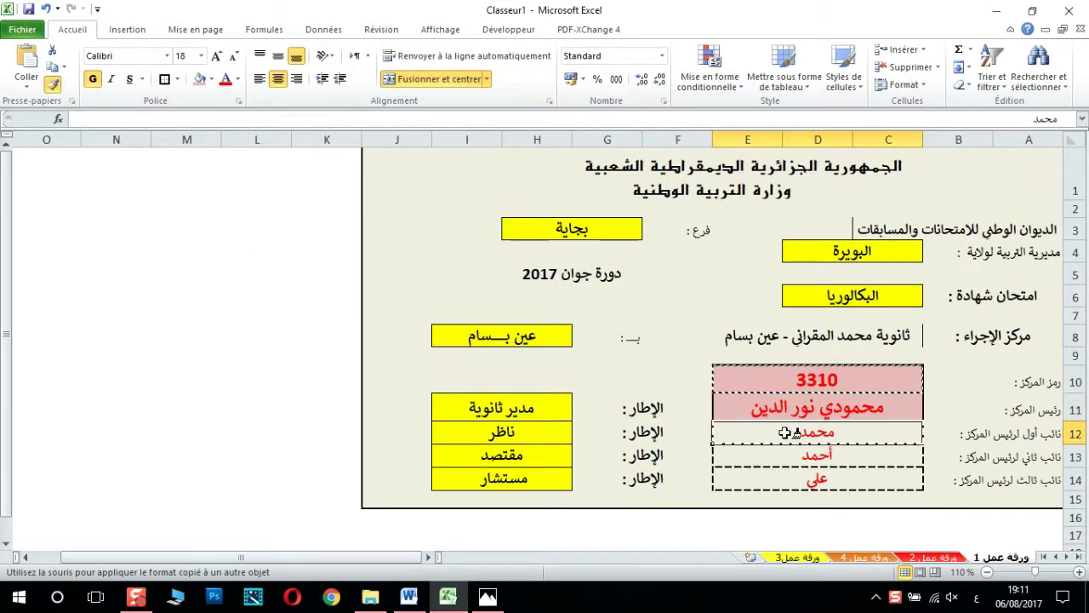
click(783, 432)
click(781, 458)
click(791, 485)
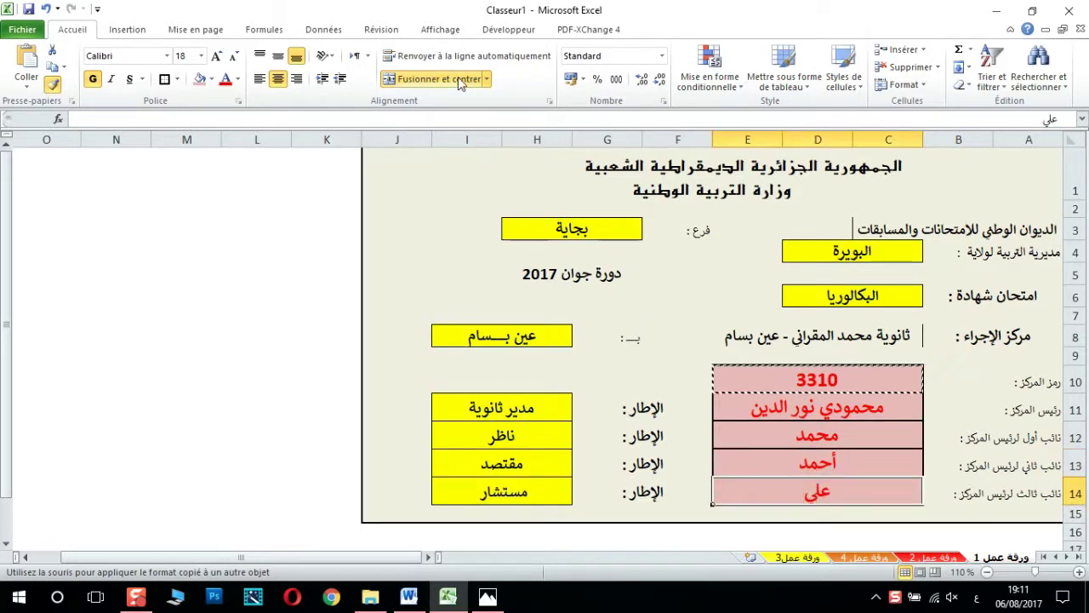
click(53, 85)
- Shrink the four row 11–14 names from 18 to 14 point
mouse_move(835, 397)
mouse_down()
mouse_move(828, 511)
mouse_move(840, 409)
mouse_up()
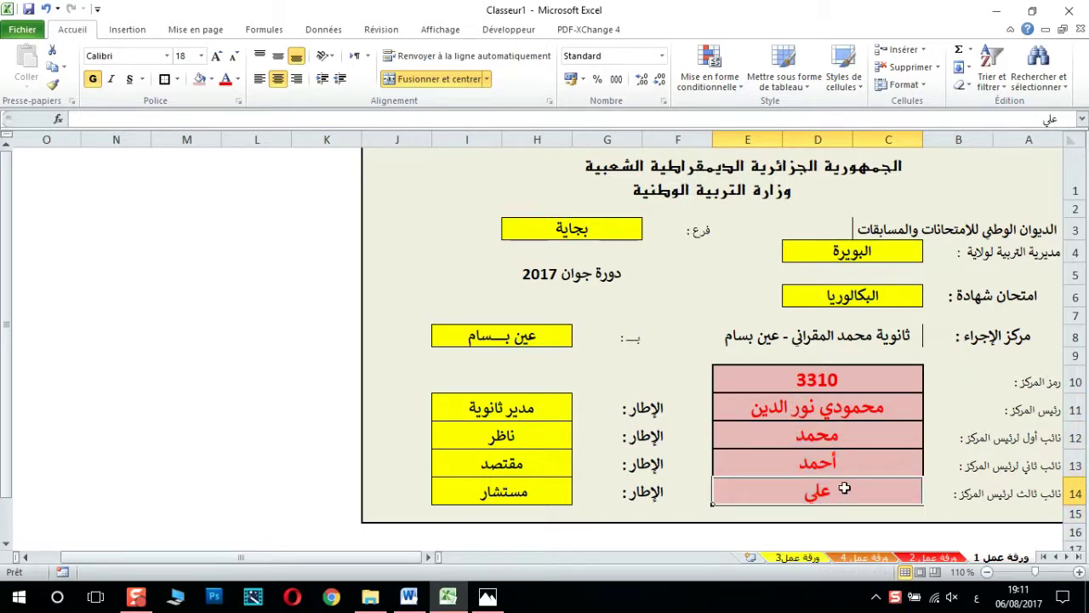
click(233, 58)
click(233, 63)
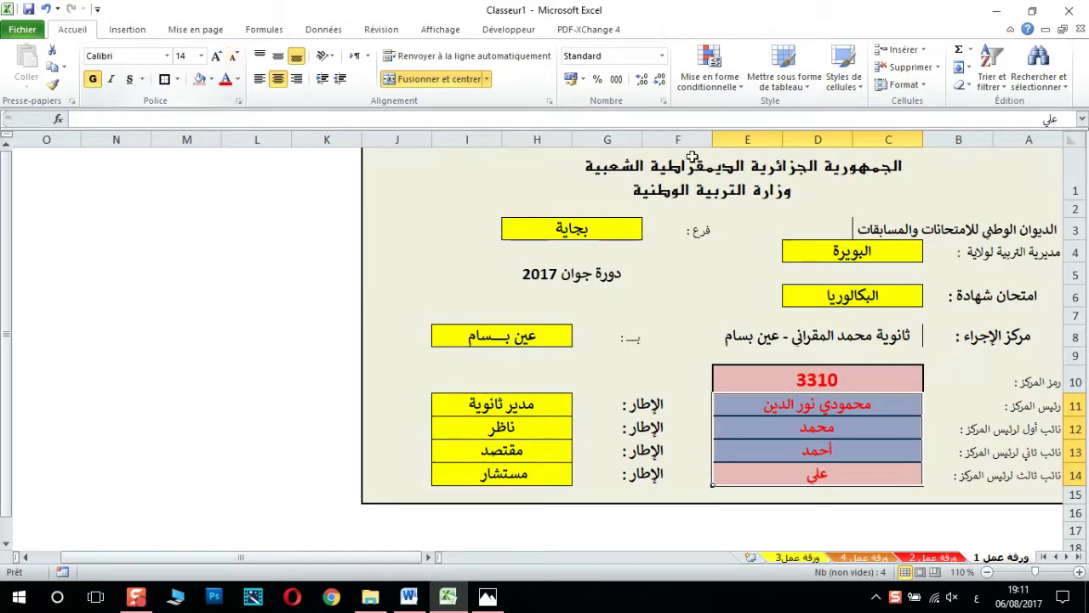
mouse_move(1037, 388)
mouse_down()
mouse_move(1030, 481)
mouse_move(983, 485)
mouse_up()
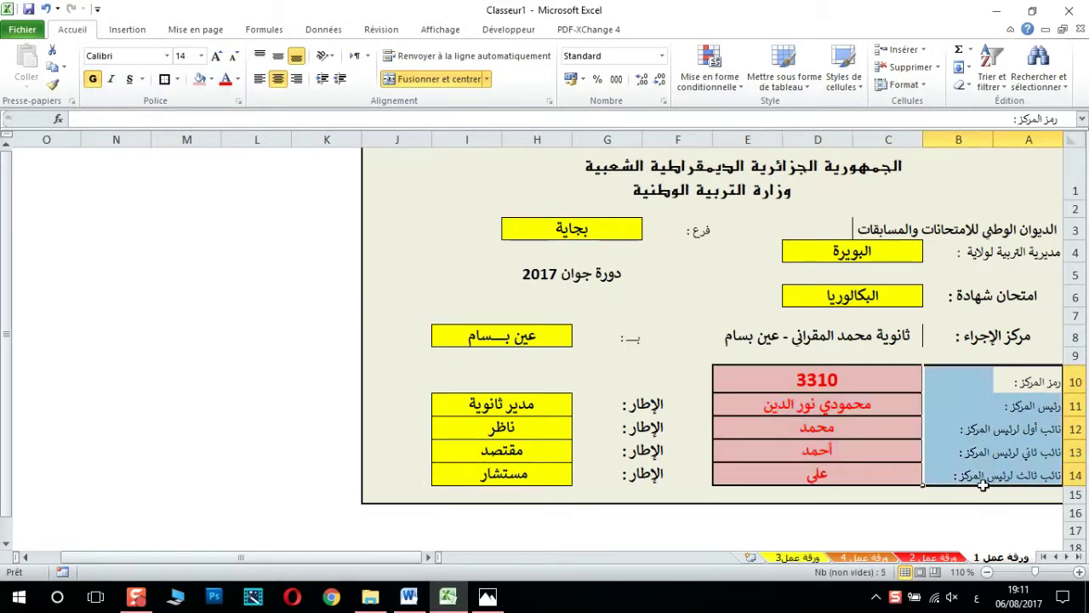
- Enlarge the row 10–14 labels to 14 pt and remove the national exams office header's border
click(215, 57)
click(215, 57)
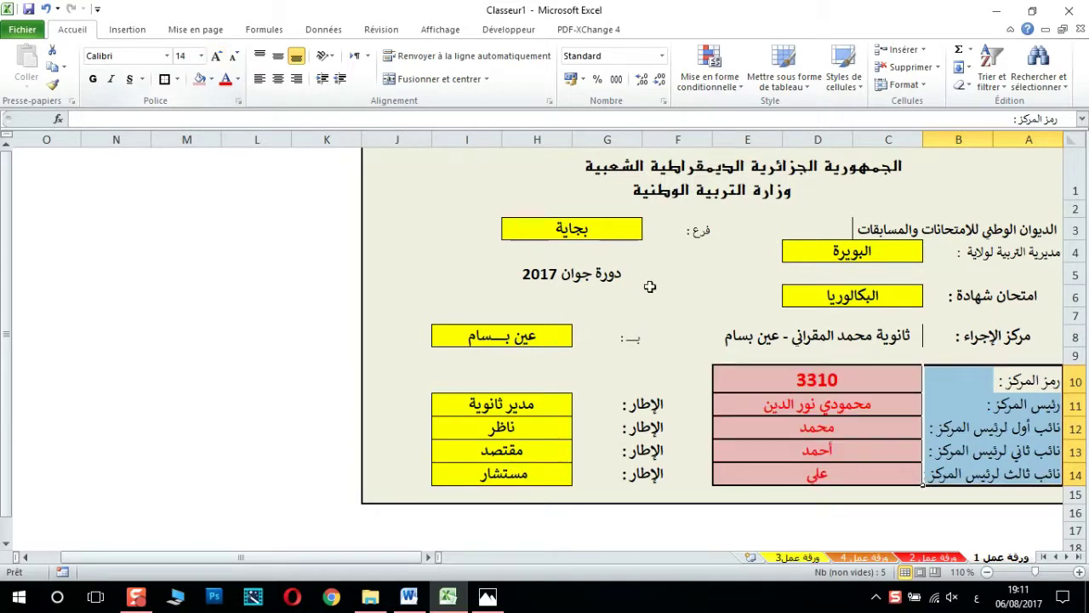
click(883, 231)
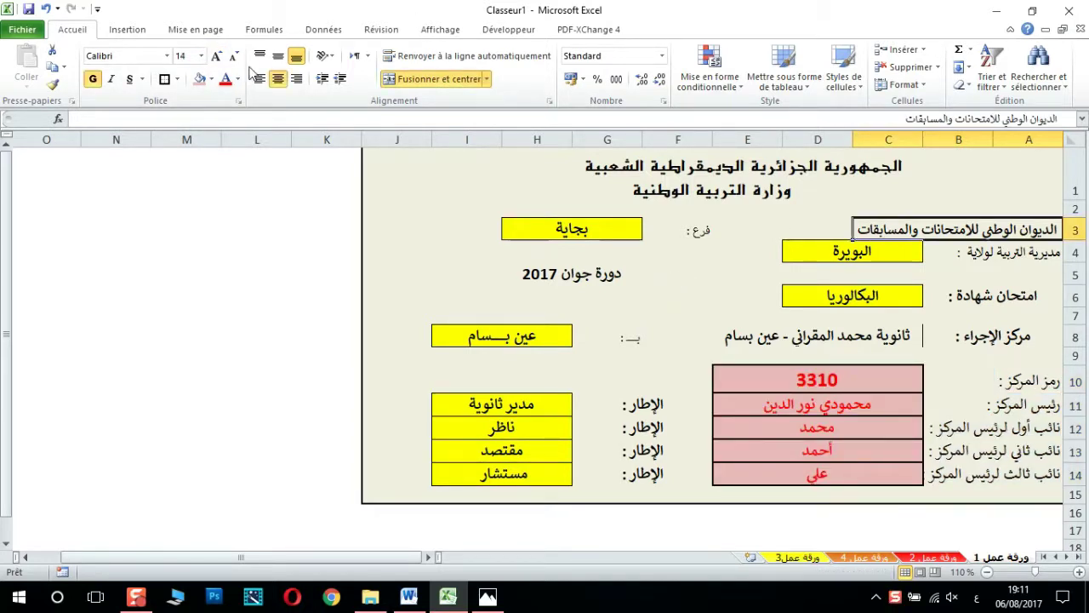
click(177, 79)
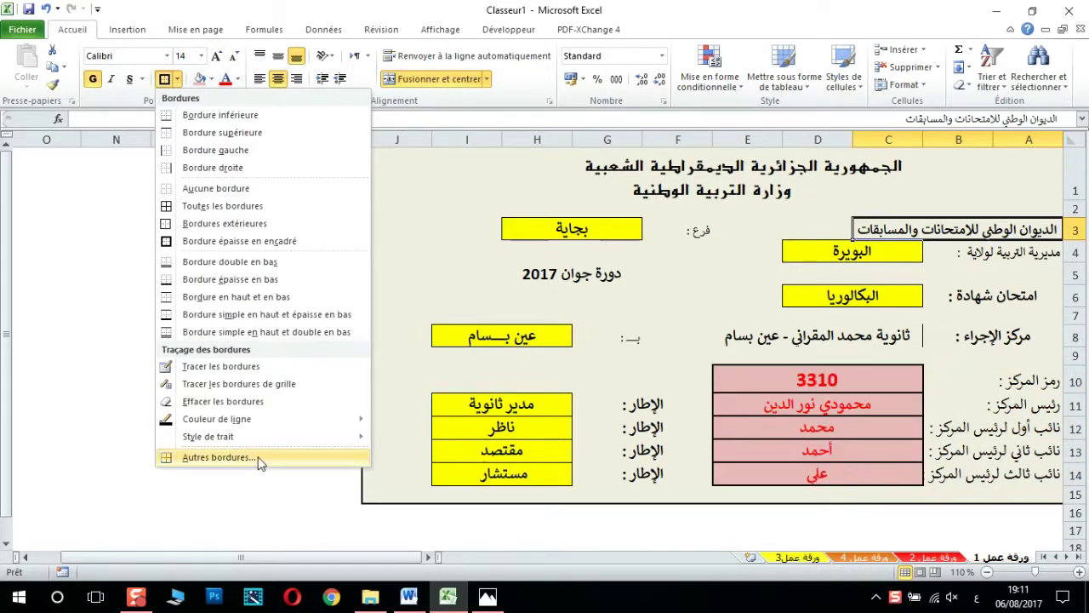
click(258, 459)
click(273, 390)
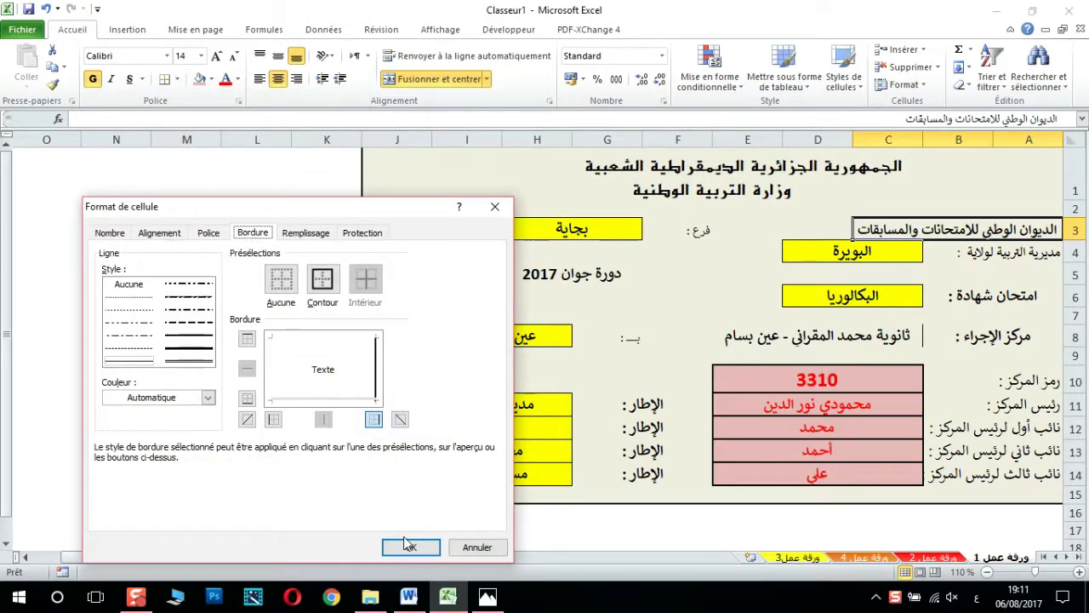
click(411, 547)
- Remove the border from the مركز الإجراء : label
click(944, 335)
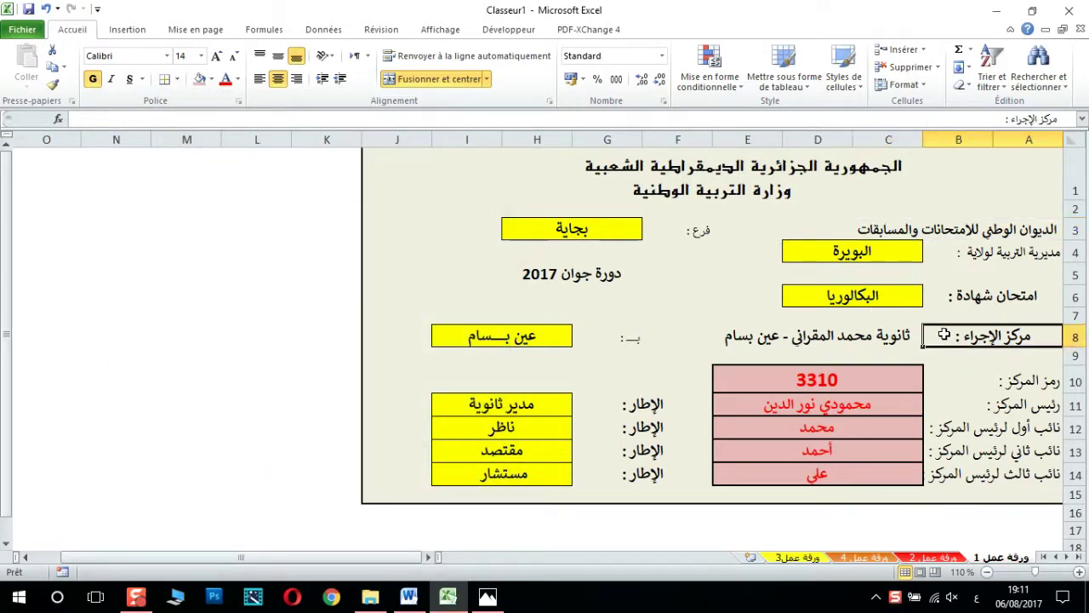
click(177, 79)
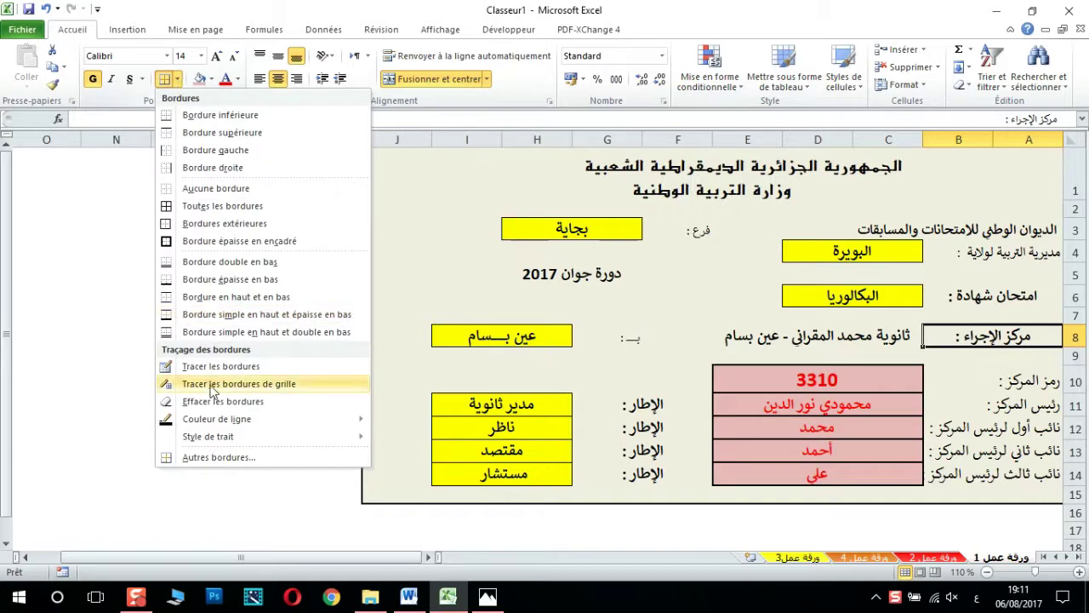
click(220, 457)
click(272, 418)
click(410, 547)
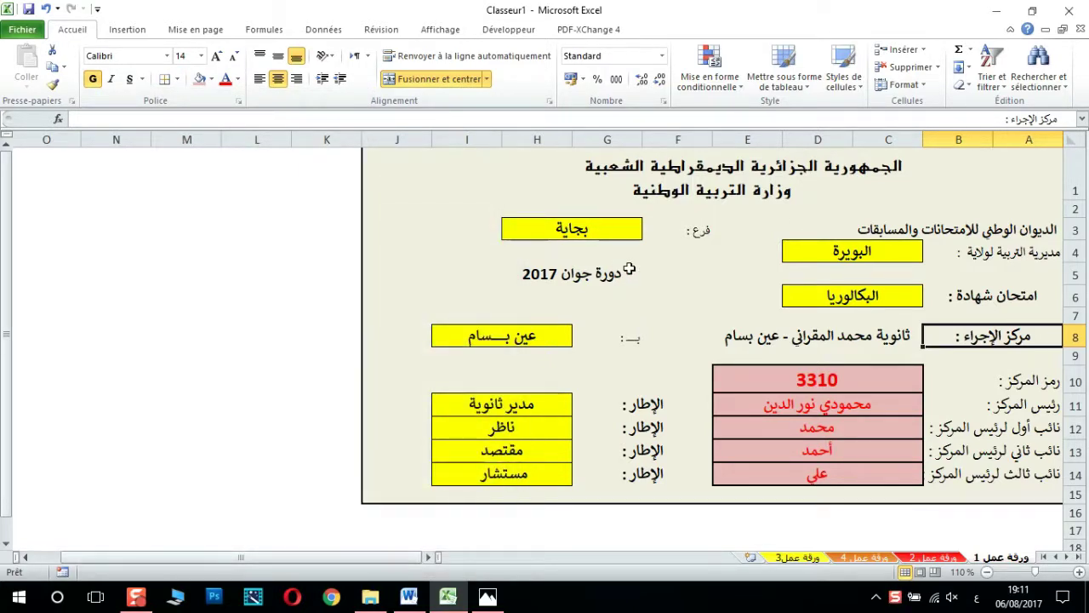
- Centre the فرع : label and enlarge it to 14 pt
click(691, 236)
click(260, 79)
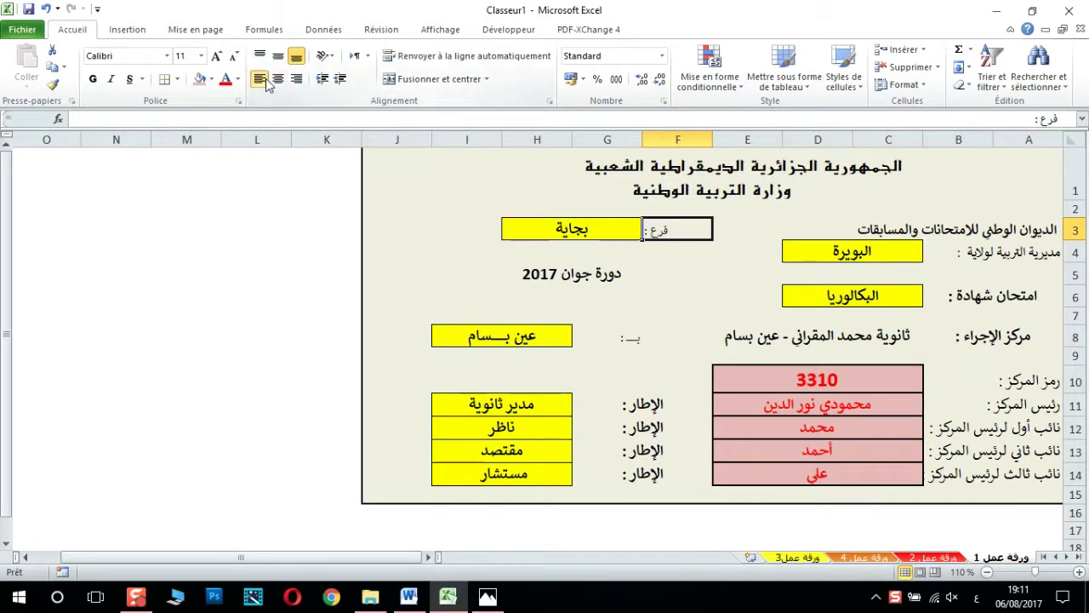
click(277, 78)
click(218, 57)
click(217, 57)
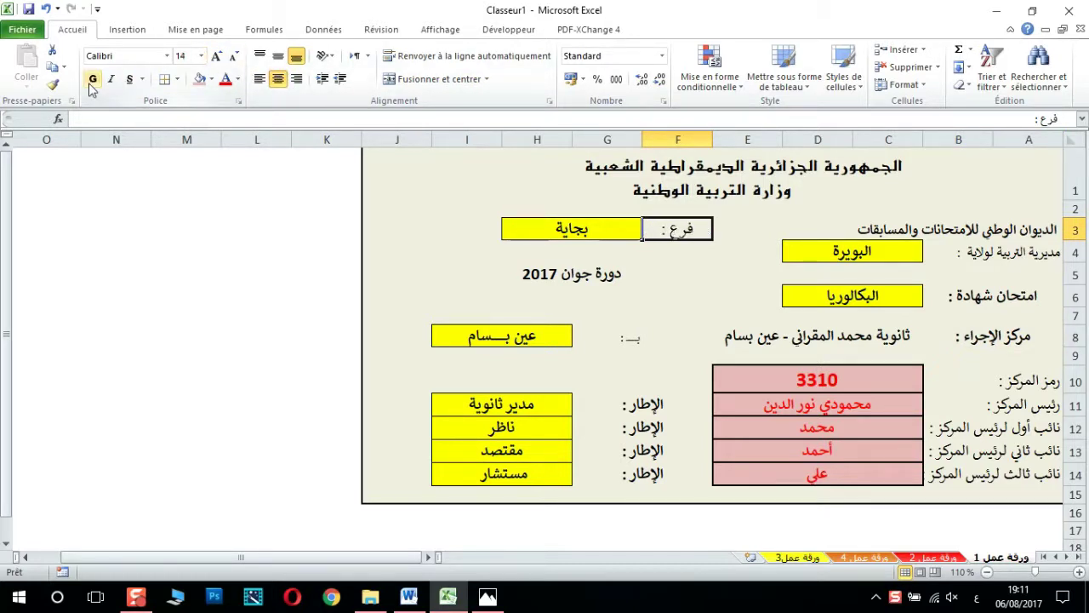
- Centre the بـ : label and enlarge it to 16 pt
click(628, 337)
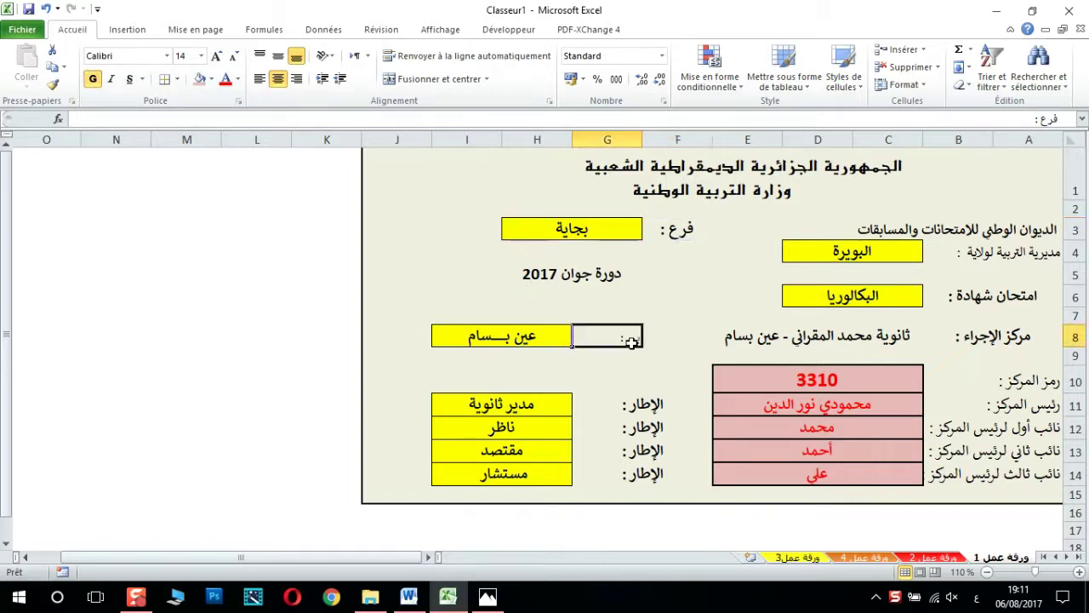
click(264, 83)
click(277, 81)
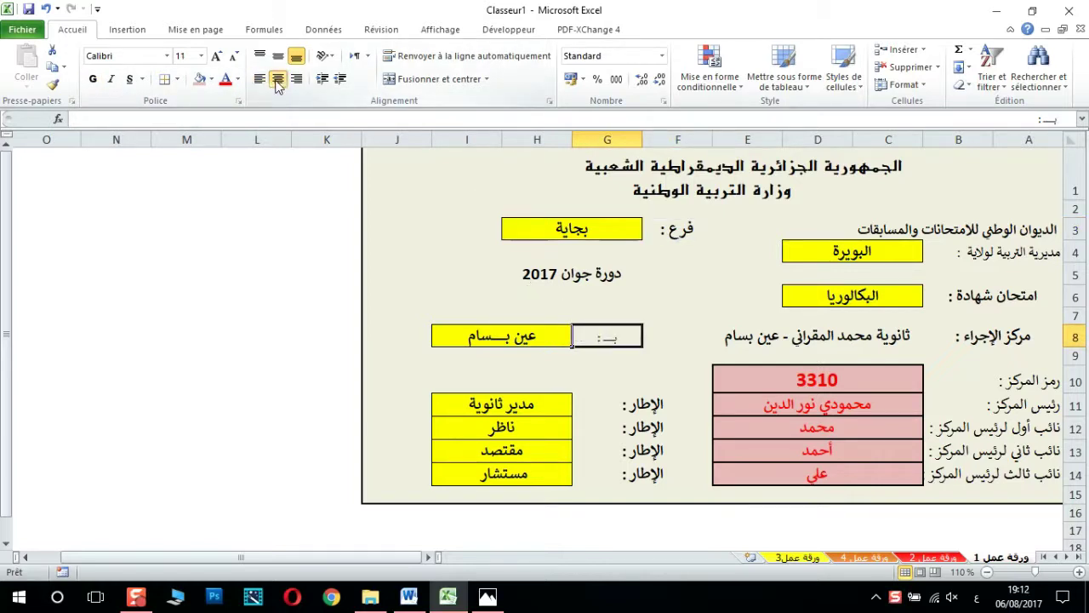
click(216, 54)
click(215, 54)
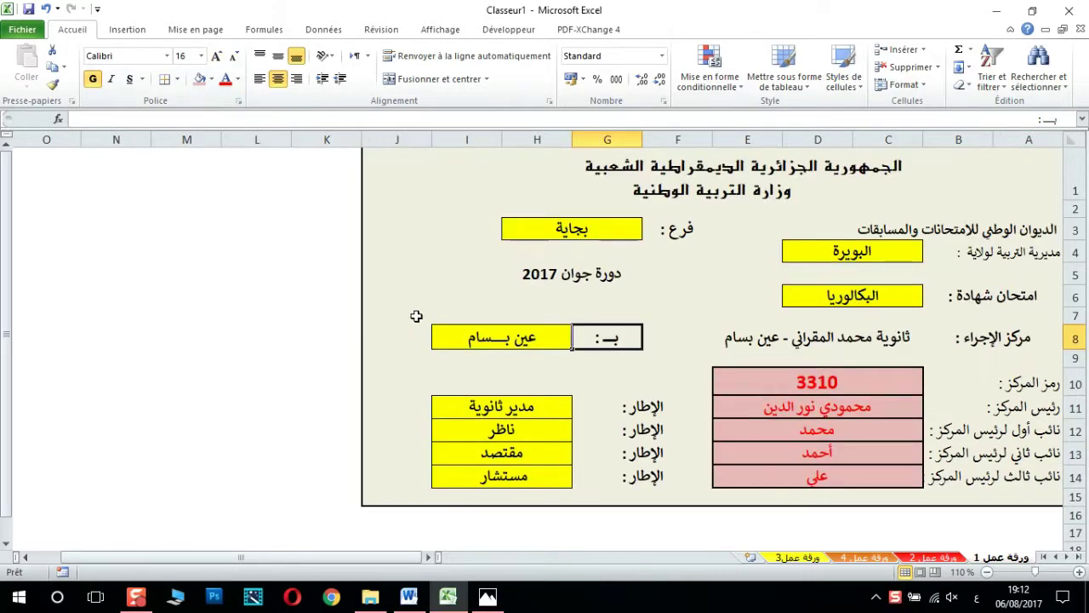
click(848, 478)
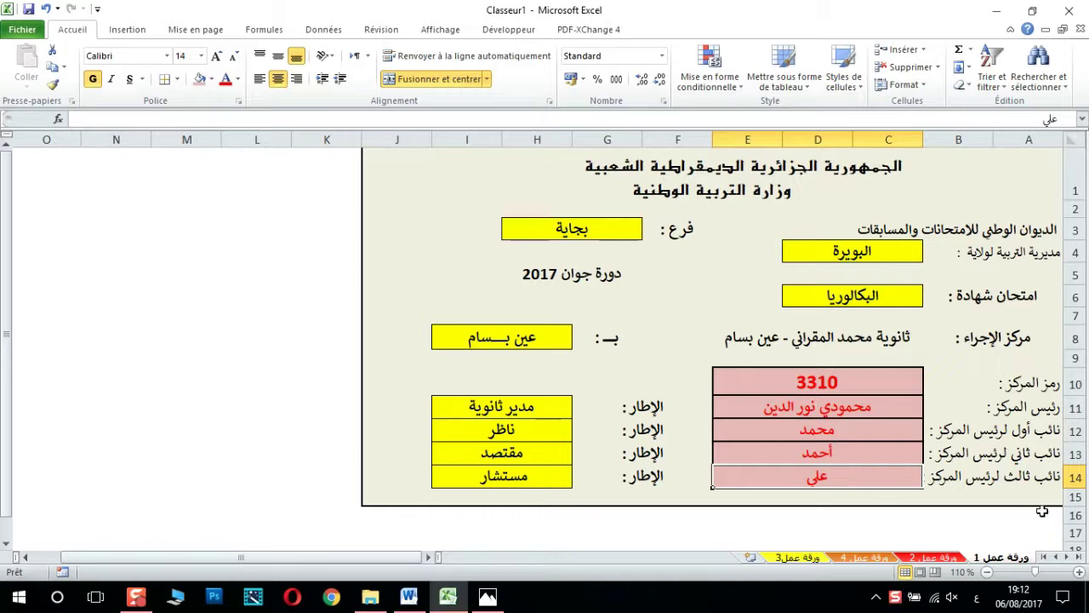
mouse_move(1047, 512)
mouse_down()
mouse_move(804, 517)
mouse_move(796, 527)
mouse_up()
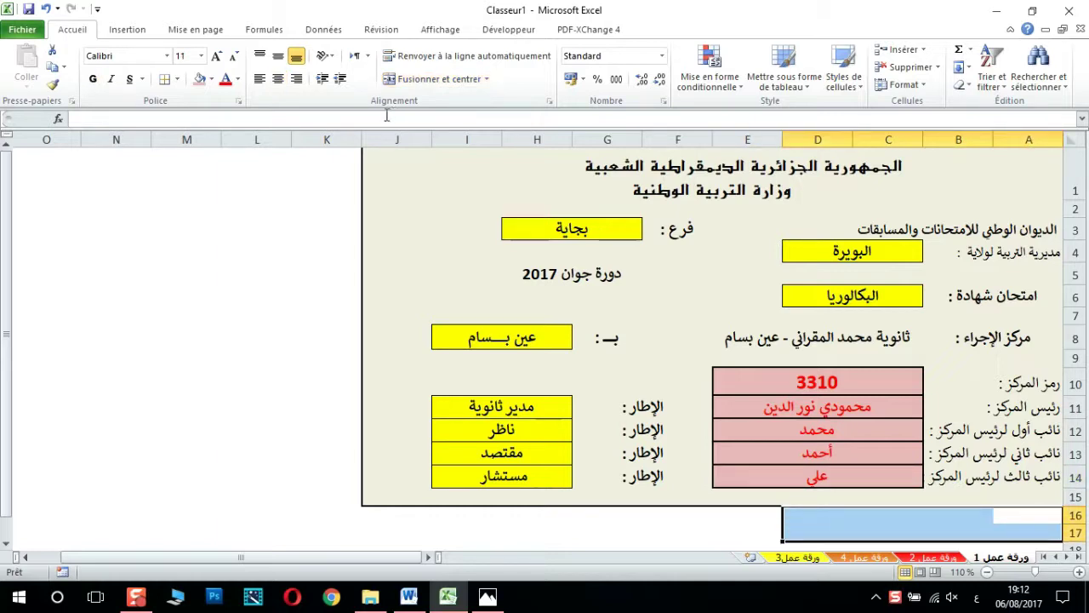
- Merge the row 16–17 cells, centre vertically, and enter the label 'عدد الساعات الممنوحة للحراس'
click(434, 78)
click(276, 57)
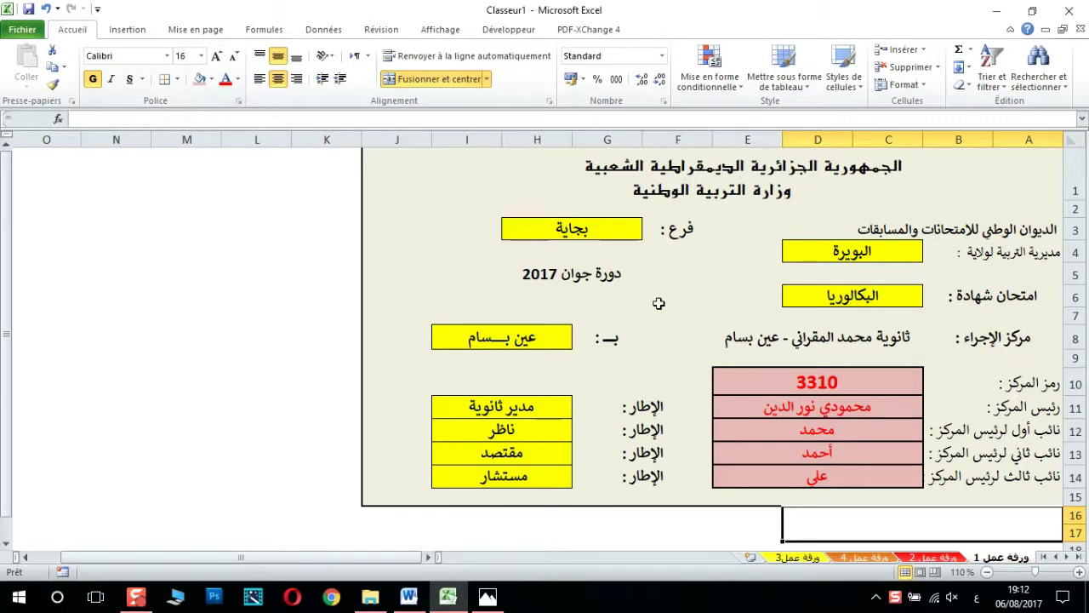
text(عدد الساعات الممنوحة للحراس)
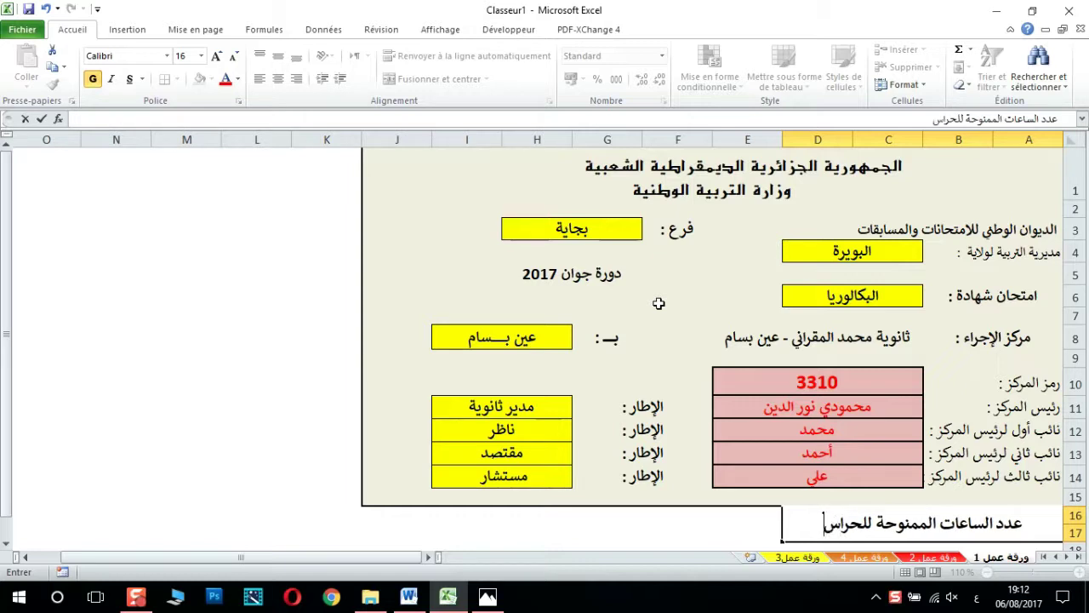
key(Tab)
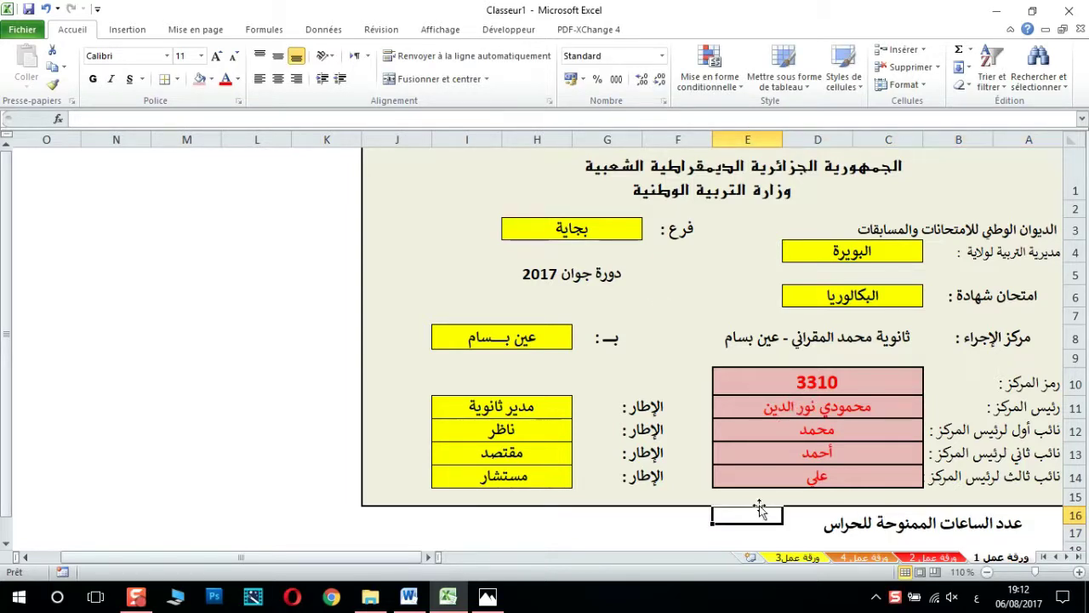
- Merge E16:E17 and enter a bold, 16-point 480
drag(741, 518, 737, 531)
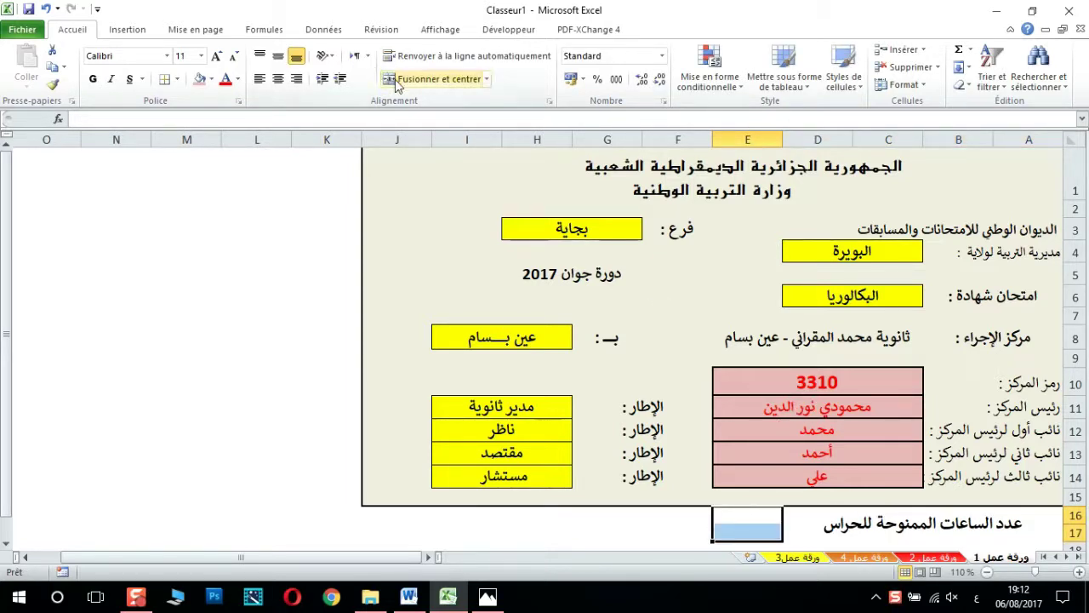
click(434, 78)
click(216, 55)
click(96, 79)
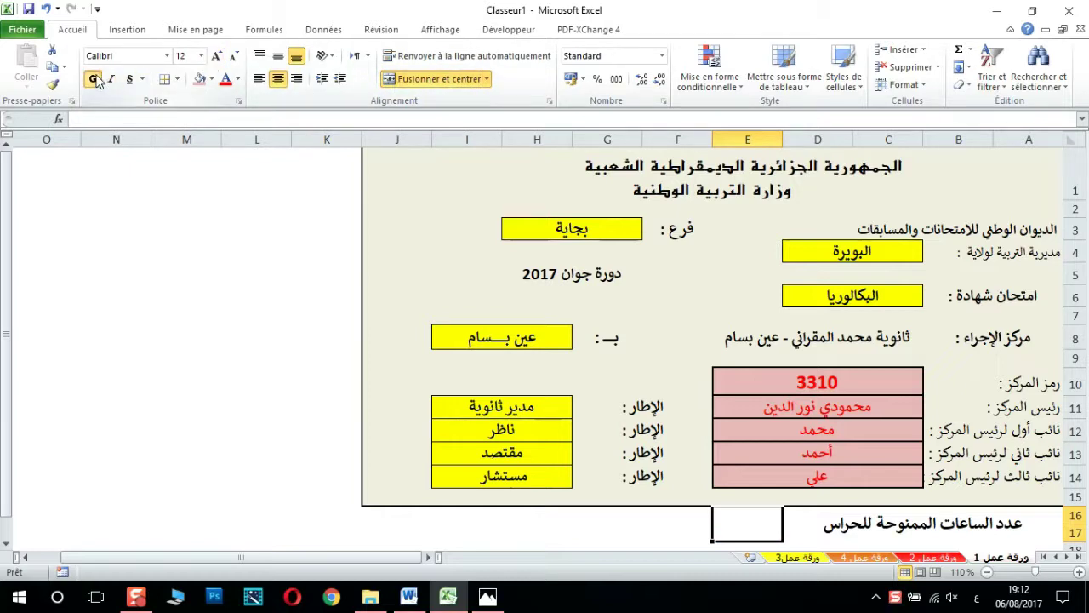
click(216, 55)
text(480)
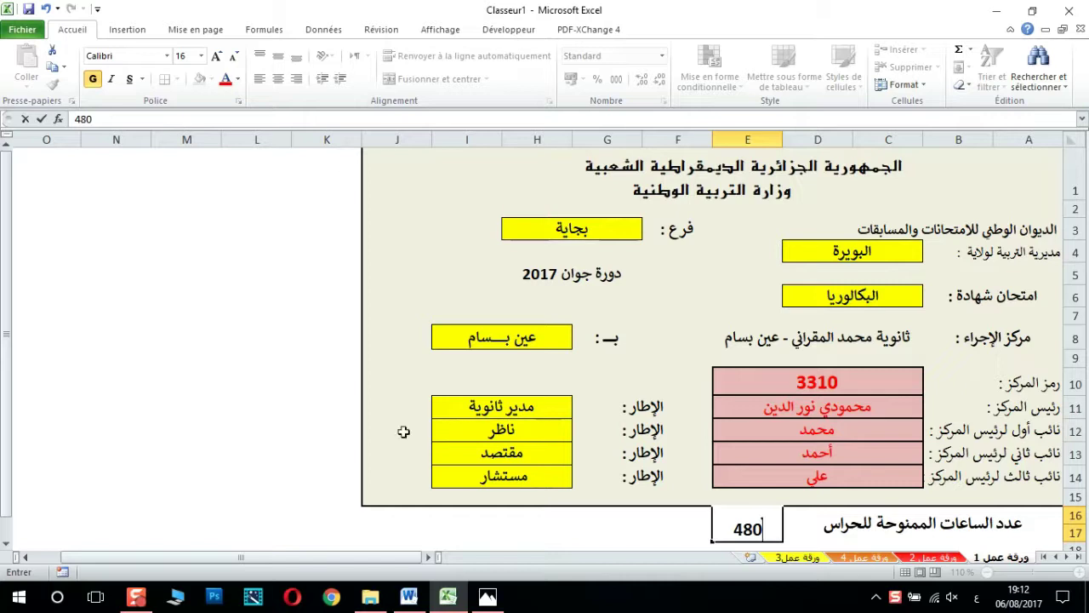
- Give the label and 480 a thick outline plus all borders, then copy that formatting to F16:J17
drag(837, 525, 776, 529)
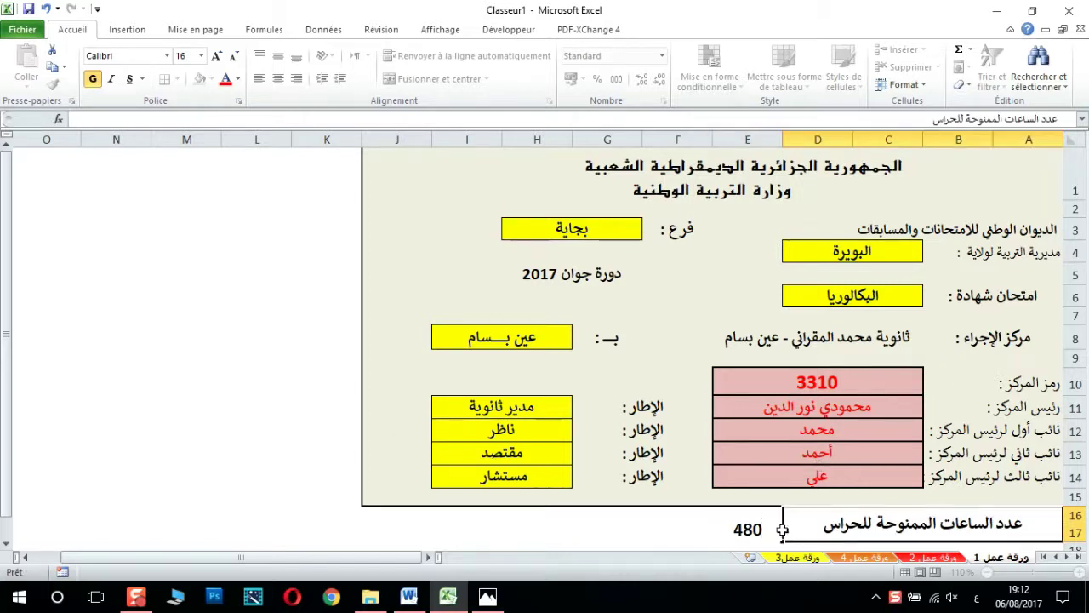
click(178, 78)
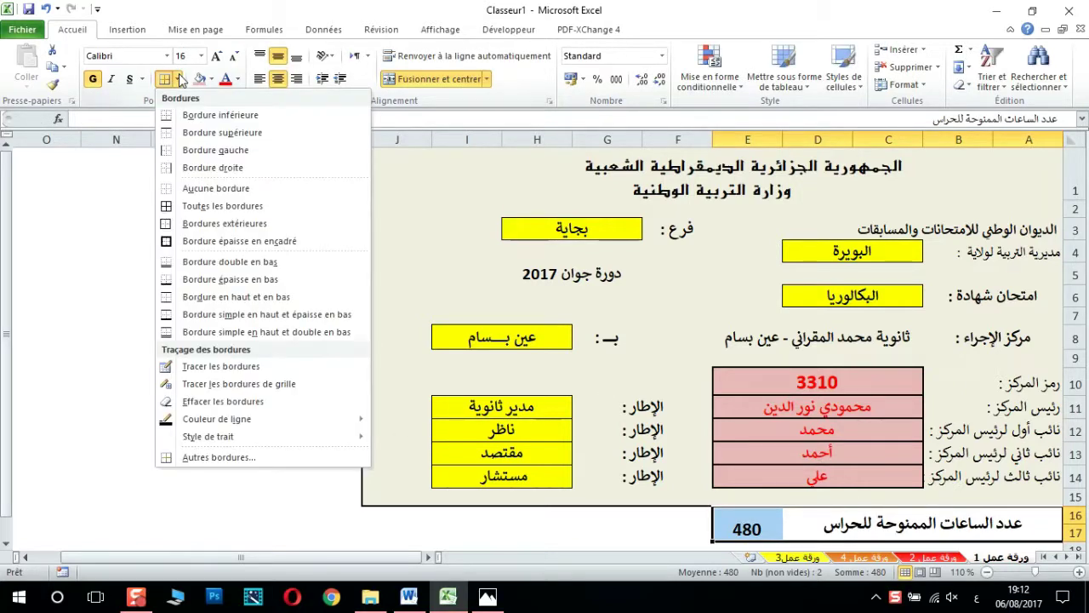
click(224, 245)
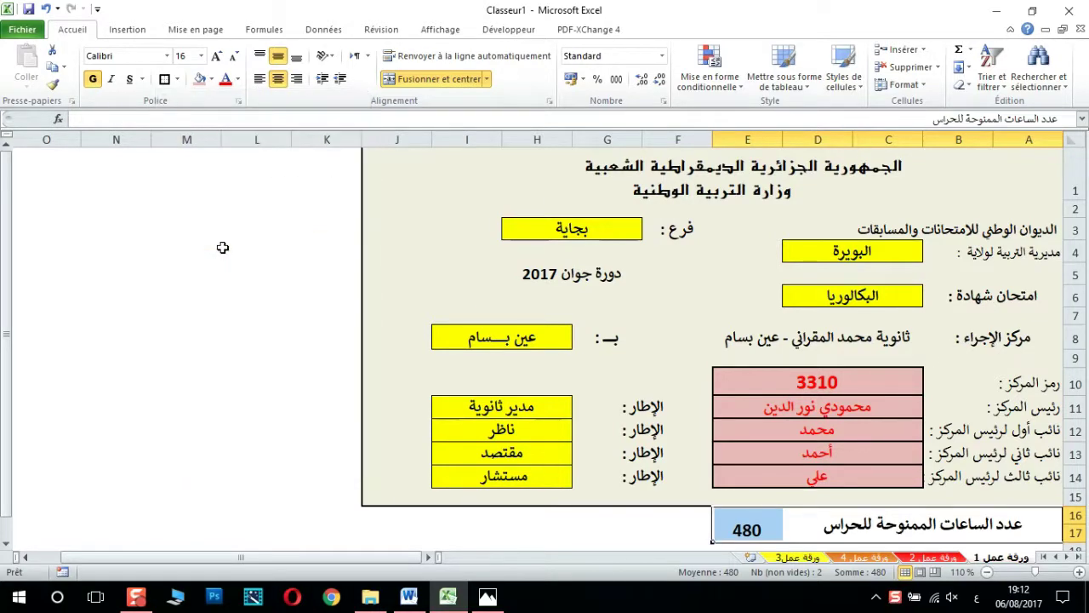
click(177, 78)
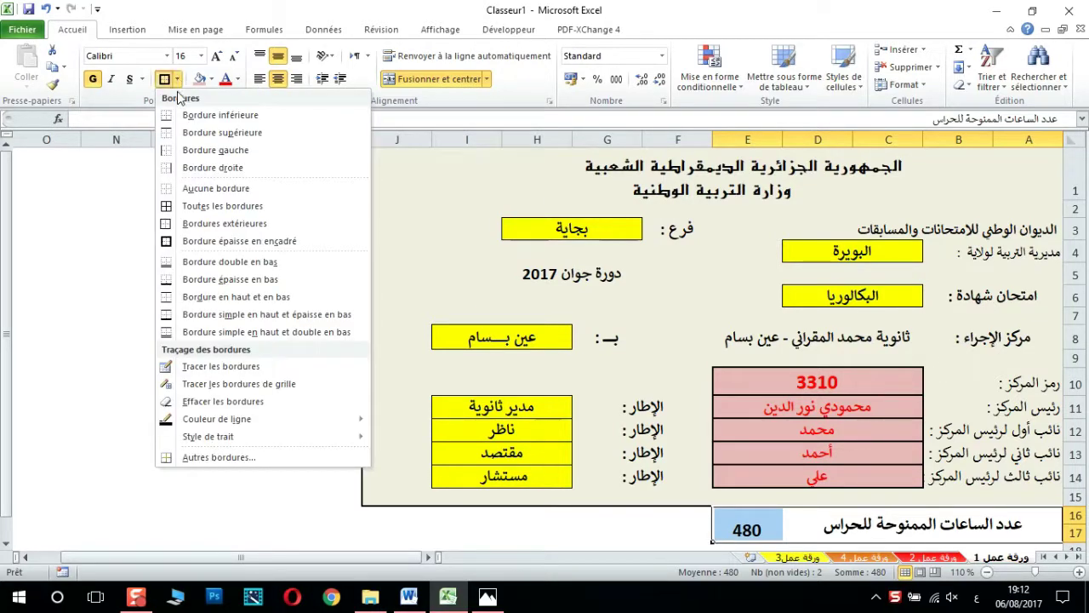
click(181, 205)
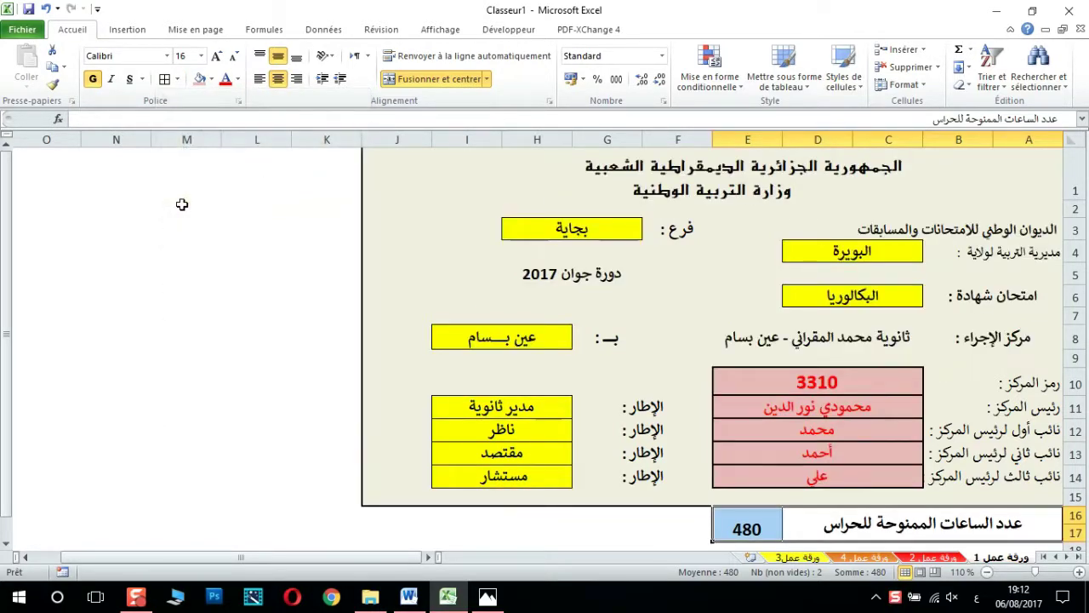
click(54, 85)
drag(690, 519, 419, 525)
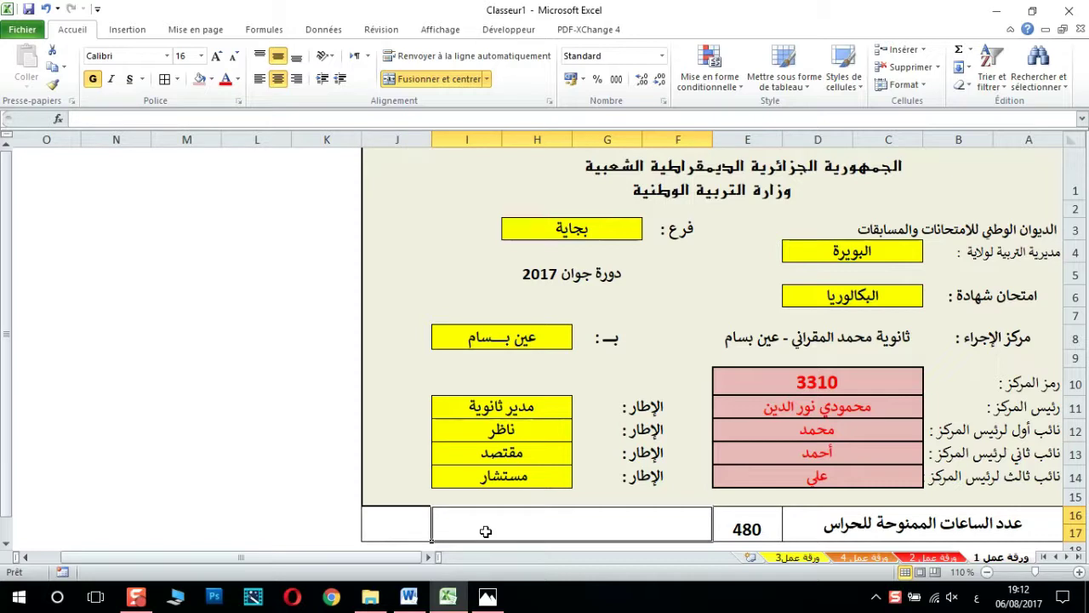
- Enter the exam-days label 'عدد ايام الإمتحاـان' and the value 5 in J16
text(عدد ايام الإمتحاـان)
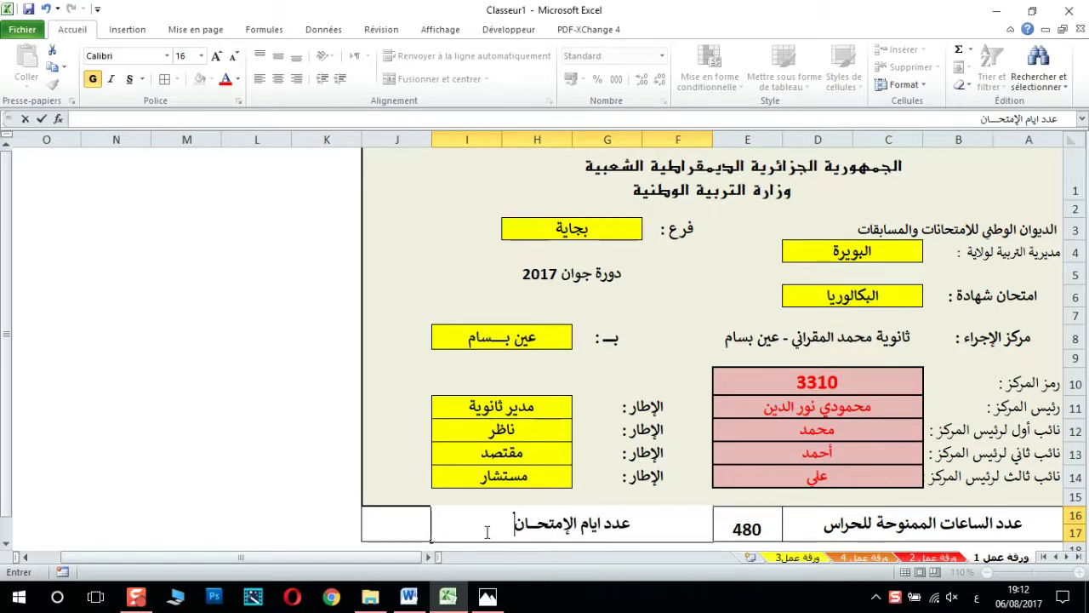
click(386, 533)
text(5)
click(321, 456)
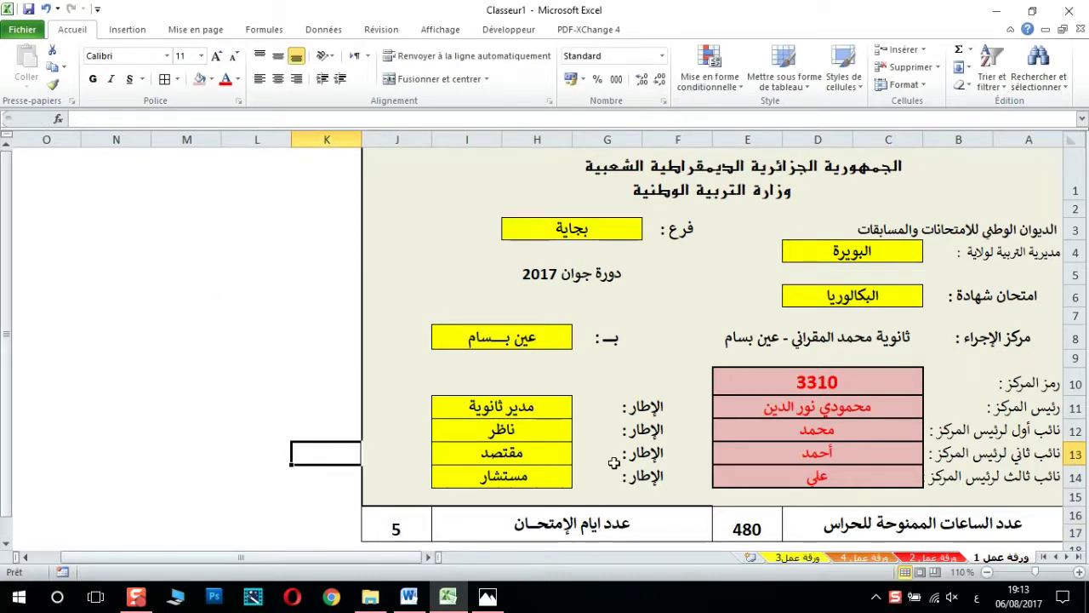
drag(375, 498, 1021, 170)
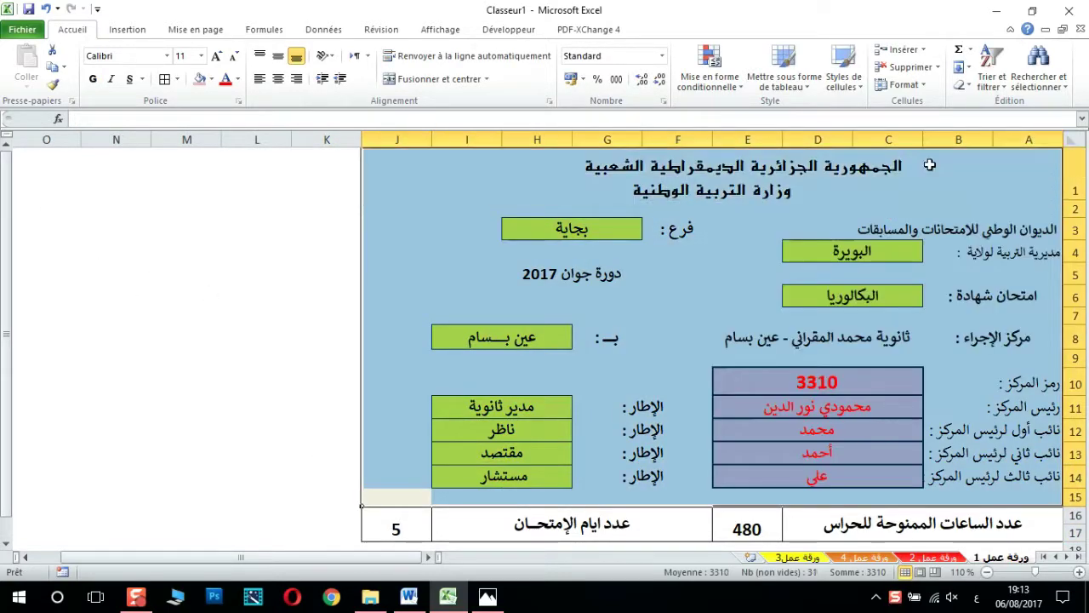
- Put a thick outline border around the header block A1:J15
click(176, 79)
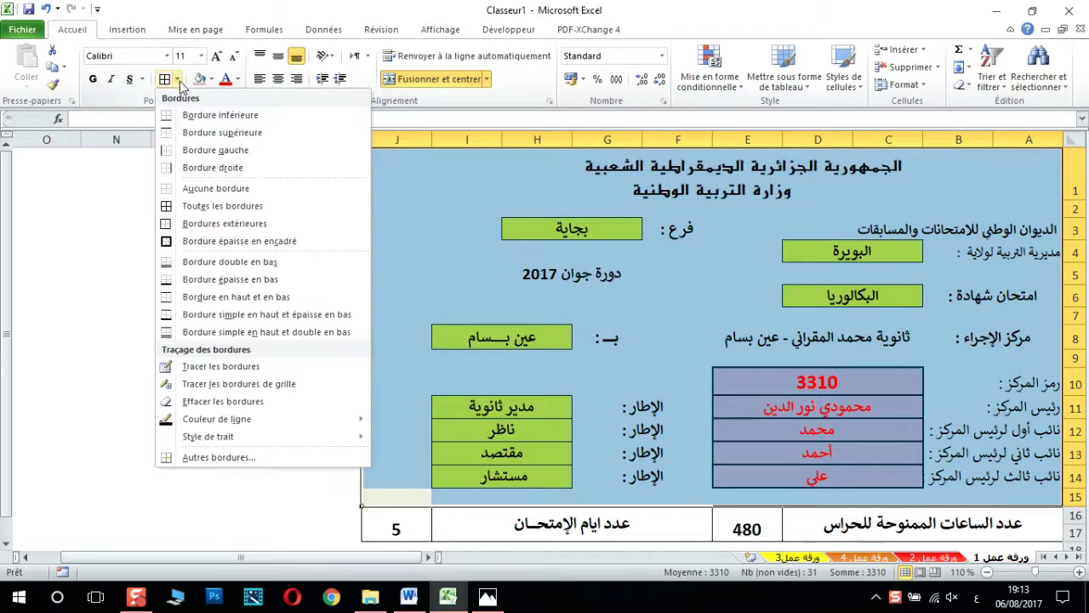
click(208, 458)
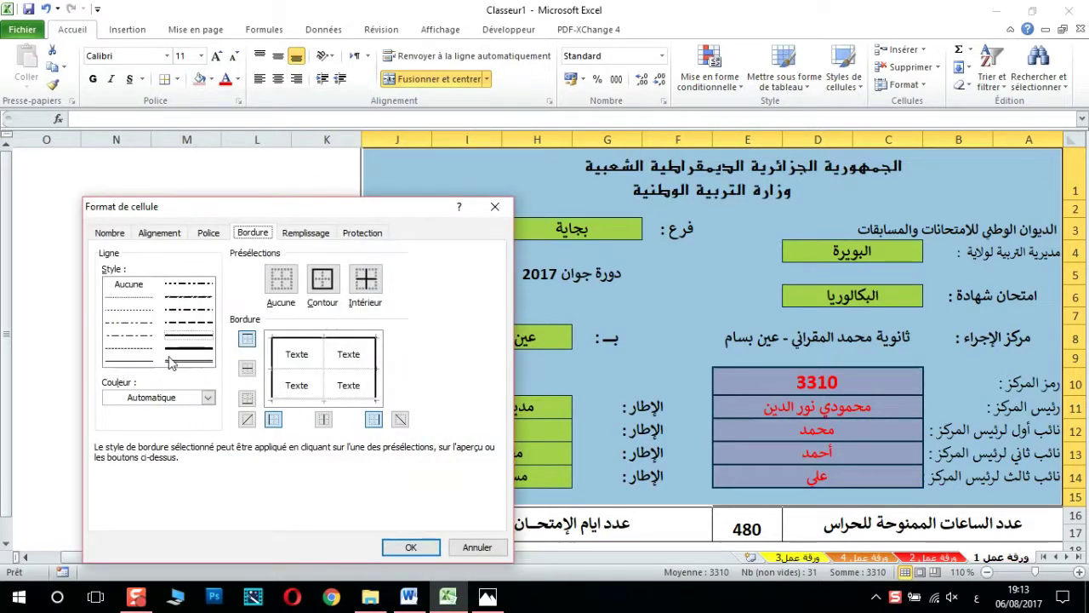
click(177, 350)
click(322, 279)
click(411, 548)
- Fill the guards' hours label light green and the exam-days label light blue
click(851, 537)
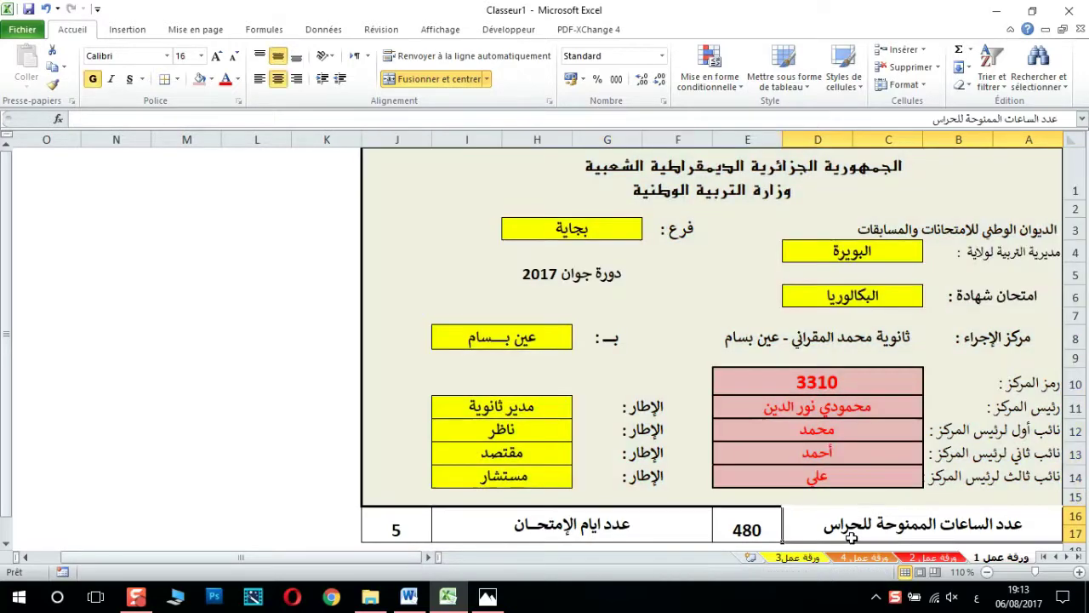
click(211, 79)
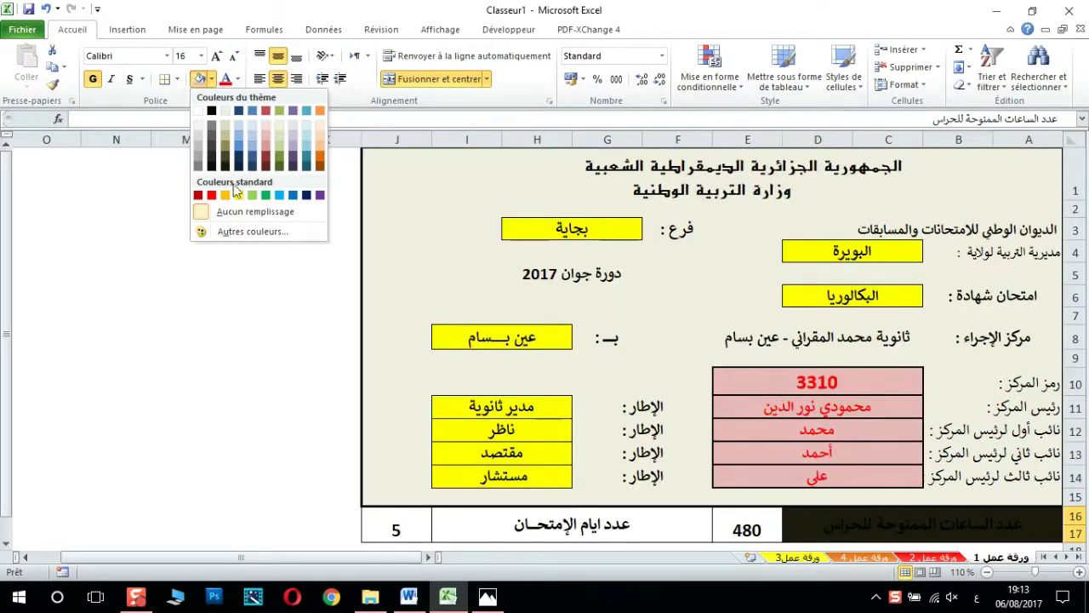
click(280, 141)
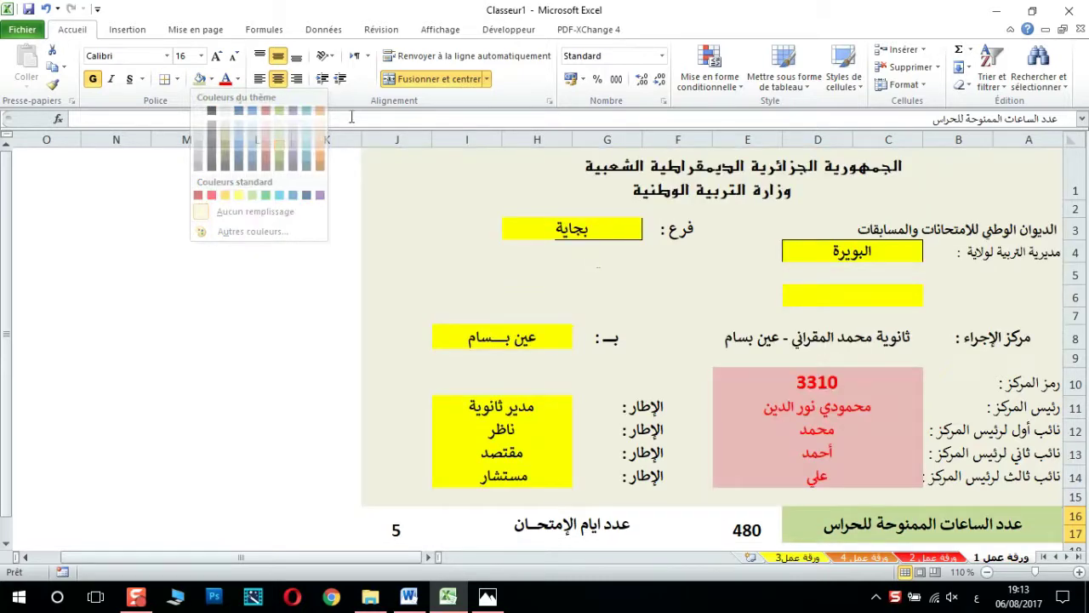
click(599, 524)
click(211, 78)
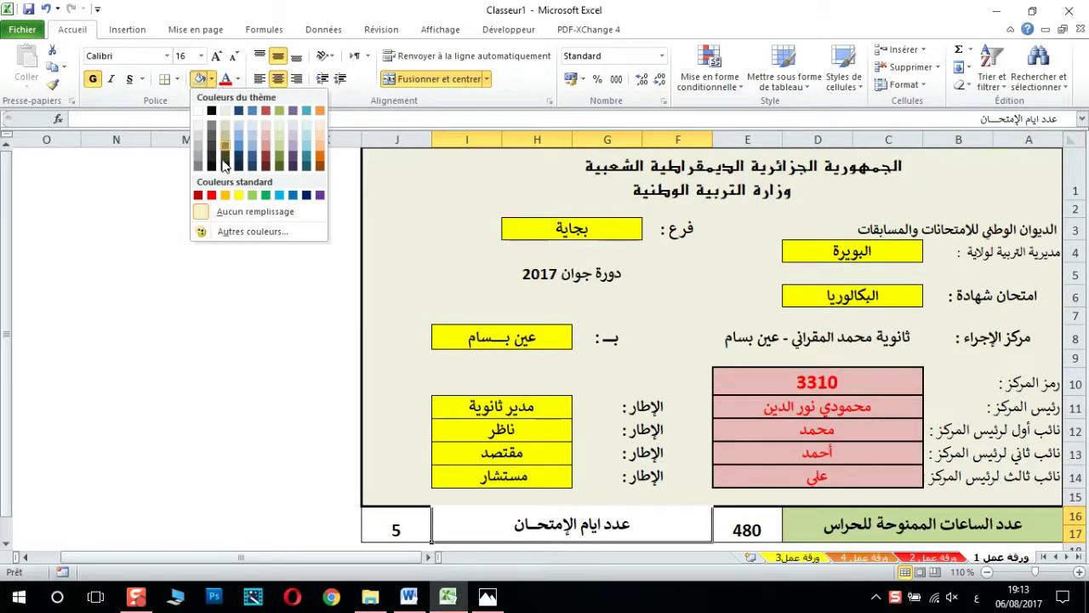
click(241, 134)
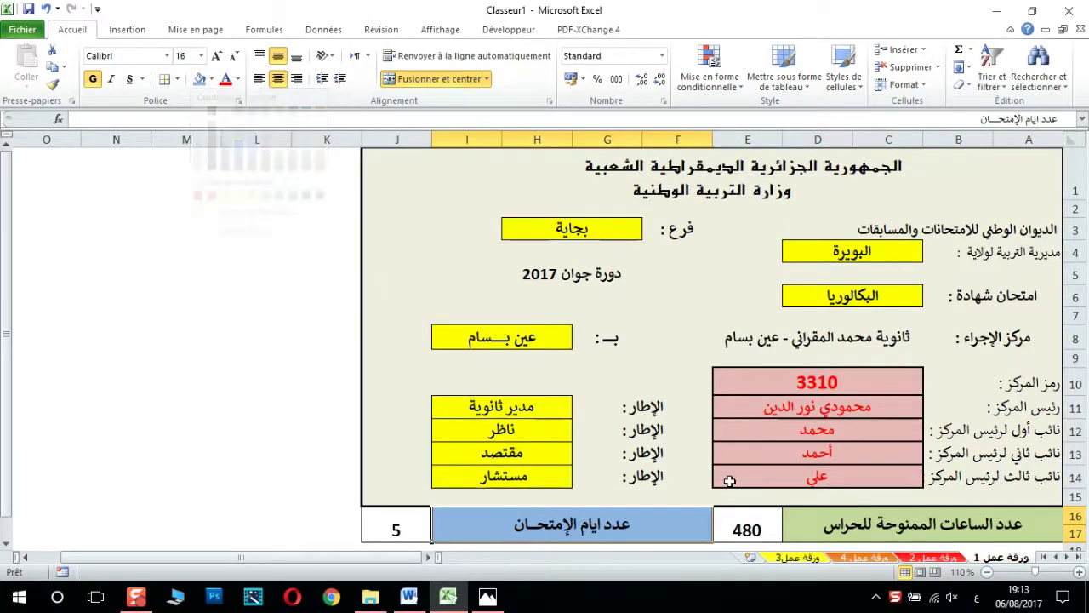
- Fill the 480 and 5 value cells orange, centring 480 vertically
click(742, 528)
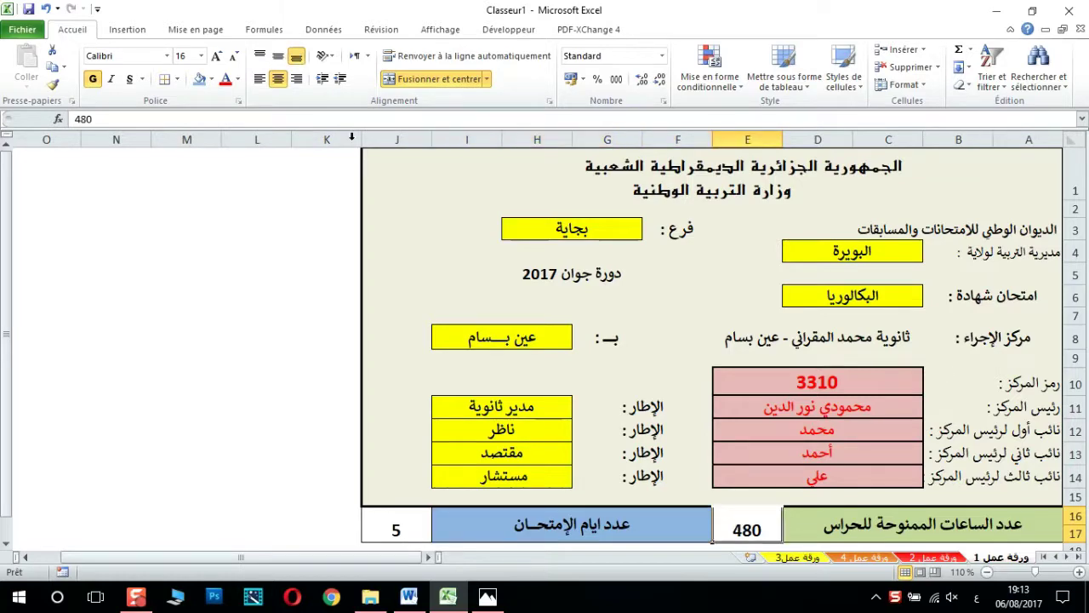
click(211, 78)
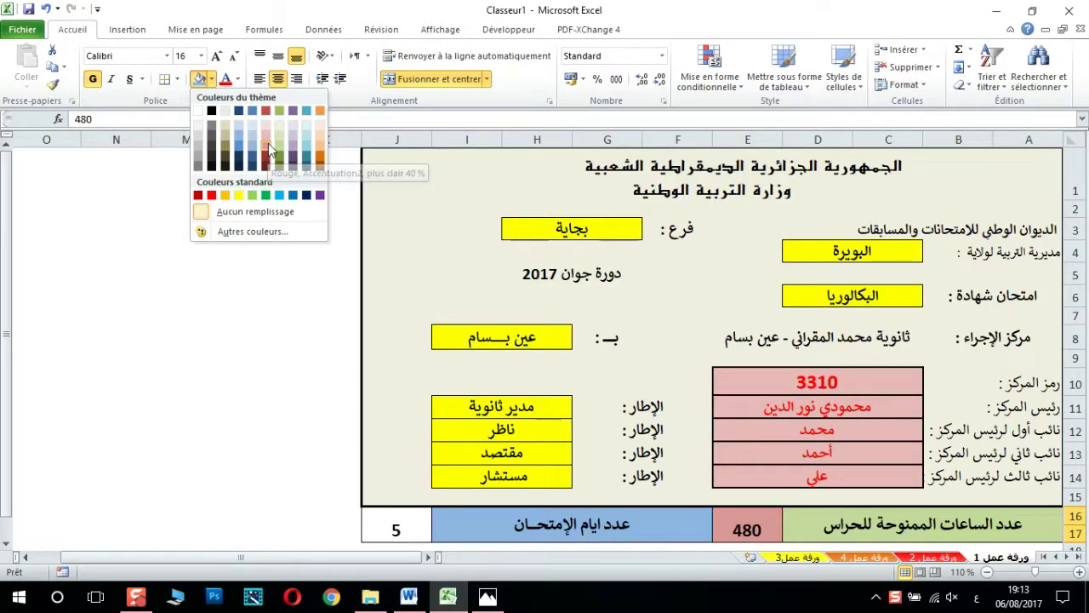
click(320, 160)
click(278, 55)
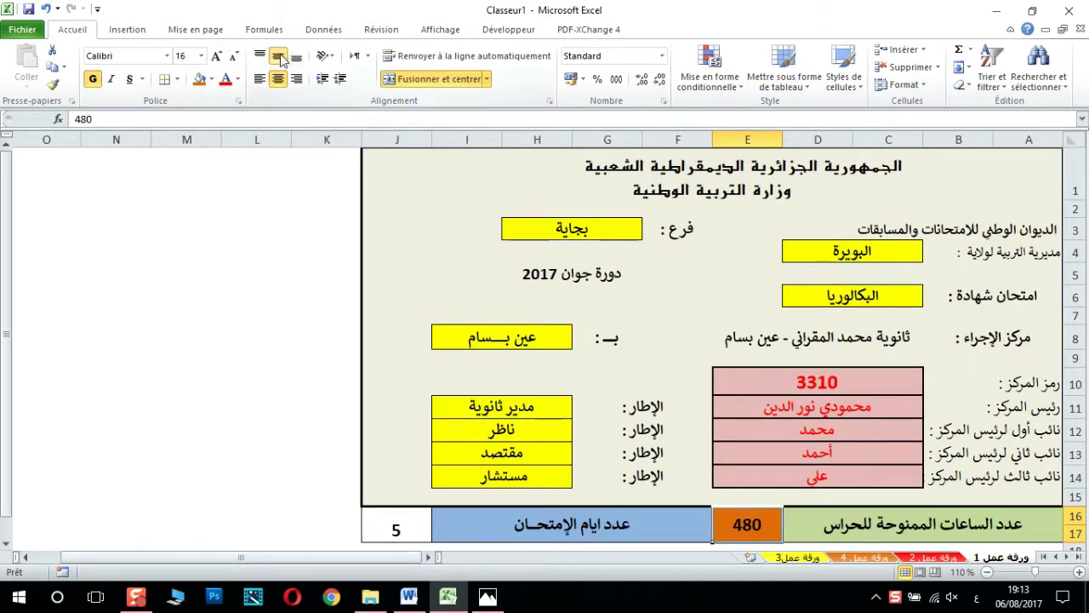
click(399, 530)
text(5)
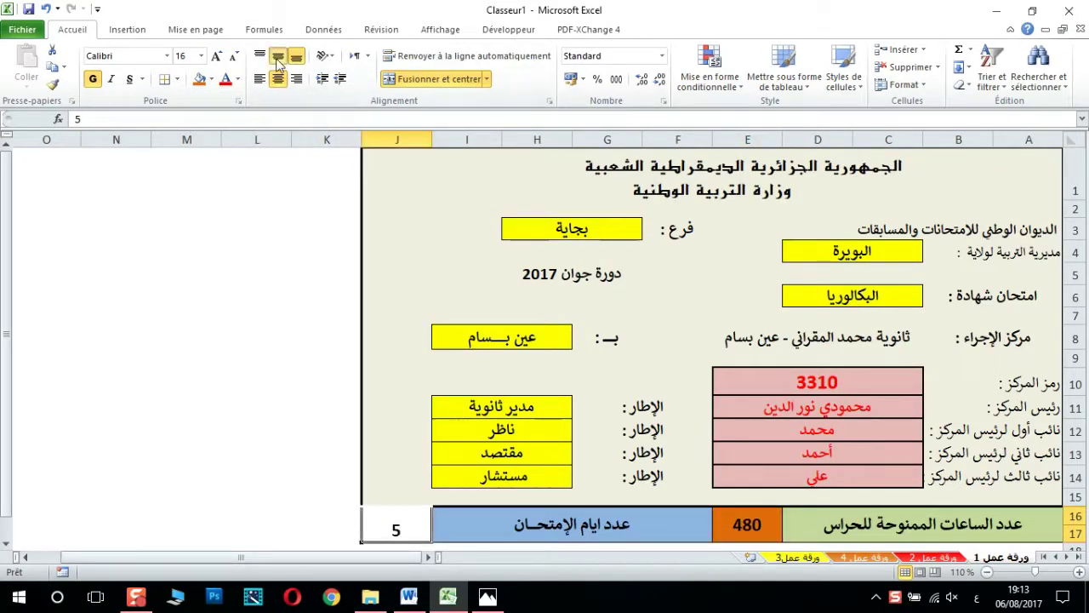
click(199, 78)
click(226, 407)
drag(5, 336, 9, 242)
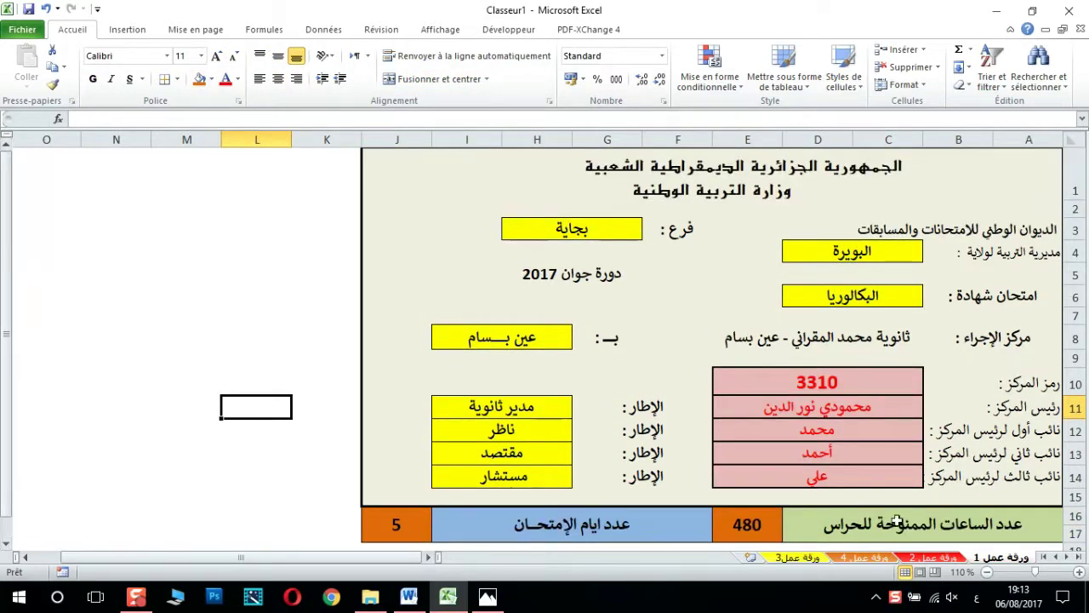
- Zoom the sheet to 100% and turn on gridlines
click(987, 575)
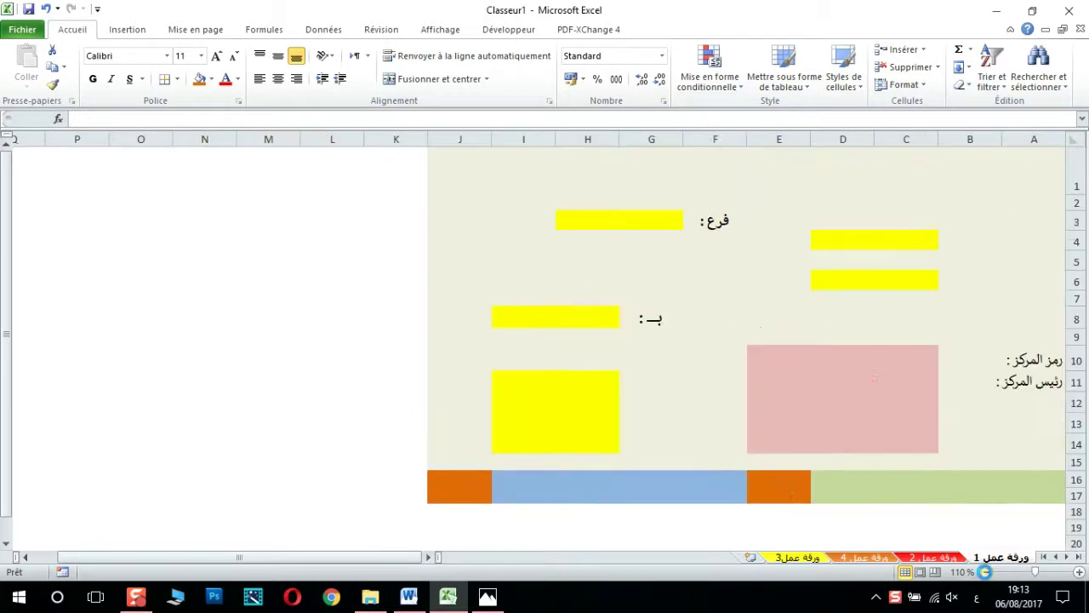
click(331, 164)
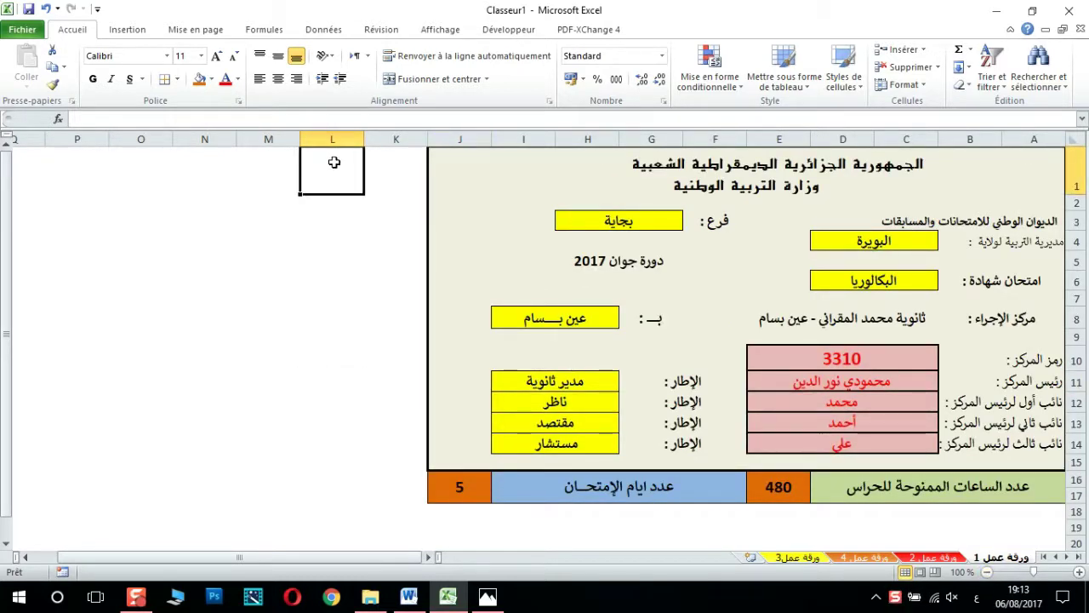
click(289, 175)
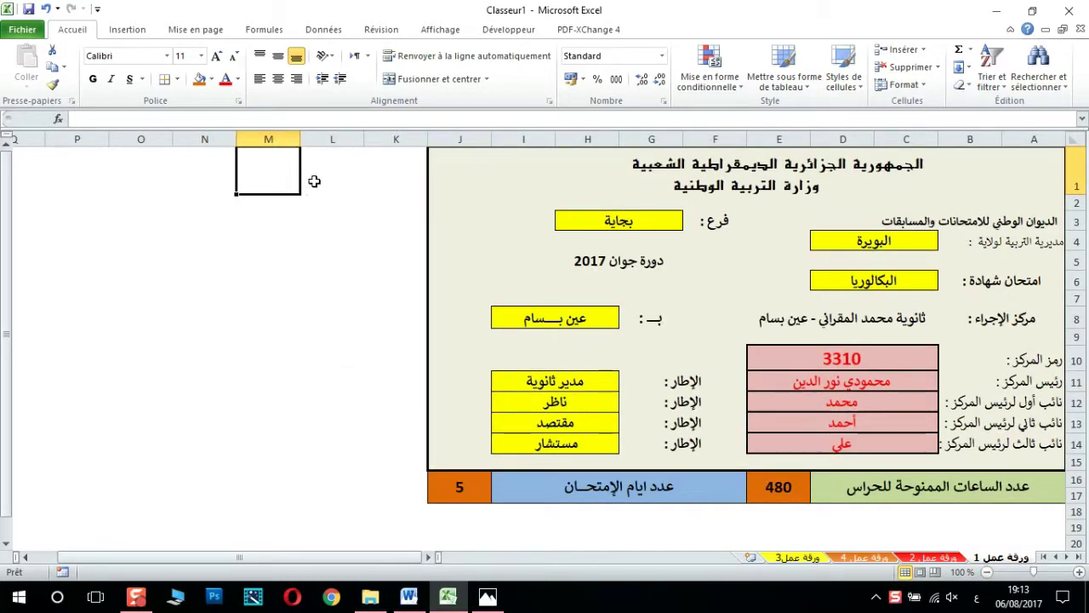
drag(257, 168, 204, 165)
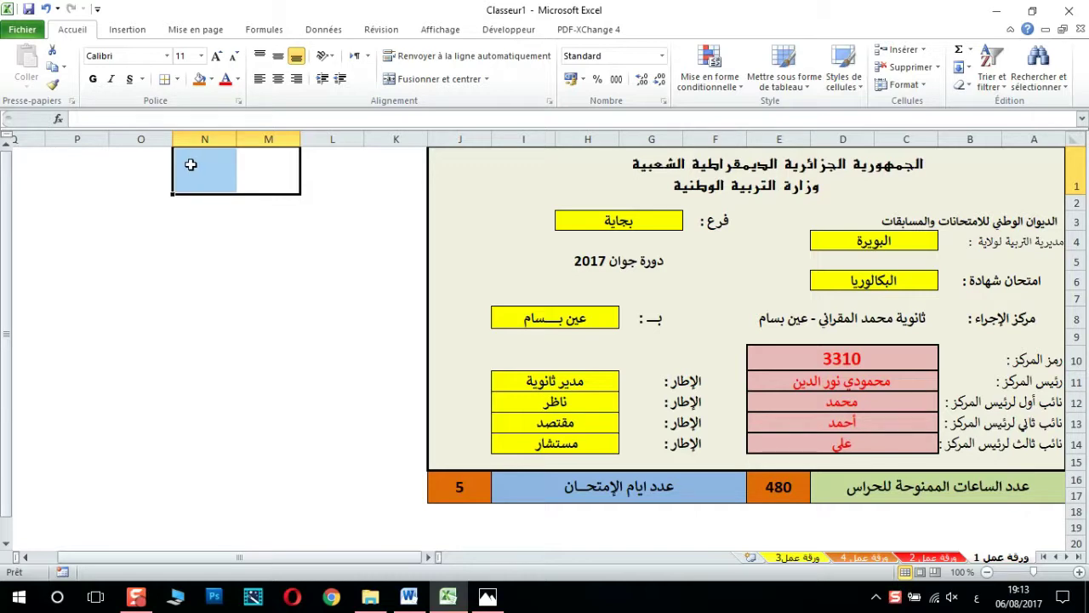
click(368, 164)
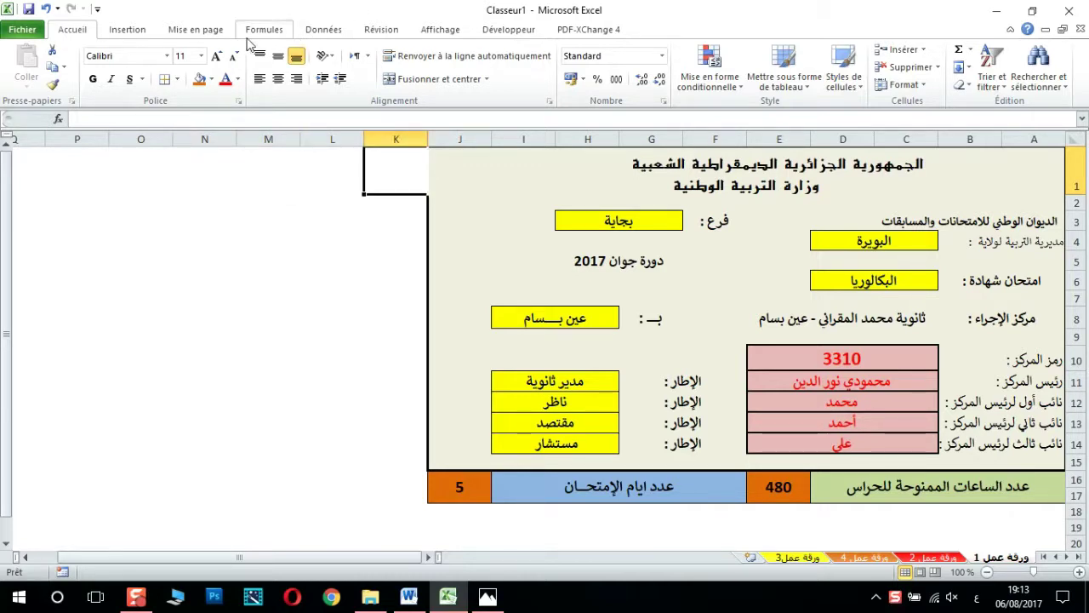
click(439, 32)
click(298, 83)
click(279, 253)
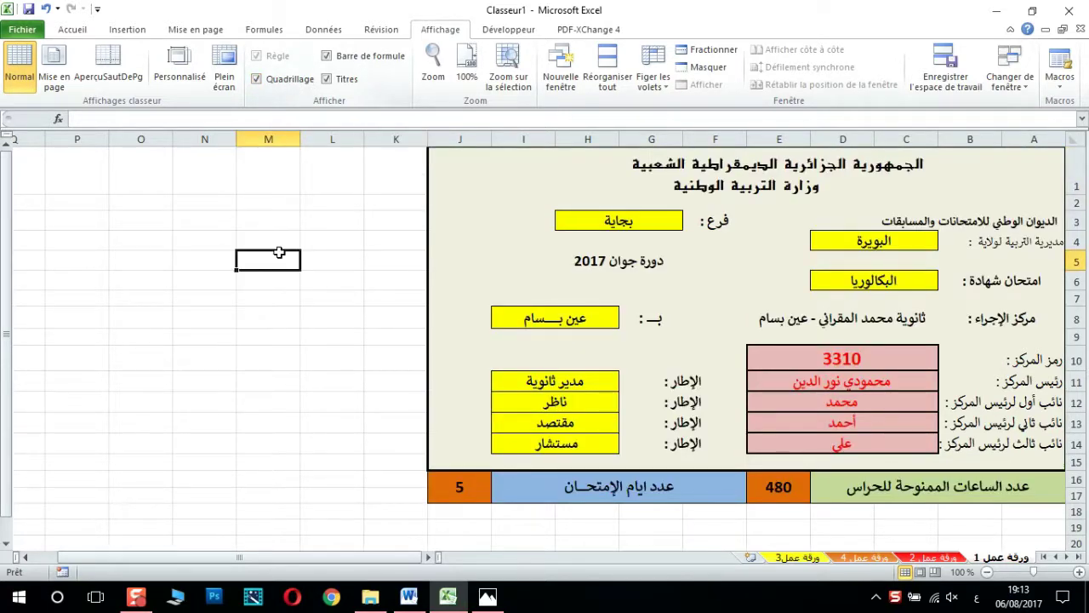
- Merge cells L1 through O1 into one cell
click(279, 171)
mouse_move(287, 171)
mouse_down()
mouse_move(332, 171)
mouse_move(212, 170)
mouse_up()
click(335, 173)
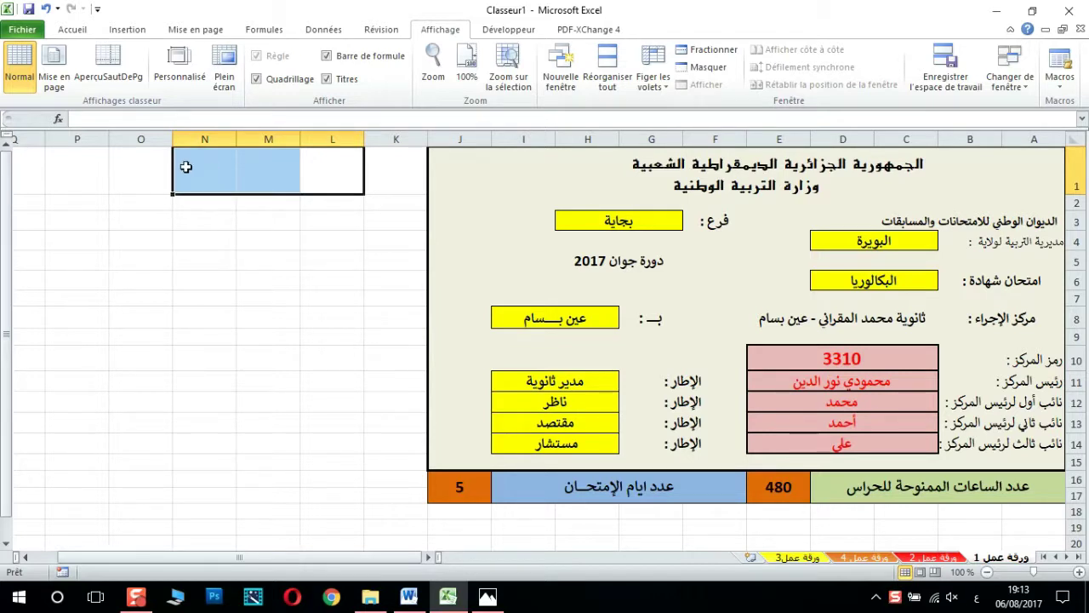
drag(212, 171, 167, 166)
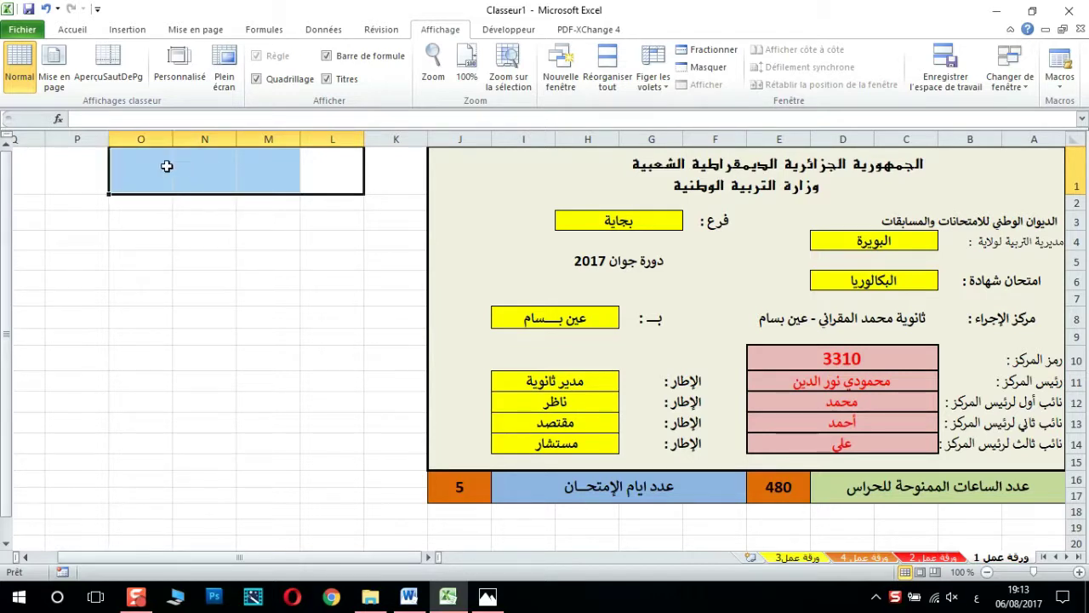
click(72, 31)
click(453, 81)
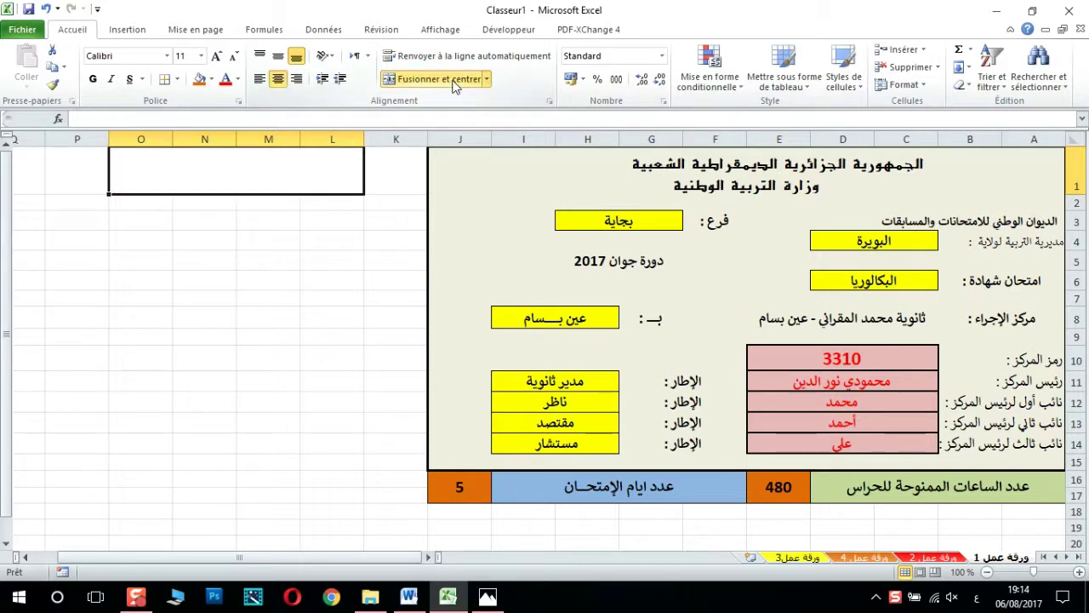
- Enter the heading 'أيام الامتحان' in the merged L1:O1 cell
text(أس)
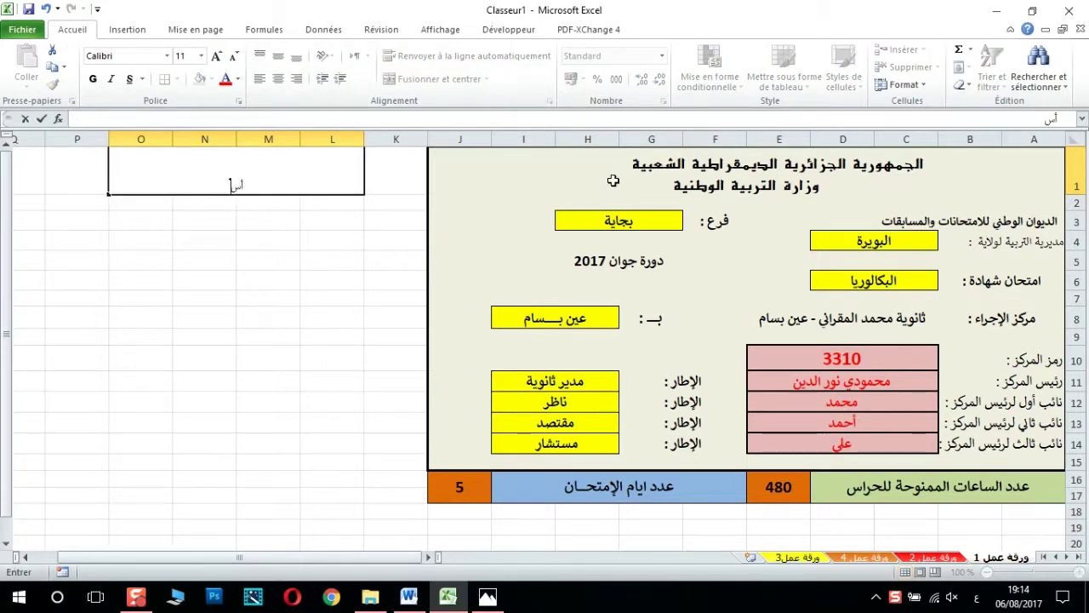
key(BackSpace)
key(BackSpace)
text(الامتحان)
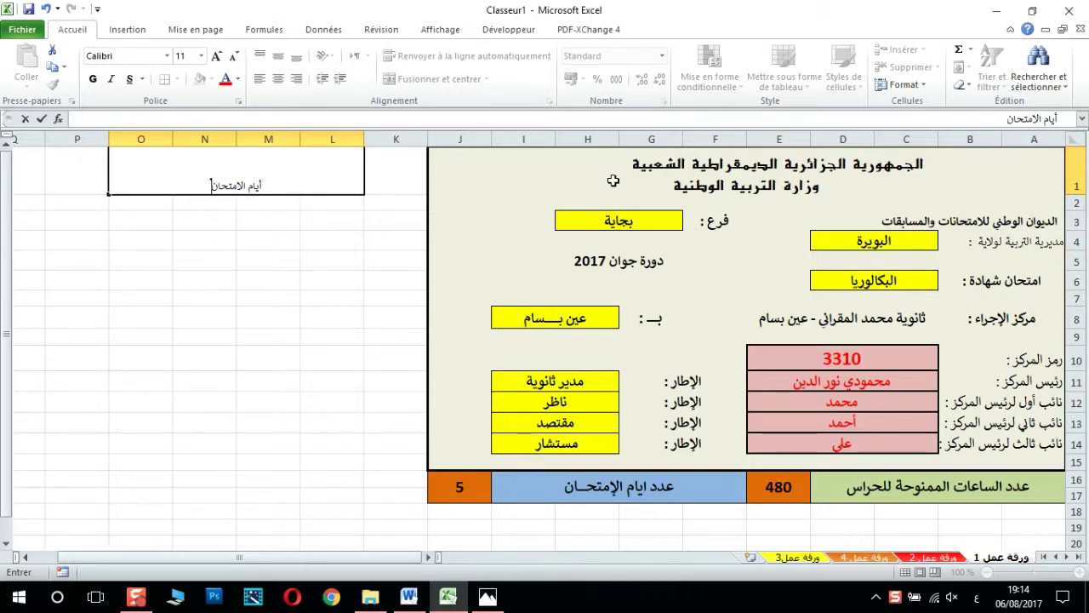
key(Return)
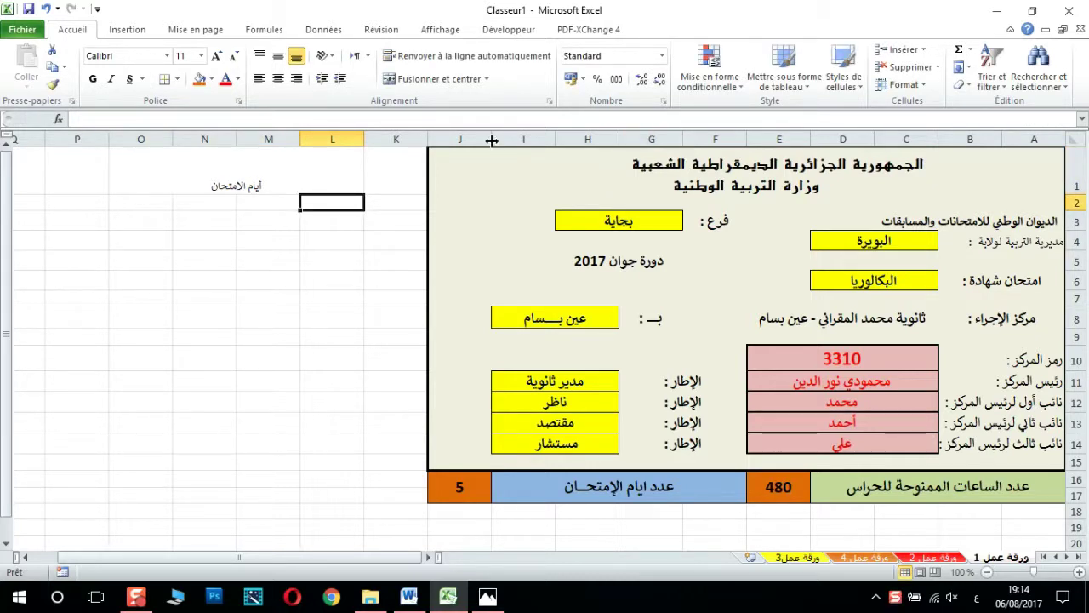
- Give the grid L2:O6 thick outer and inner borders
mouse_move(315, 204)
mouse_down()
mouse_move(124, 235)
mouse_move(127, 271)
mouse_up()
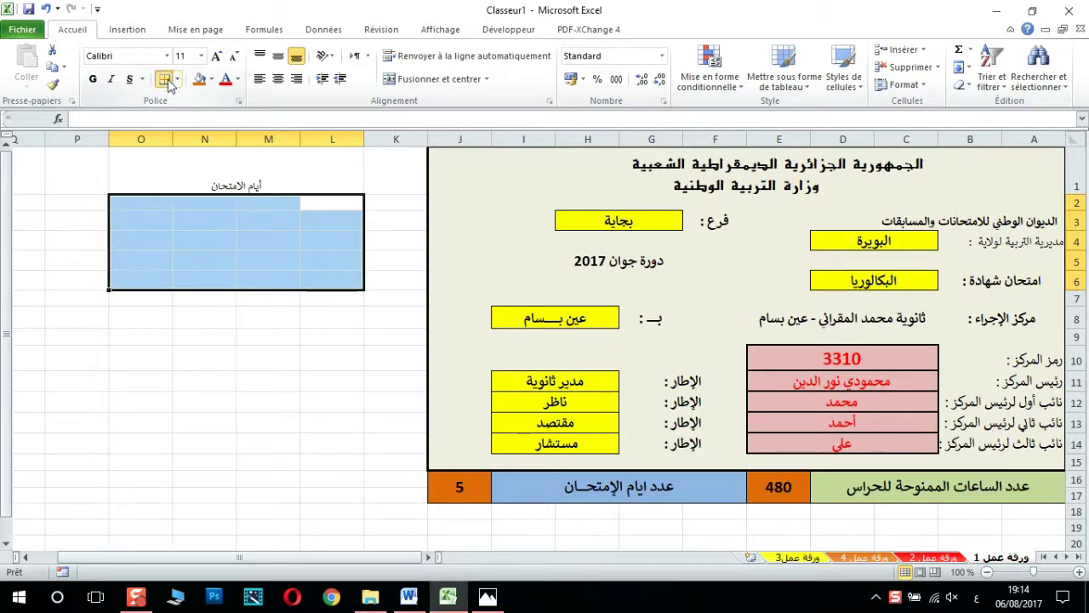
key(ctrl+1)
click(202, 339)
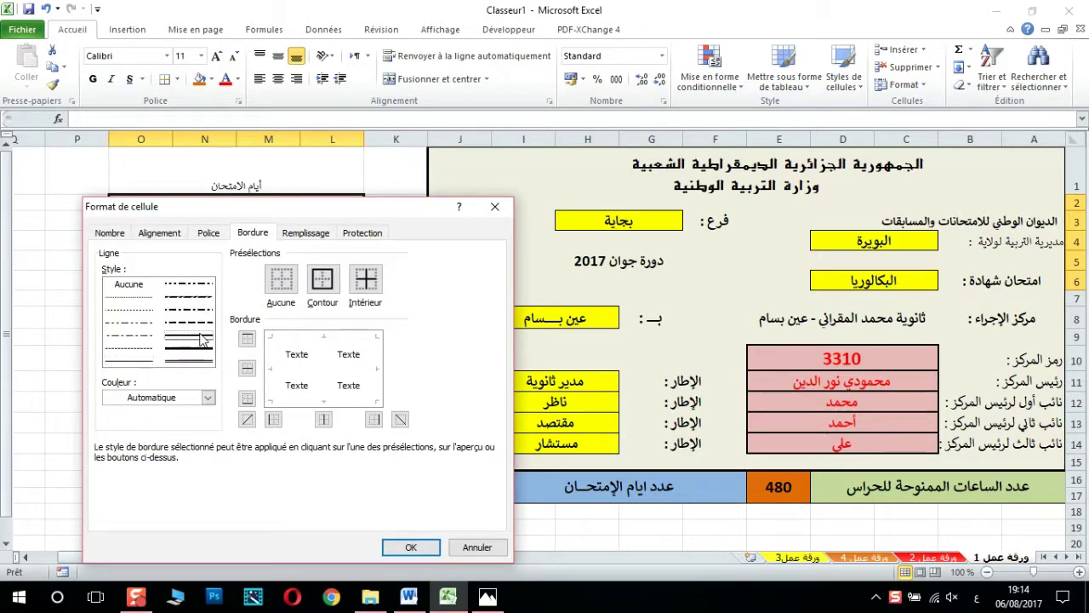
click(322, 279)
click(365, 279)
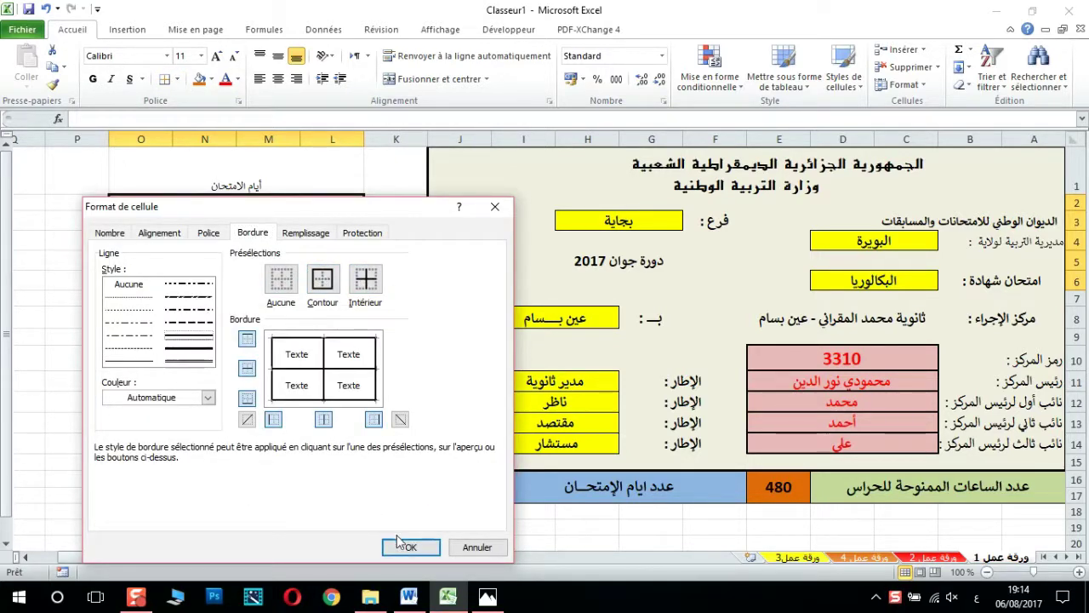
click(321, 279)
click(404, 545)
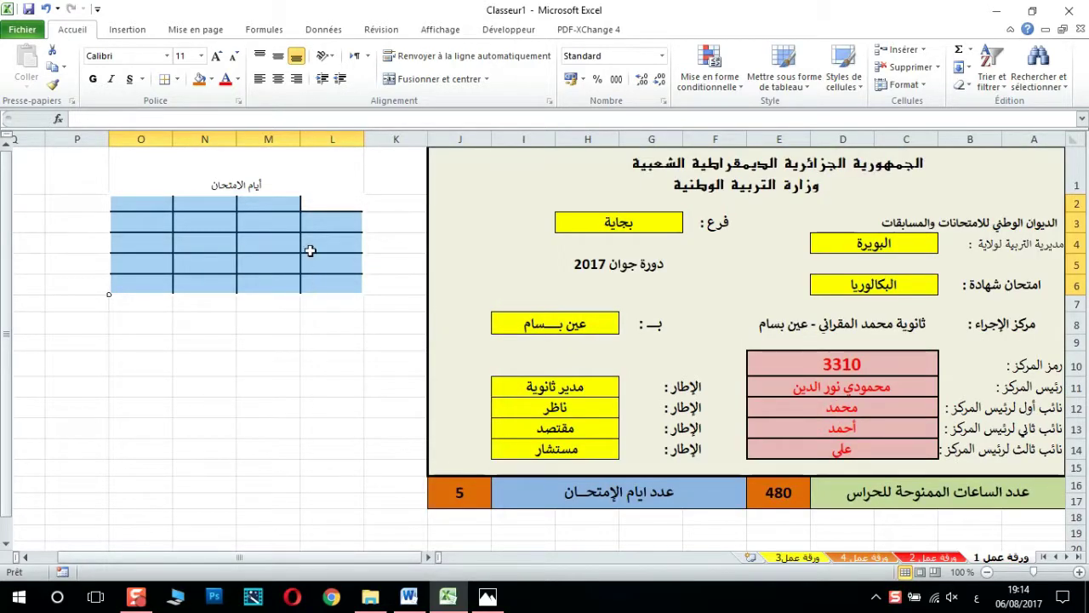
click(383, 248)
click(336, 171)
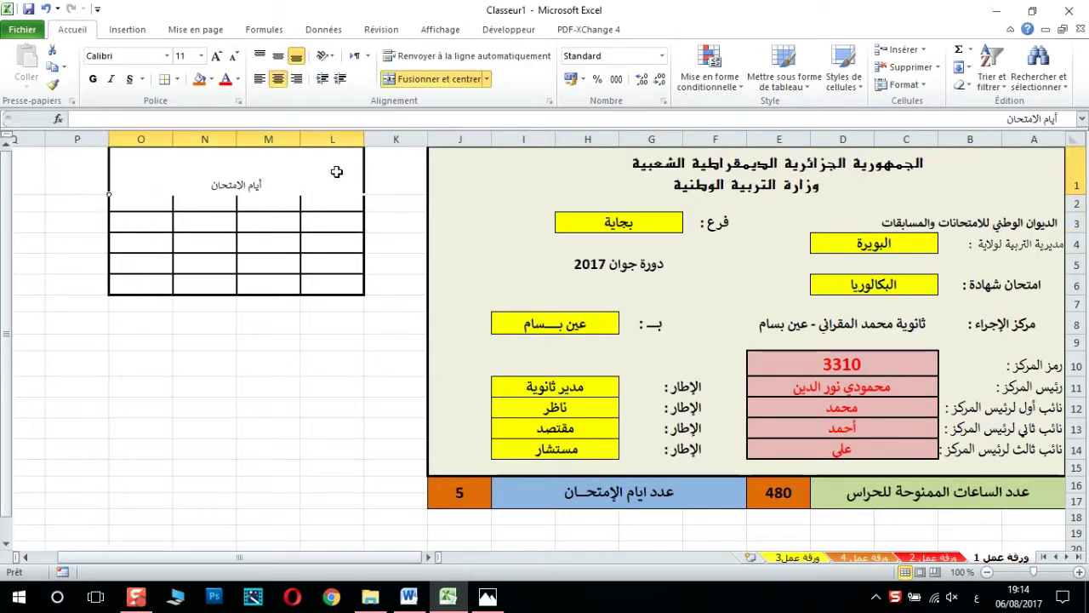
click(340, 221)
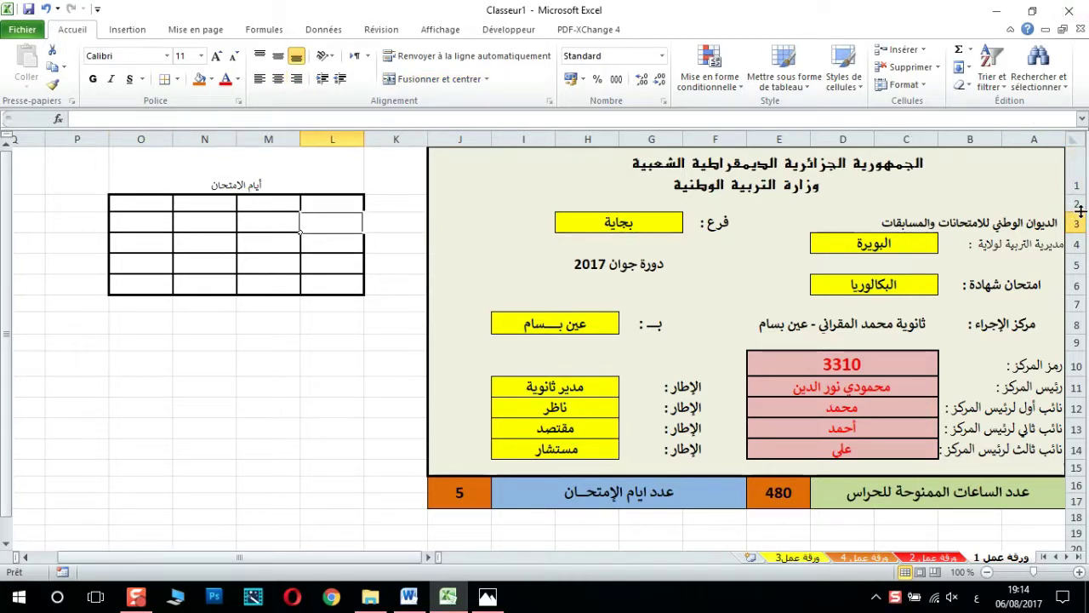
drag(1078, 204, 1079, 286)
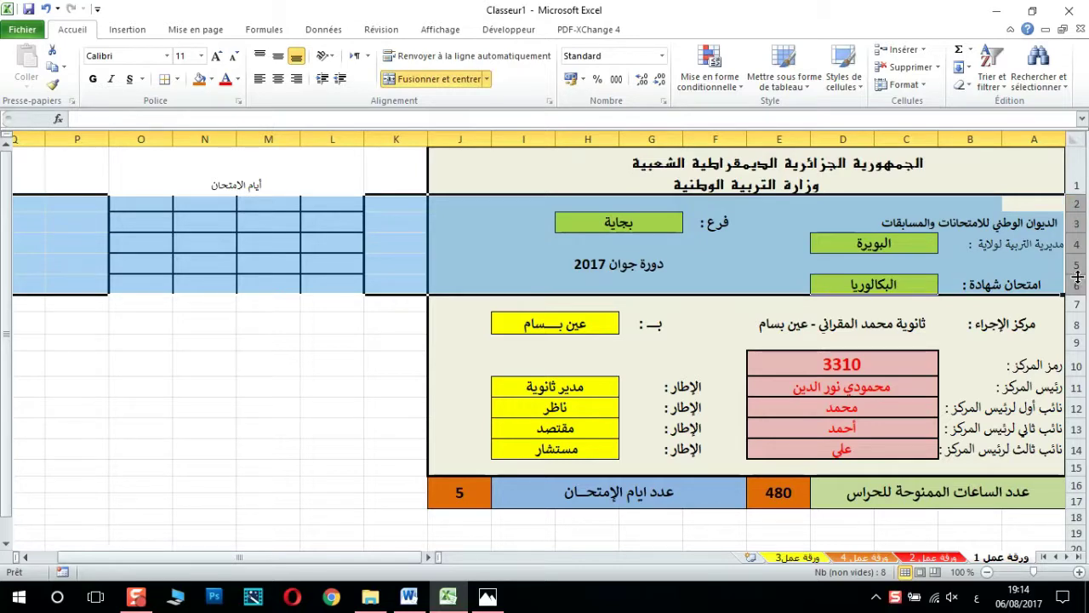
- Set the row height of rows 2–6 to 25
right_click(1079, 286)
click(1012, 454)
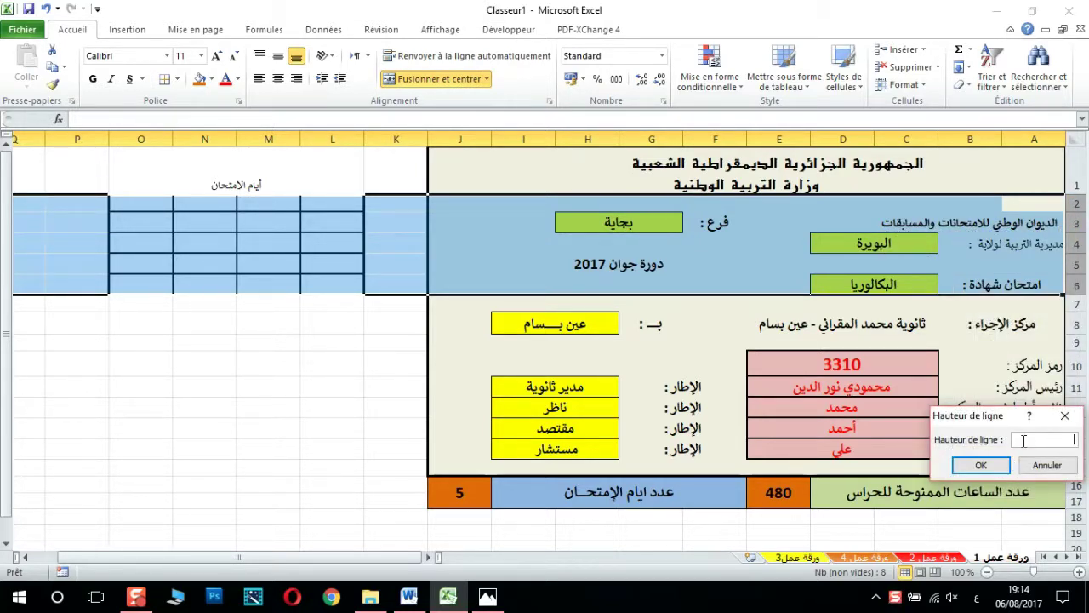
text(20)
key(Return)
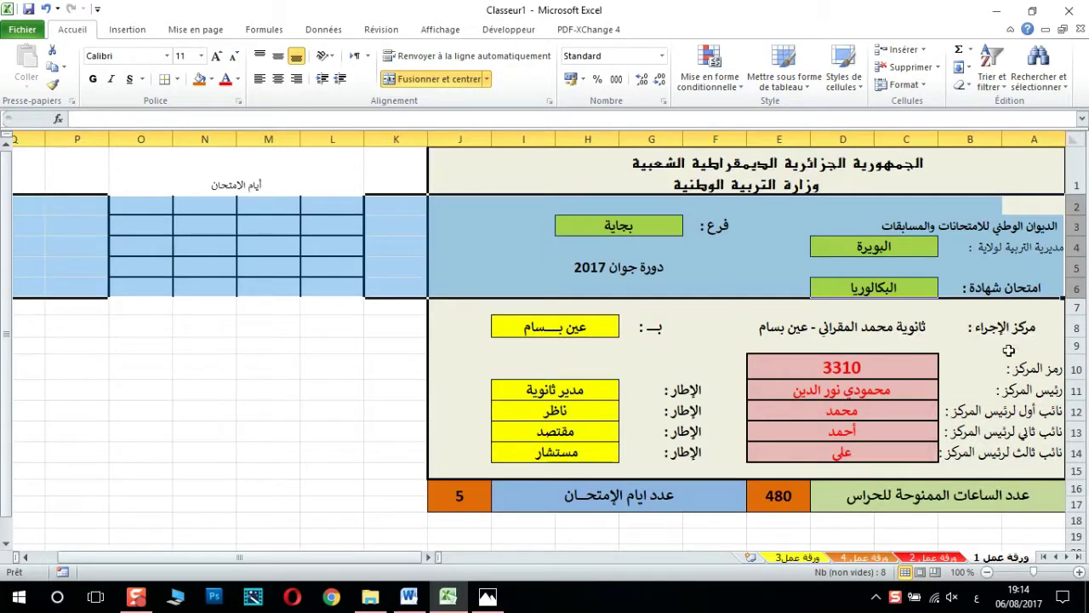
right_click(1077, 225)
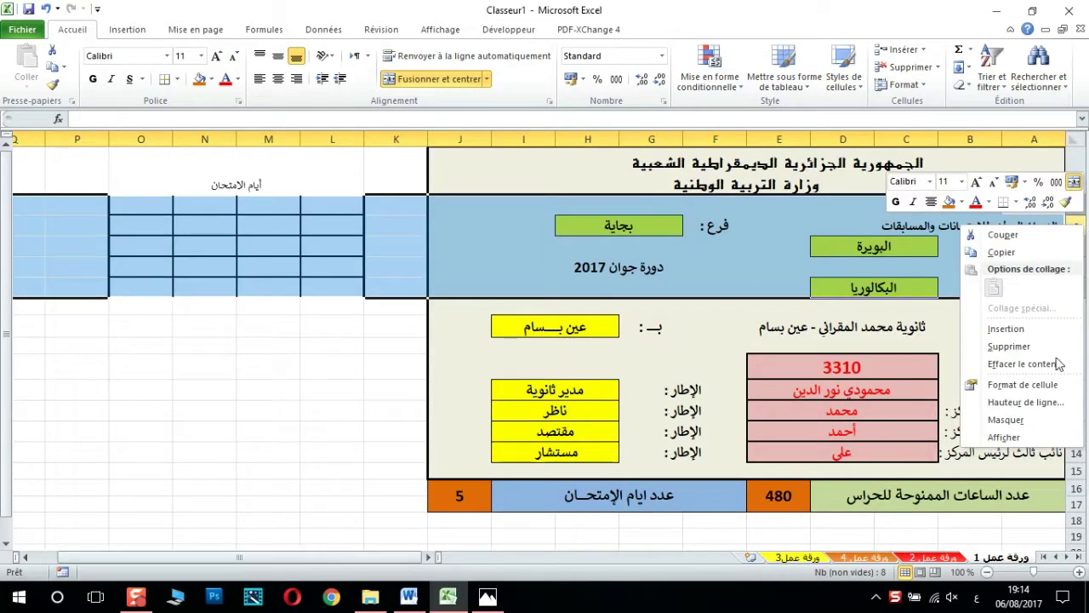
click(1042, 410)
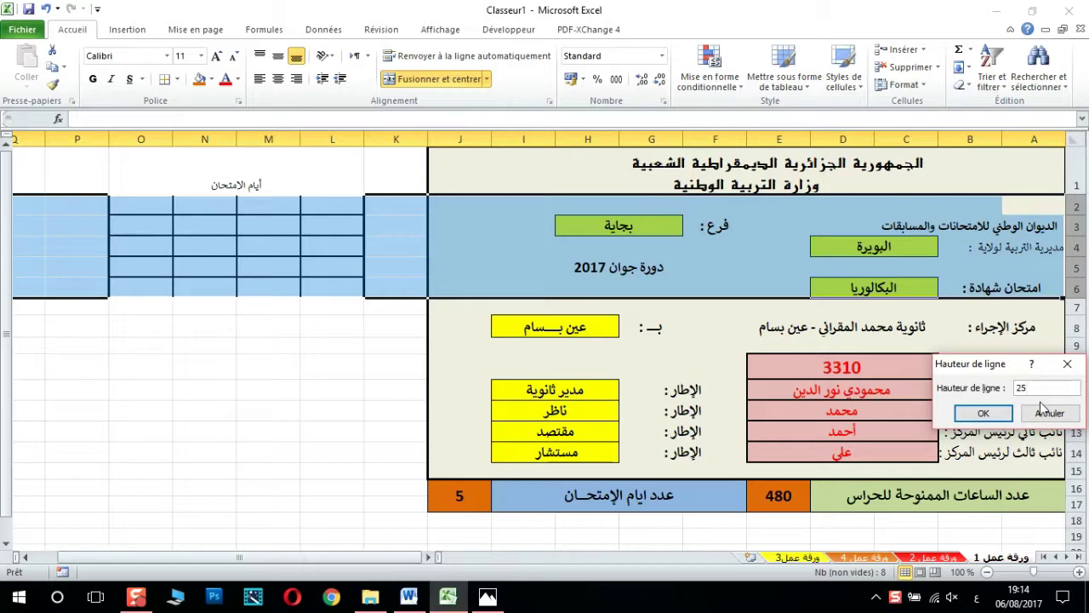
key(Return)
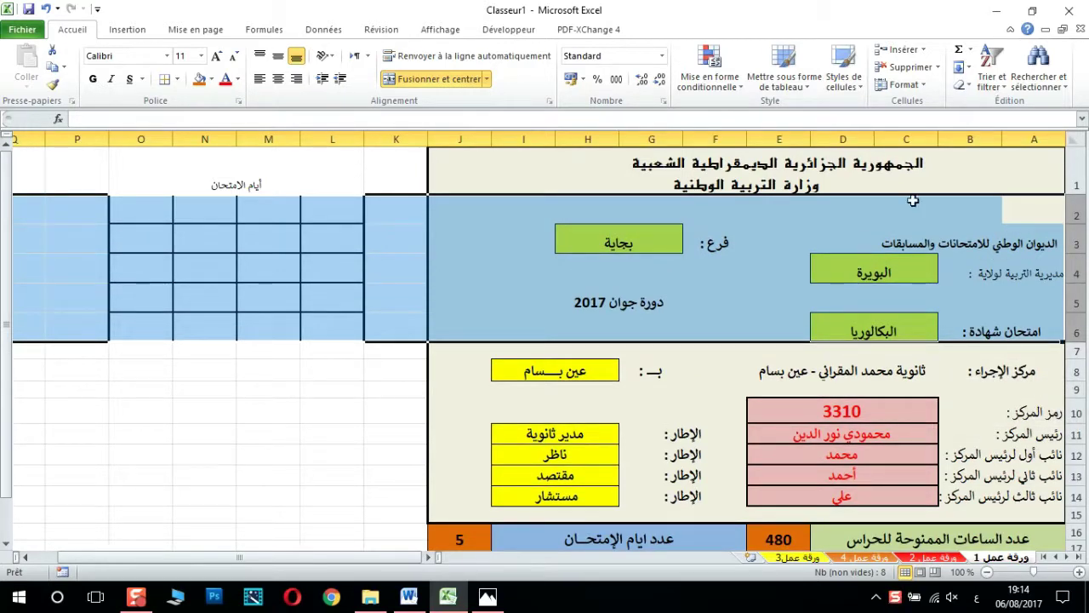
click(778, 328)
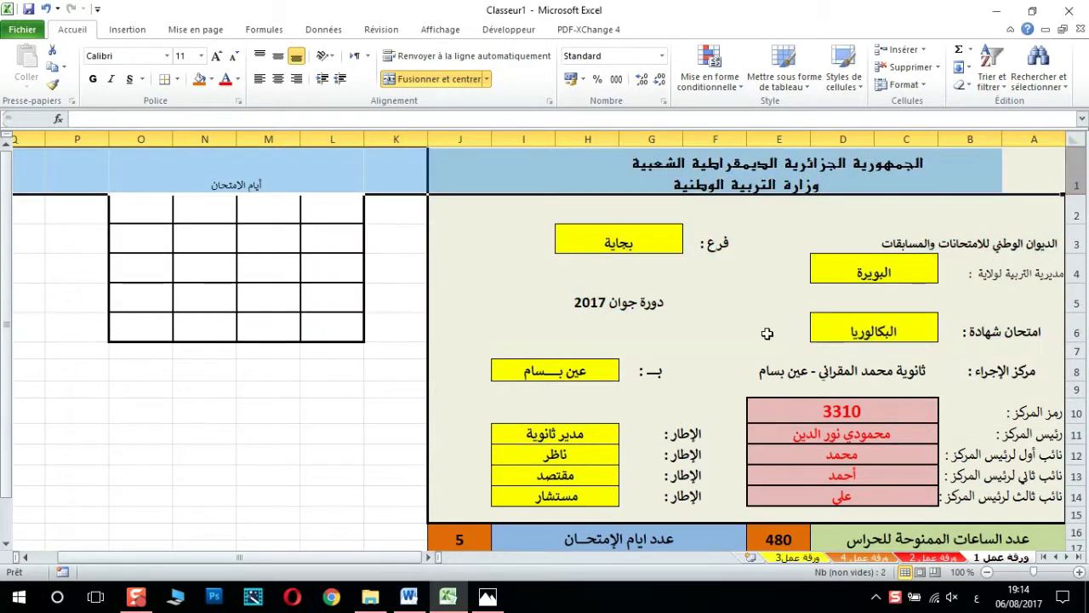
drag(339, 182, 140, 181)
click(433, 78)
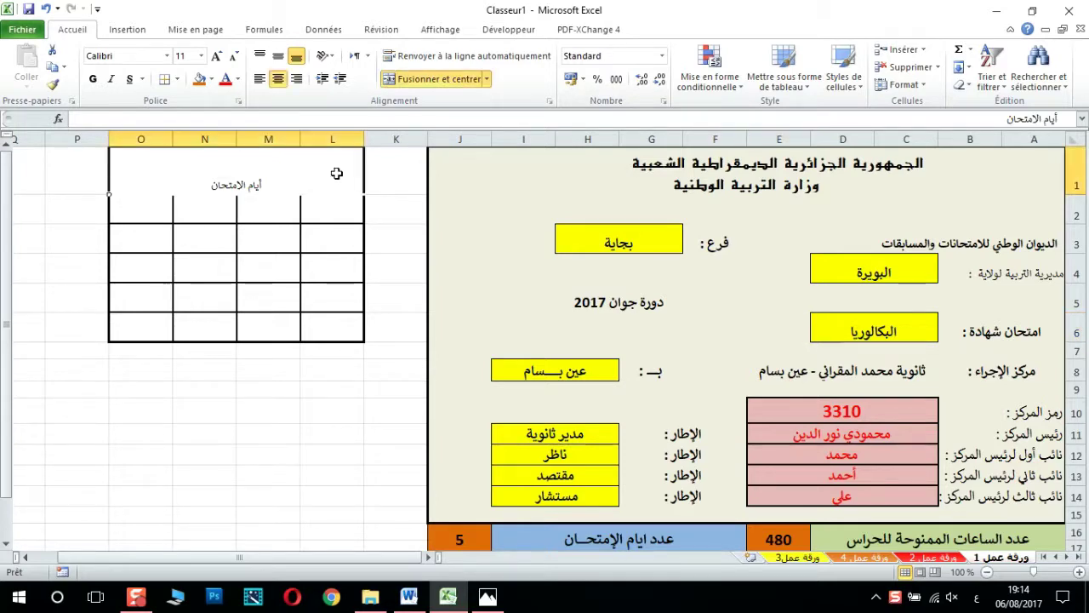
- Make the merged L1:O1 'أيام الامتحان' heading bold, 20 pt, vertically centred, with light grey fill
click(217, 56)
click(217, 56)
click(217, 56)
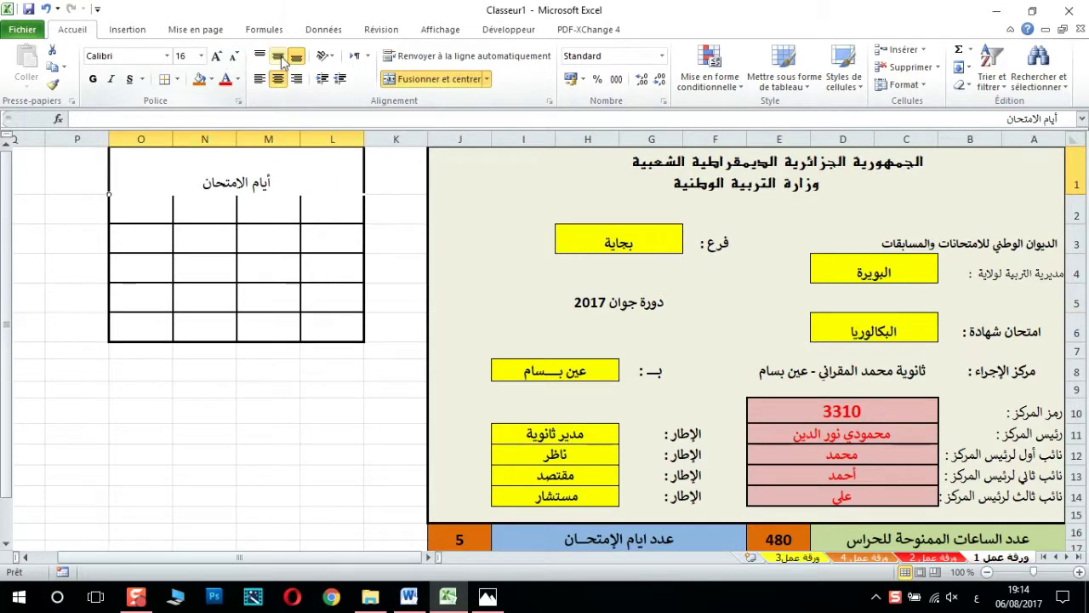
click(277, 56)
click(93, 79)
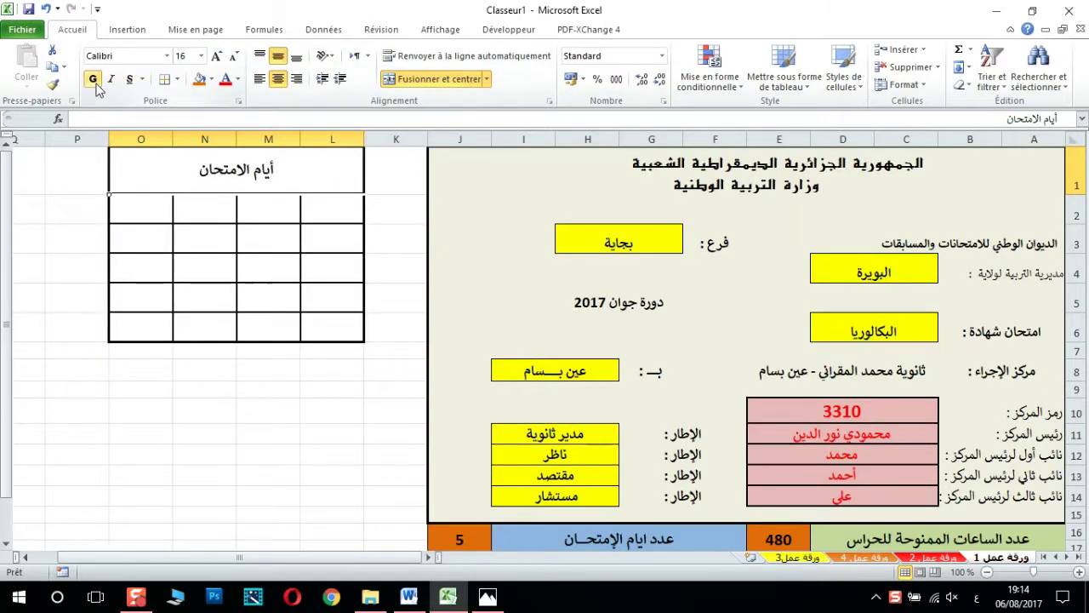
click(217, 56)
click(217, 57)
click(212, 79)
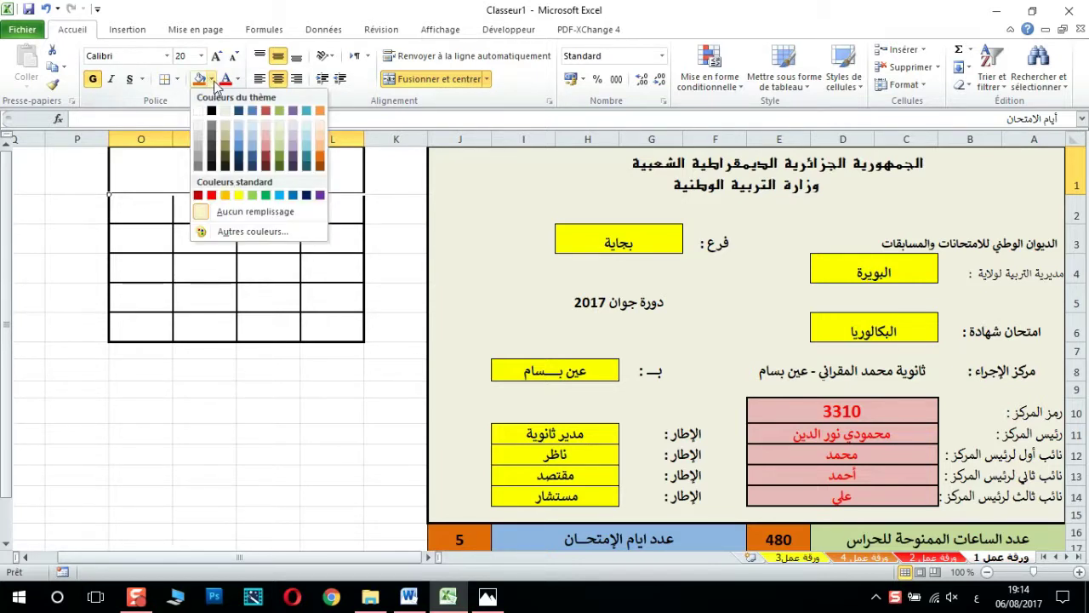
click(196, 137)
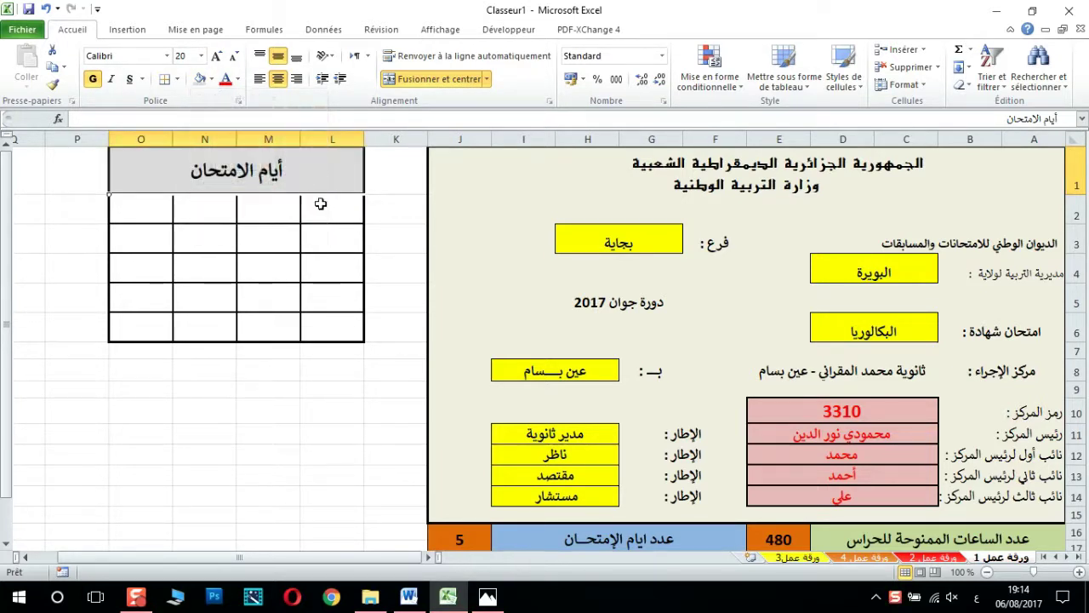
- Enlarge the exam-days grid's font and centre its contents horizontally and vertically
click(318, 206)
text(1)
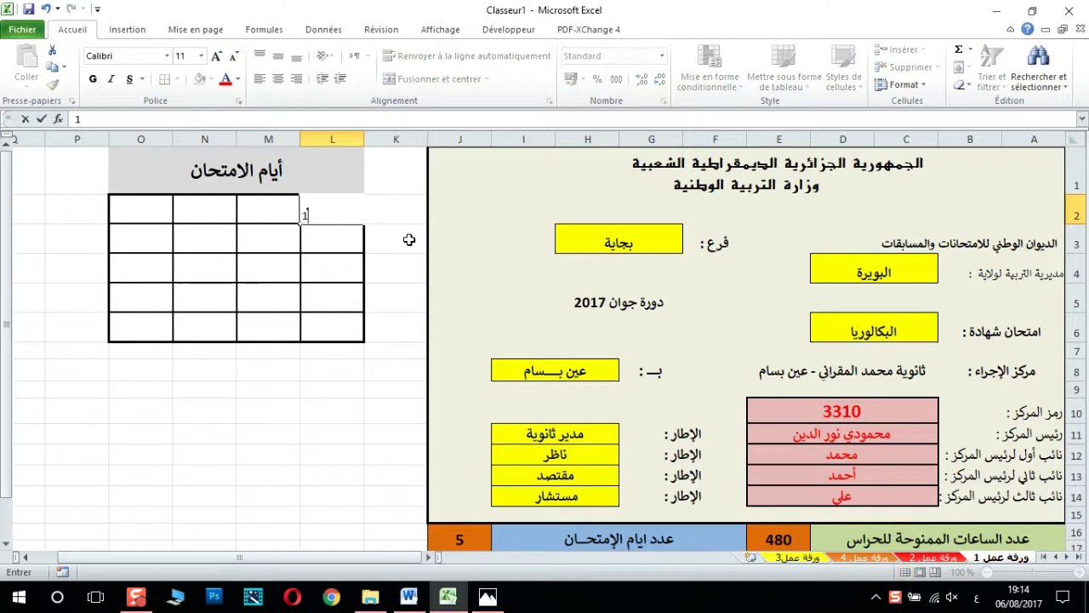
key(Escape)
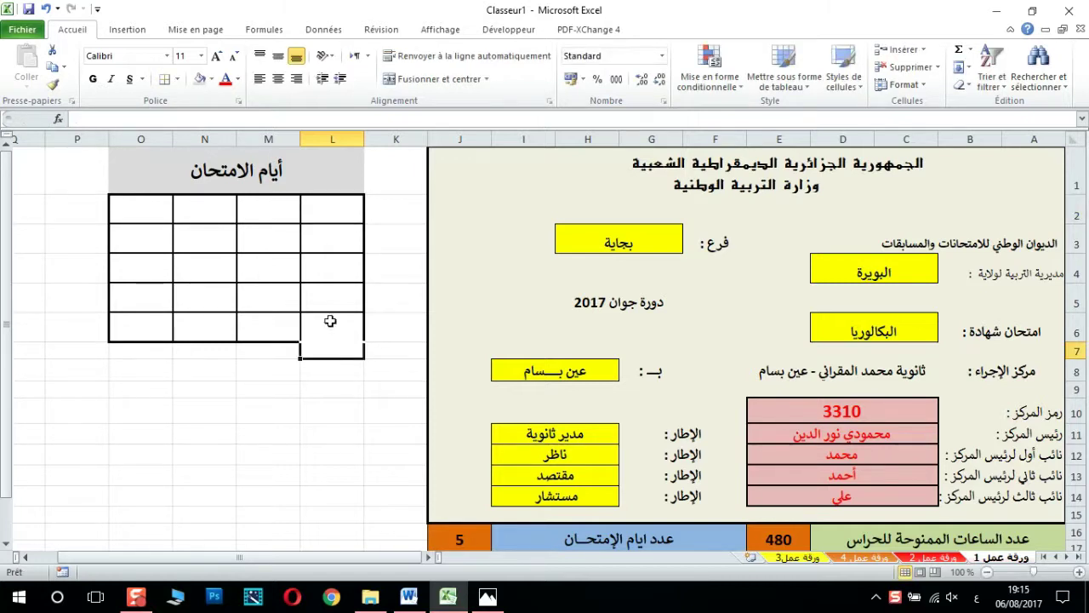
drag(332, 211, 148, 327)
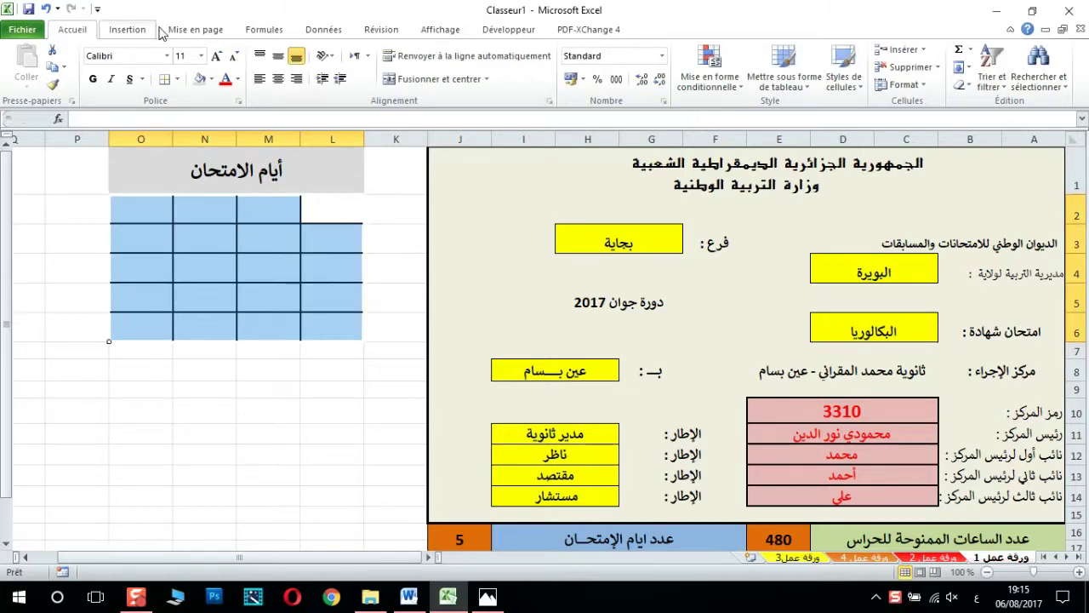
click(215, 58)
click(212, 58)
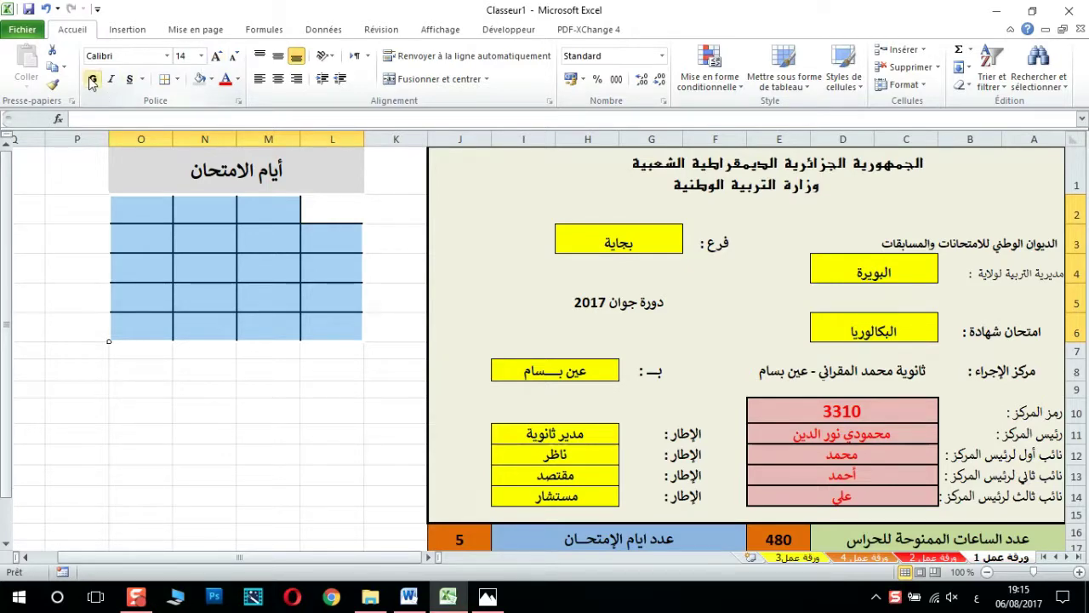
click(278, 79)
click(278, 55)
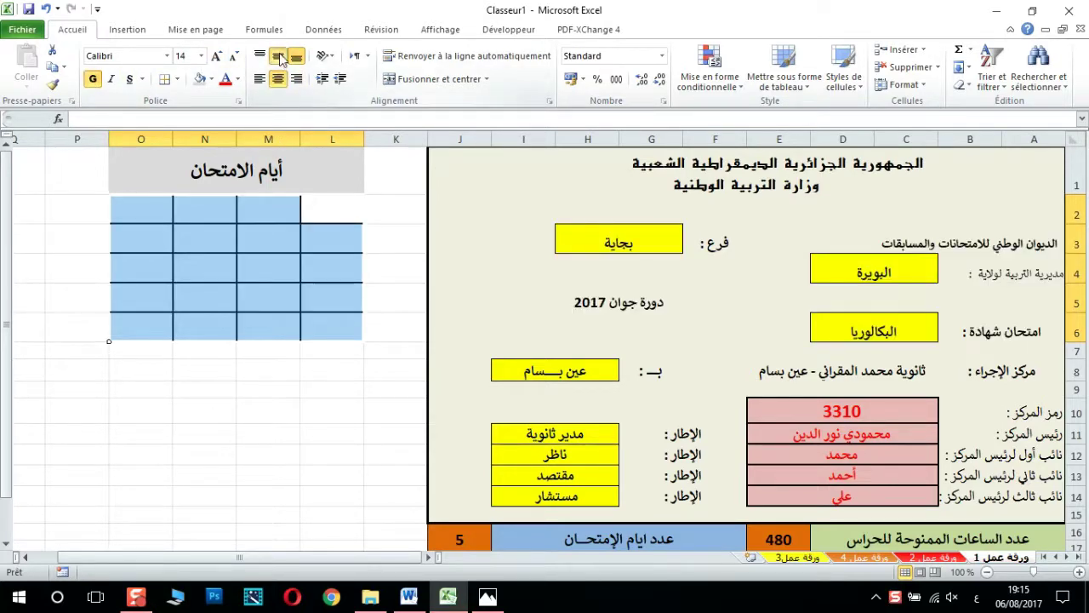
- Merge the two middle cells in each of the grid's five rows
click(314, 216)
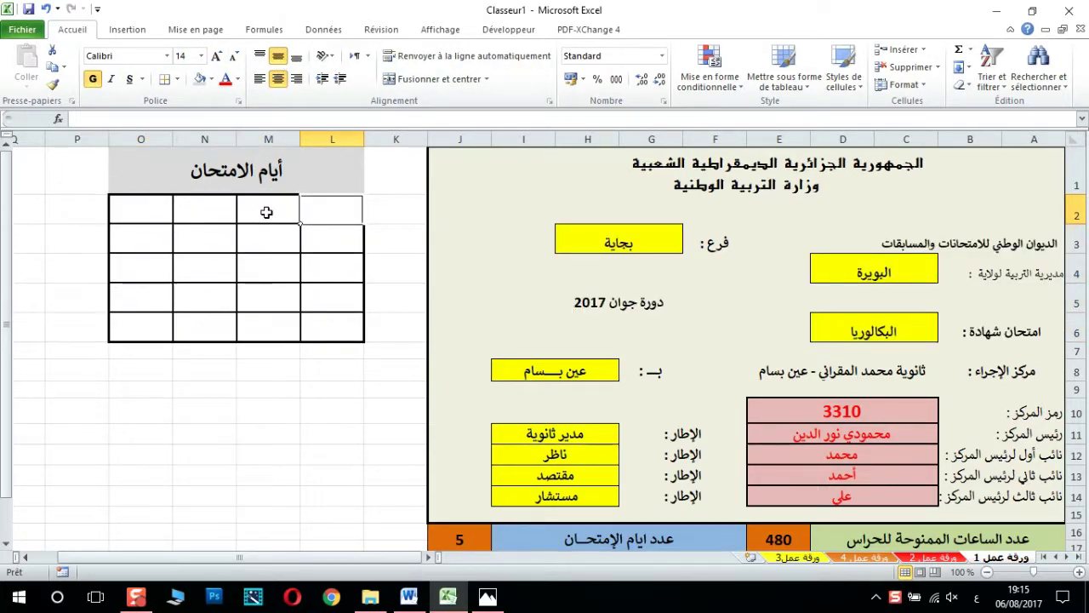
drag(264, 211, 216, 209)
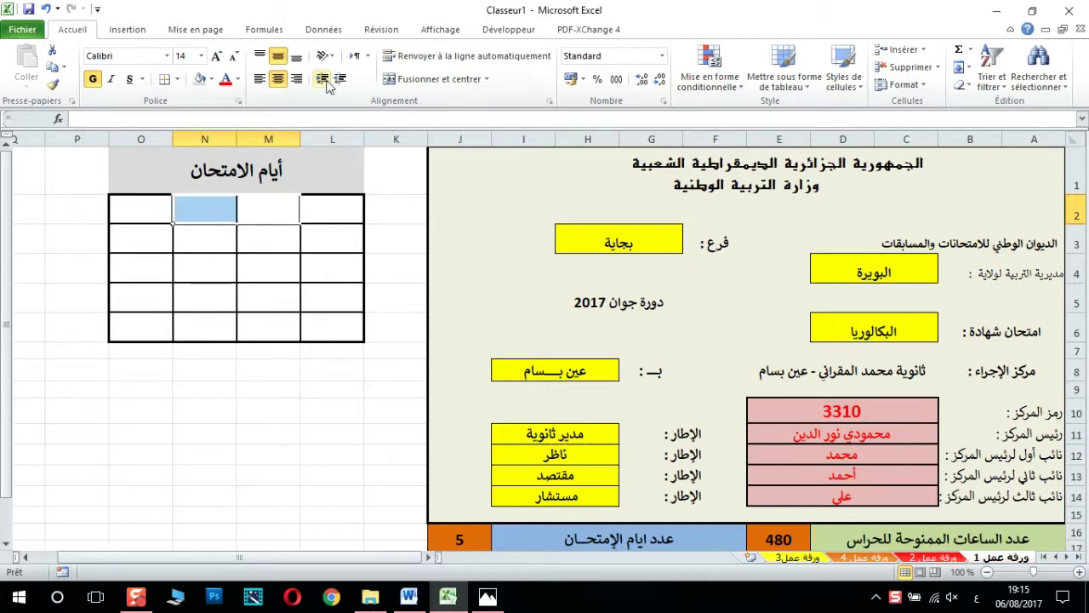
click(396, 79)
drag(174, 225, 187, 327)
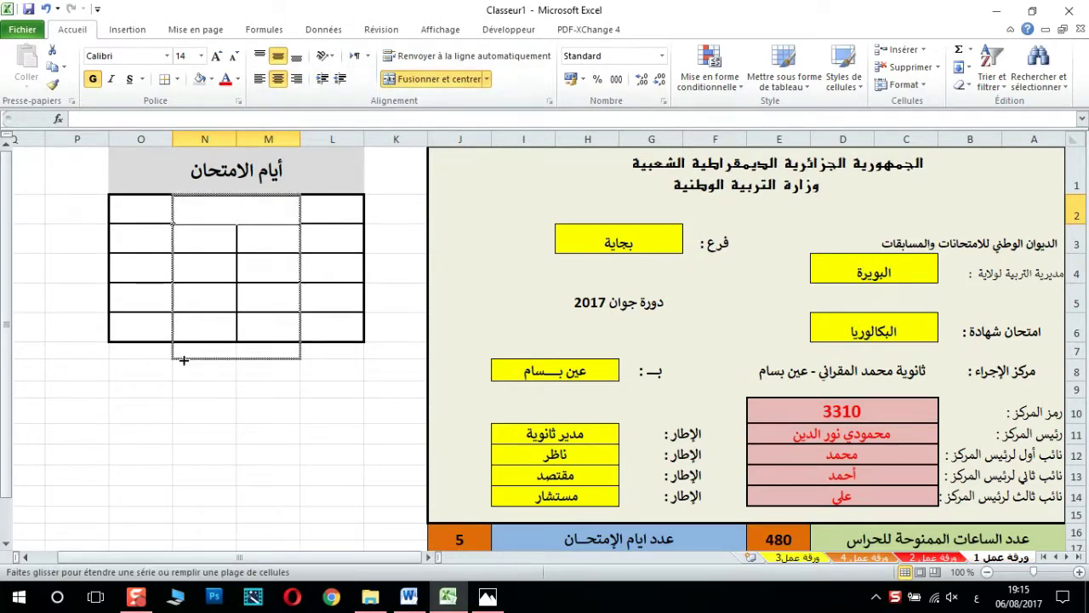
click(218, 287)
- Number the rows 1 to 5 in column L by entering 1 and 2 and filling down
click(319, 214)
text(1)
key(Return)
text(2)
key(Return)
drag(329, 208, 312, 334)
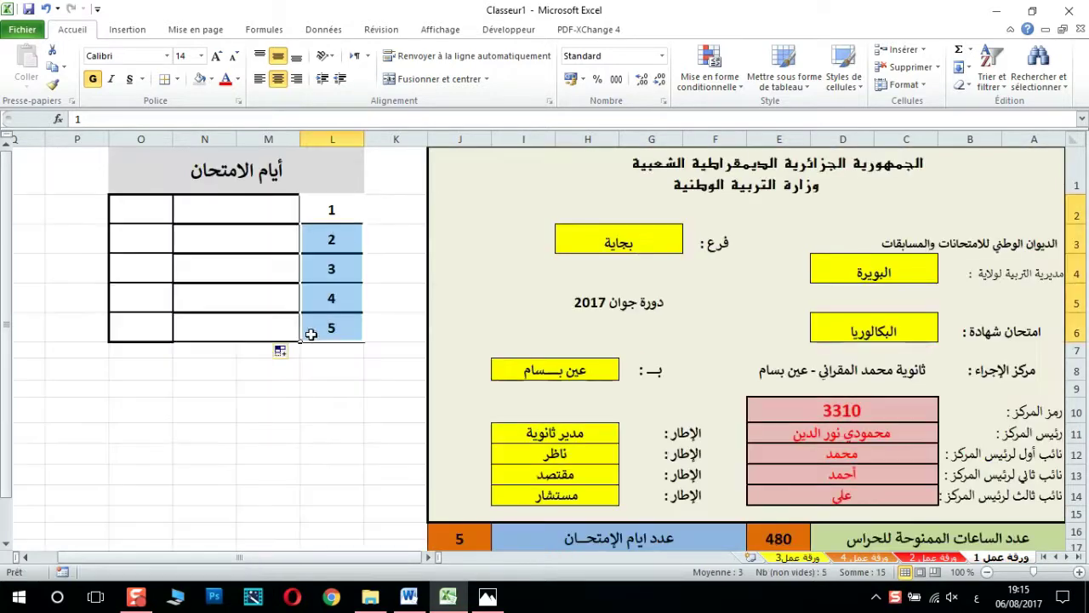
- Start typing a date in the first date cell, then abandon the entry
click(254, 214)
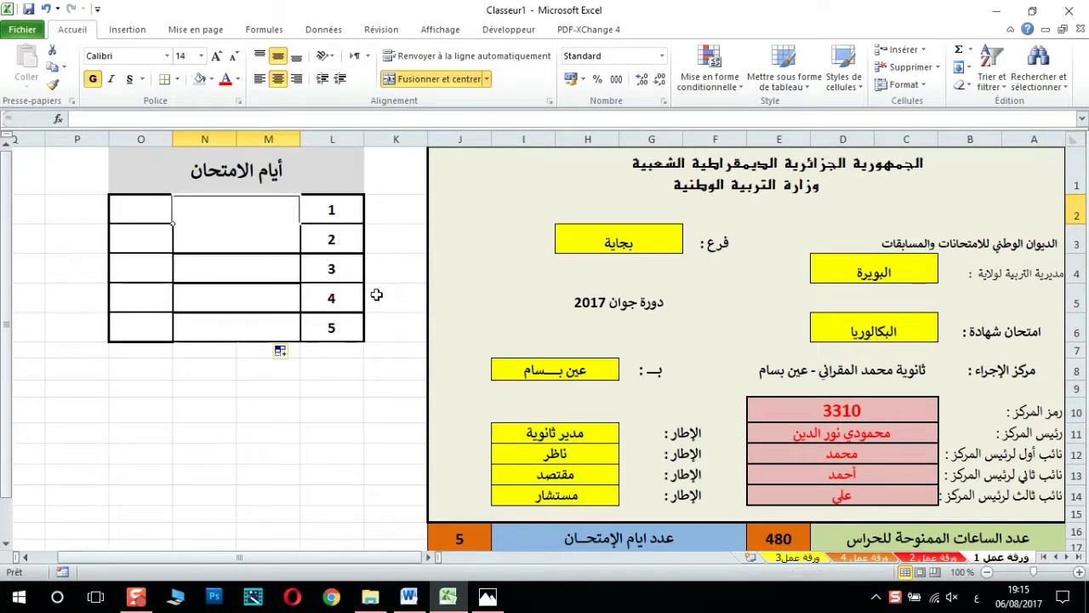
text(11/06/201)
key(BackSpace)
key(BackSpace)
key(BackSpace)
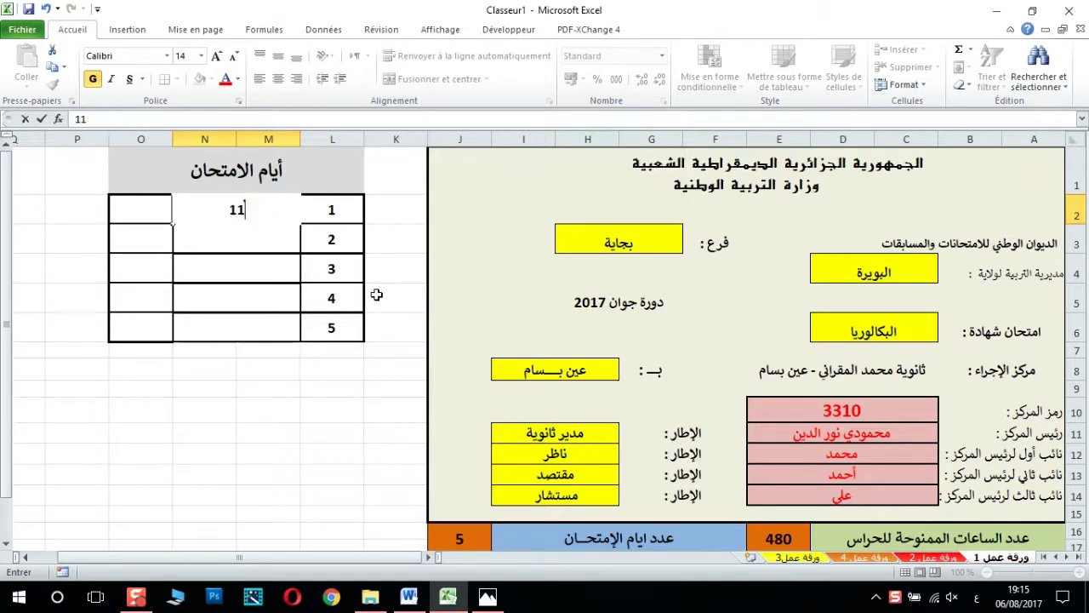
click(247, 385)
- Format the merged M:N date cells with the long Date style '14 mars 2001'
drag(263, 216, 252, 330)
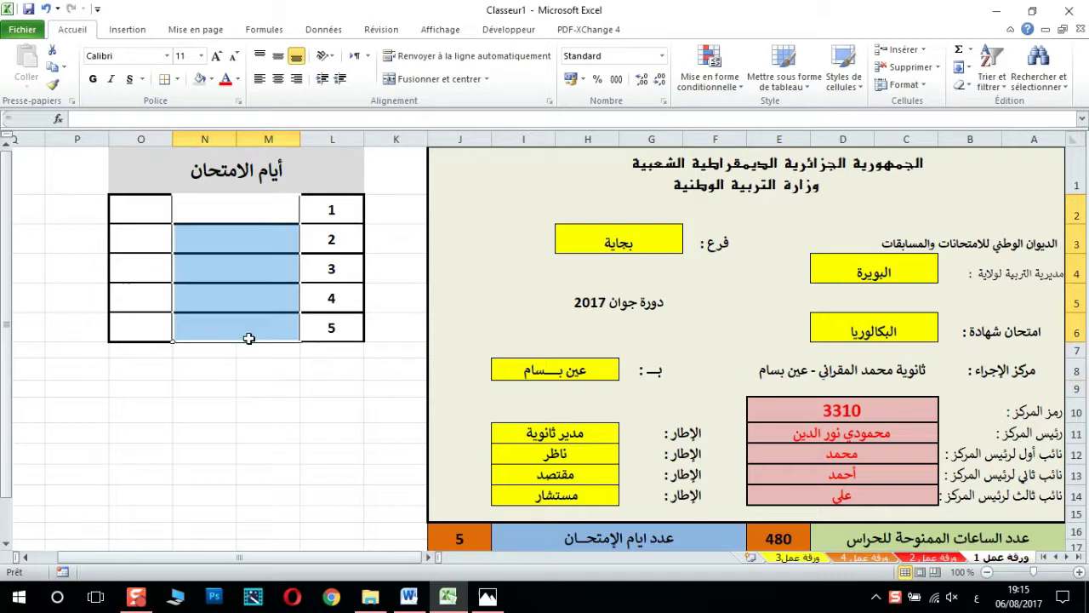
right_click(252, 332)
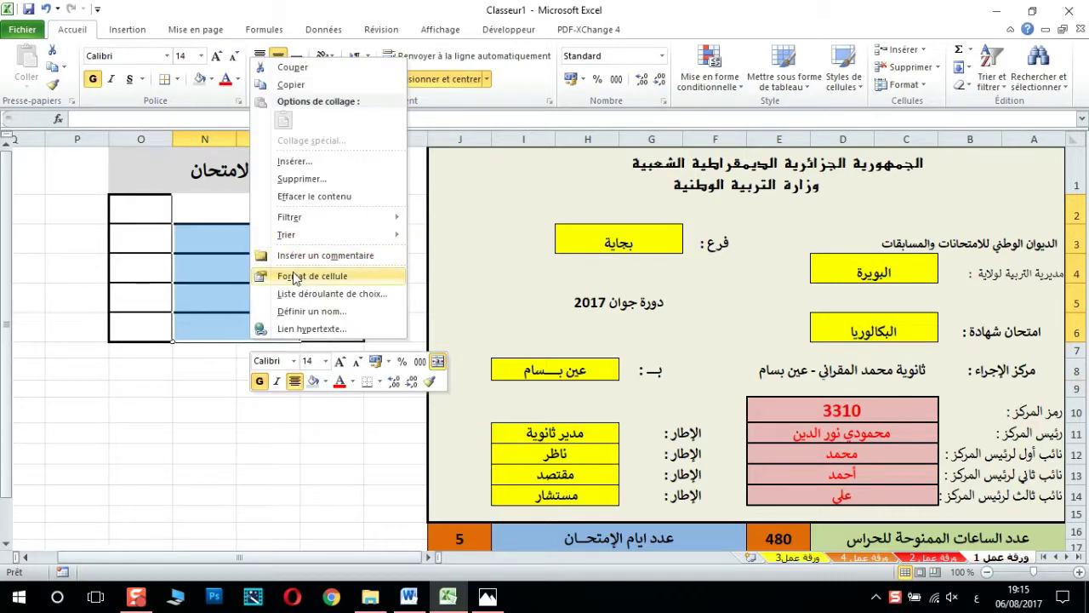
click(300, 275)
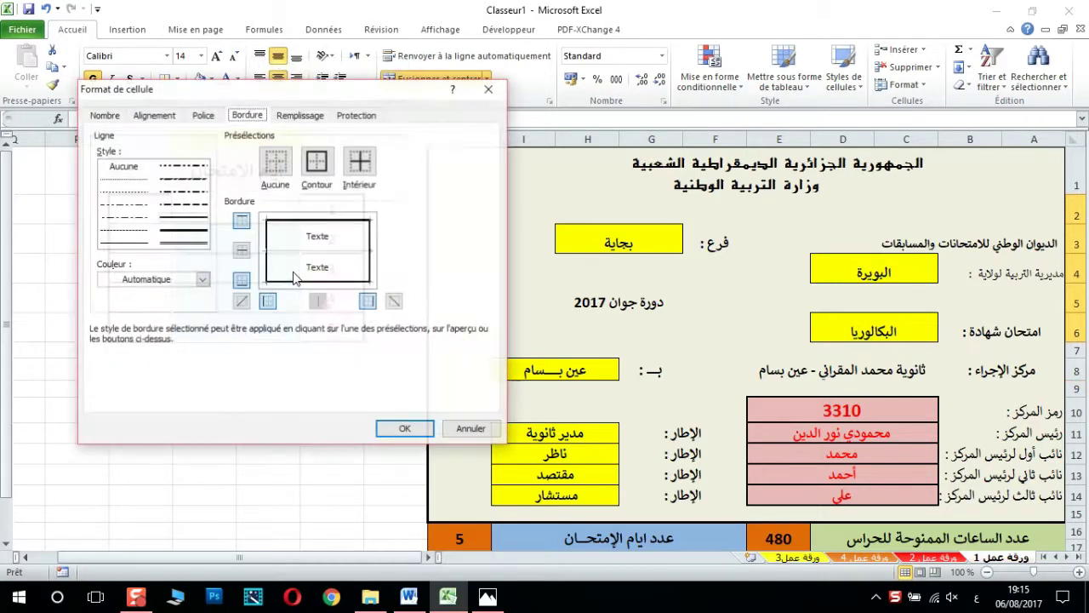
click(109, 116)
click(110, 192)
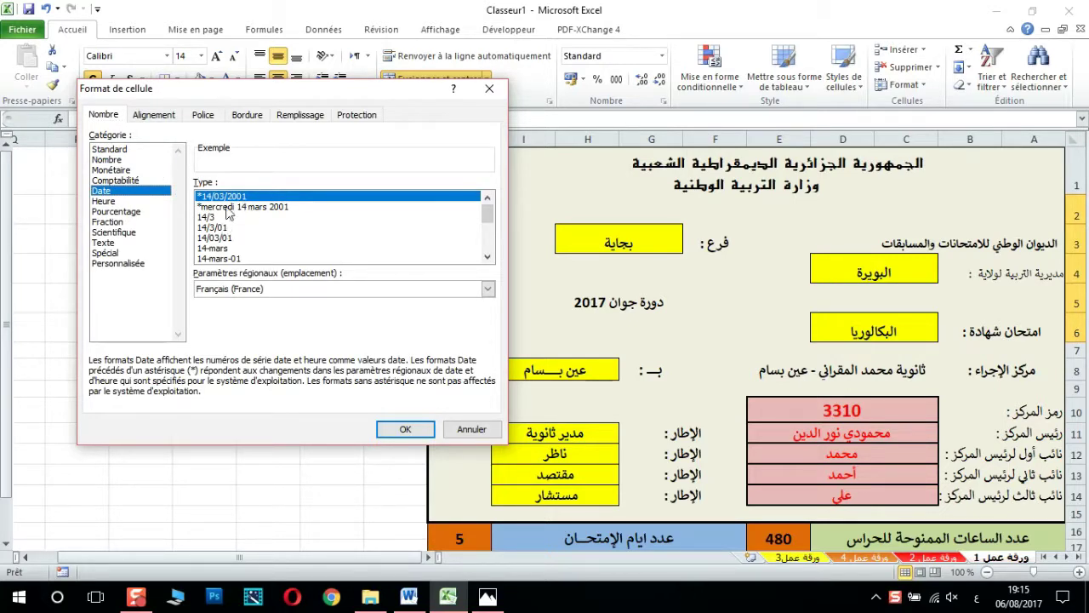
click(489, 233)
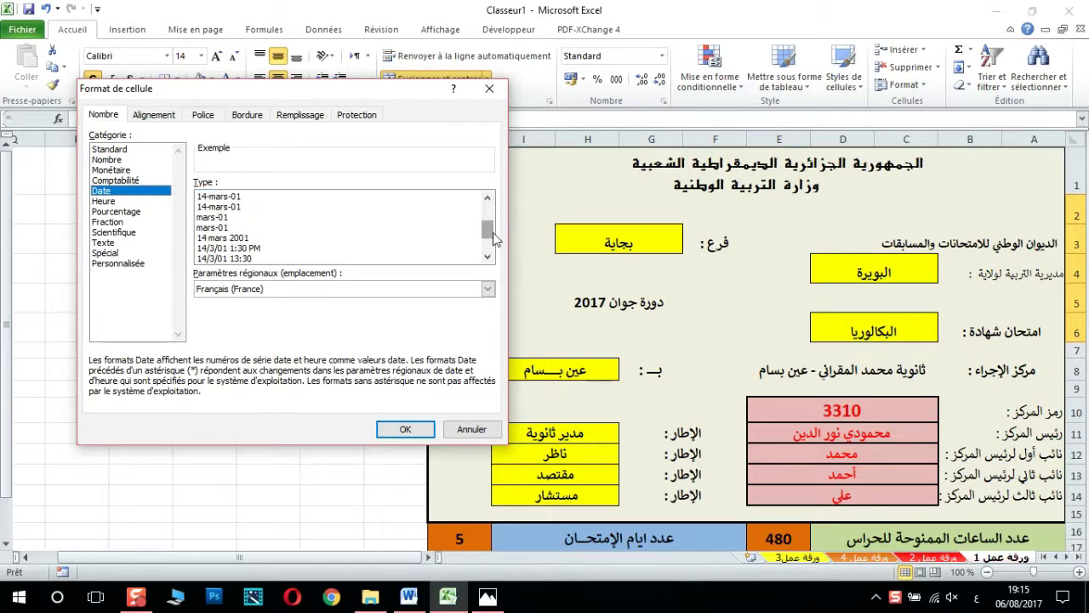
click(248, 239)
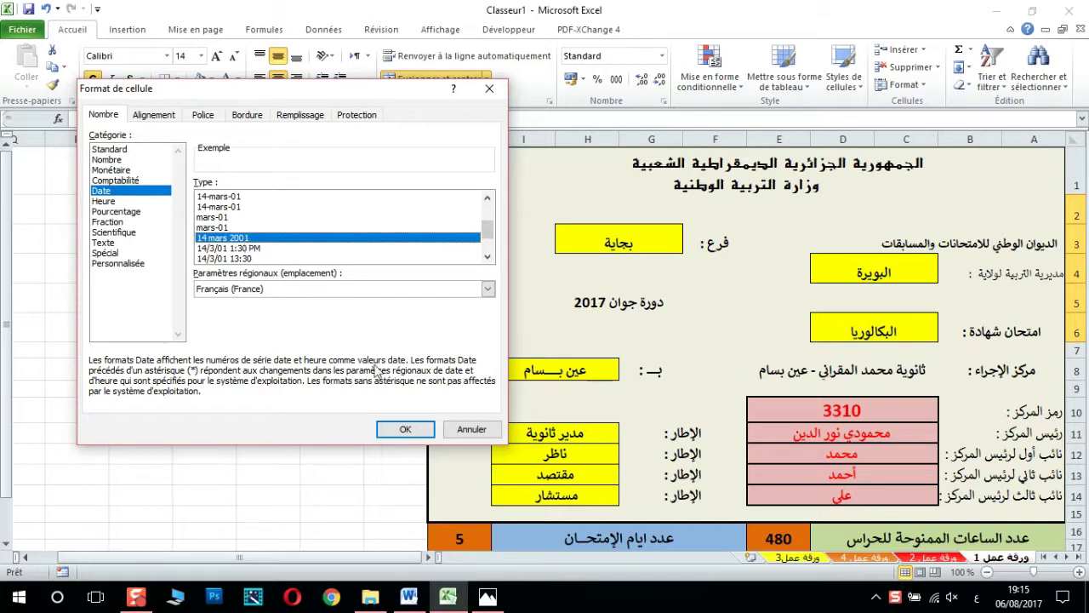
click(391, 429)
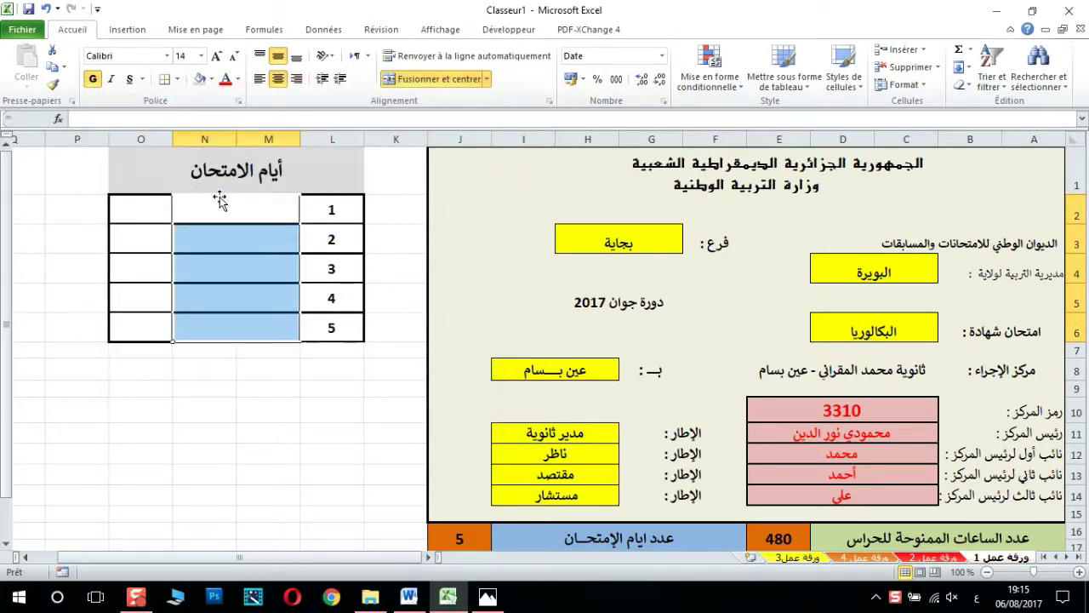
click(237, 221)
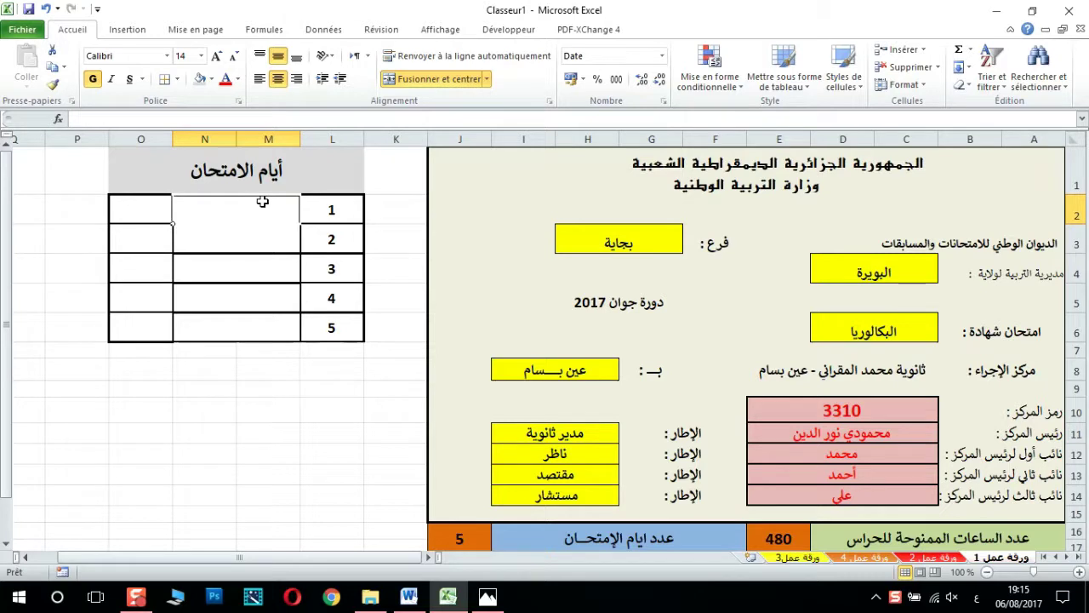
- Enter 11/06/2017 and 12/06/2017, then fill the date series down to 15 juin 2017
text(11/03)
key(BackSpace)
text(6)
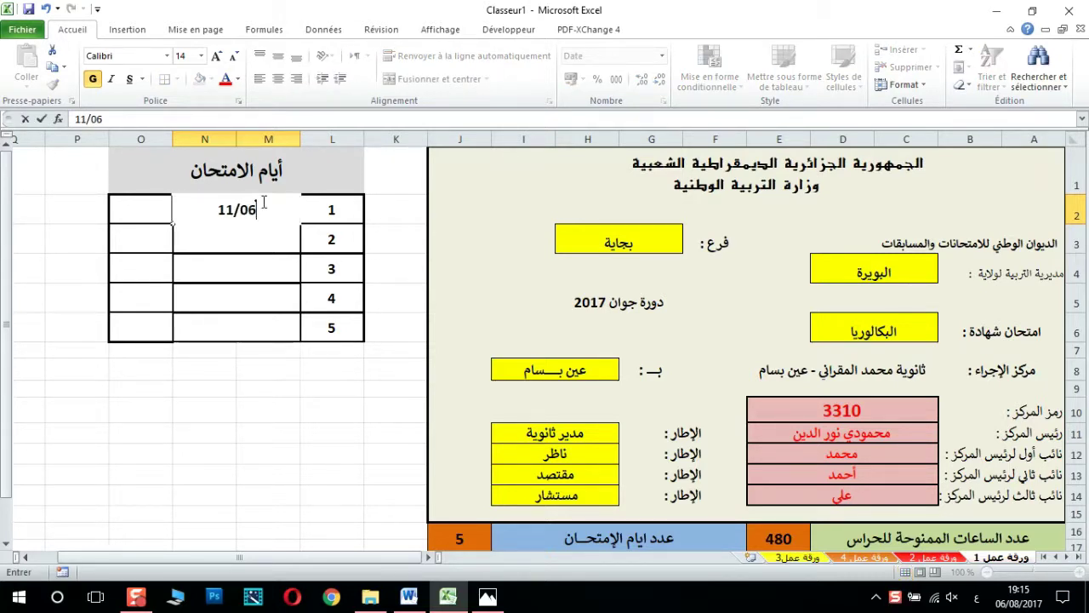
text(/2017)
key(Return)
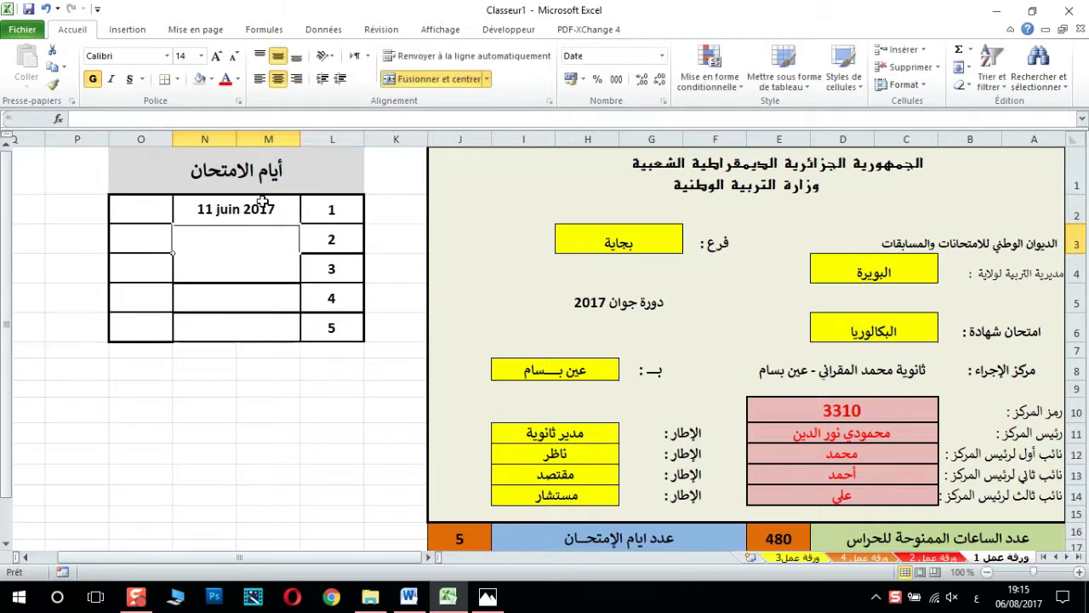
text(11)
key(BackSpace)
text(2/06/2017)
key(Return)
drag(263, 202, 253, 230)
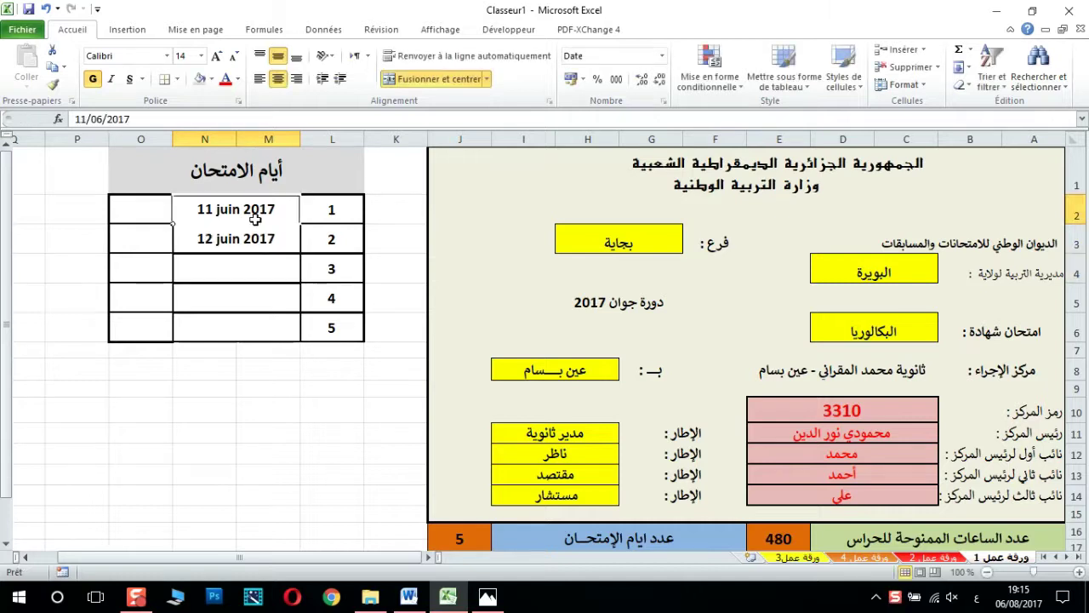
drag(173, 252, 180, 338)
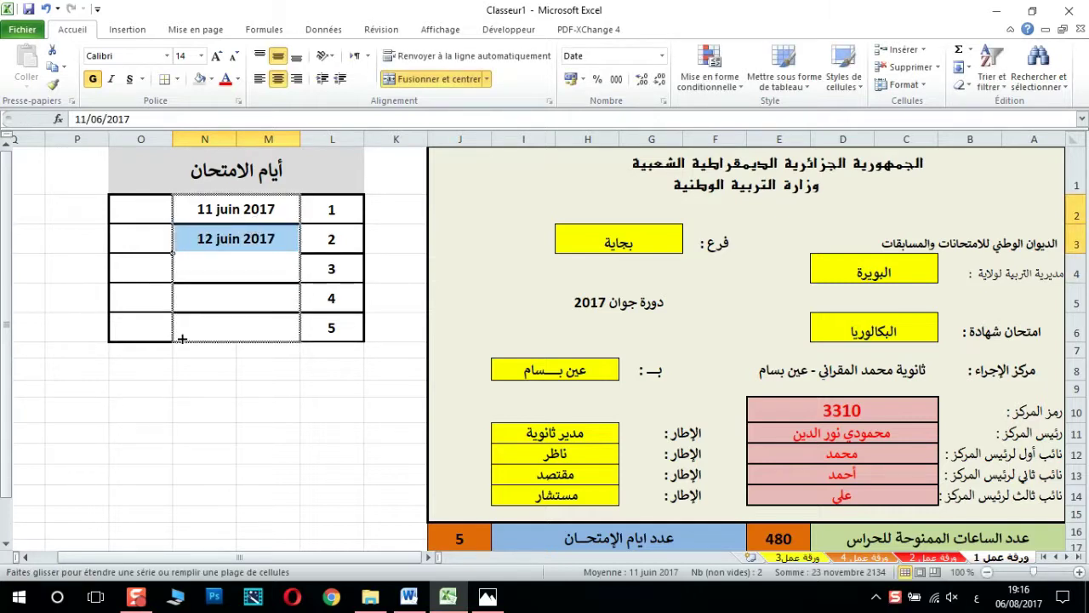
click(210, 321)
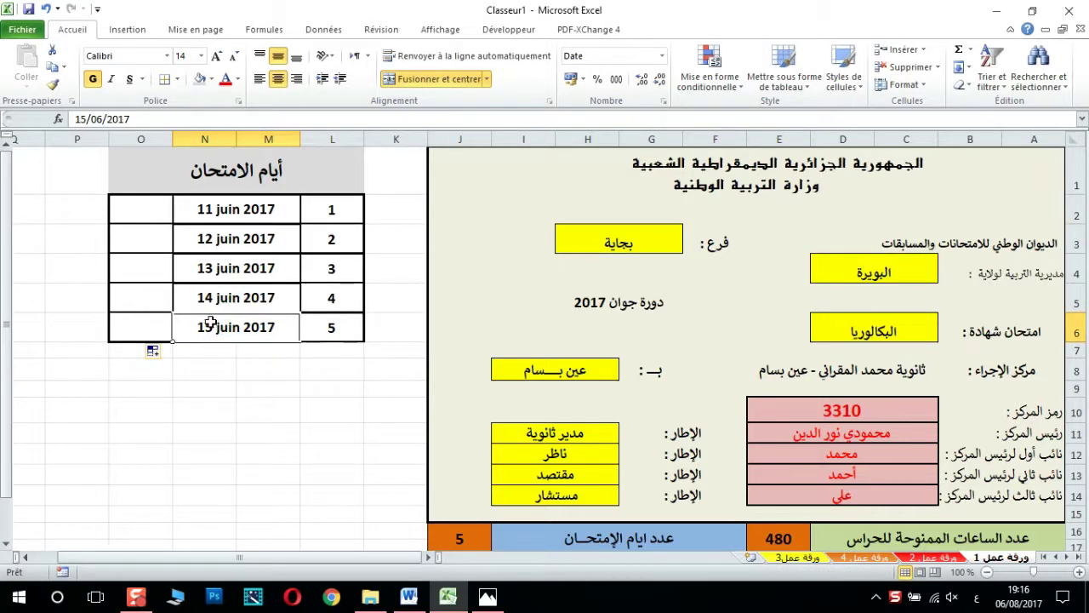
- Type الأحد, الإثنين, الثلاثاء, الأربعاء and الخميس down column O from O2 to O6
click(146, 215)
text(الأحد)
key(Return)
text(ا)
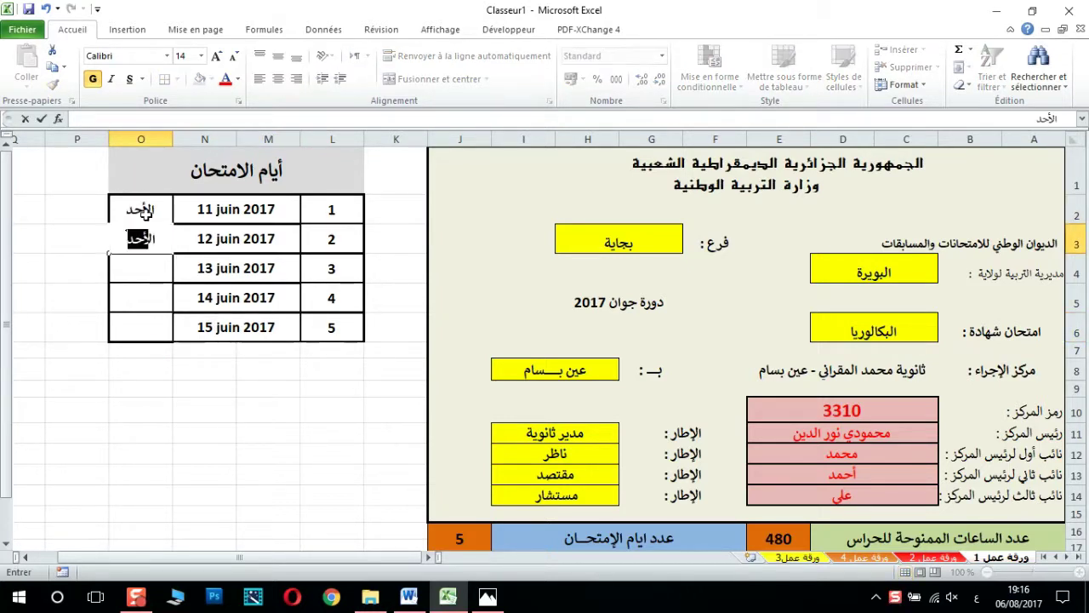
text(لإثنين)
key(Return)
text(الثلا)
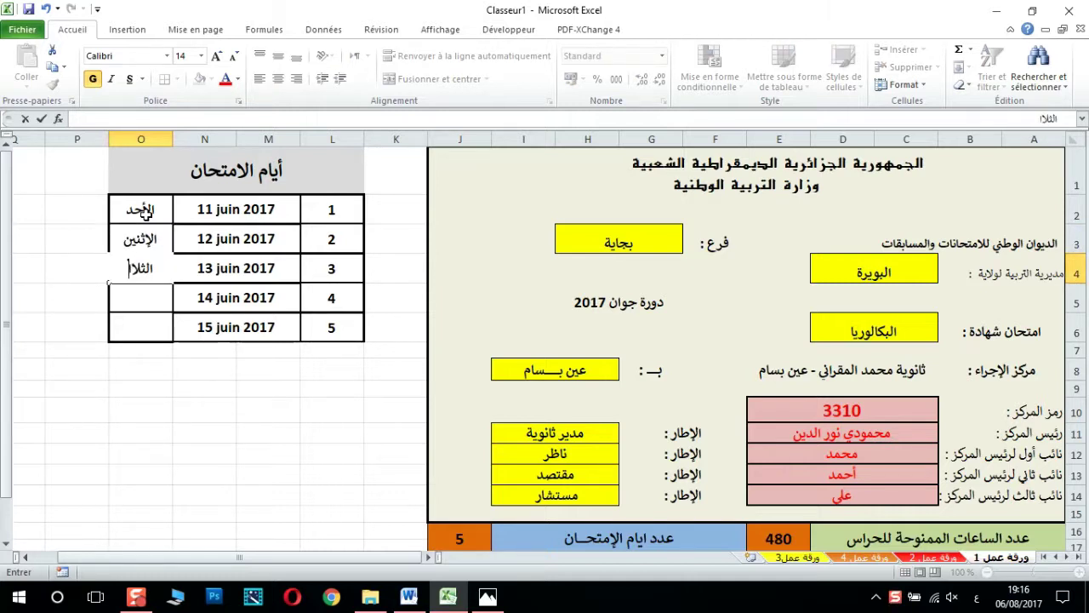
text(ص)
key(BackSpace)
text(ثاء)
key(Return)
text(لأربعاء)
key(Return)
text(الخميس)
click(265, 398)
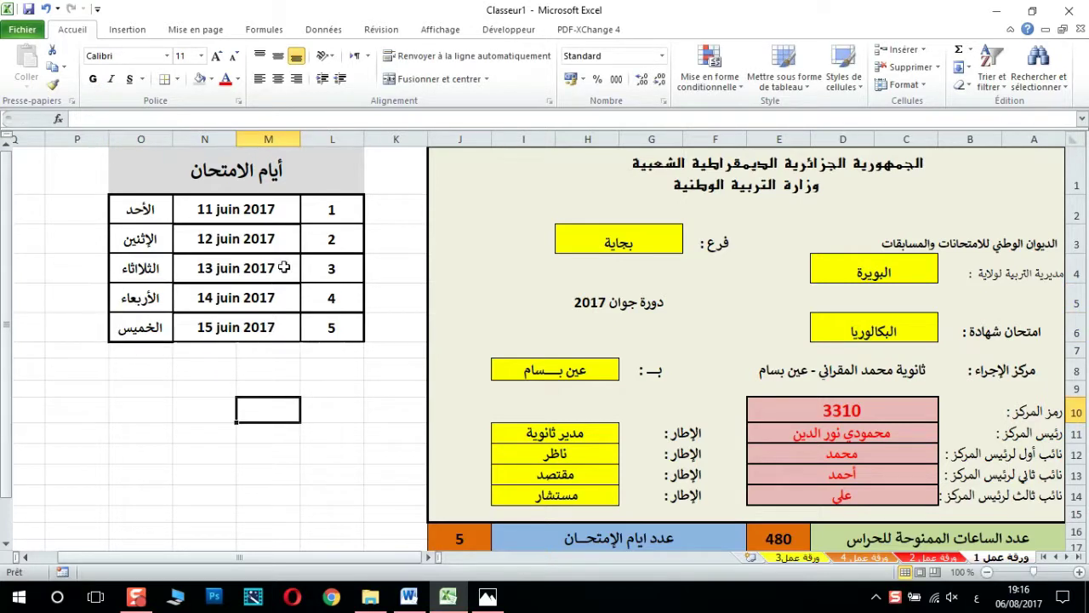
- Set column K's width to 5, then drag it even narrower
click(167, 411)
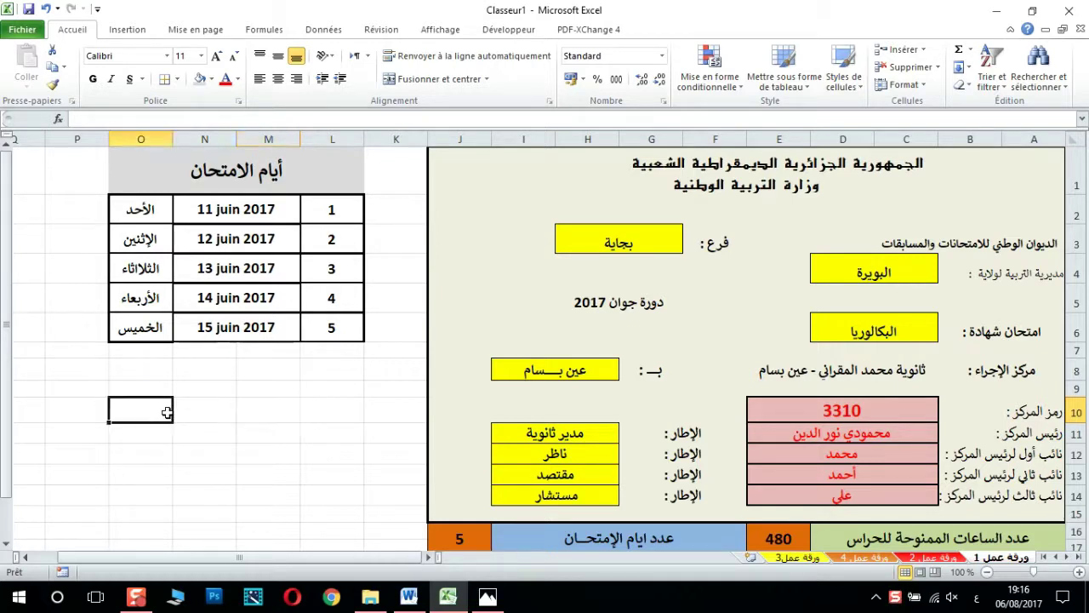
click(396, 138)
right_click(396, 142)
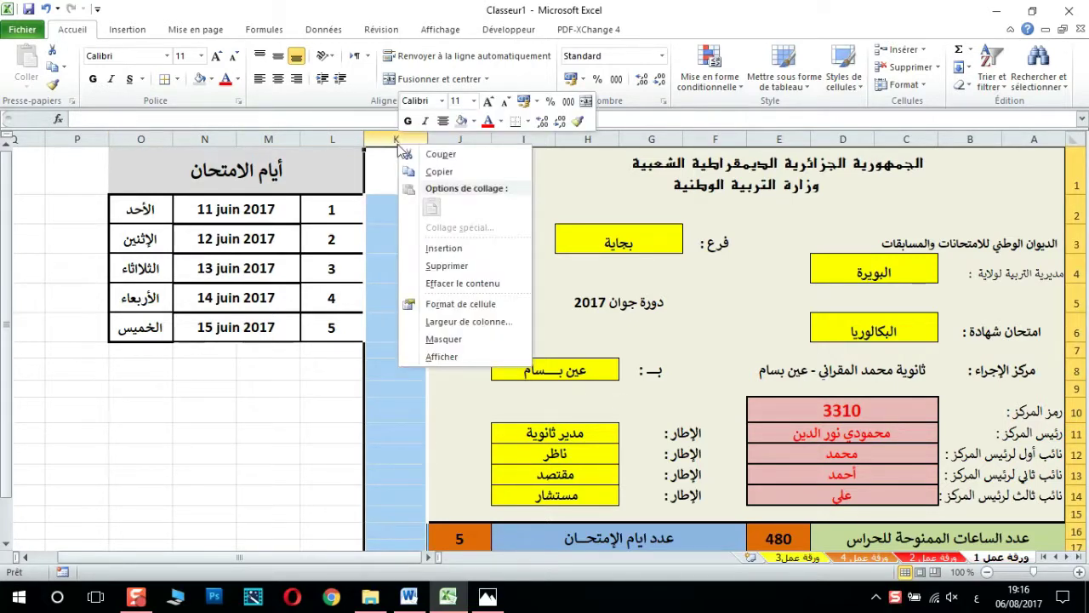
click(425, 322)
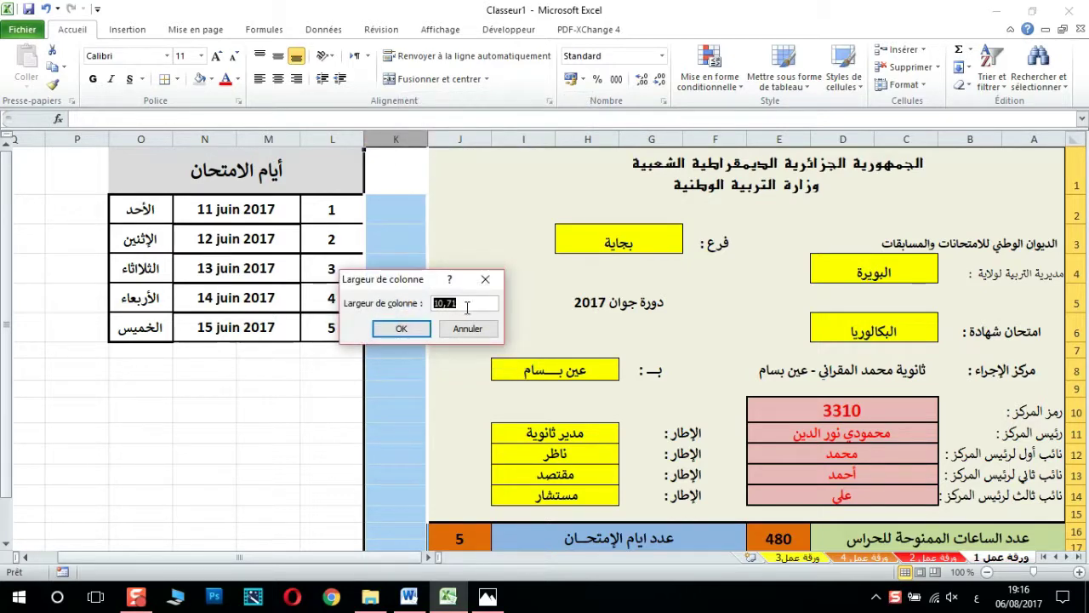
text(5)
key(Return)
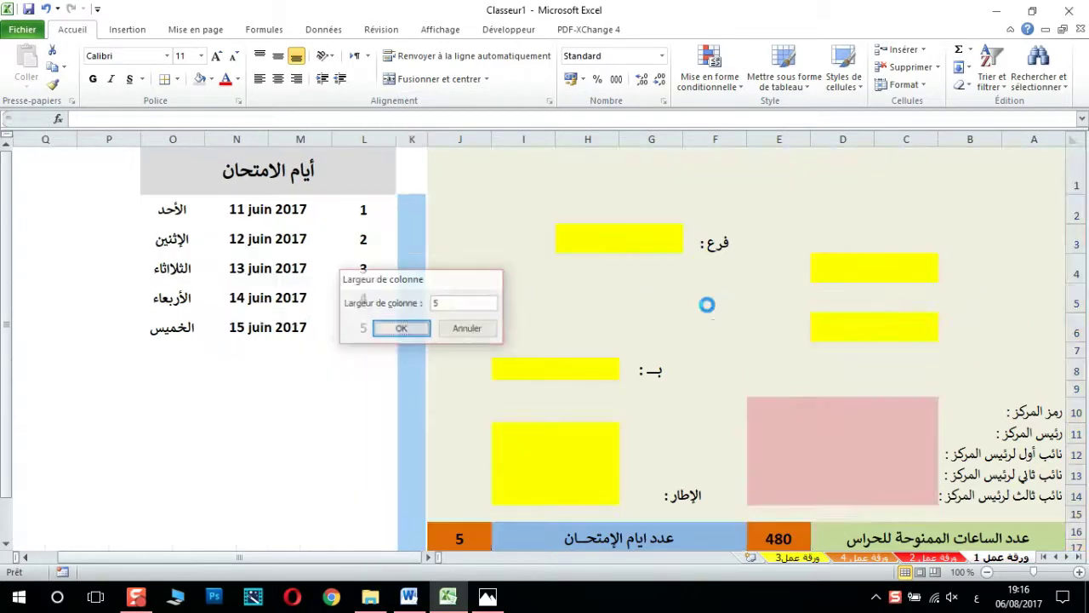
drag(396, 138, 416, 145)
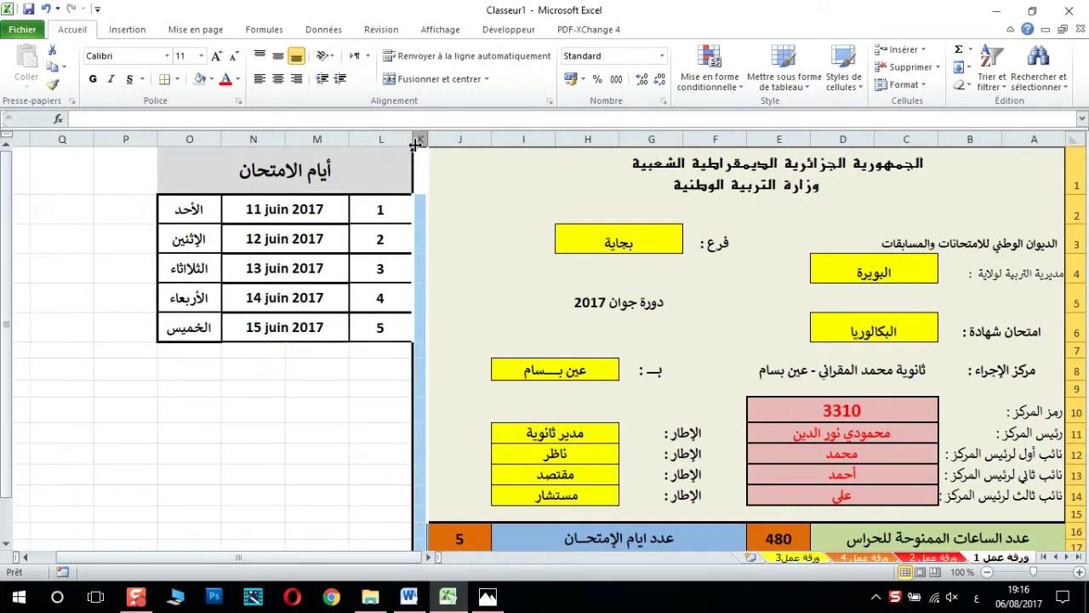
- Narrow the gap column beside the main form and select Q1:R1 for a heading
click(113, 218)
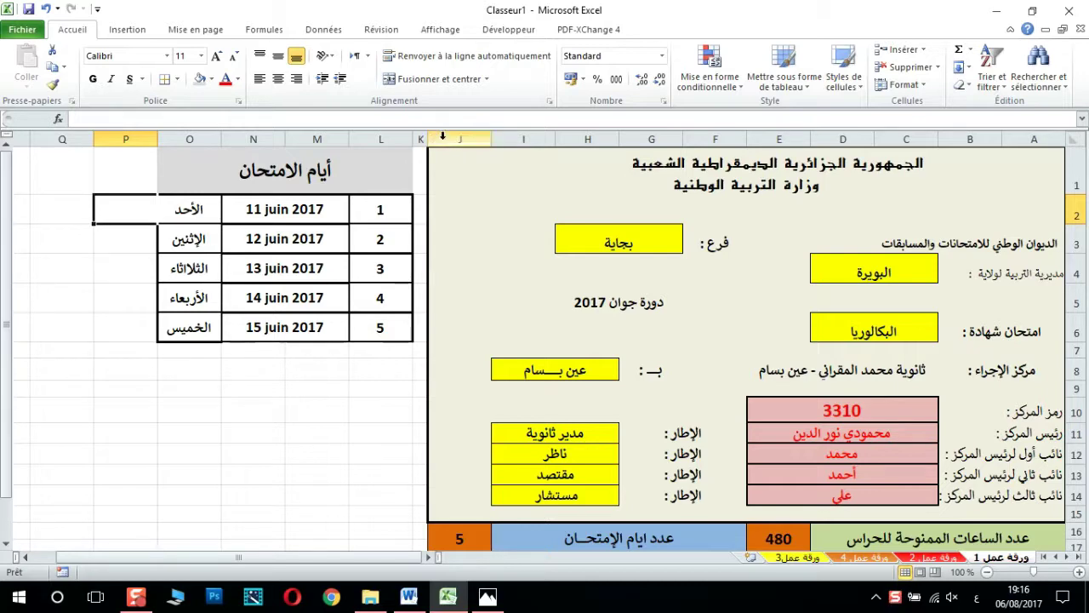
drag(427, 138, 463, 144)
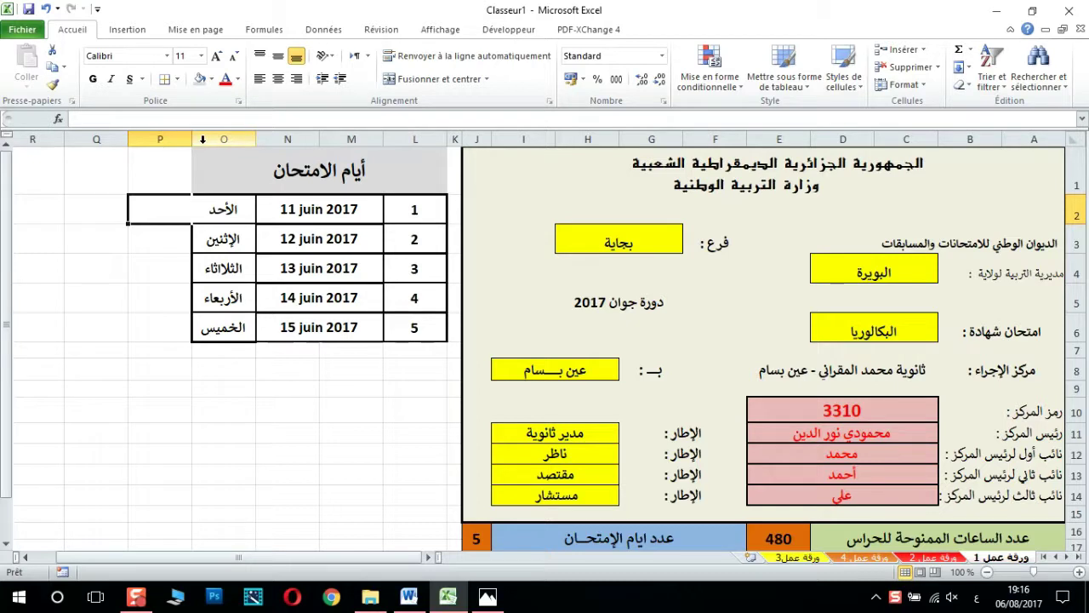
click(109, 176)
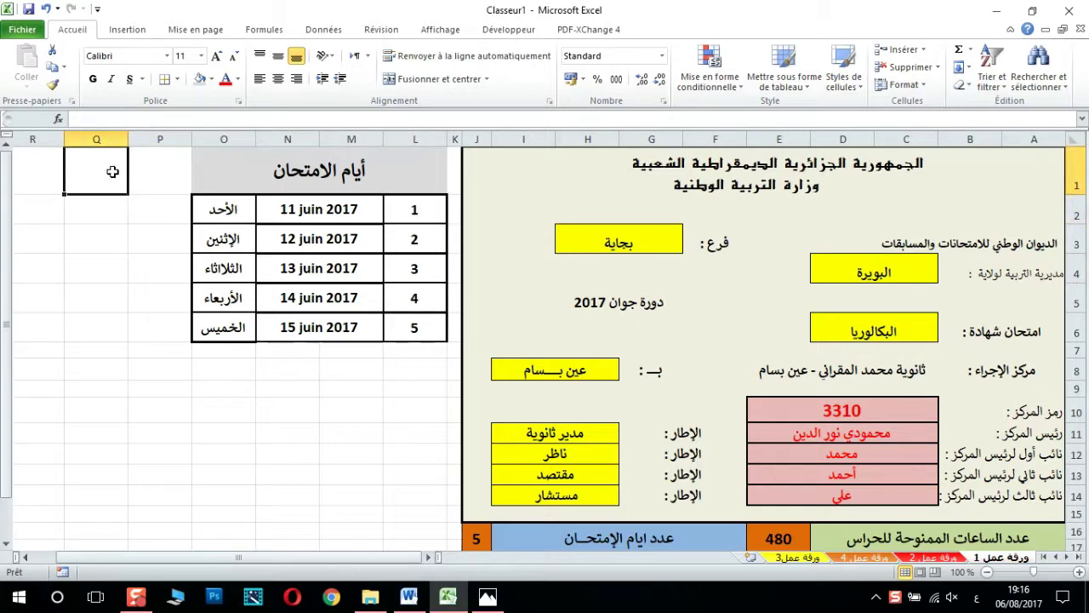
drag(63, 174, 58, 174)
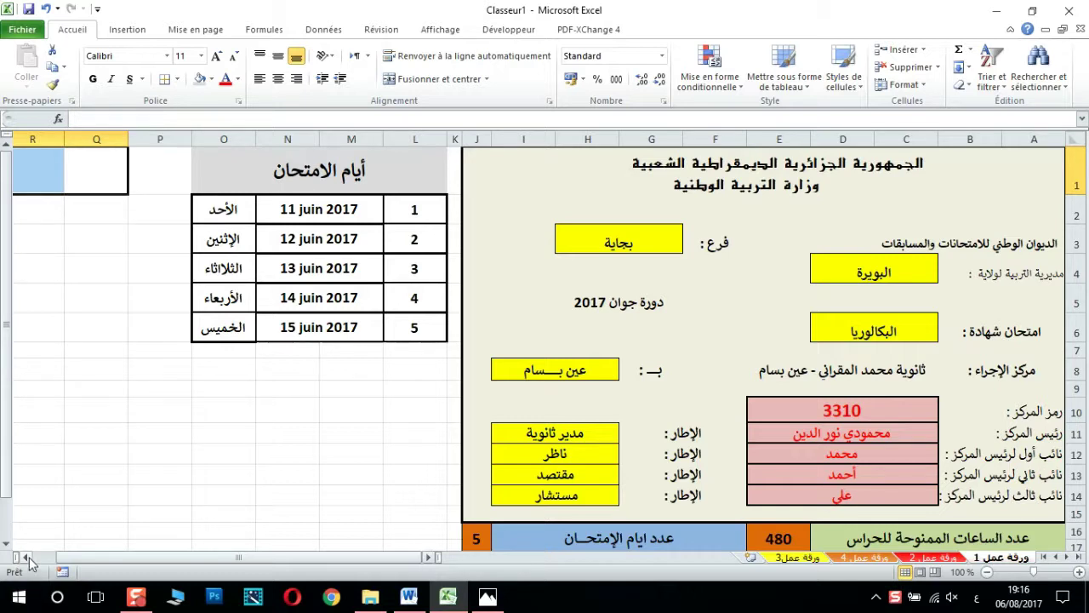
- Merge and centre Q1:R1 and give it an outline border
click(31, 558)
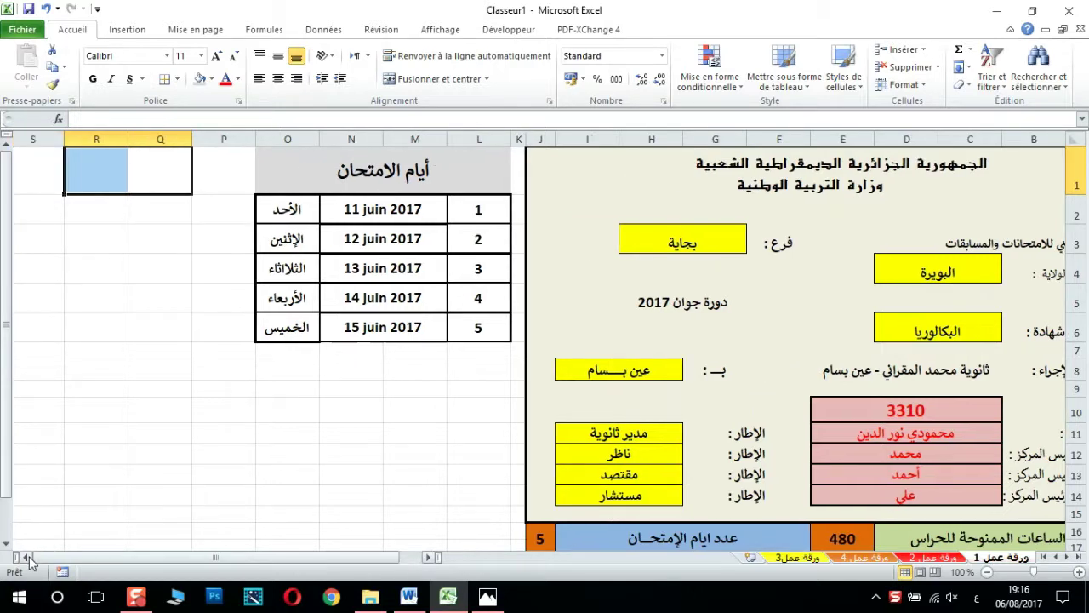
click(419, 79)
click(178, 79)
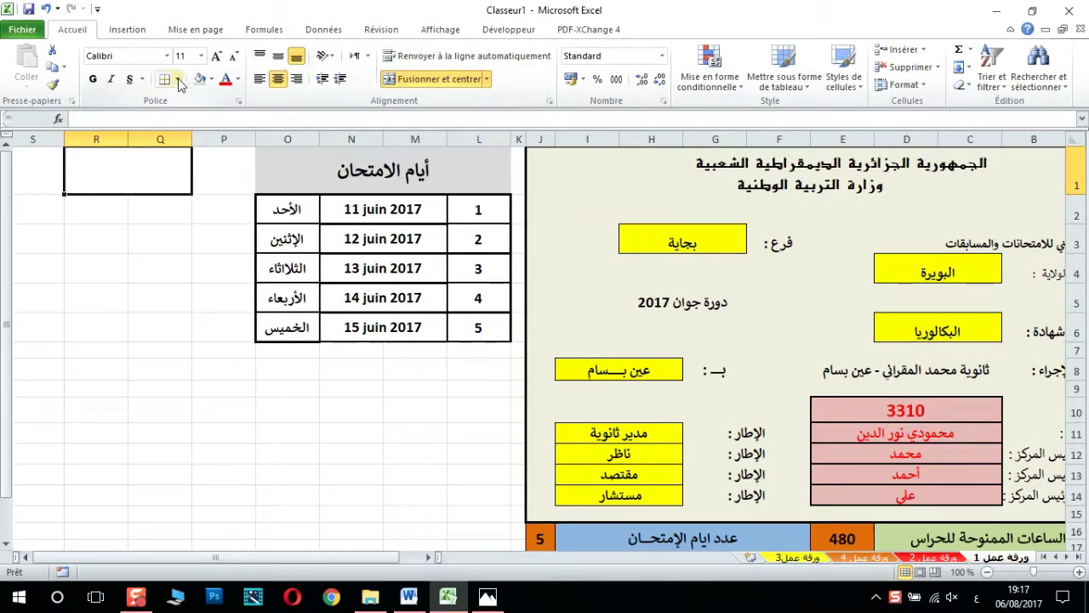
click(202, 459)
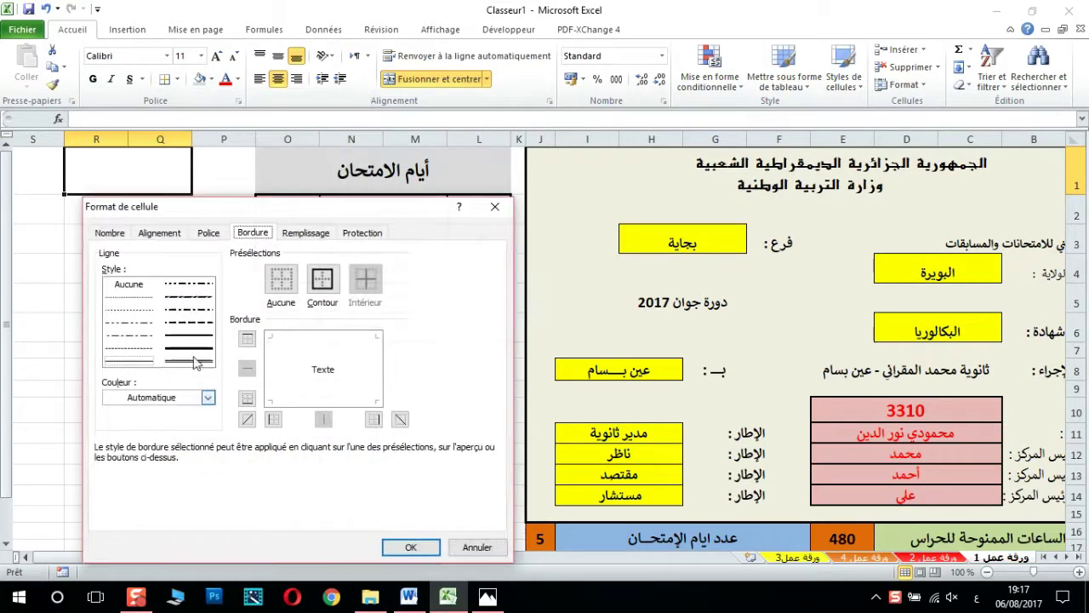
click(320, 281)
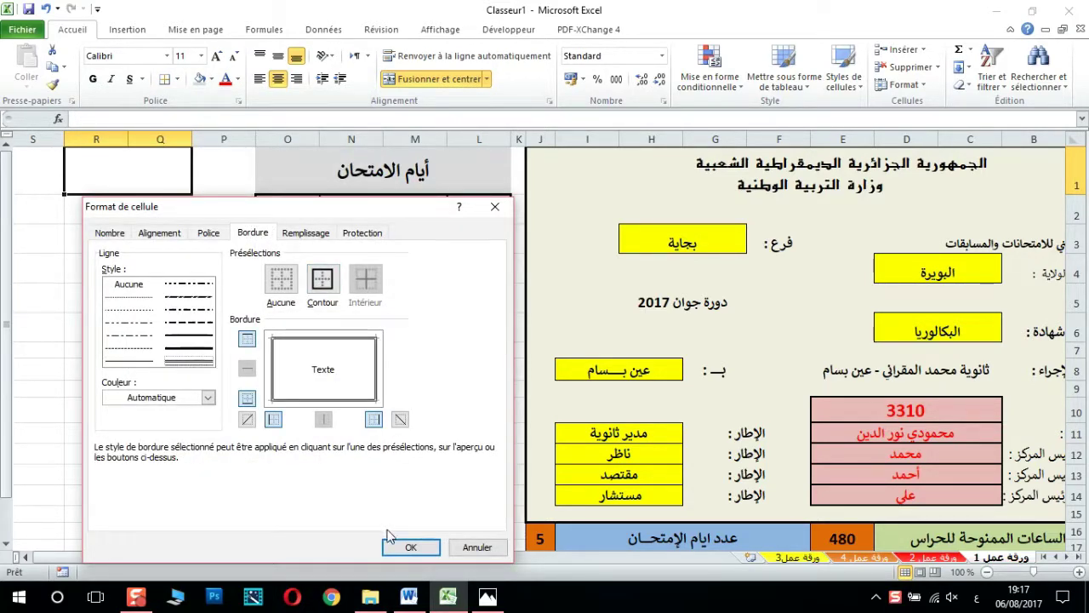
click(407, 545)
- Make the heading bold, 14-point and middle-aligned, and type قاعات الإمتحان
click(218, 60)
click(218, 59)
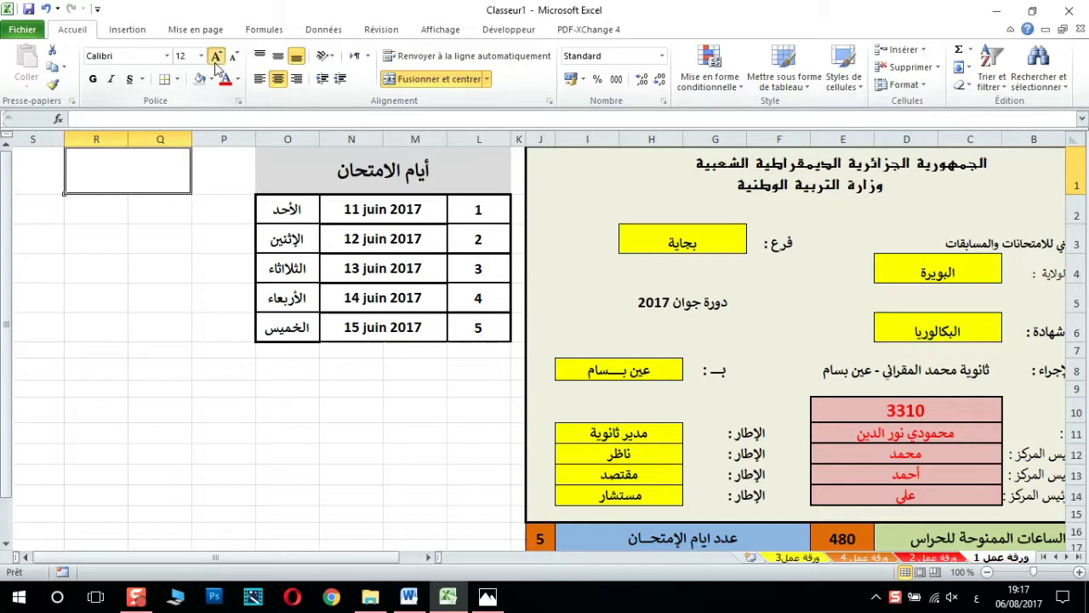
click(94, 78)
click(278, 56)
text(قاعات الإ)
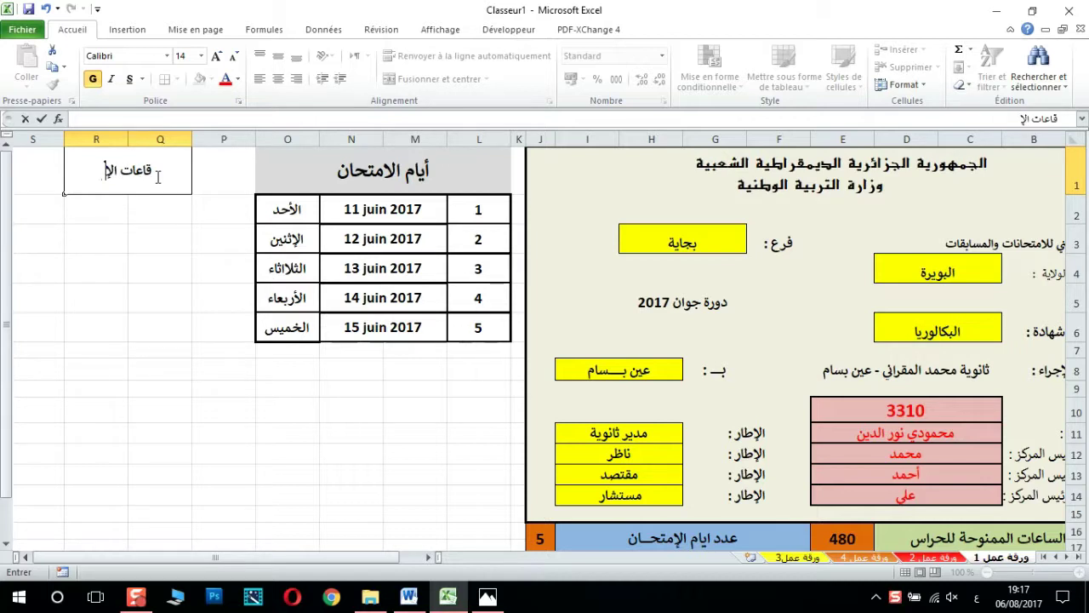
text(متحان)
- Commit the heading and put an outside border around R2:R14
key(Return)
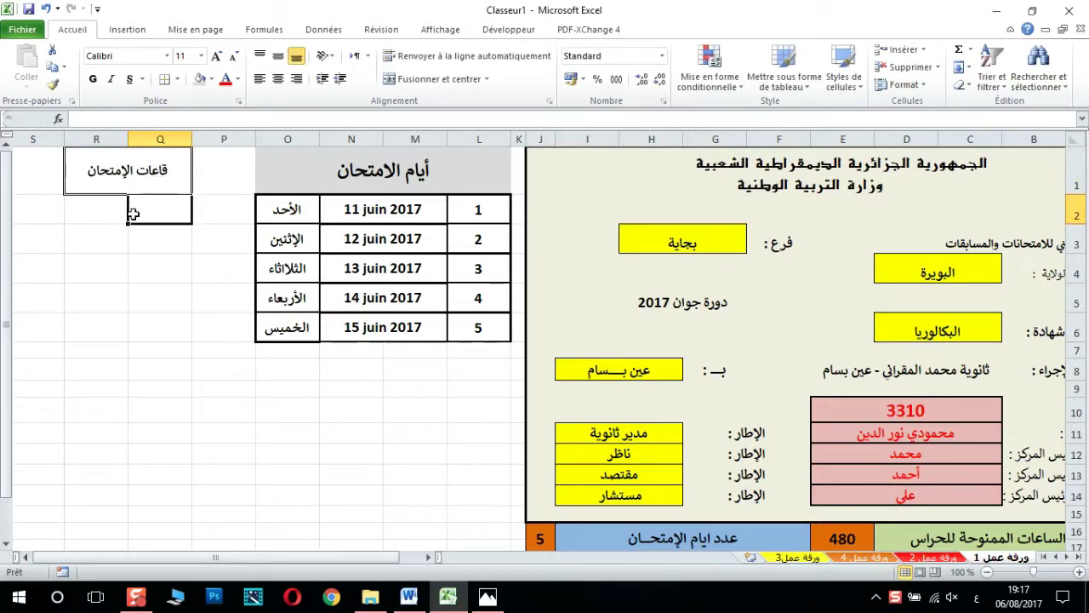
mouse_move(106, 215)
mouse_down()
mouse_move(99, 480)
mouse_move(98, 428)
mouse_up()
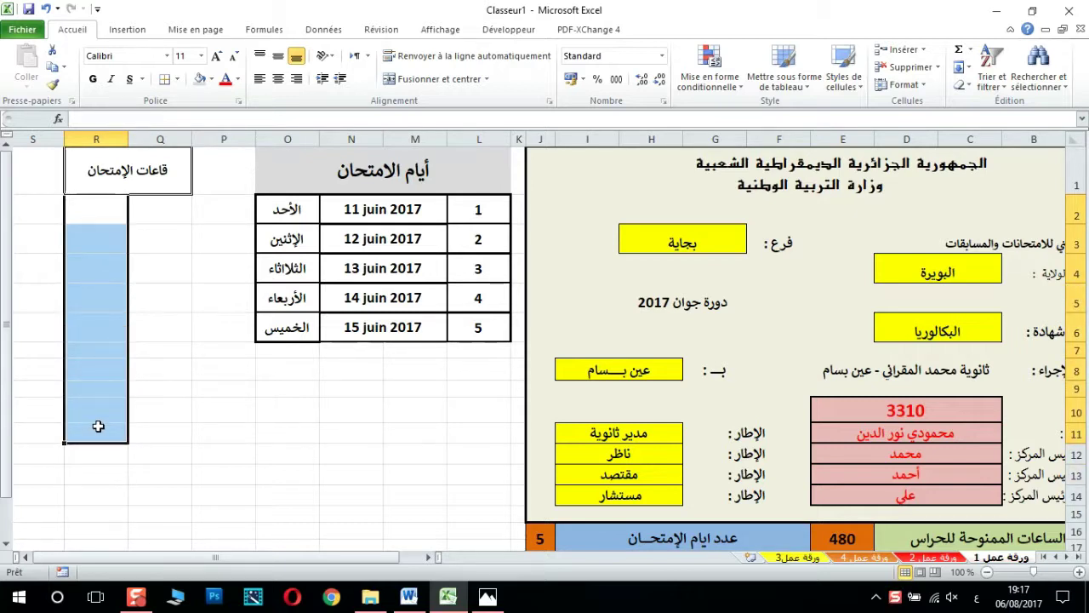
drag(98, 441, 97, 467)
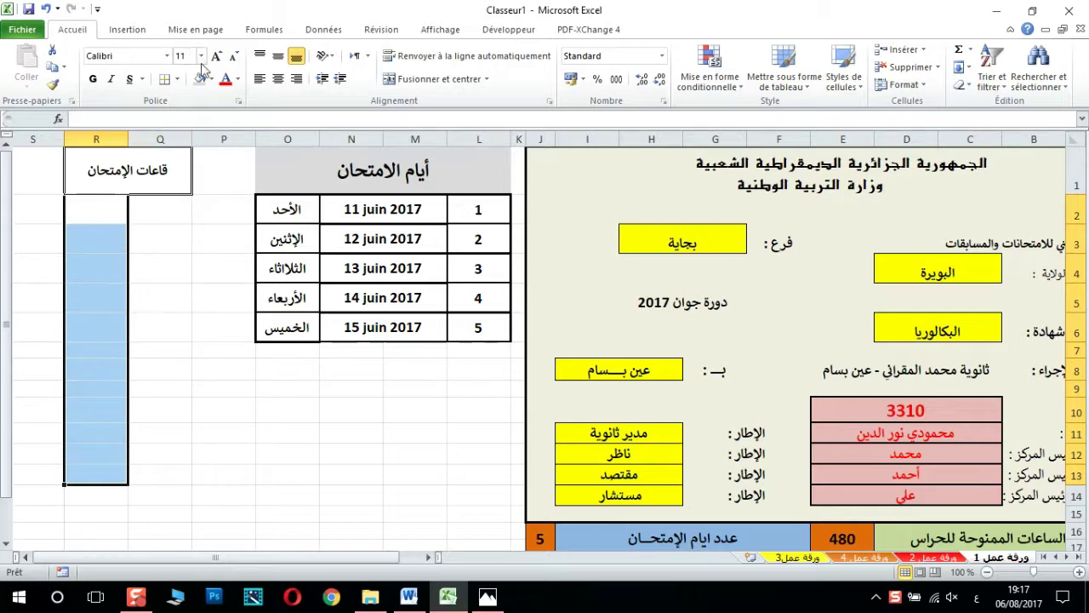
click(179, 80)
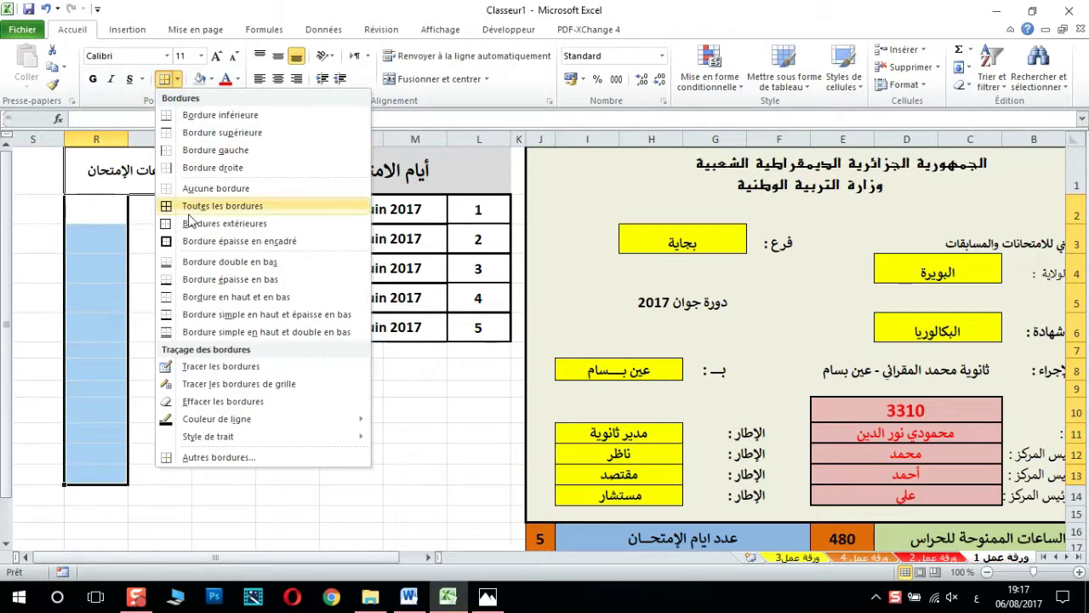
click(238, 241)
- Add dashed inside horizontal borders between the R2:R14 cells
click(179, 80)
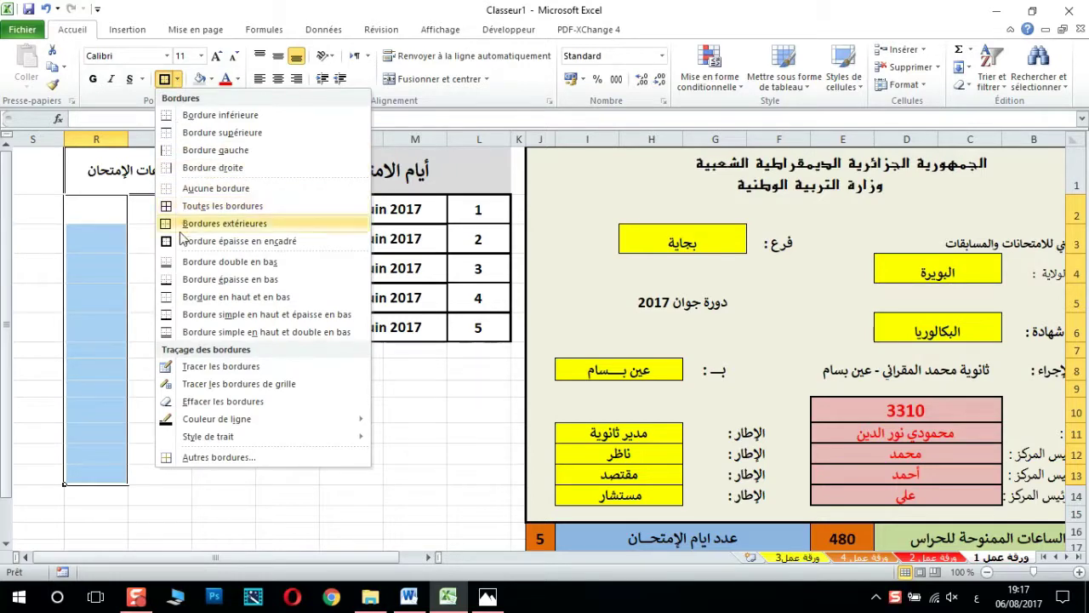
click(206, 460)
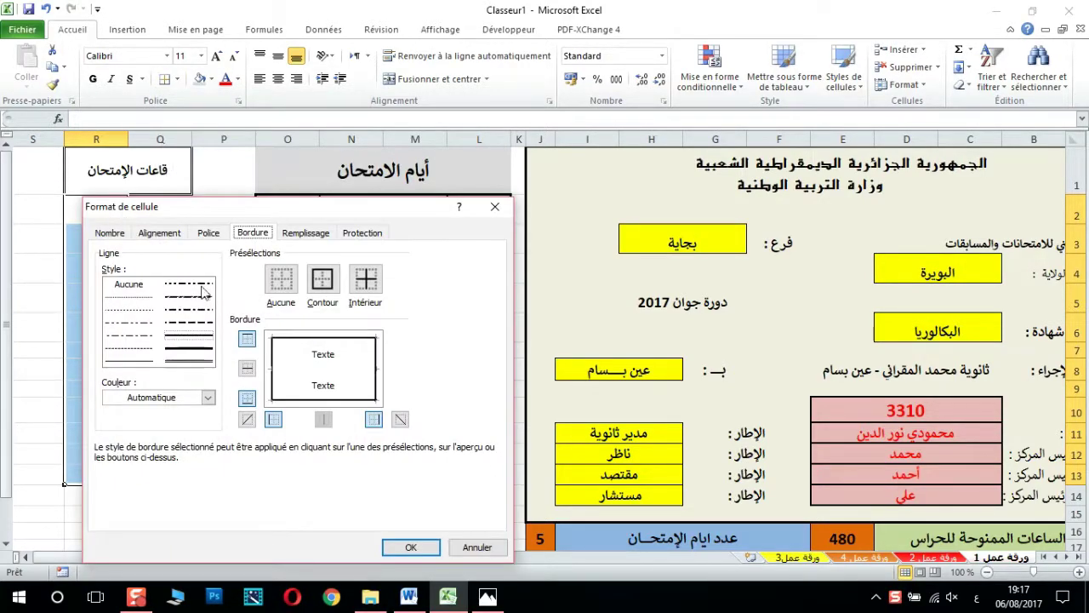
click(189, 325)
click(313, 369)
click(411, 548)
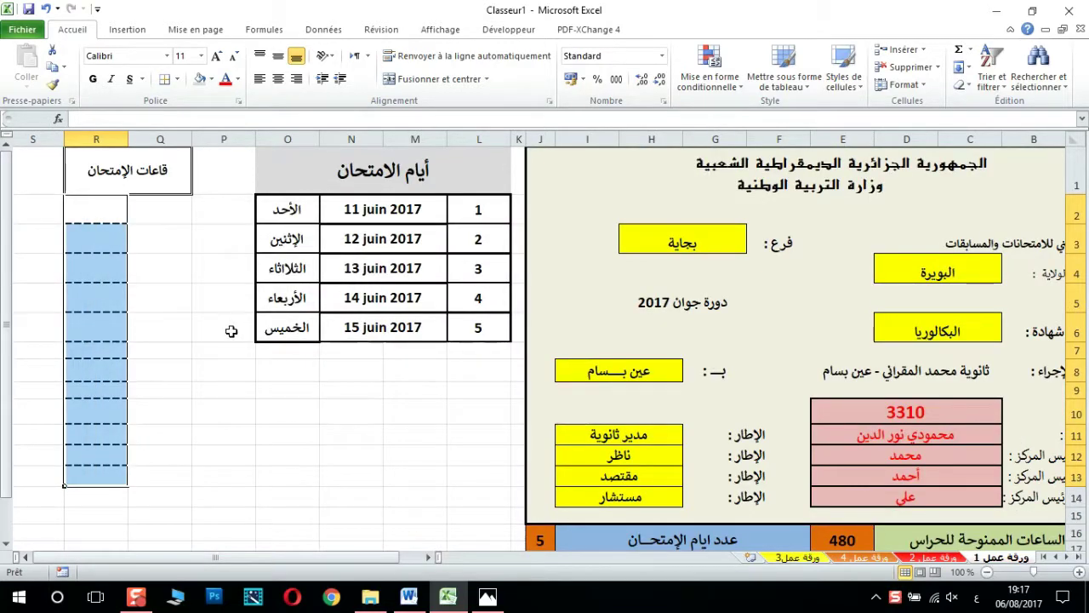
click(106, 202)
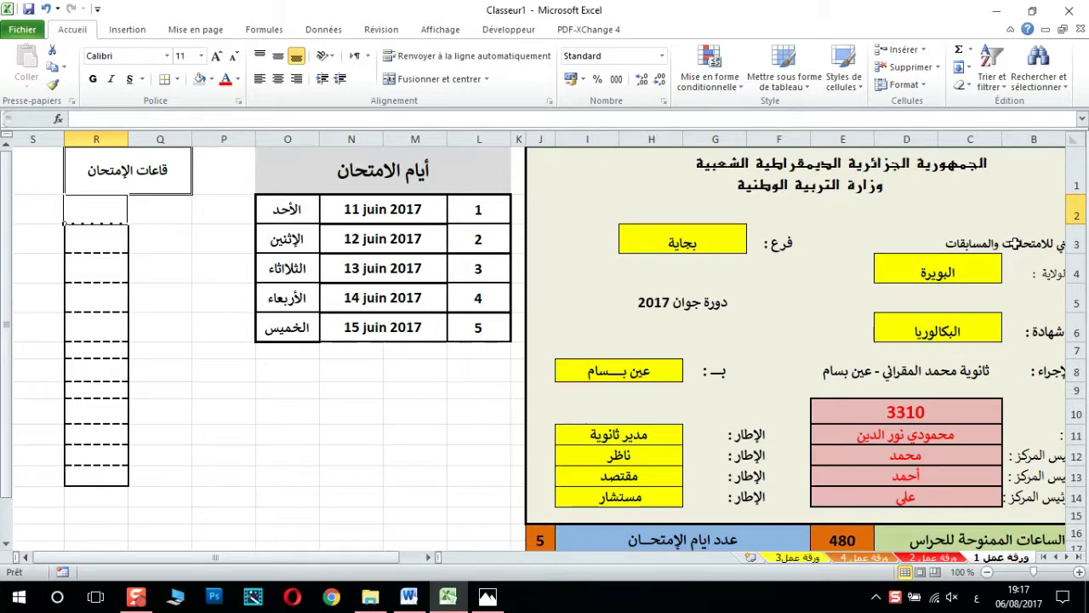
- Set rows 2–13 to a 28-point row height, then undo it
click(1073, 217)
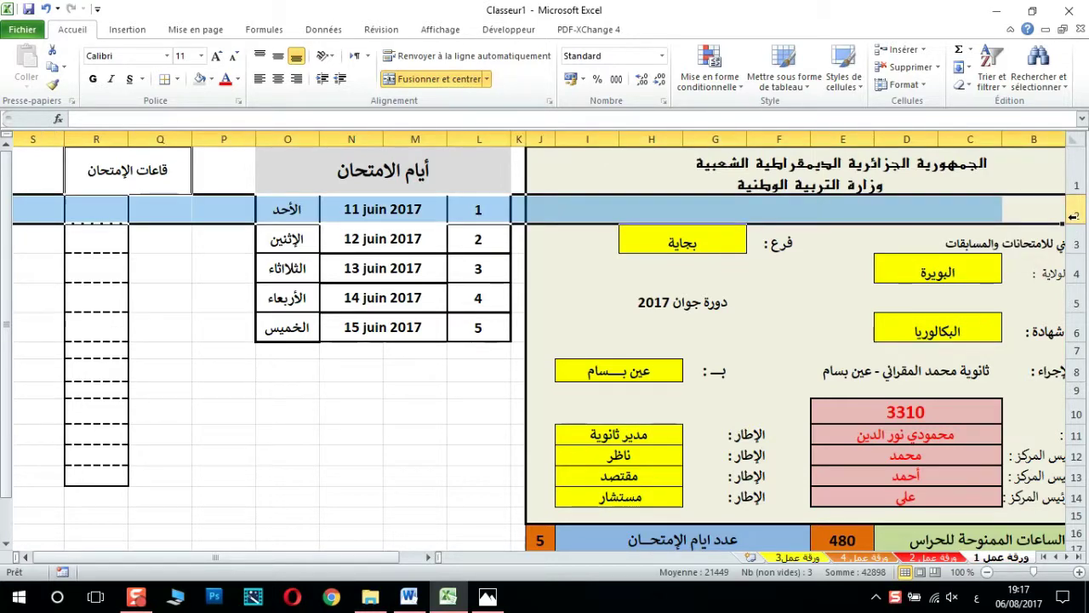
right_click(1074, 216)
click(1007, 395)
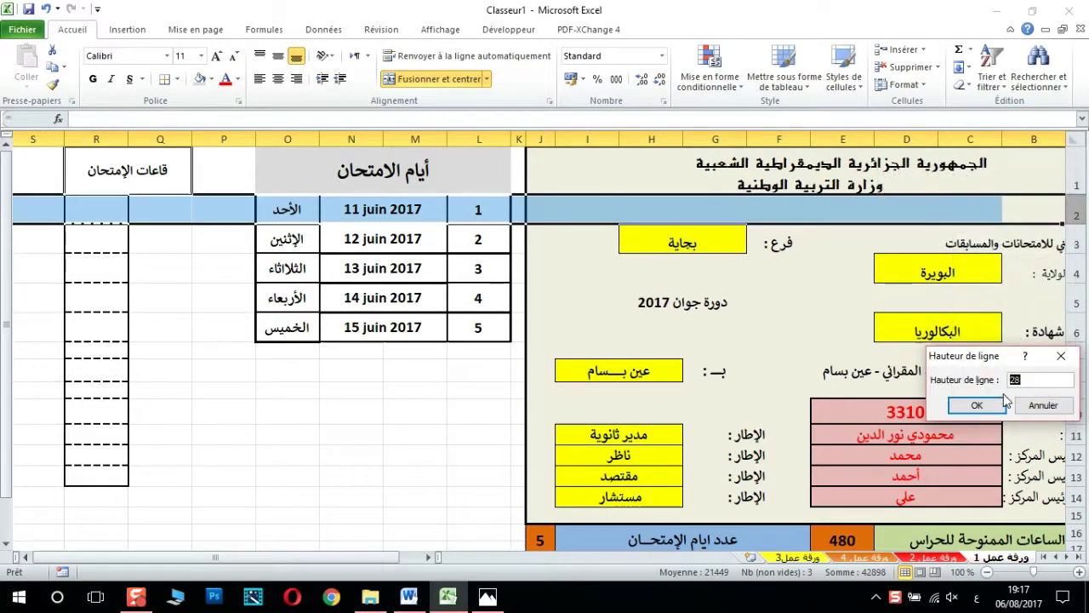
click(1043, 406)
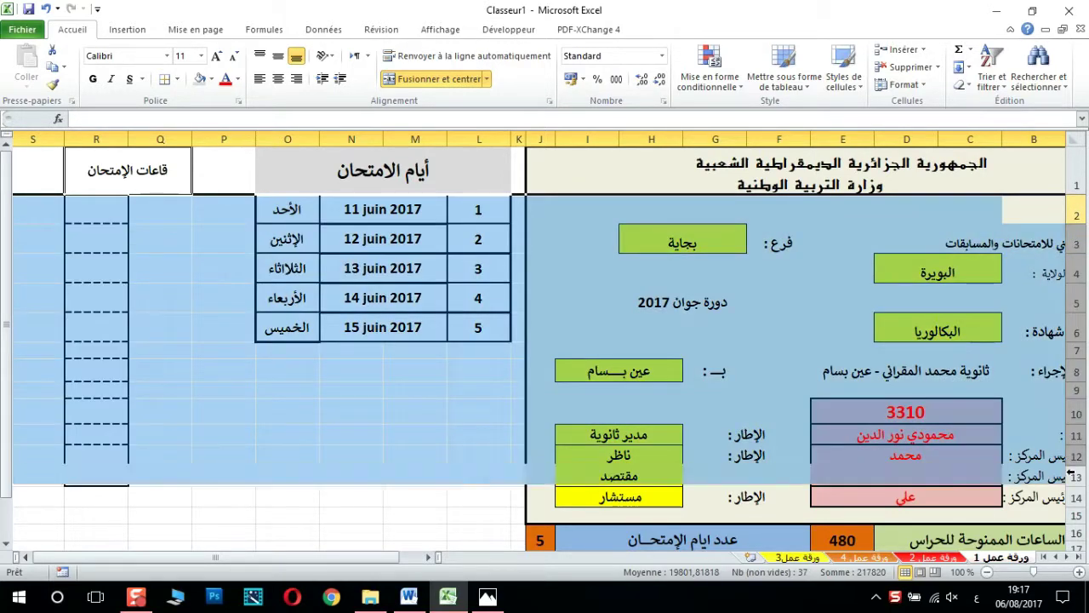
drag(1077, 209, 1077, 477)
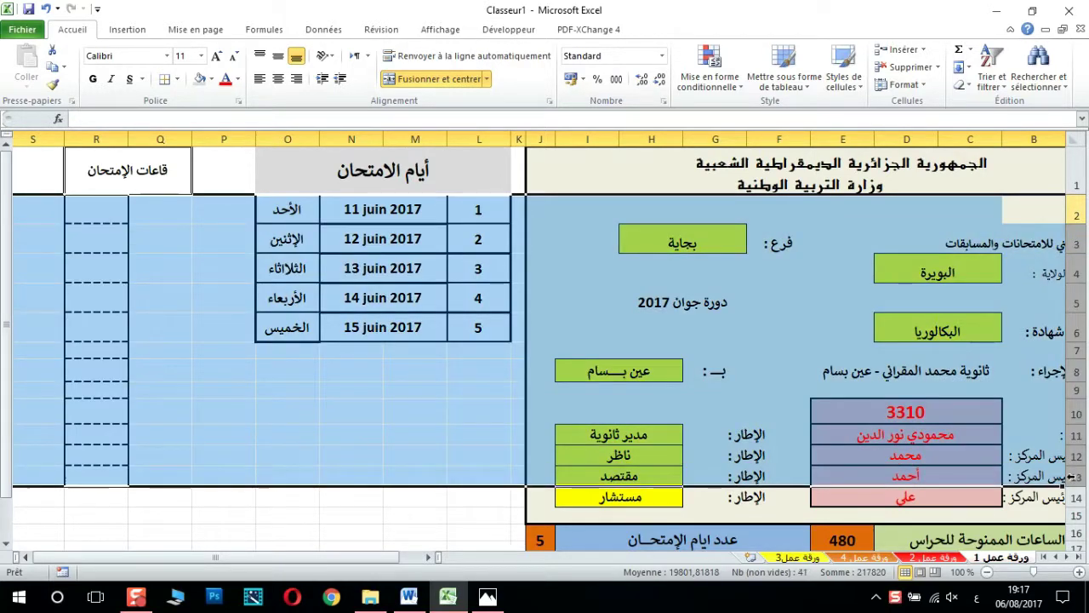
right_click(1081, 470)
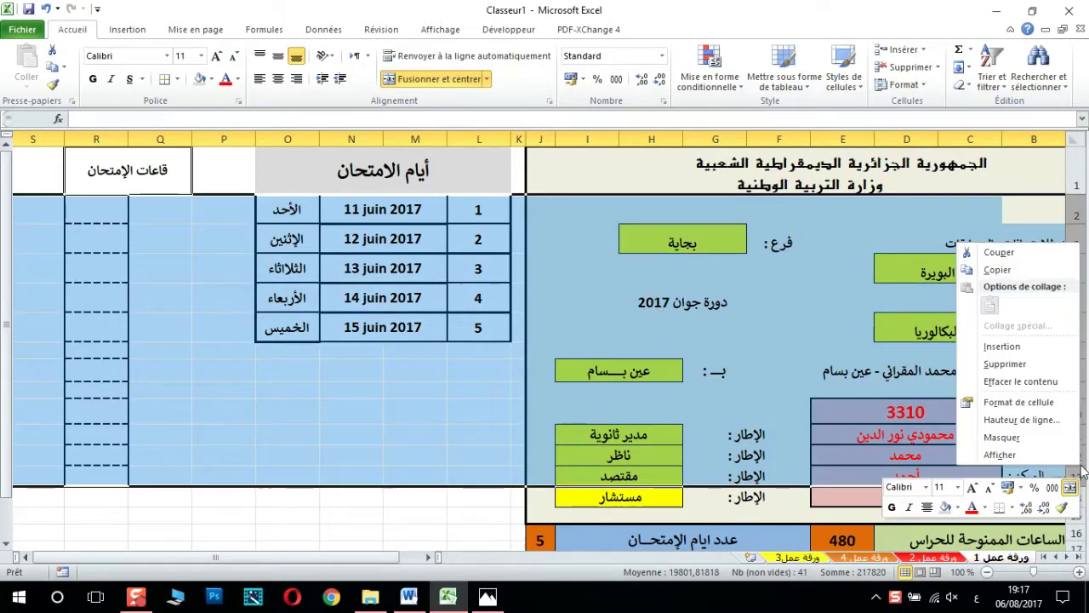
click(1043, 419)
key(Return)
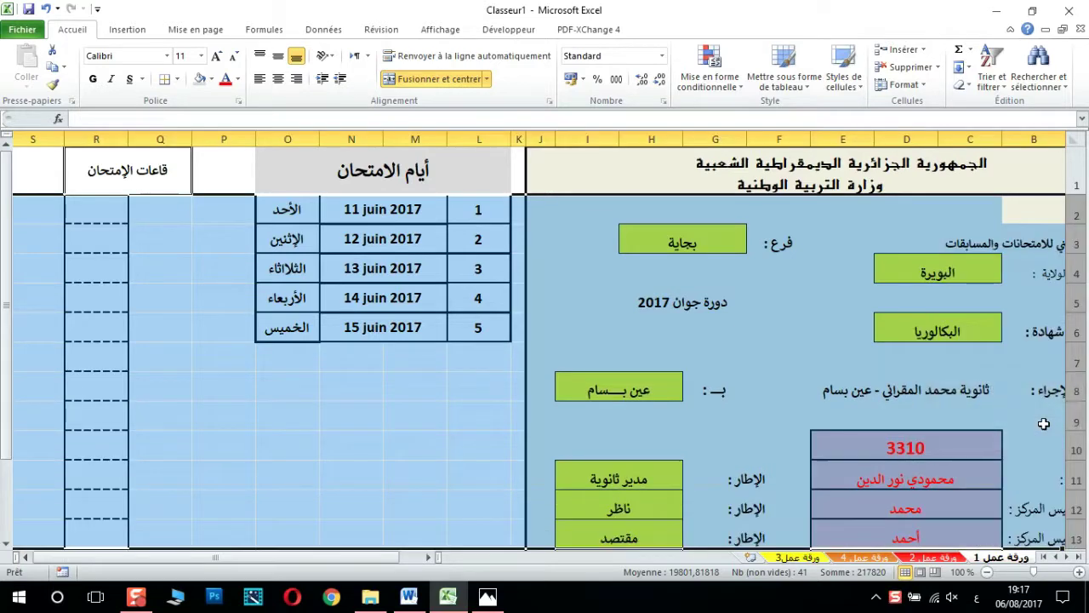
click(47, 10)
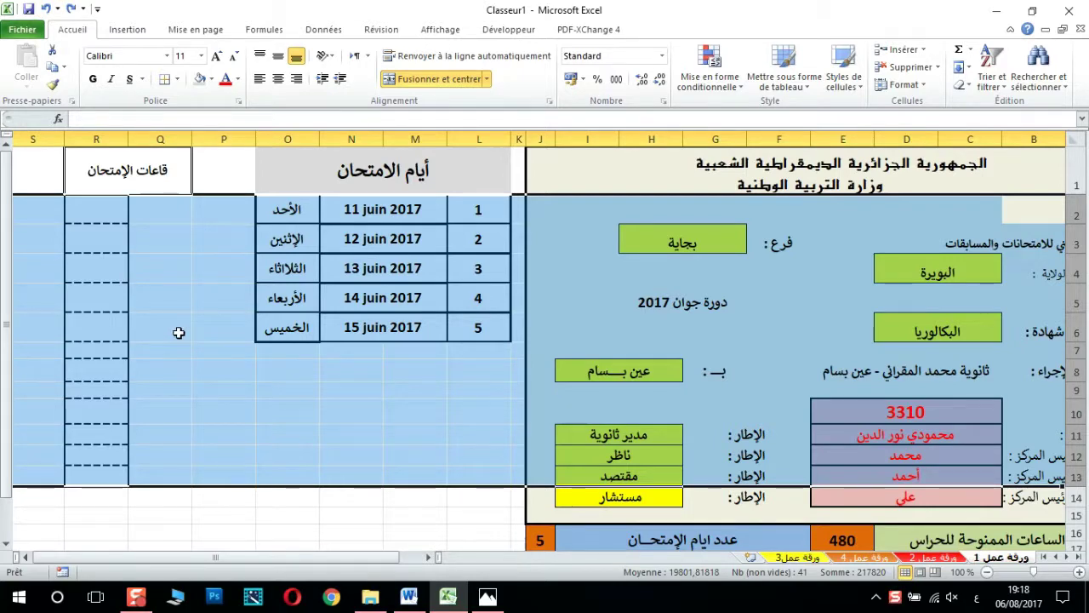
click(179, 333)
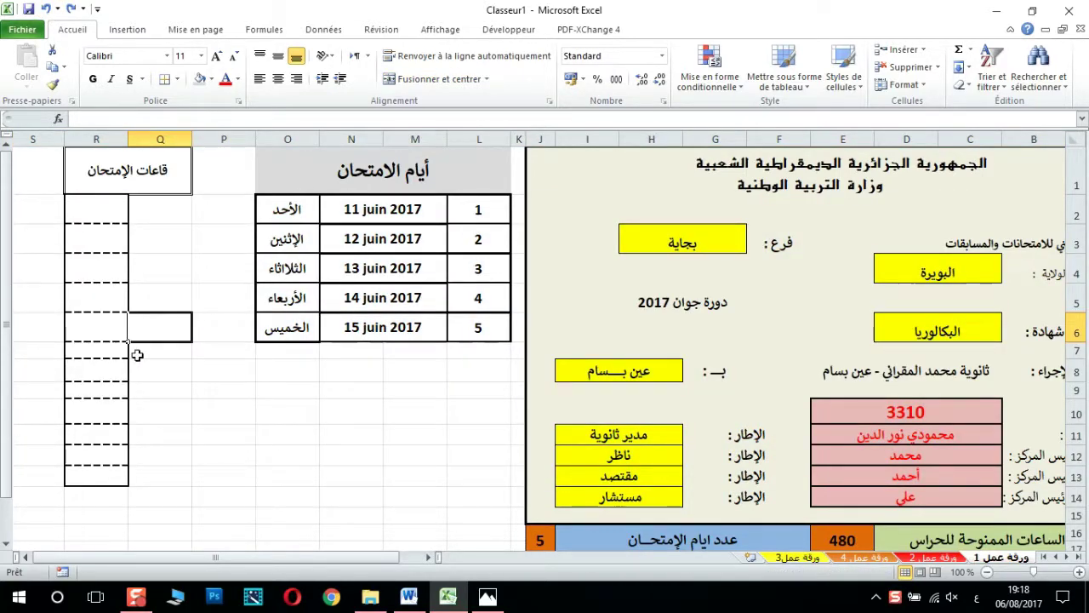
- Drag rows 7, 9 and 11 slightly taller
drag(1076, 361, 1076, 366)
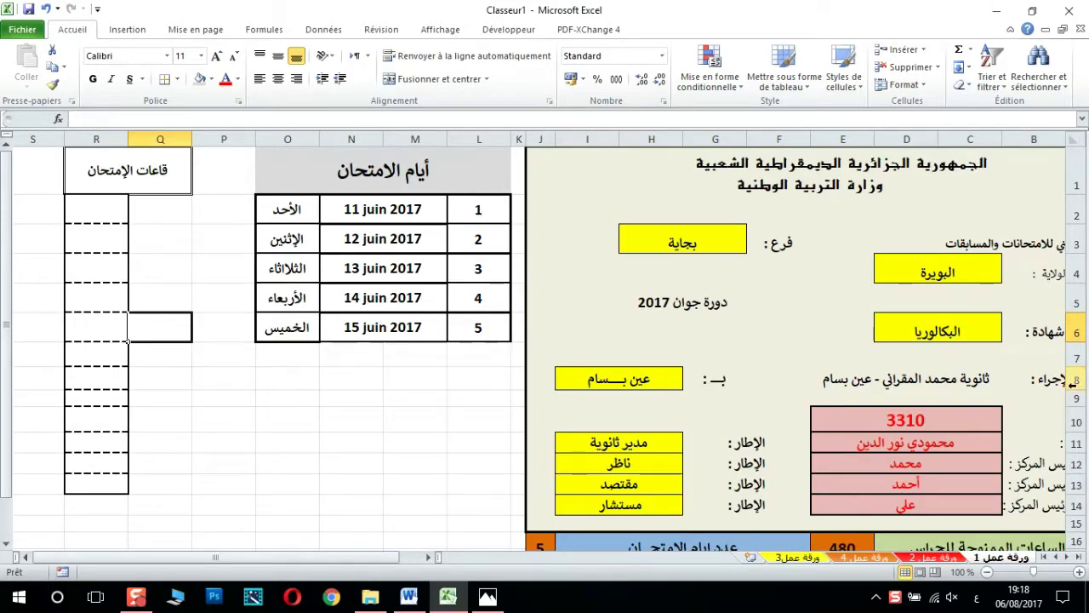
drag(1076, 408, 1076, 417)
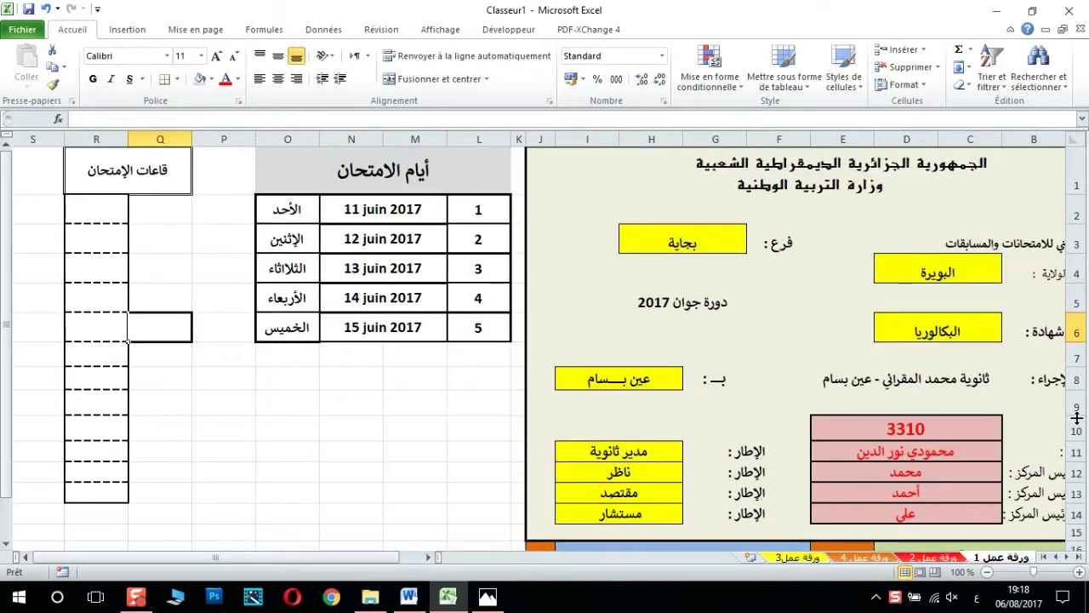
drag(1079, 460, 1078, 474)
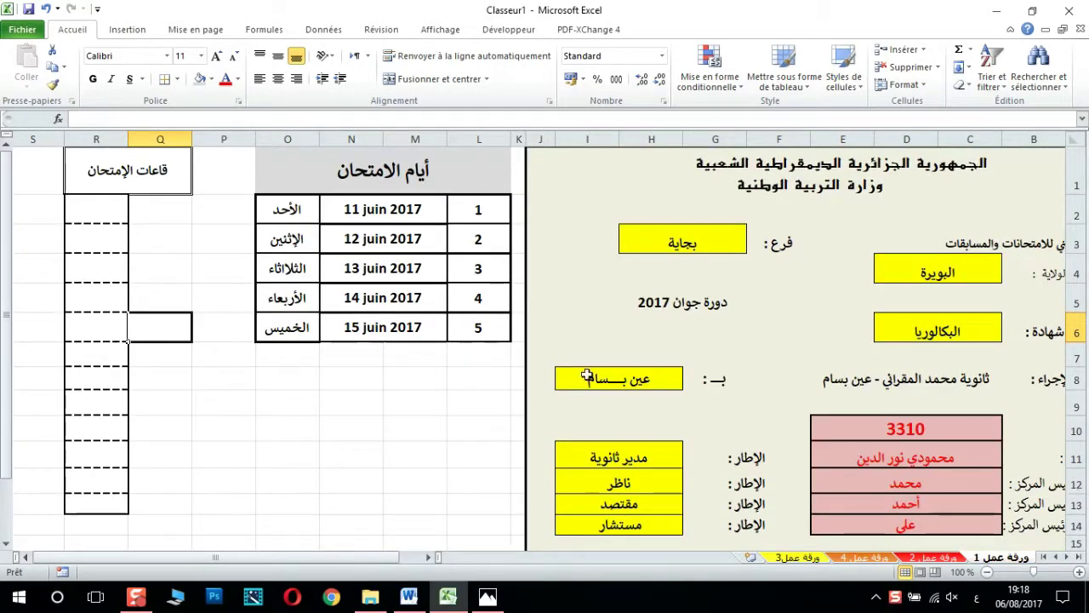
- Format R2:R14 with 14-point bold text, centred horizontally and vertically
click(115, 205)
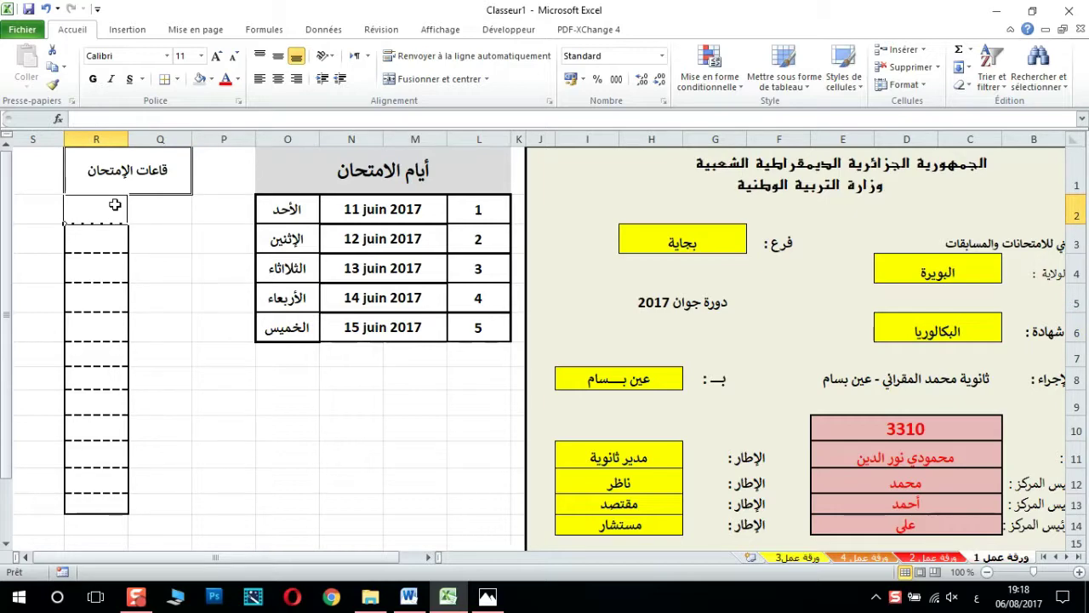
drag(115, 204, 92, 506)
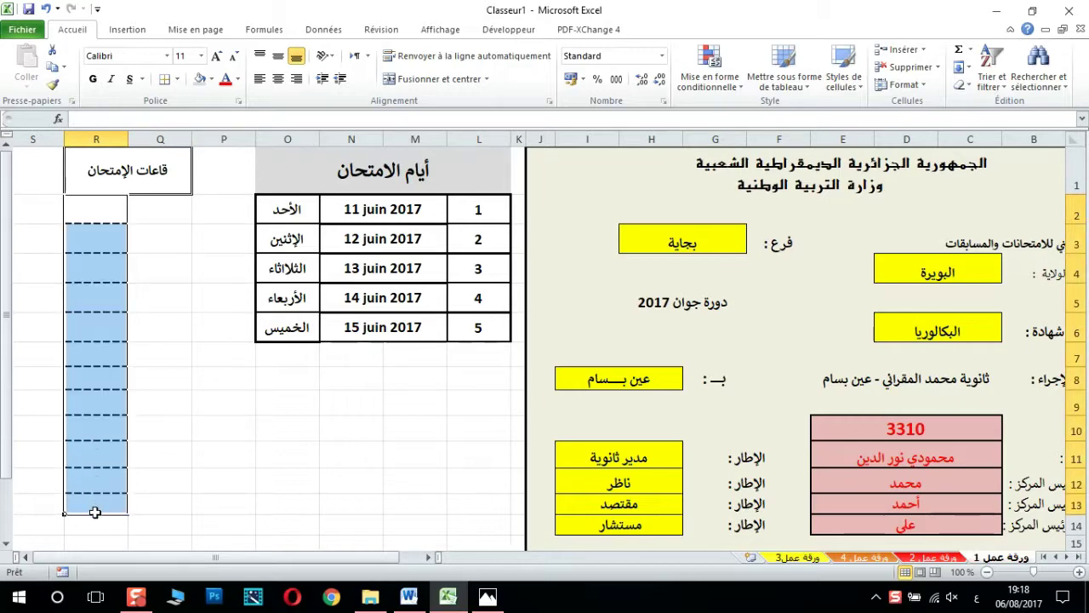
click(216, 55)
click(216, 55)
click(278, 56)
click(278, 78)
click(92, 79)
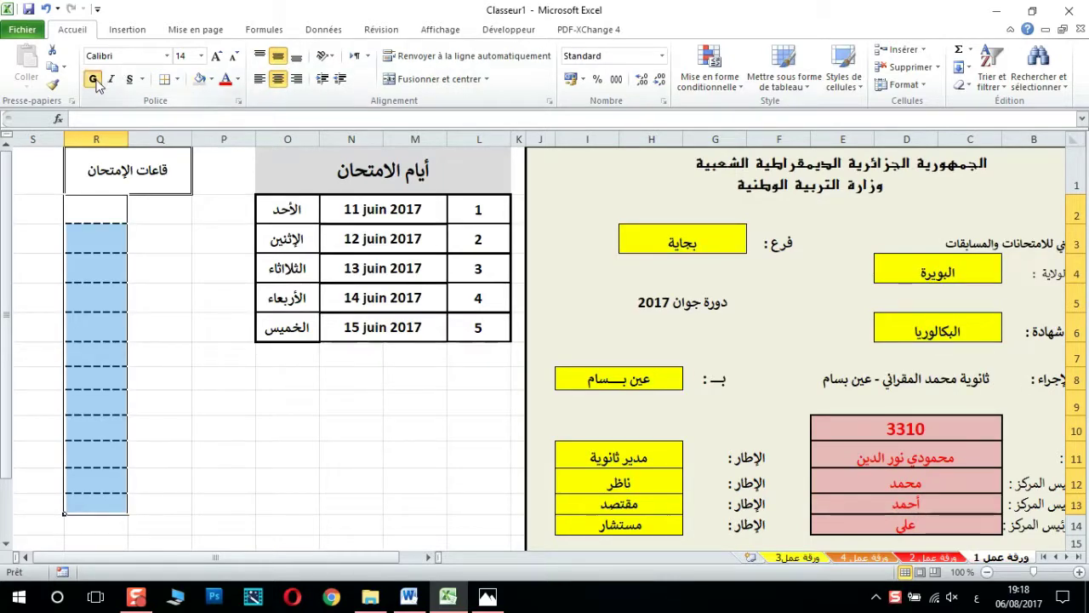
- Enter 1 and 2 in R2:R3, then clear them again
click(108, 201)
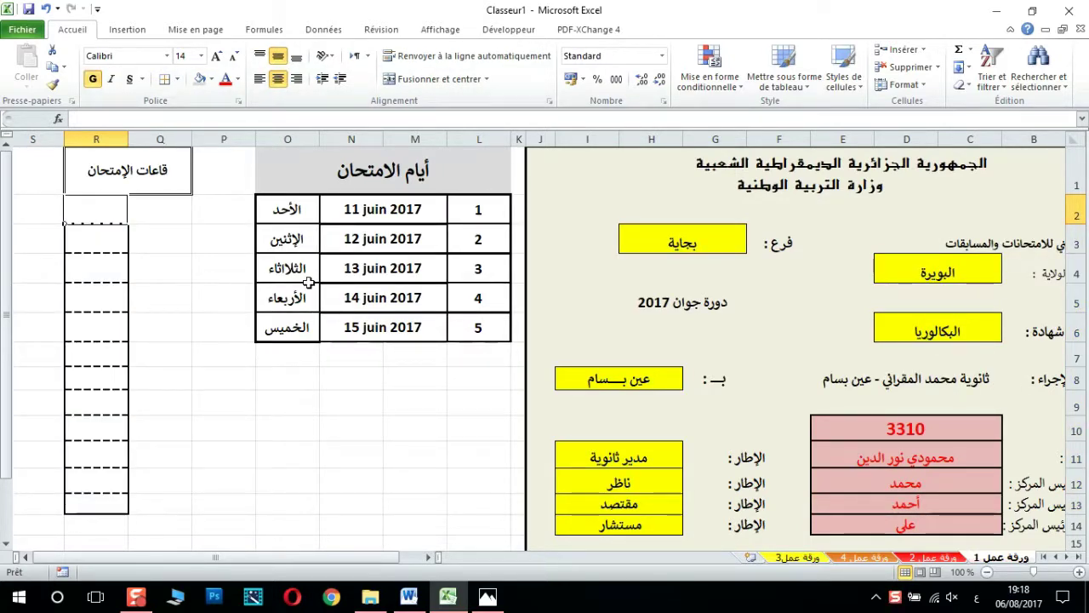
text(1)
key(Return)
text(2)
key(Return)
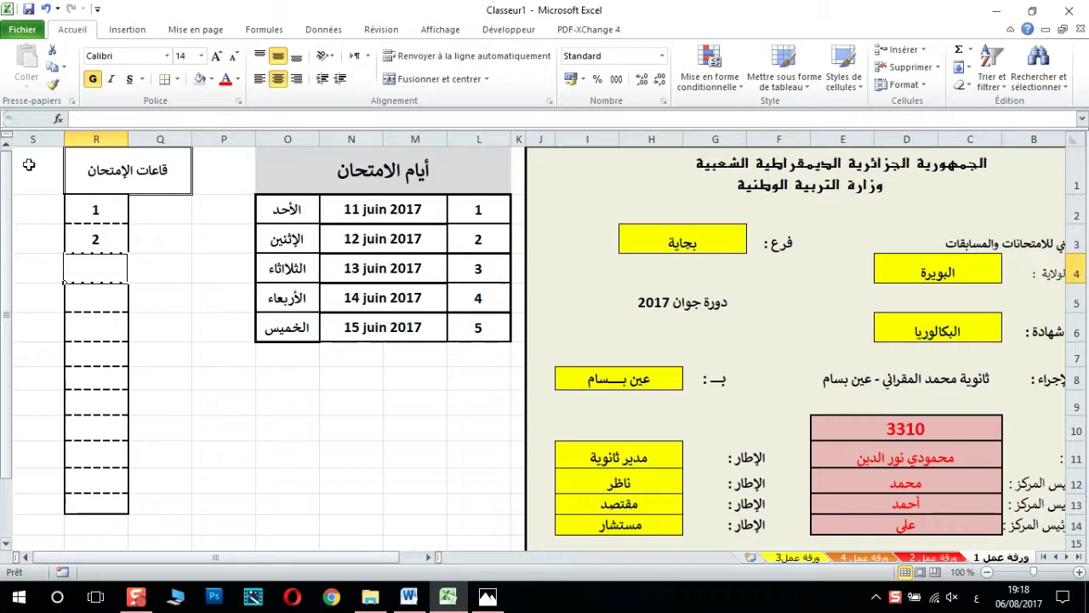
click(102, 200)
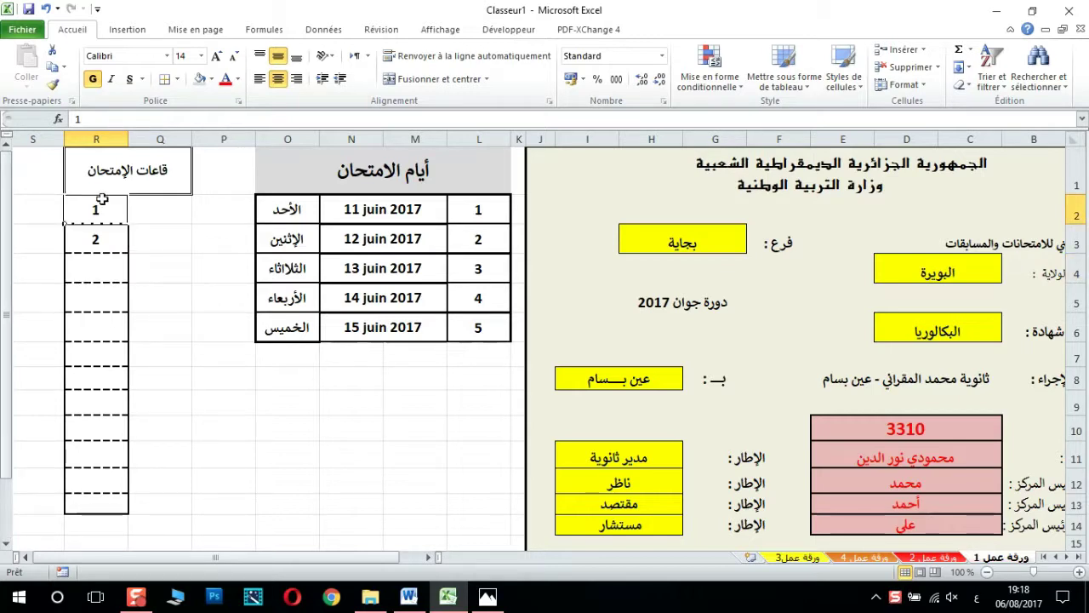
drag(101, 199, 99, 228)
key(Delete)
- Enter قاعة رقم 1 and قاعة رقم 2, then fill the labels down to قاعة رقم 12
click(103, 214)
text(قاعة رقم 1)
key(Return)
text(ق)
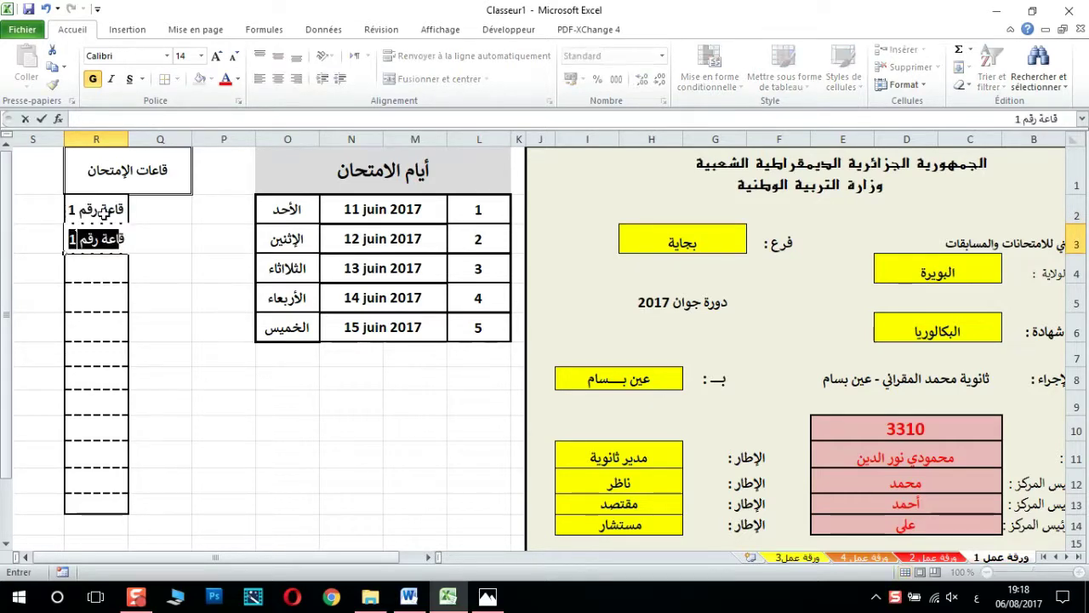
text(اعة رقم )
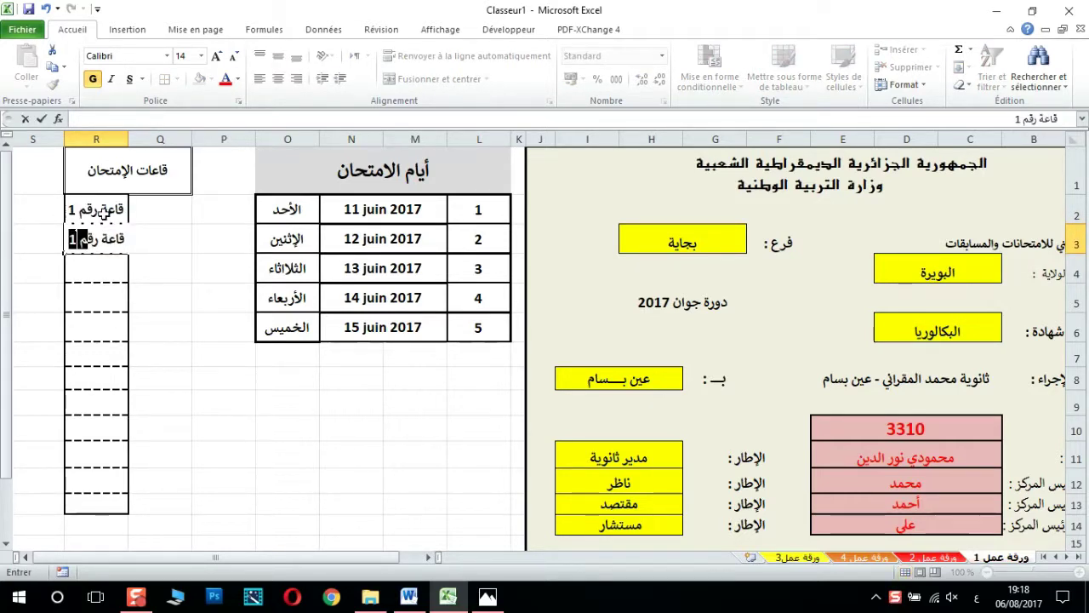
text(2)
key(Return)
mouse_move(89, 211)
mouse_down()
mouse_move(83, 529)
mouse_move(83, 514)
mouse_up()
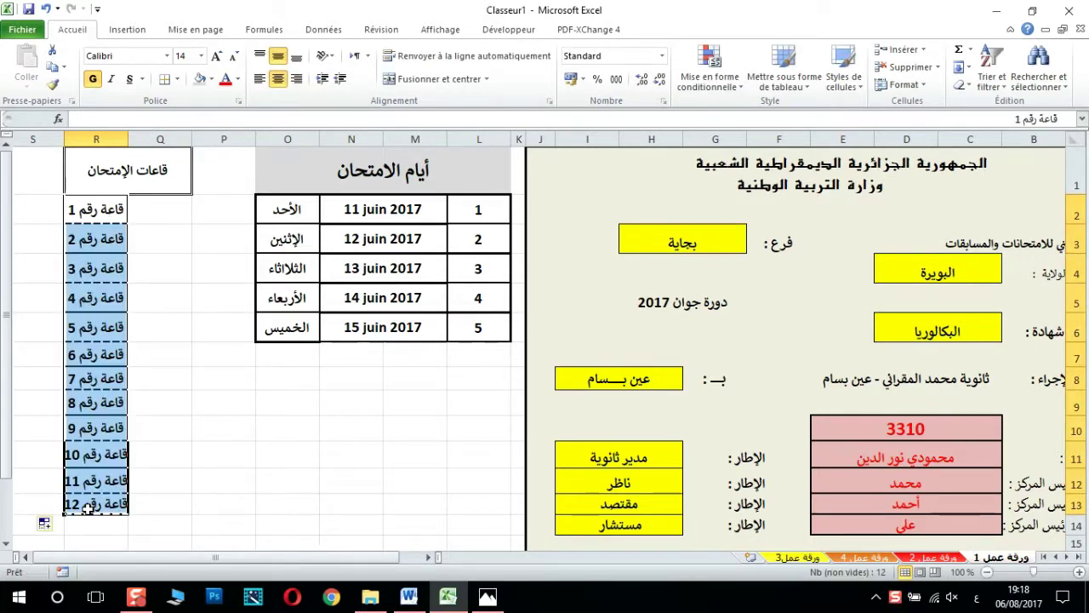
- Turn on Shrink to fit for the room label cells
right_click(111, 272)
click(144, 494)
click(29, 247)
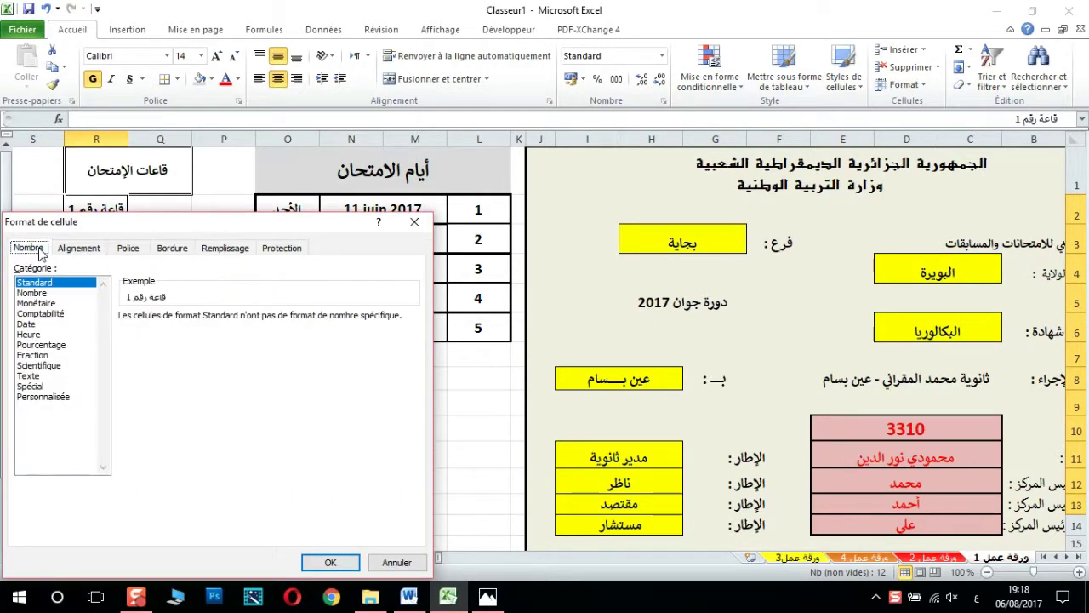
click(81, 247)
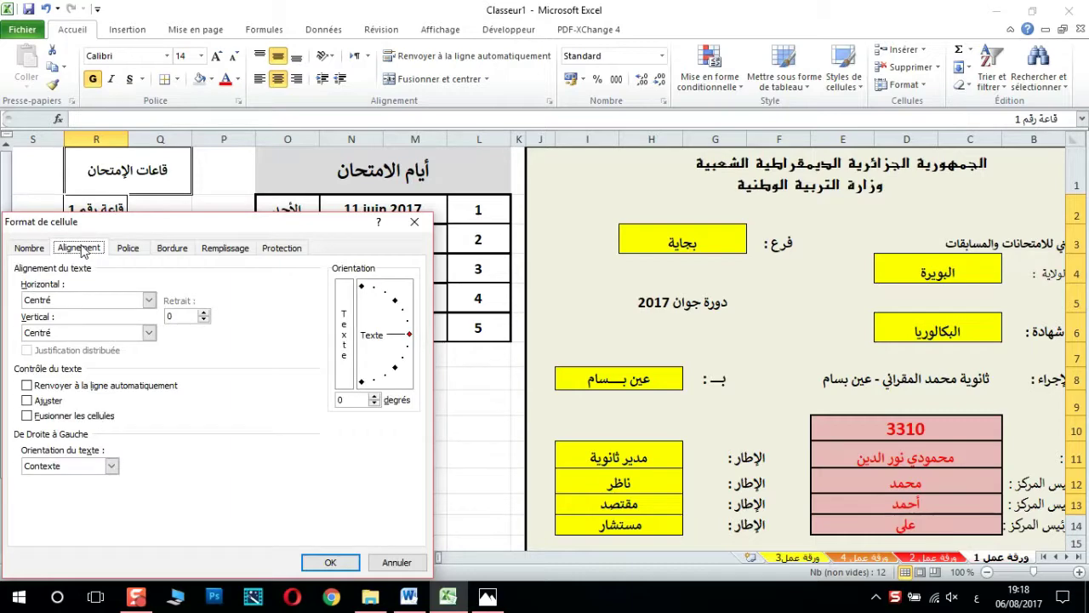
click(28, 402)
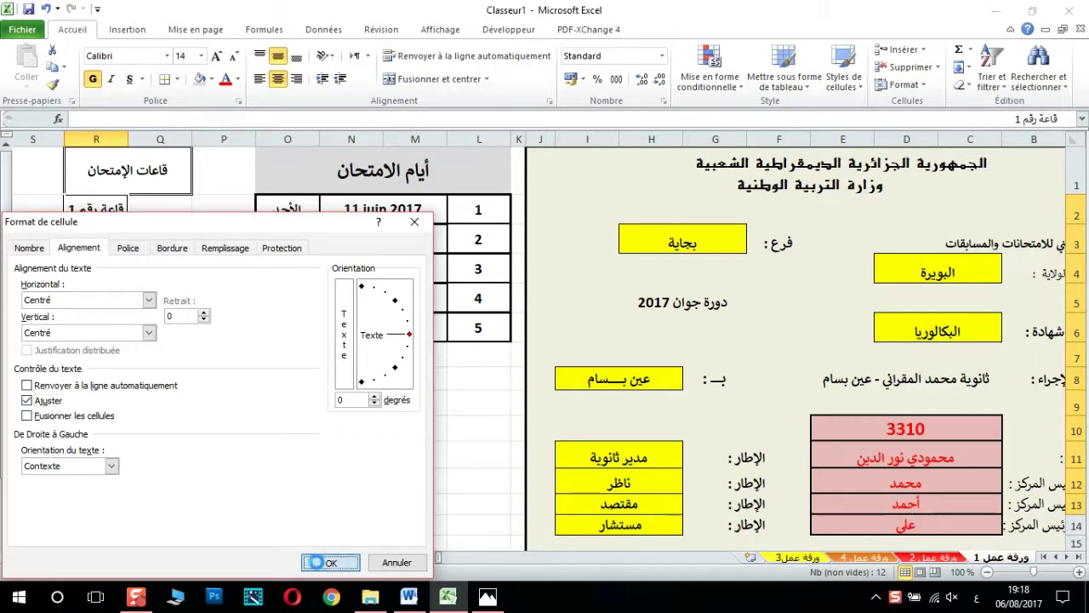
click(317, 563)
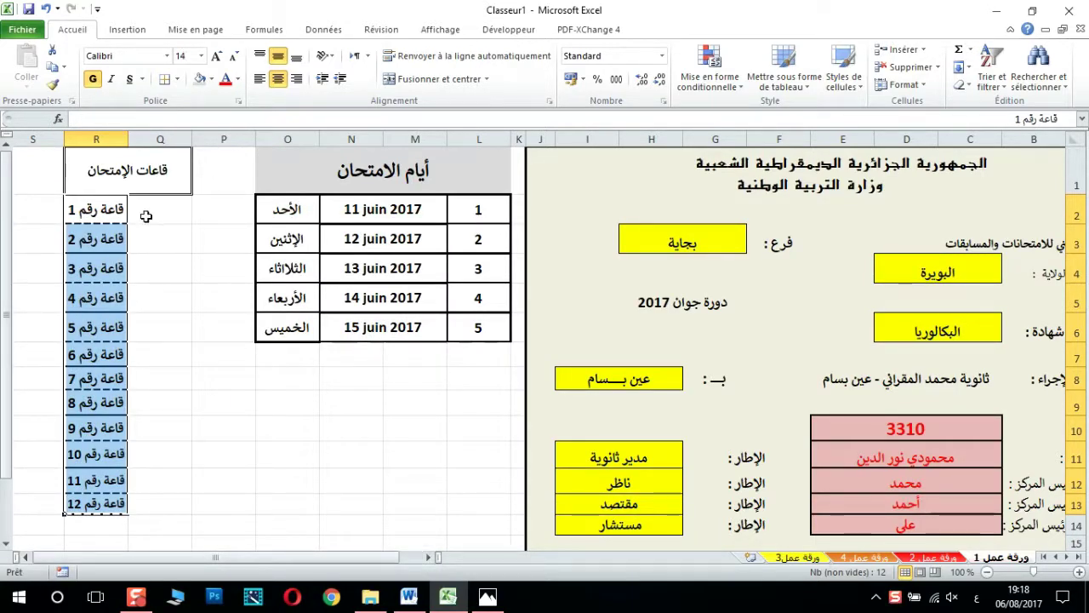
drag(159, 208, 152, 352)
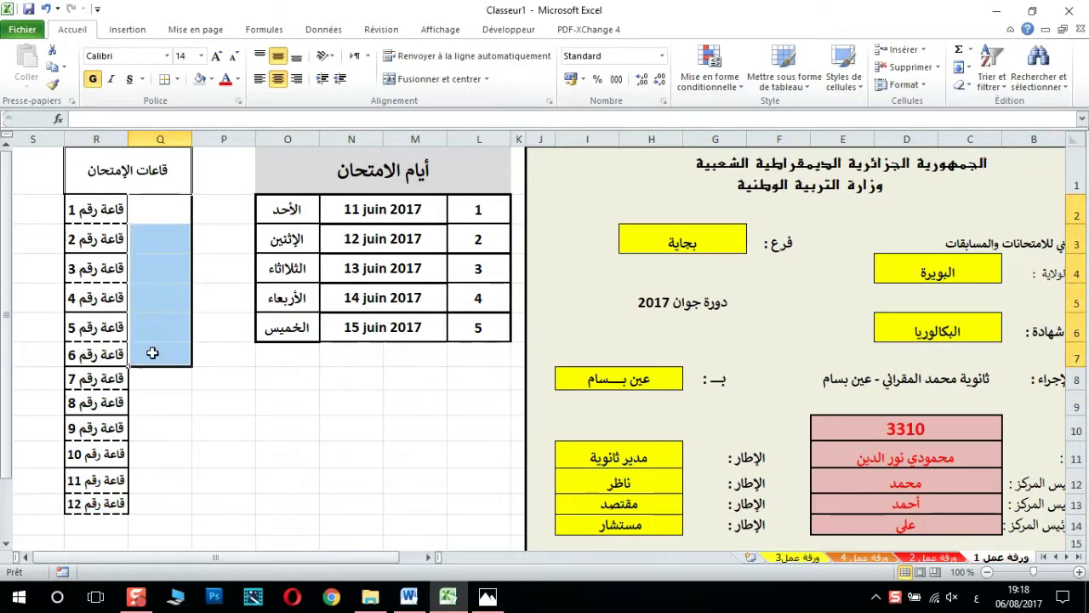
- Merge Q2:Q6 with a thick box border and copy the block down to Q12
click(404, 78)
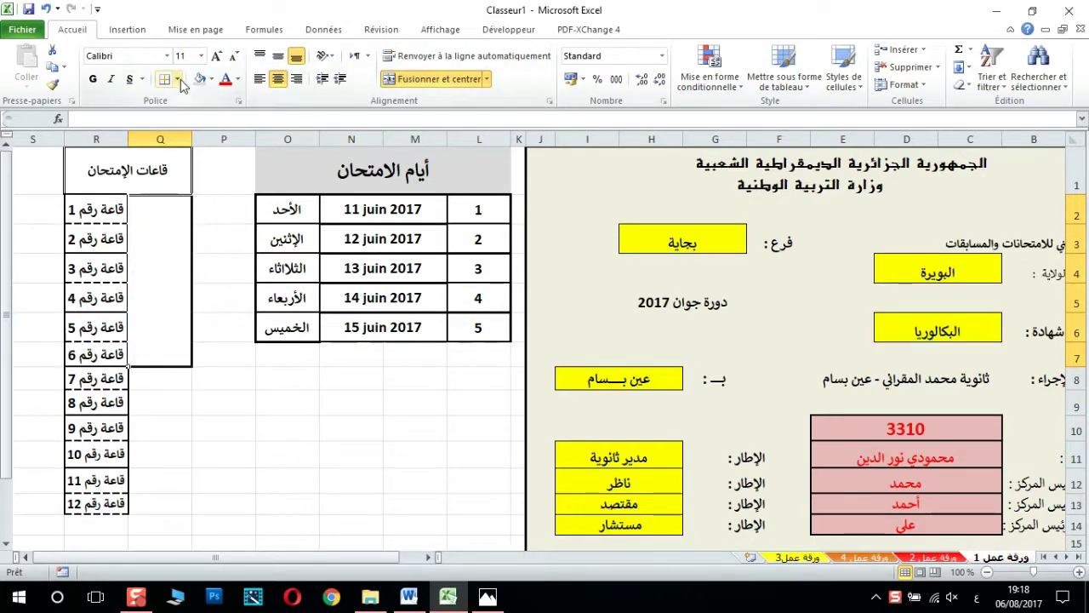
click(178, 79)
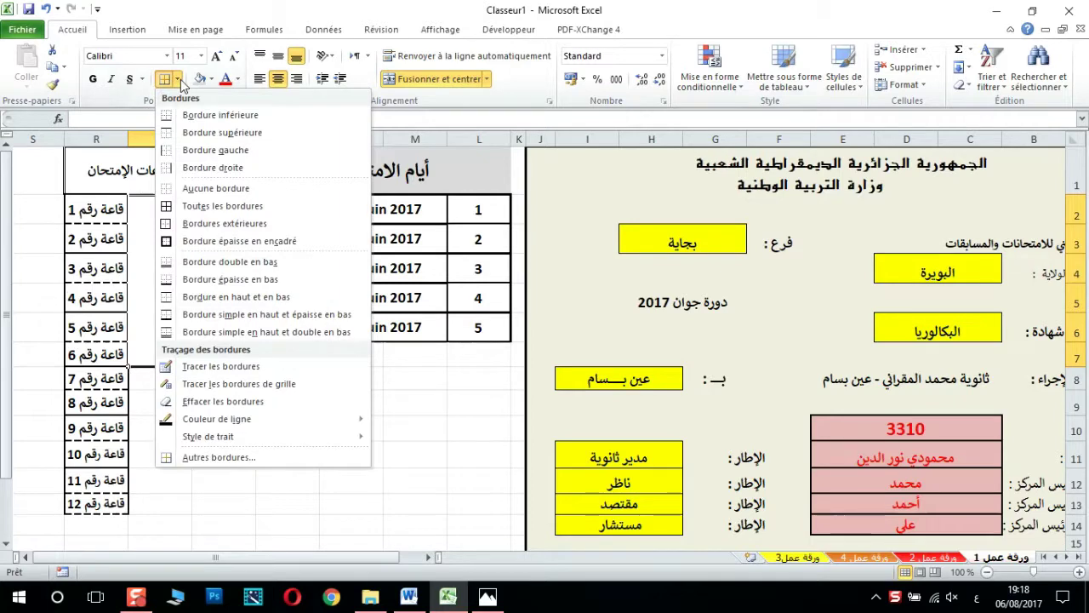
click(181, 241)
drag(128, 367, 146, 519)
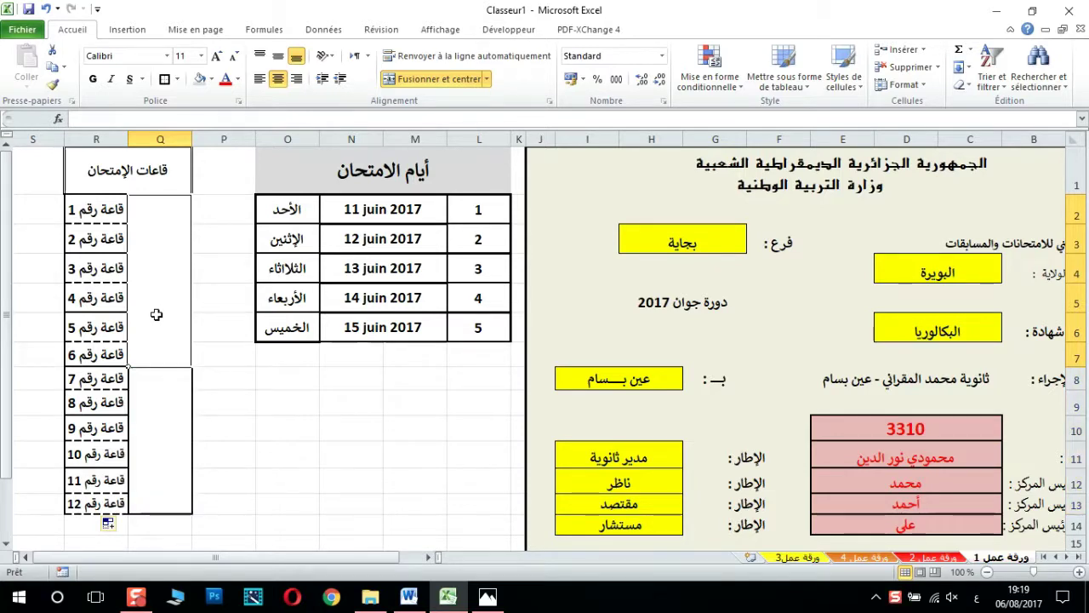
- Enter the labels الطابق الأول and الطابق الثاني in ae_Cortoba at size 12
click(215, 57)
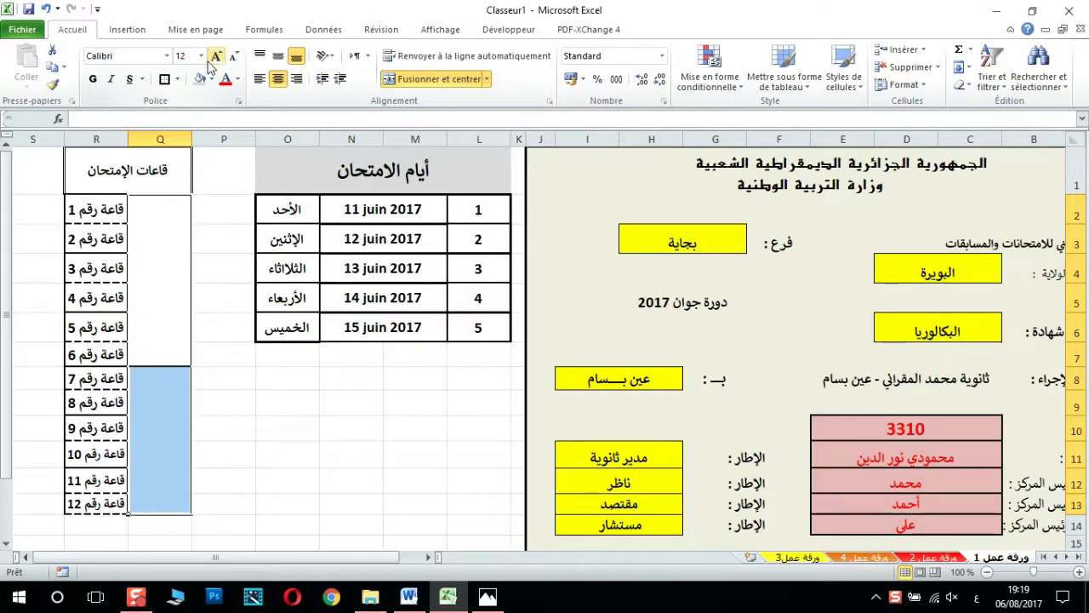
click(168, 57)
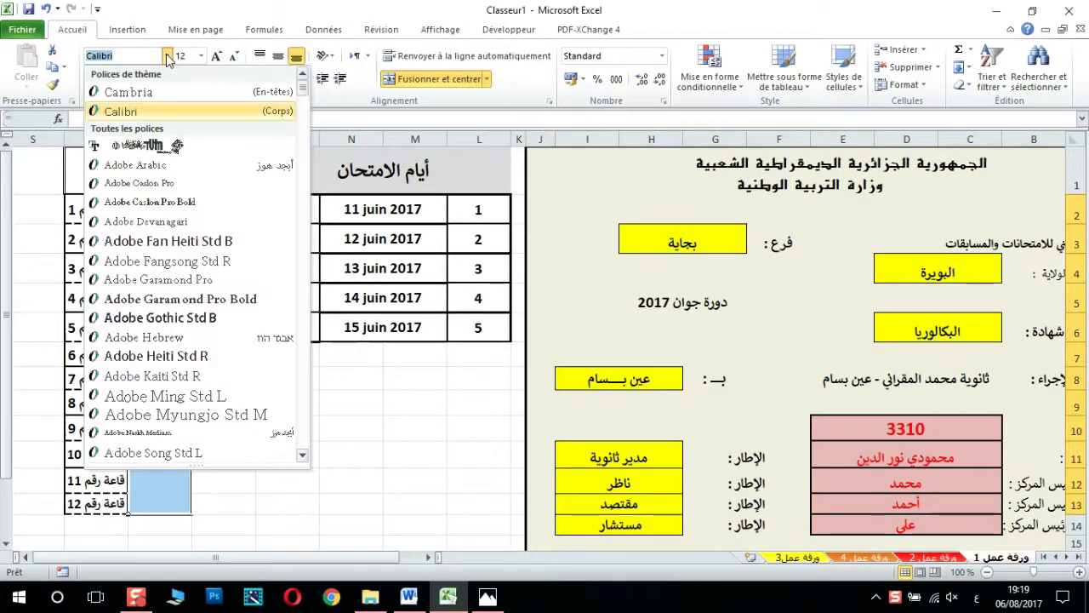
click(304, 319)
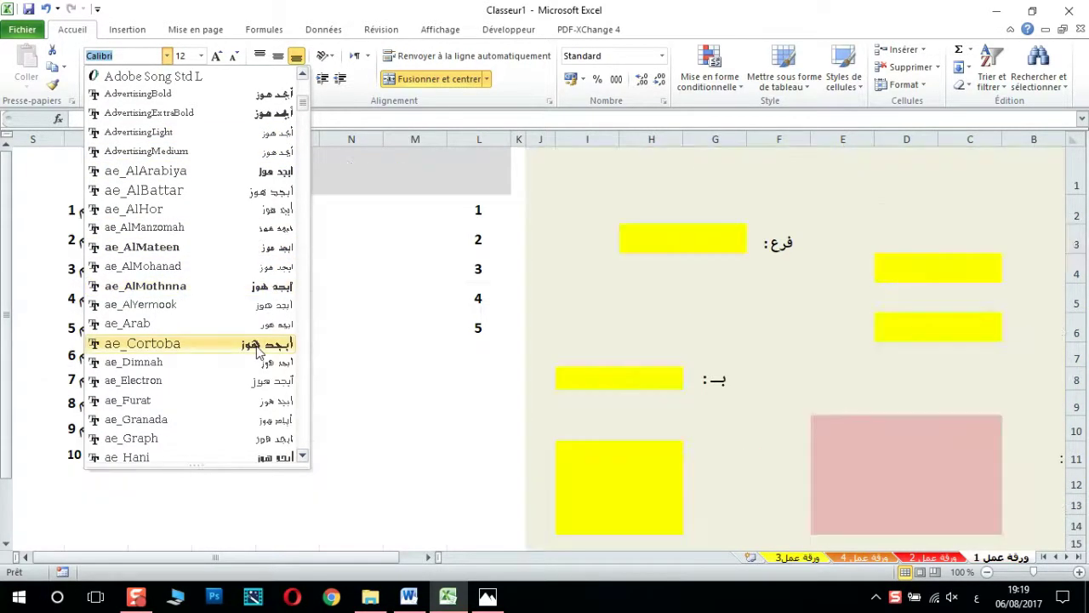
click(213, 343)
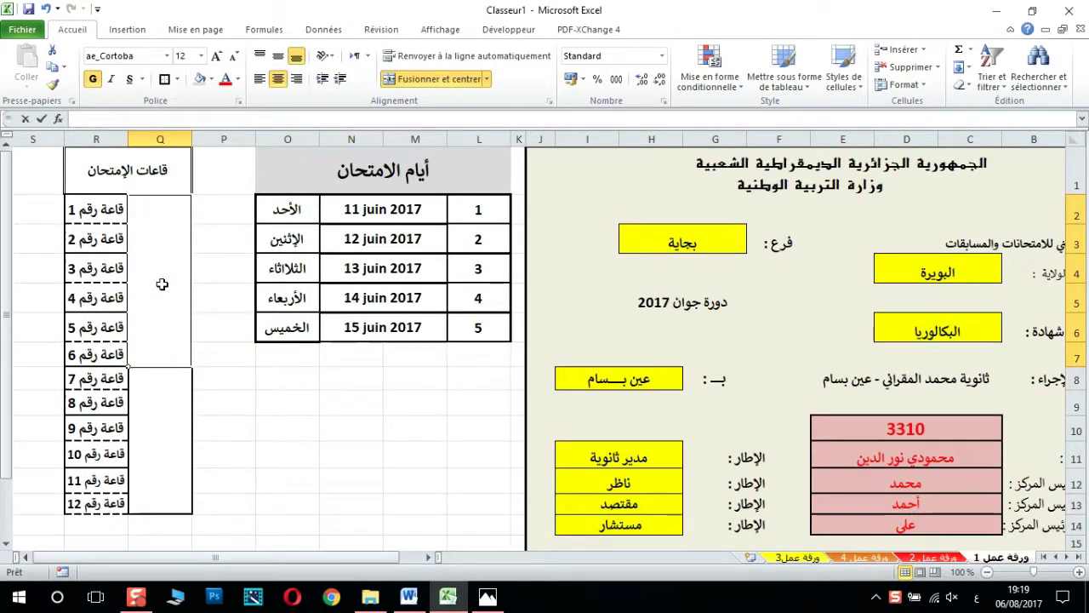
text(الطابق الأول)
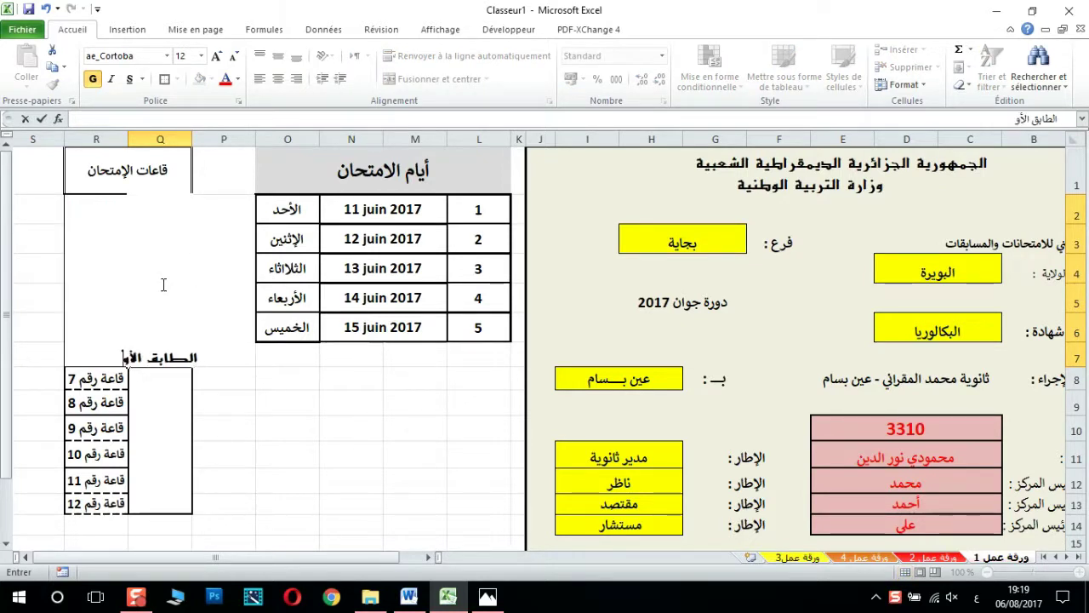
key(shift+Left)
key(shift+Left)
key(shift+Left)
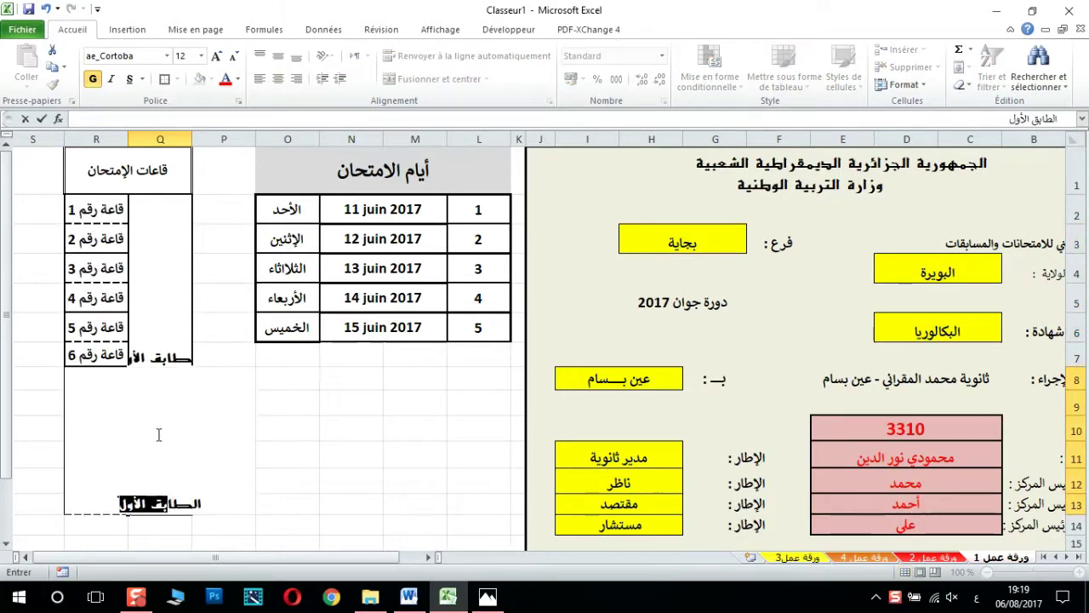
text(ثاني)
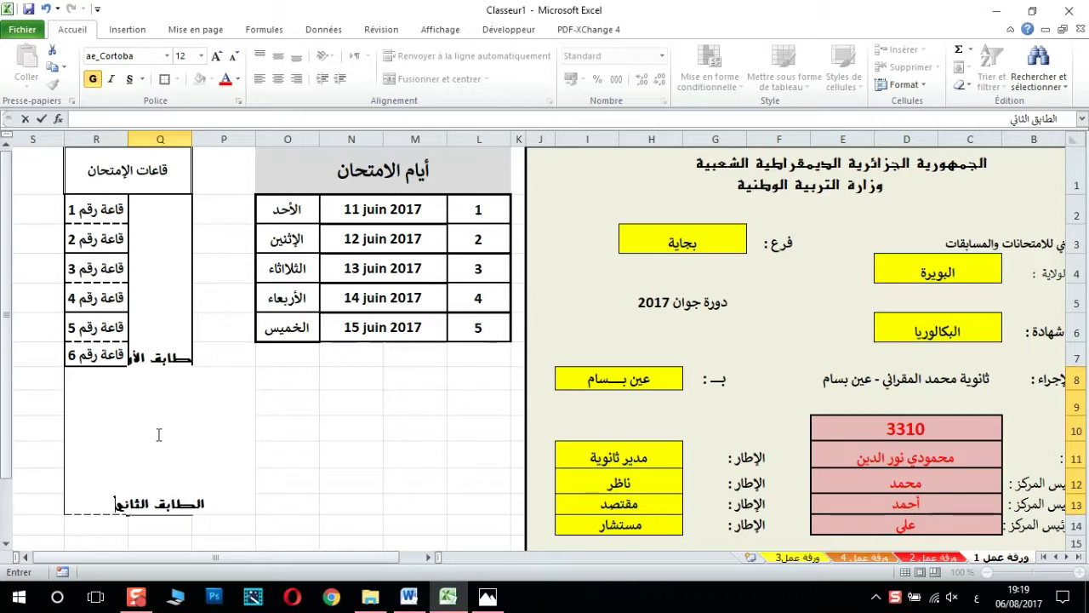
key(Return)
- Rotate the floor labels vertically, middle-align them and enlarge them to 18 point
drag(168, 341, 168, 396)
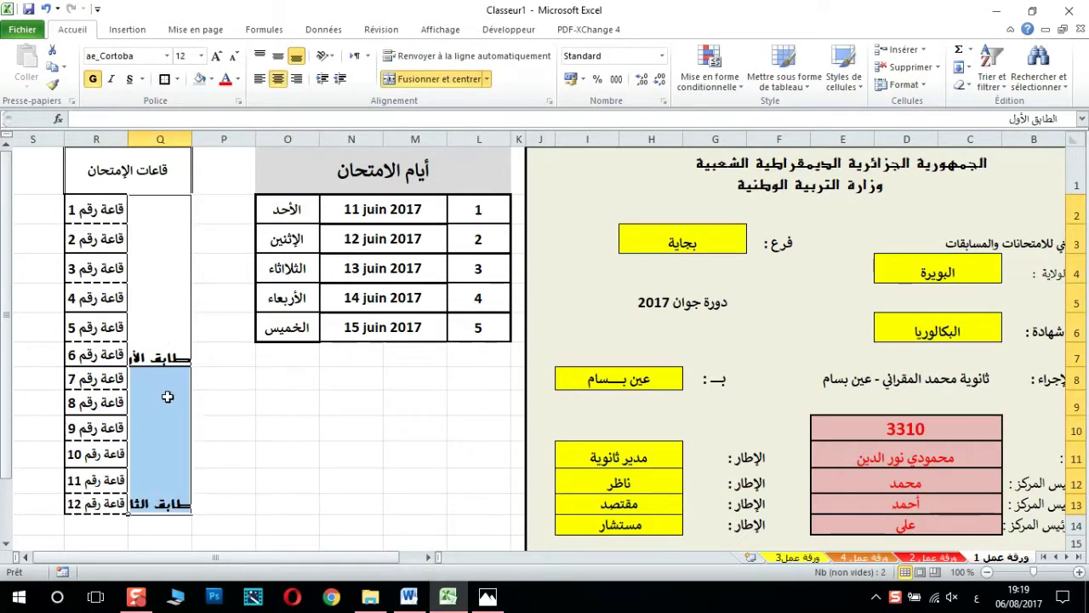
click(325, 55)
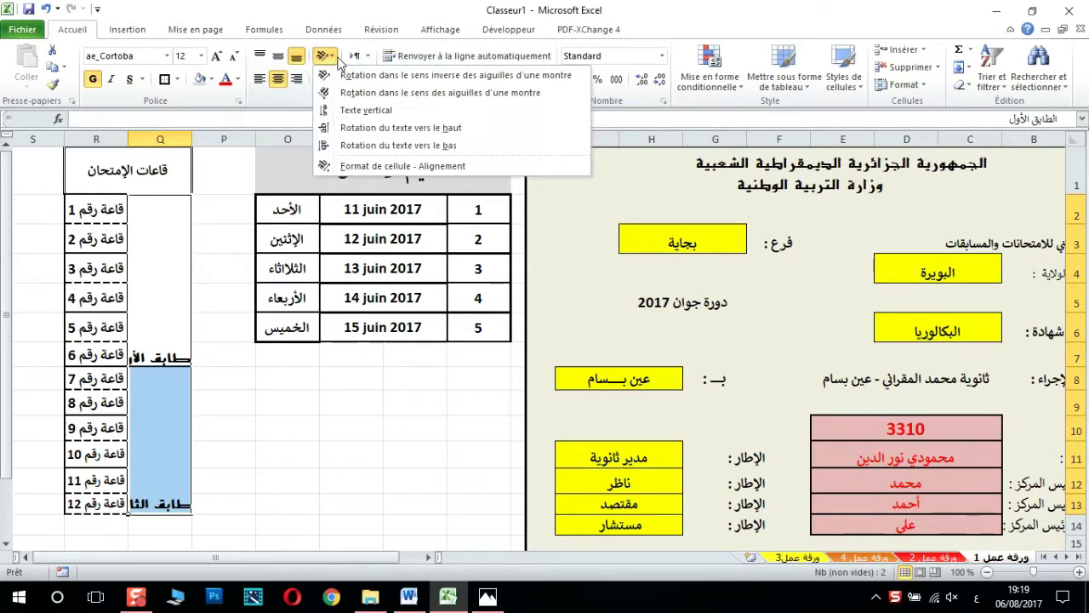
click(328, 128)
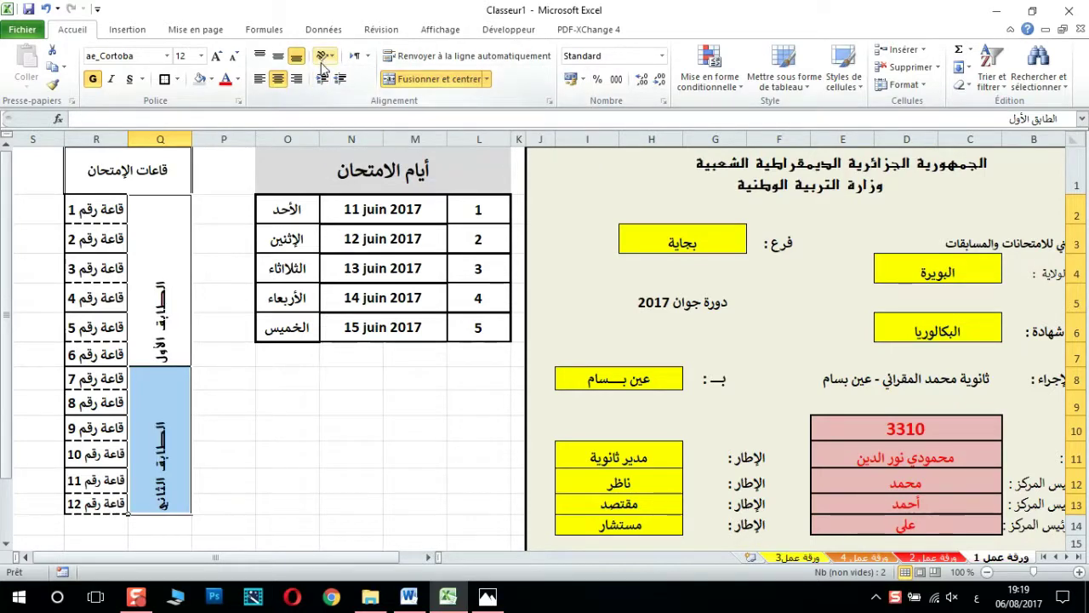
click(281, 56)
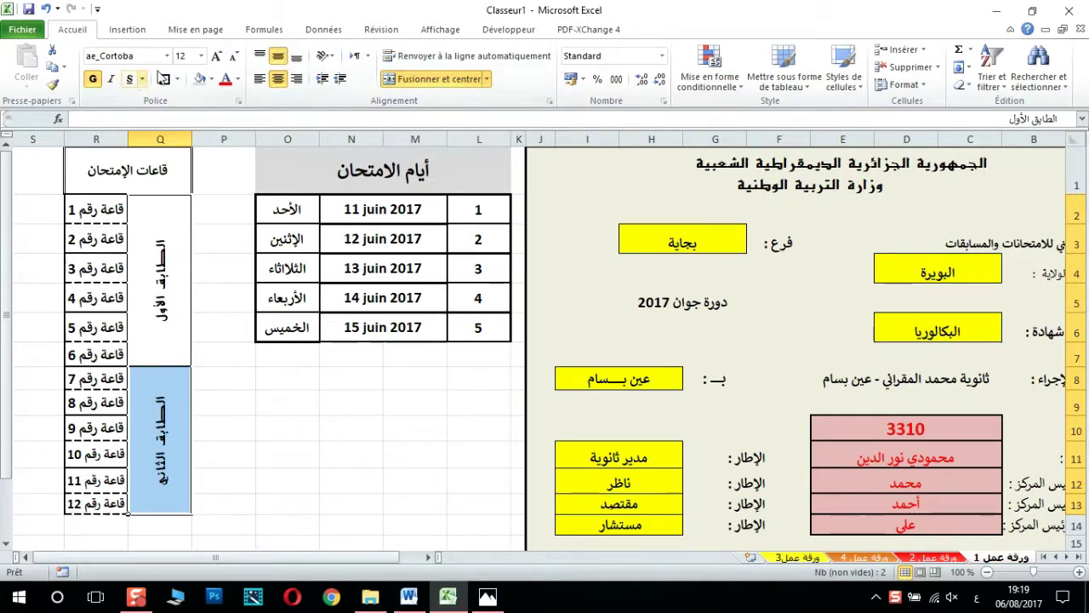
click(218, 56)
click(218, 56)
click(218, 56)
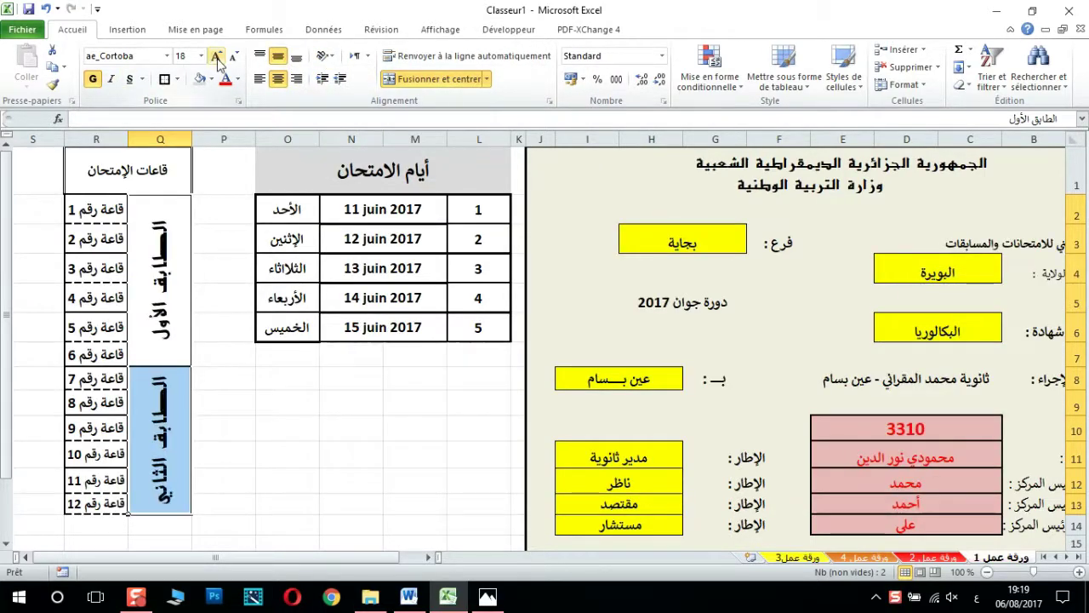
- Select the exam rooms header and bring up the fill colour choices
click(224, 383)
click(138, 167)
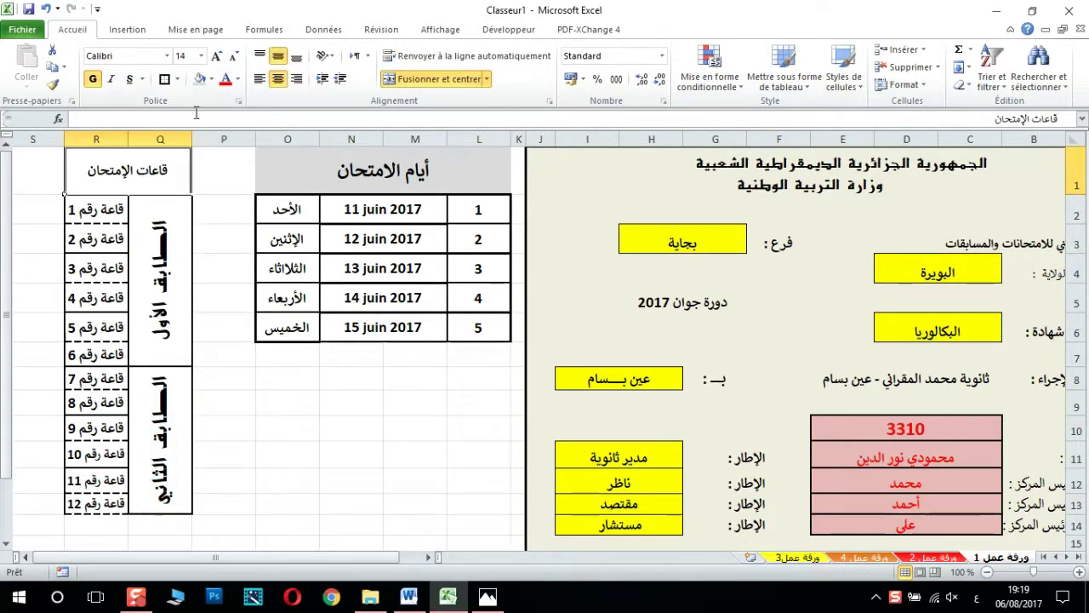
click(211, 78)
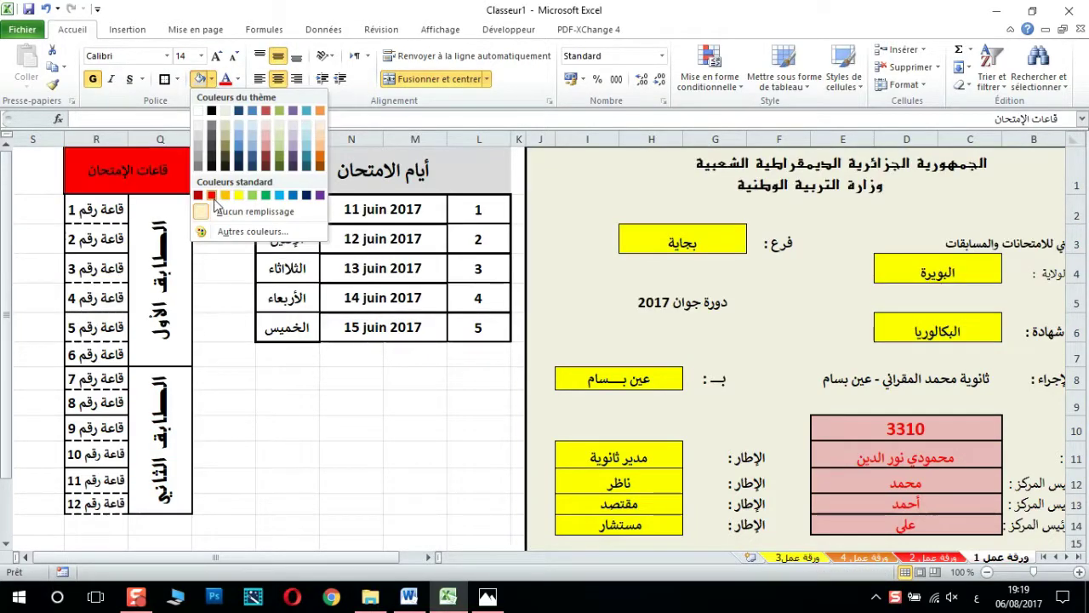
- Fill the exam rooms header and the first-floor block with light green
click(252, 195)
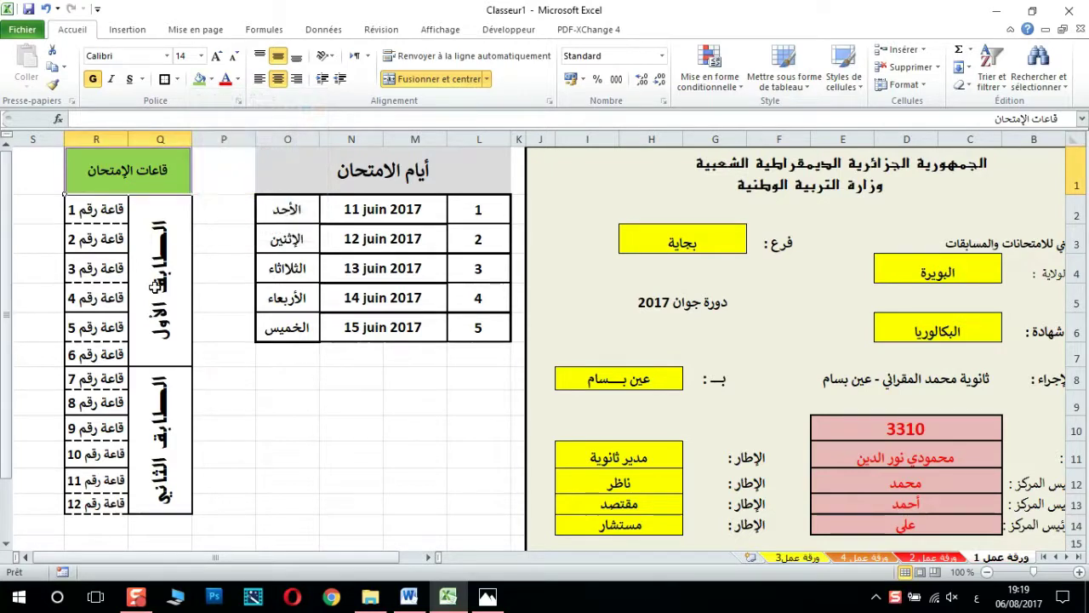
click(155, 360)
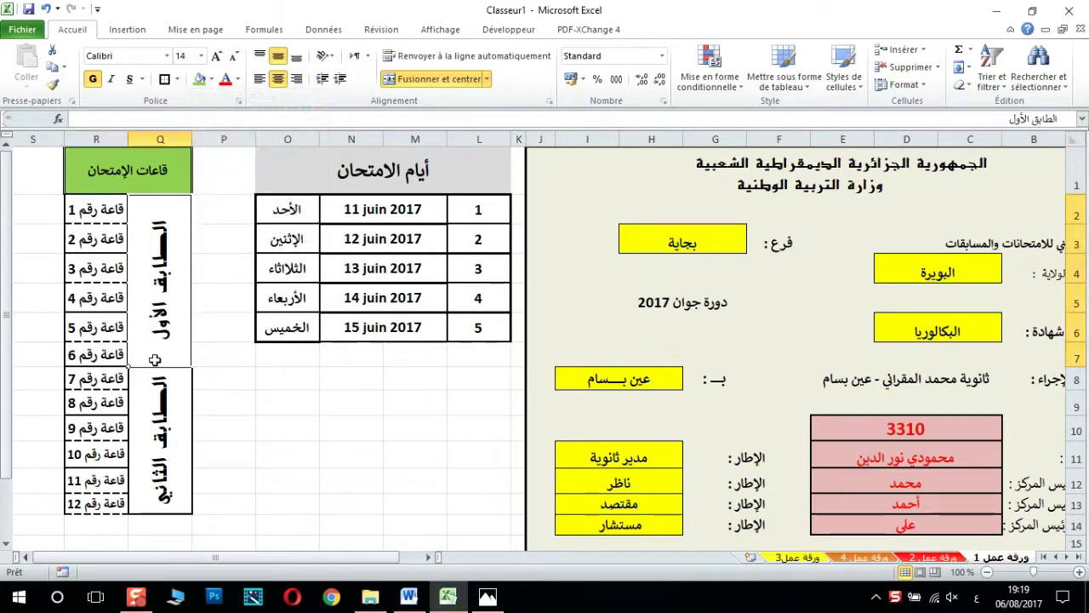
click(213, 79)
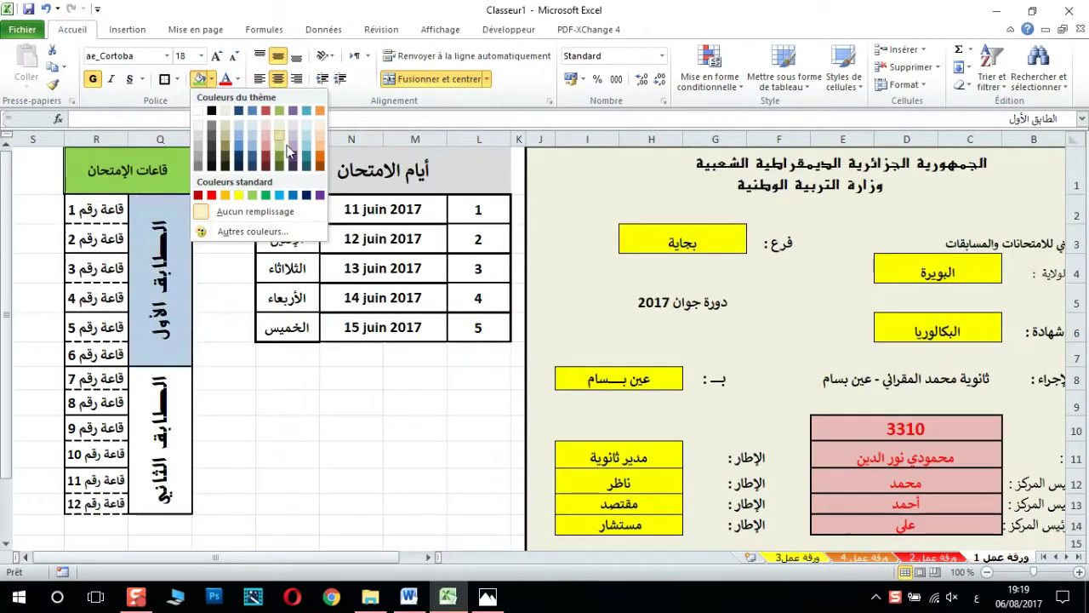
click(283, 137)
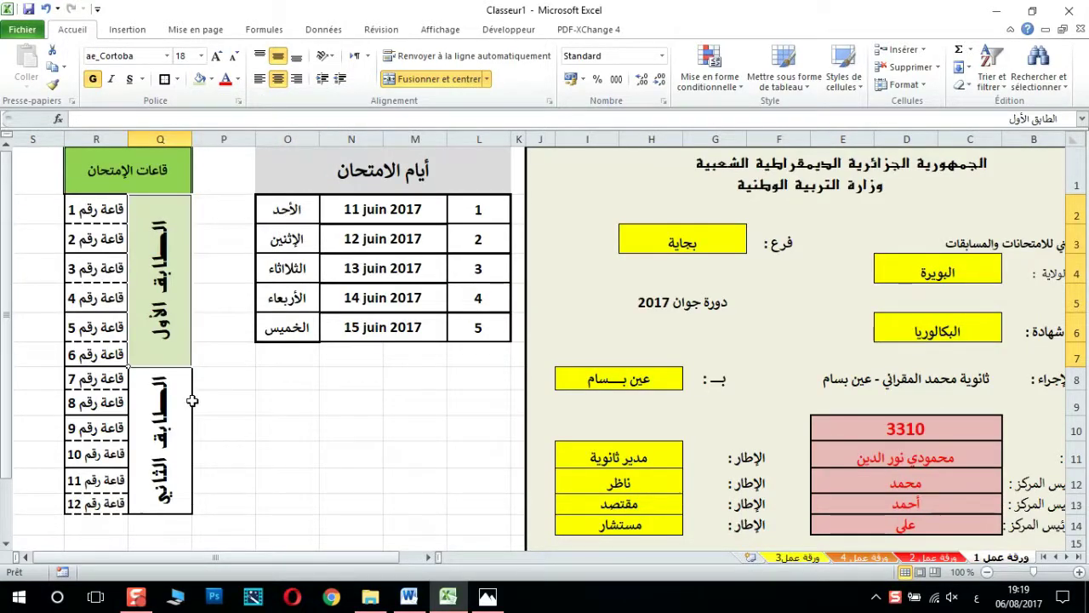
- Copy the first-floor block's green formatting onto the second-floor block with Format Painter
click(53, 85)
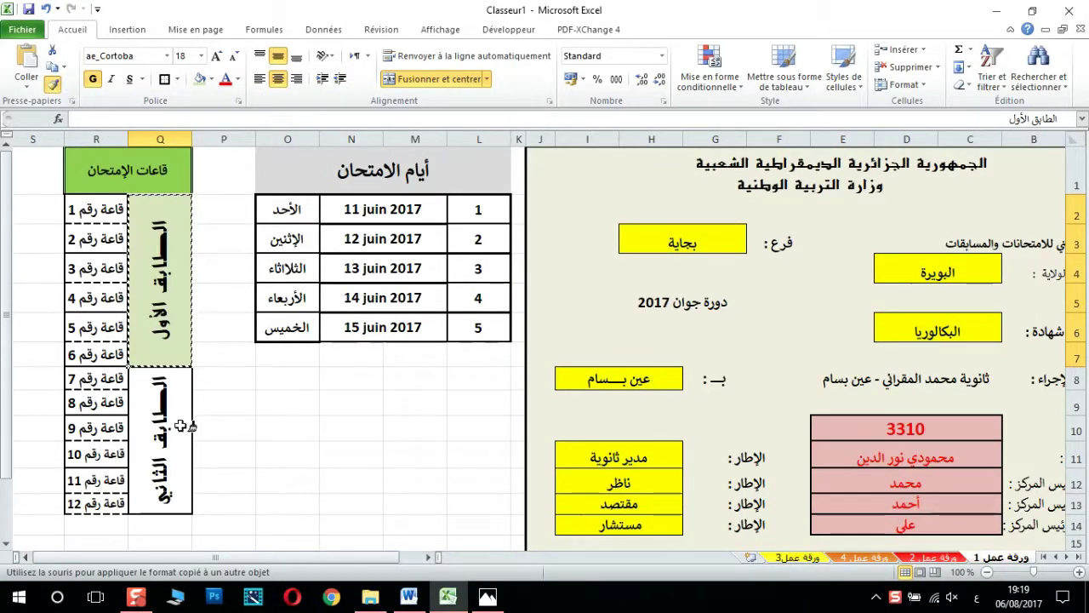
click(170, 419)
click(219, 398)
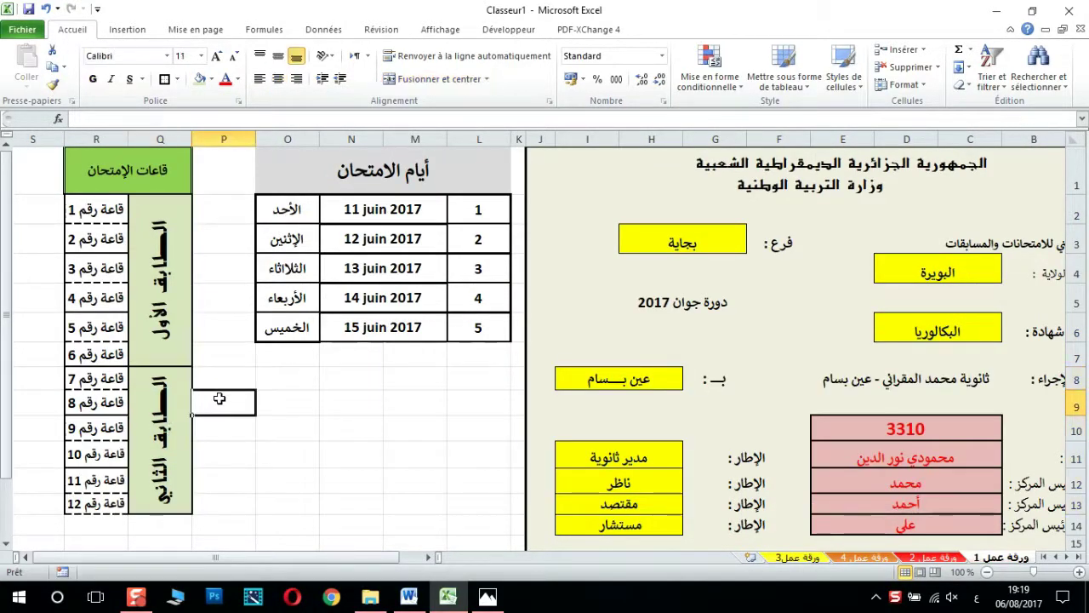
click(316, 436)
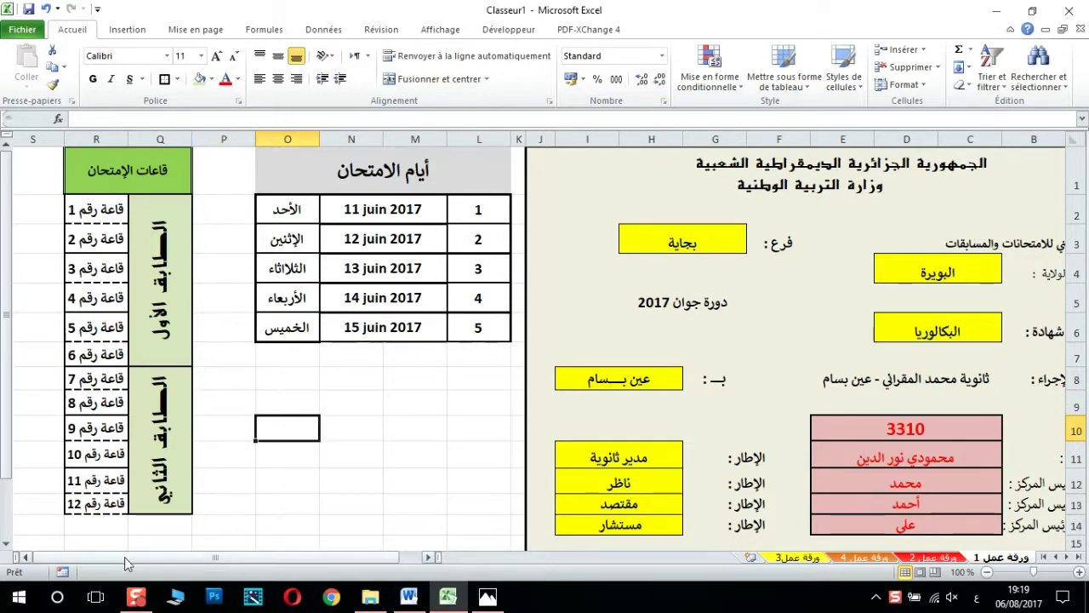
- Check the sheet at 80% zoom, return to 90%, then bring up the Word lesson document
drag(122, 557, 144, 557)
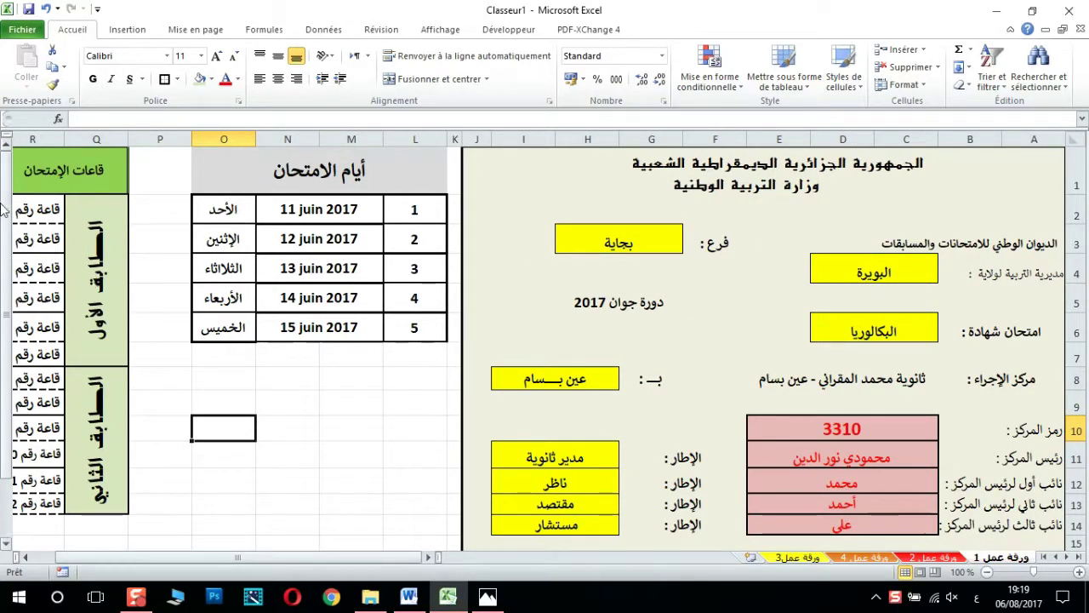
scroll(6, 222, down, 1)
scroll(4, 340, up, 1)
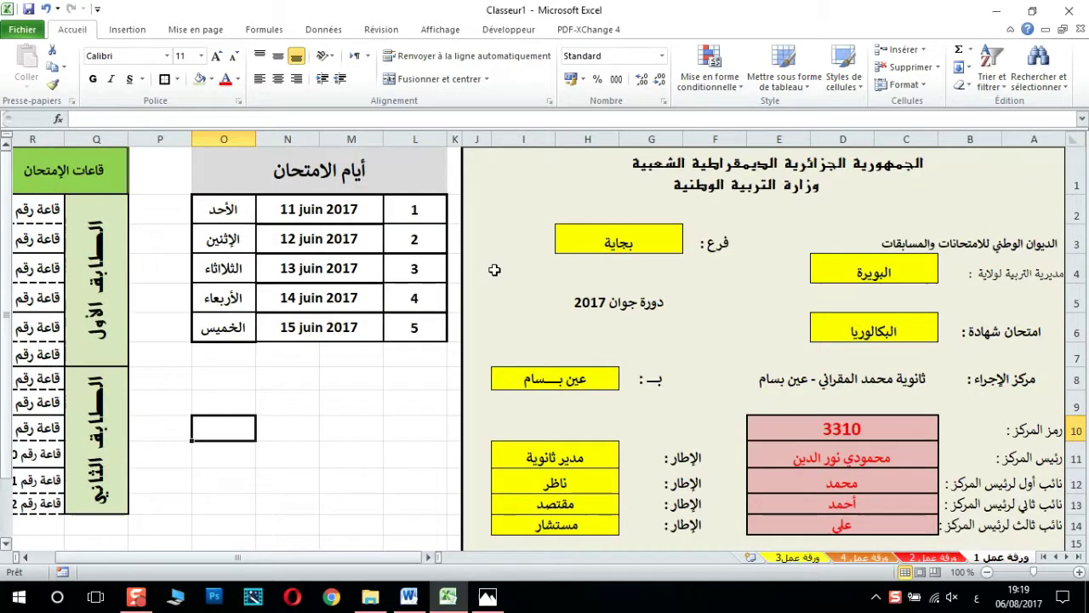
click(985, 571)
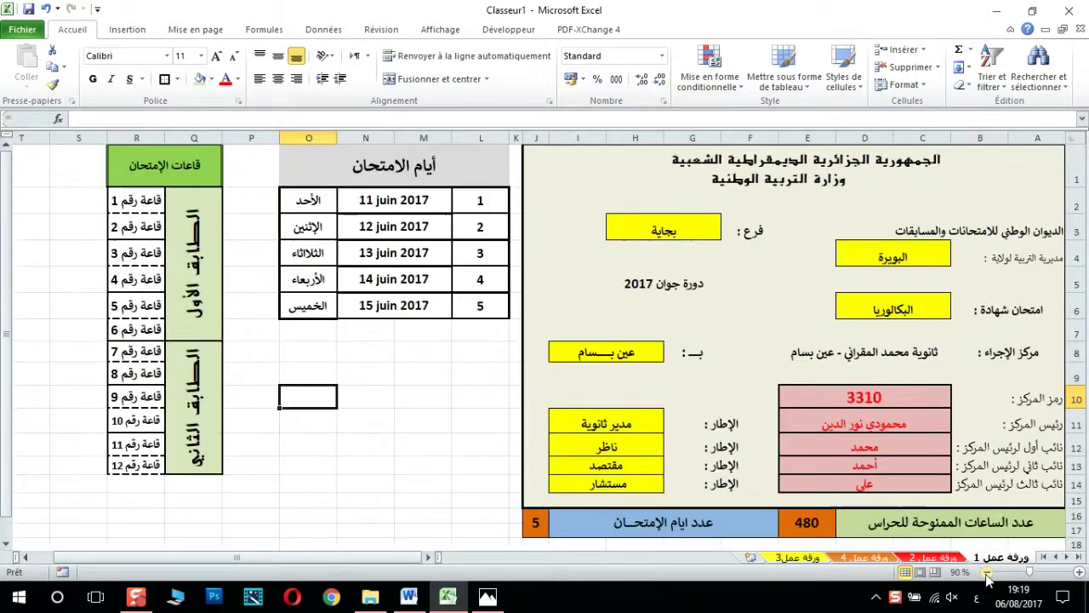
click(985, 572)
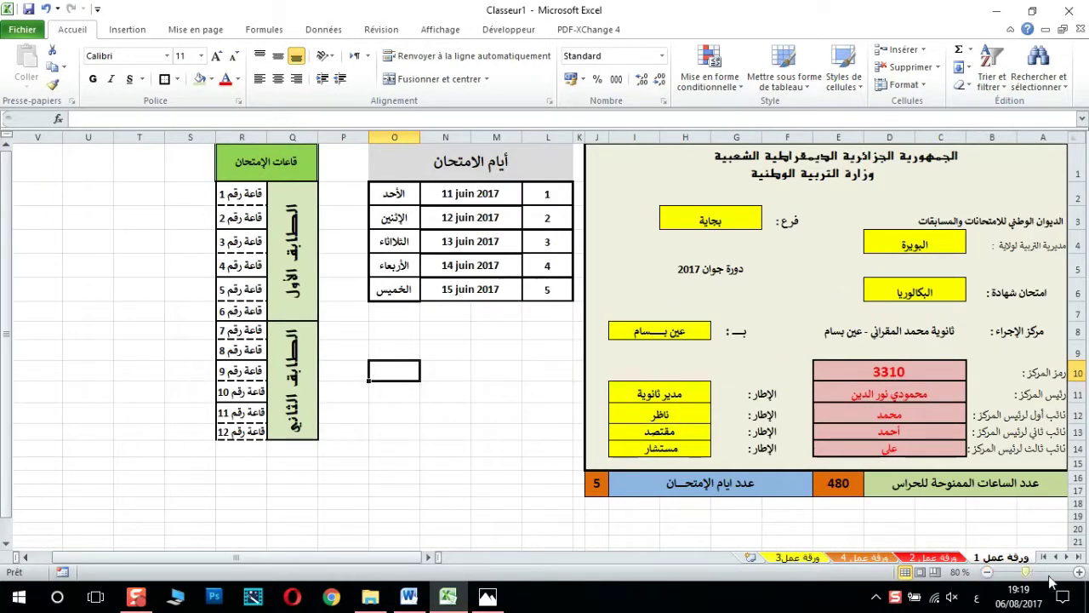
click(1079, 572)
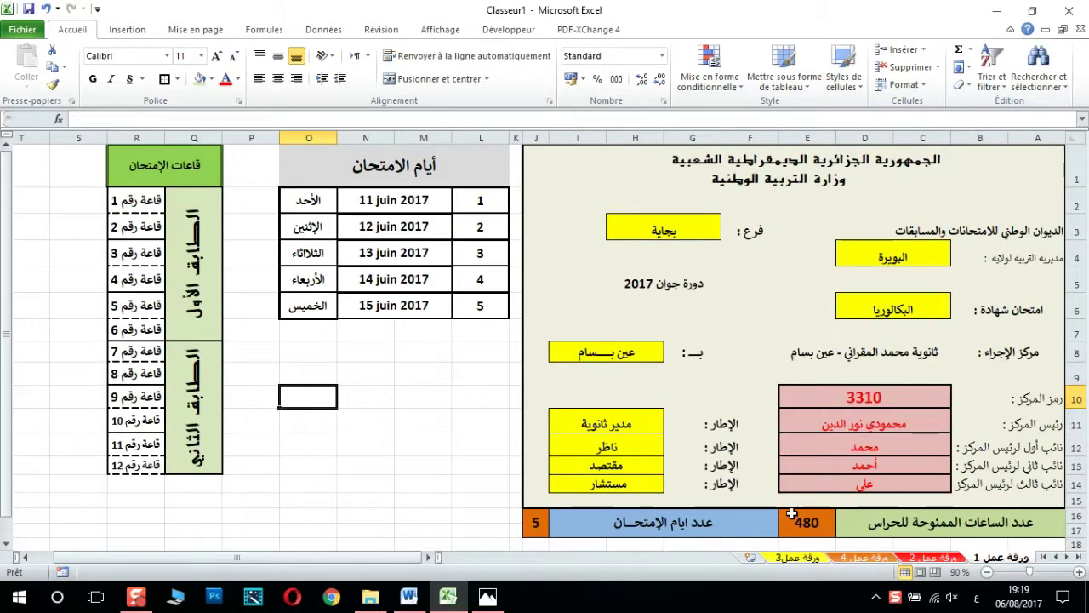
click(395, 371)
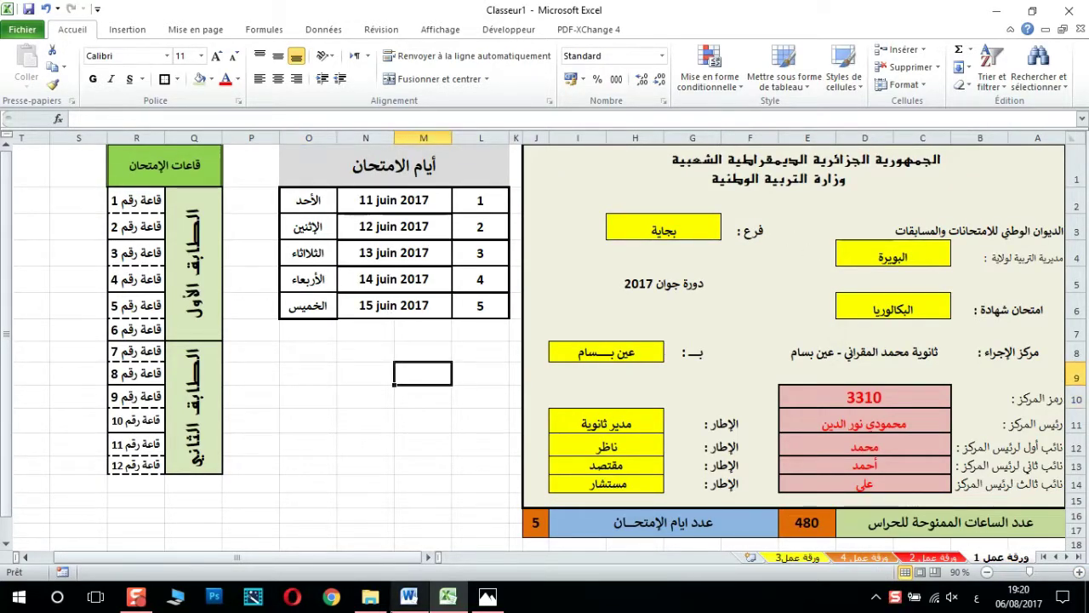
click(408, 596)
drag(1082, 325, 1086, 417)
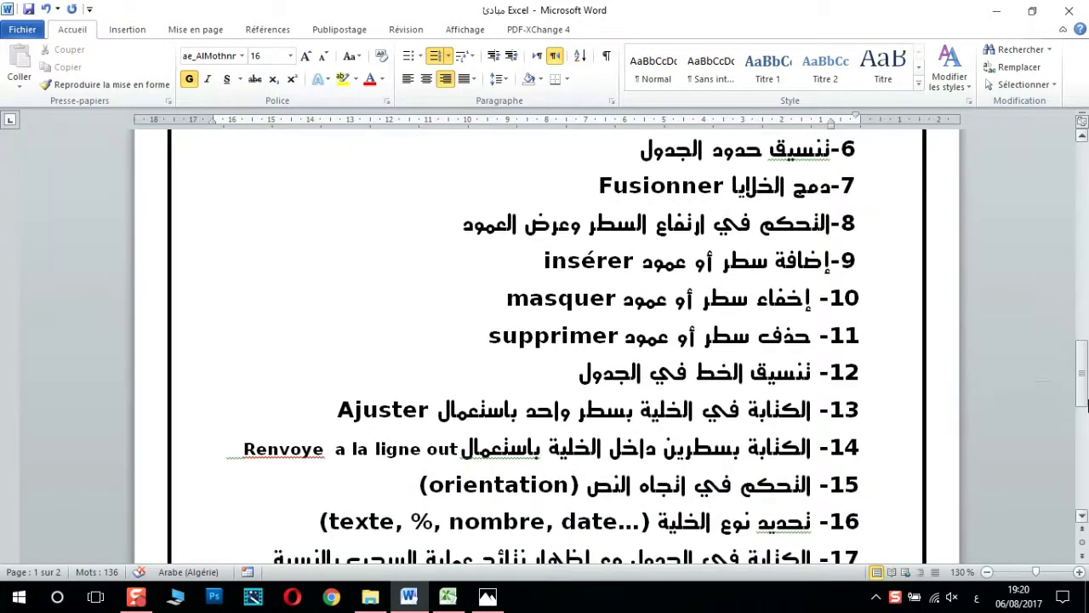
- Scroll the Word lesson list to the topics, then return to the Excel workbook
drag(1086, 417, 1086, 423)
click(447, 596)
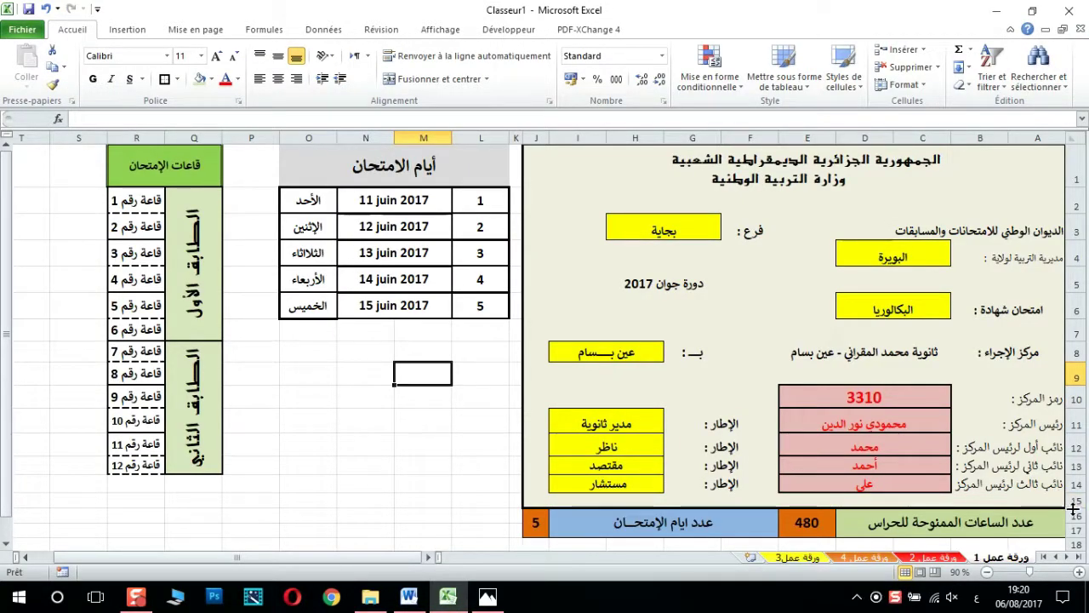
- Hide rows 16 and 17 holding the totals bar
drag(1075, 515, 1078, 529)
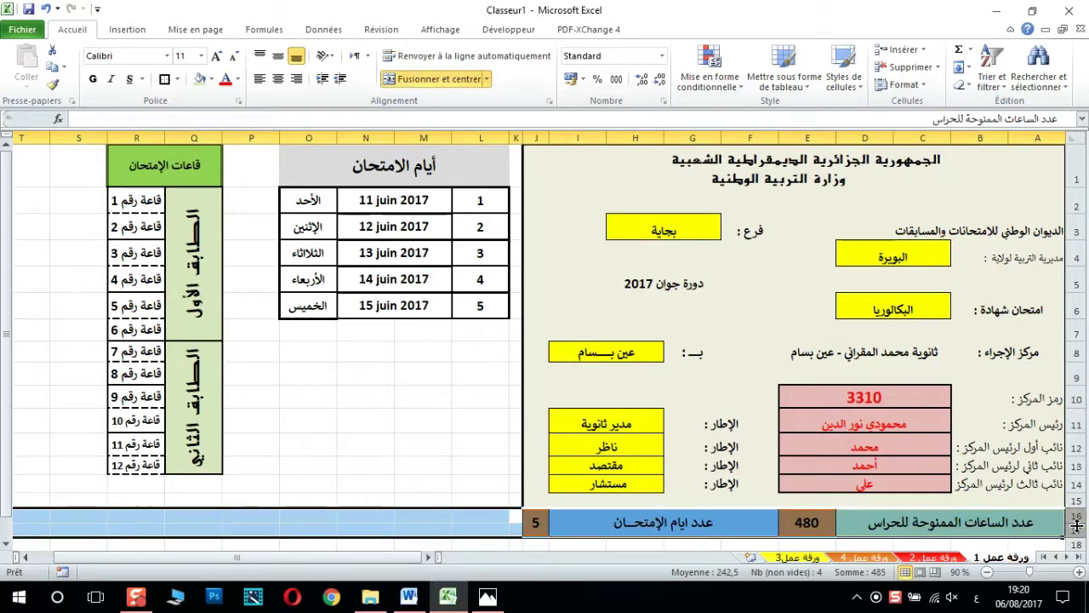
right_click(1079, 532)
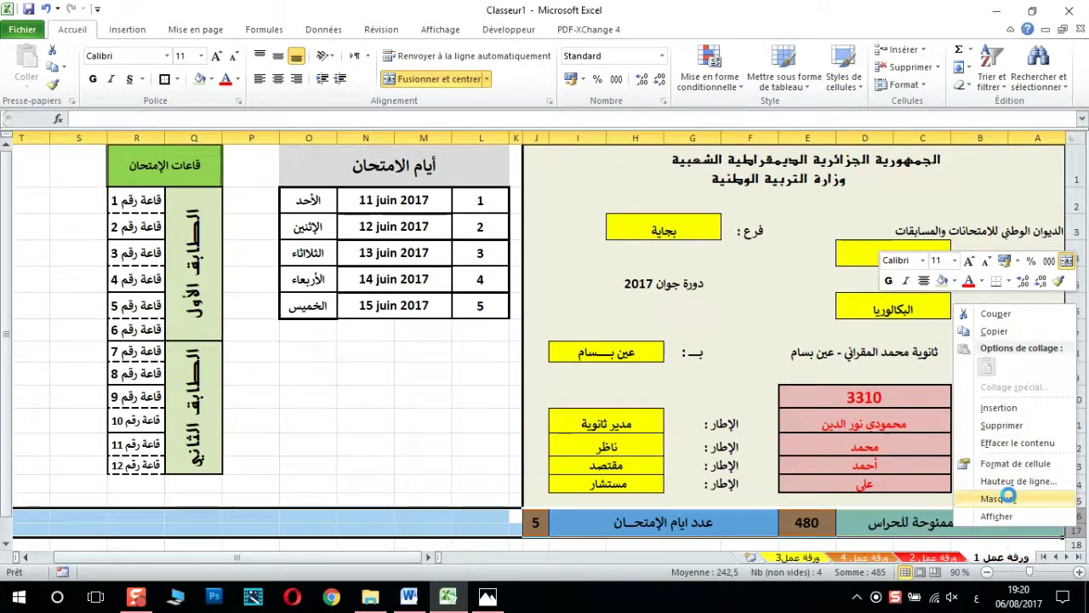
click(1007, 498)
click(541, 529)
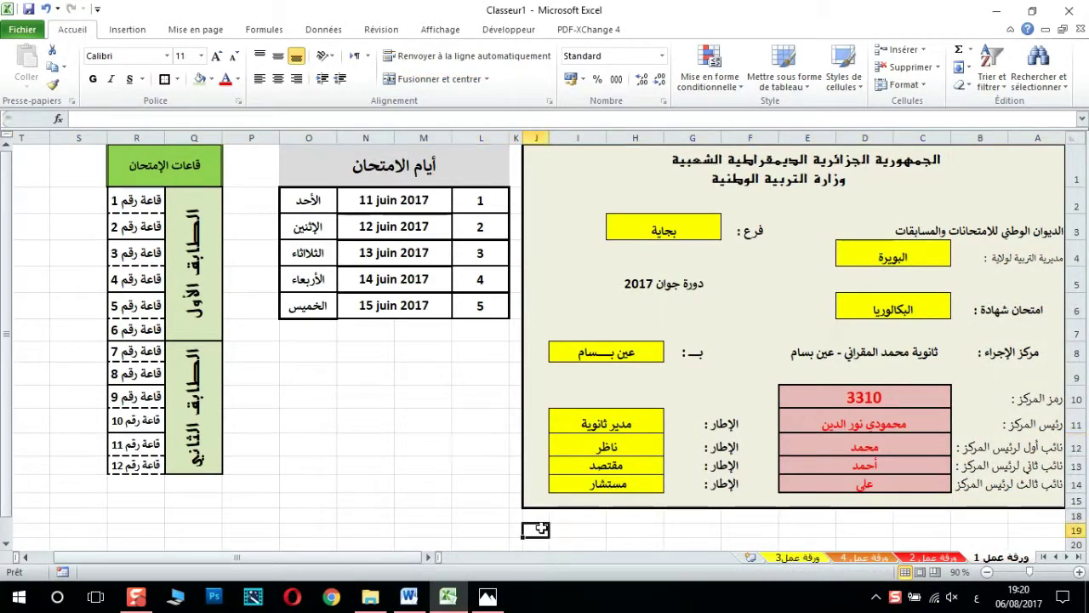
click(698, 547)
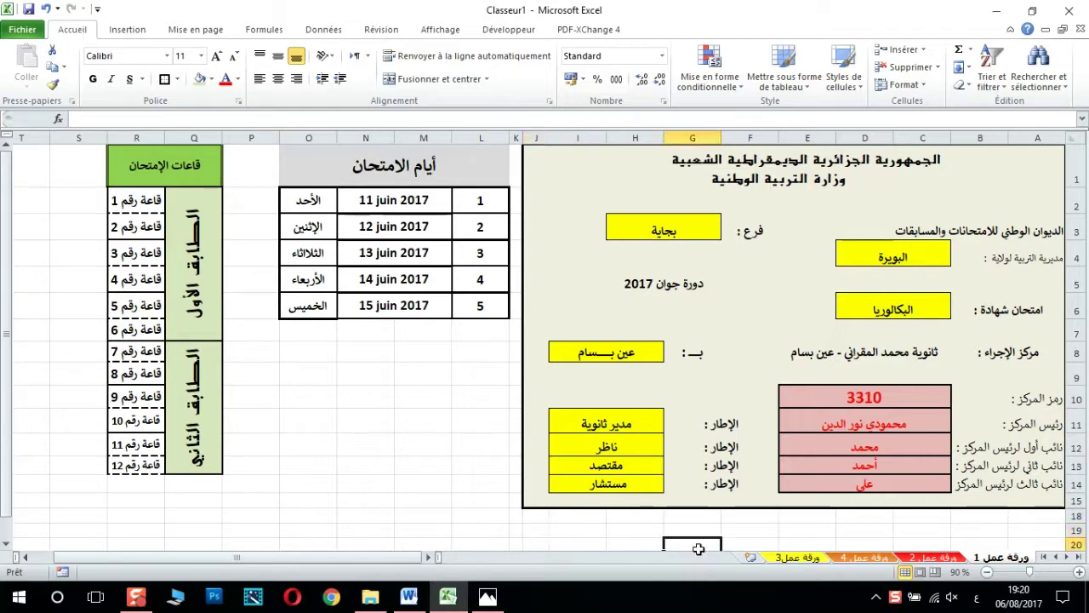
- Unhide rows 16–17 by selecting rows 15–18, then switch to the Word document
drag(1074, 499, 1074, 516)
right_click(1074, 515)
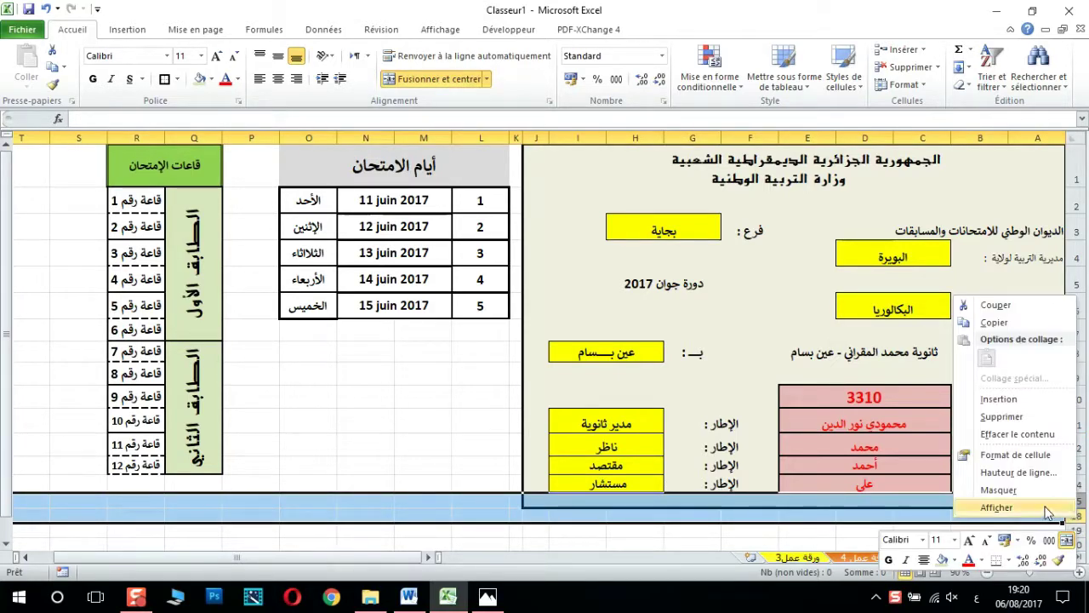
click(996, 507)
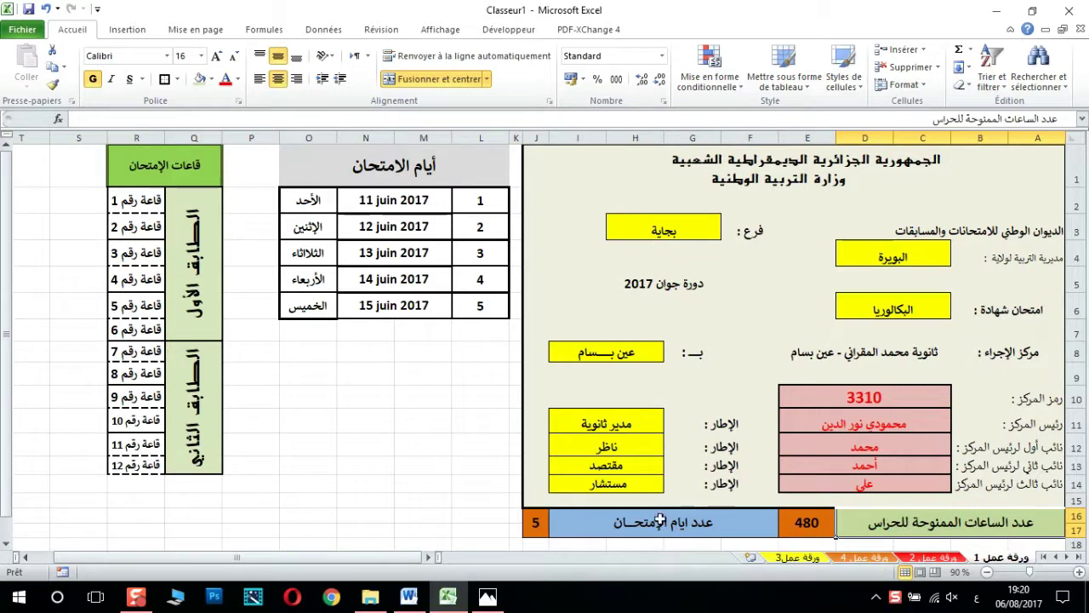
click(658, 519)
click(408, 596)
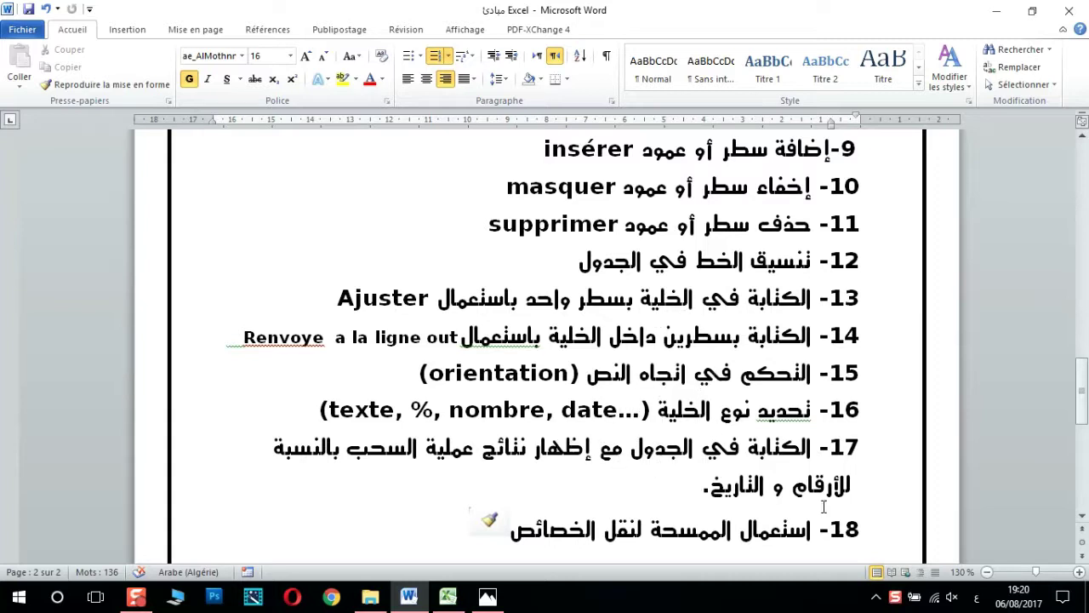
- Place the caret on the empty line below item 18 in Word
click(781, 532)
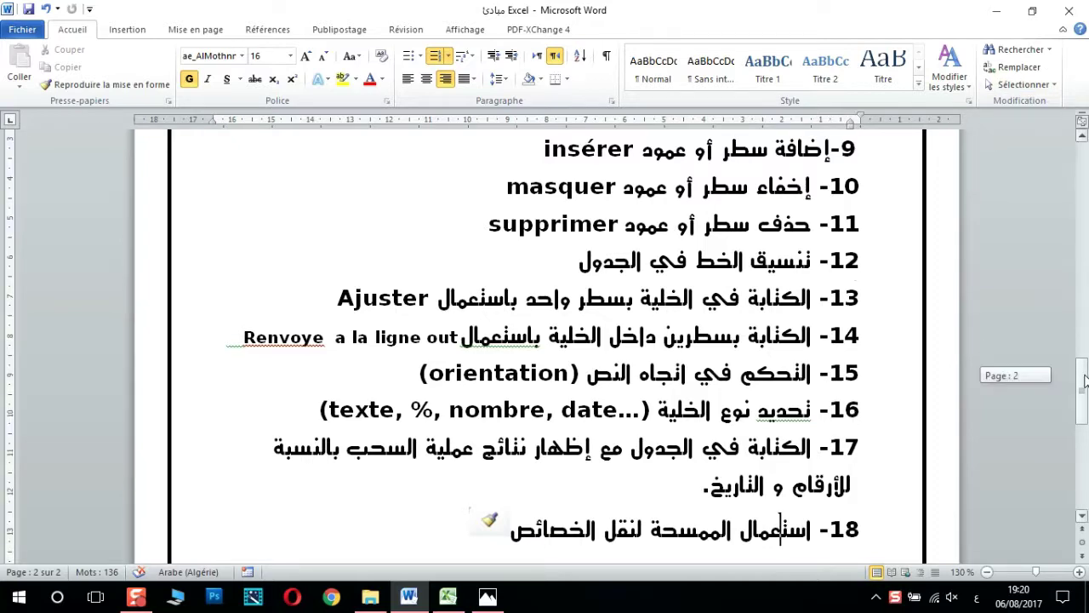
scroll(1085, 380, down, 3)
click(644, 420)
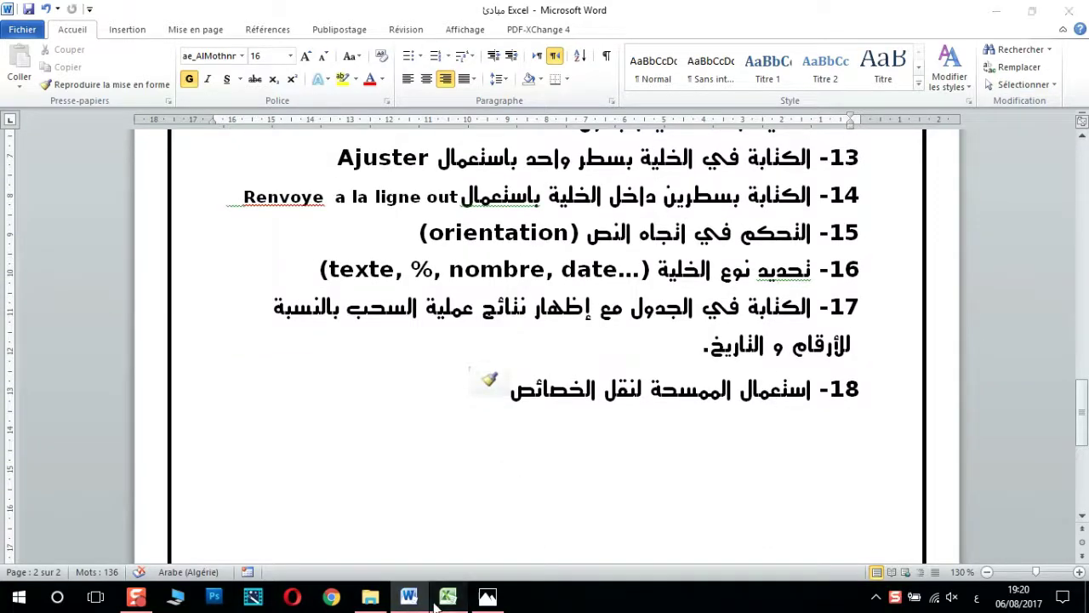
- Check the Excel sheet at 80% zoom, restore 90%, and return to Word
click(436, 601)
click(987, 572)
click(987, 571)
click(1078, 572)
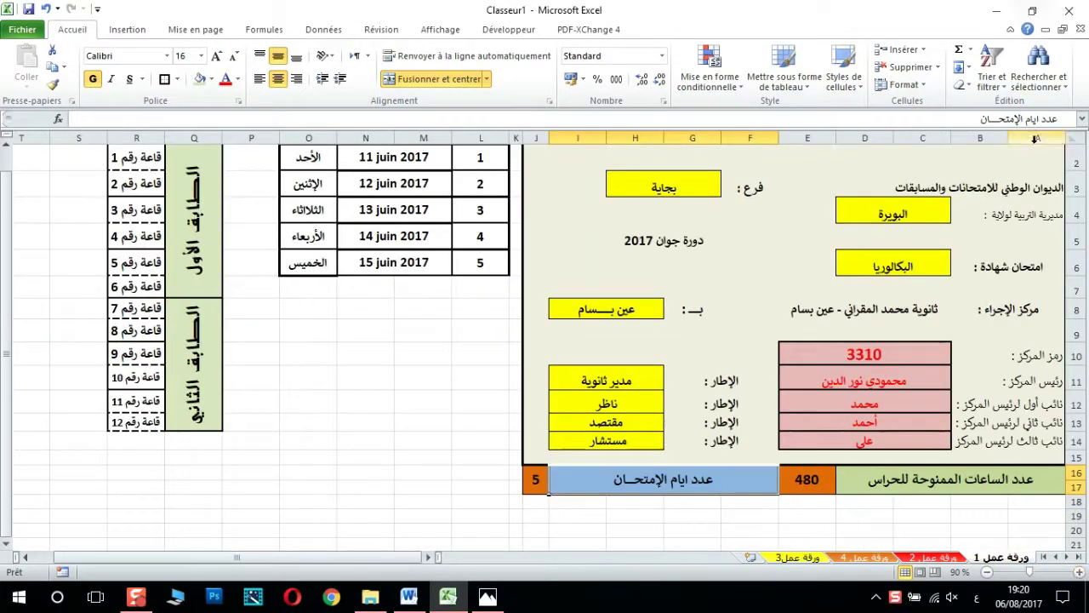
scroll(4, 269, up, 1)
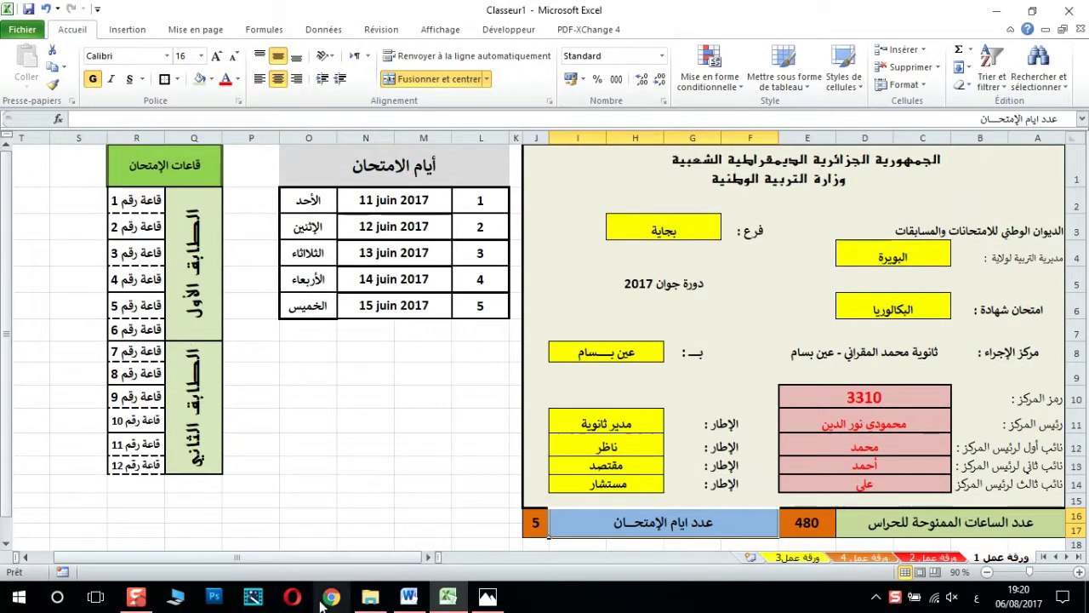
click(416, 600)
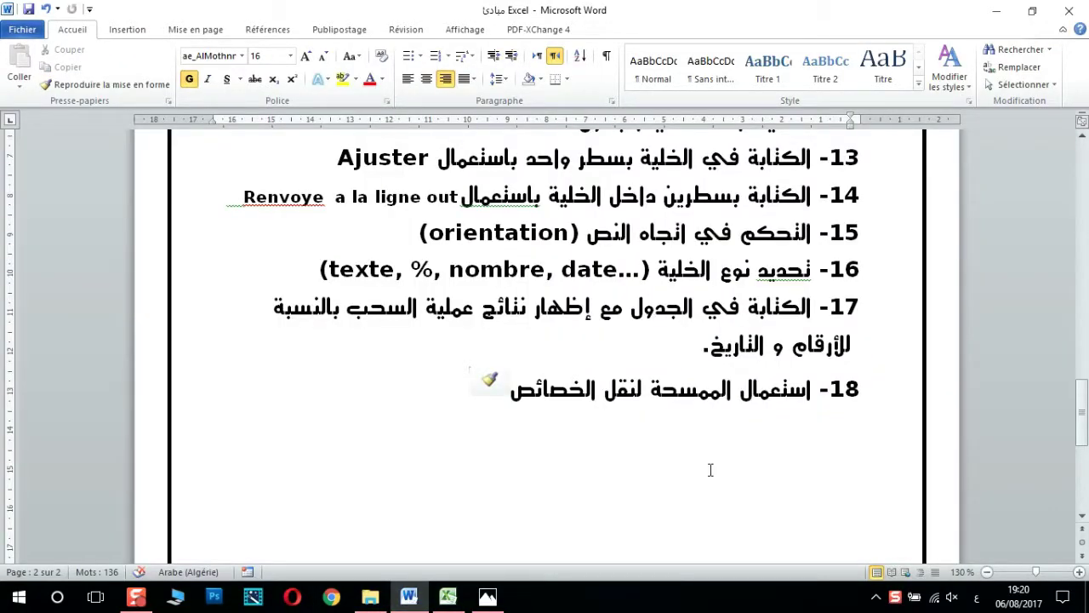
- Type the closing line 'شكرا على حسن المتابعة' below item 18
text(شك)
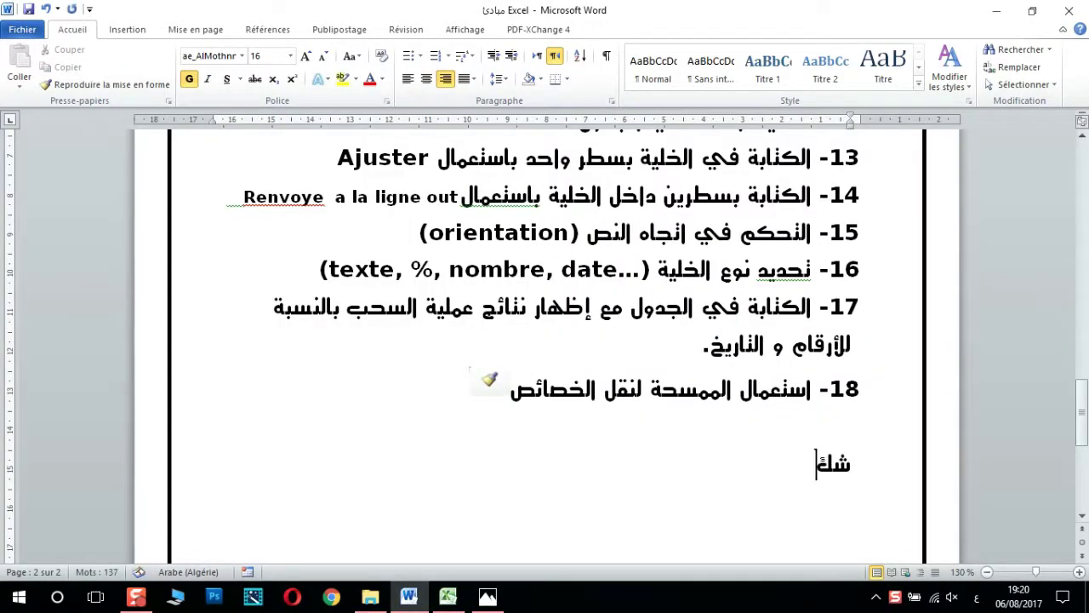
text(را ل)
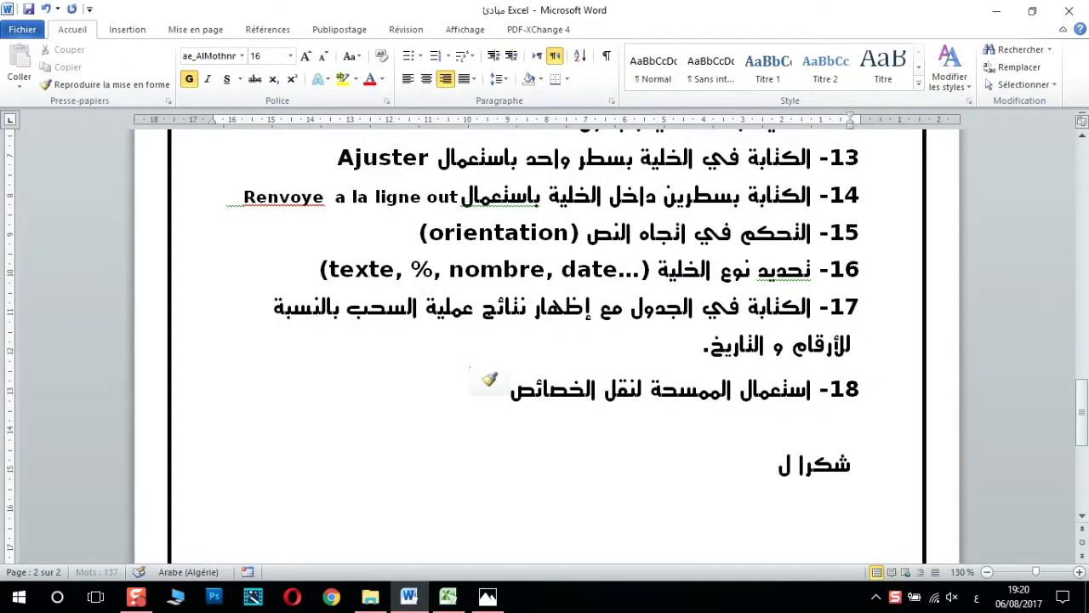
key(BackSpace)
key(BackSpace)
text( على حسن المثا)
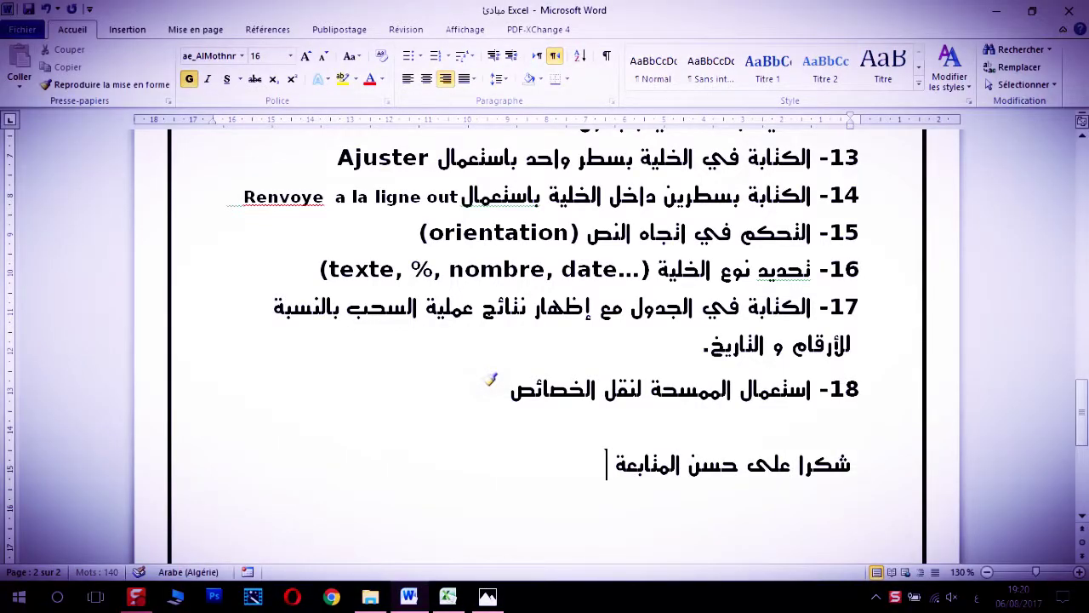